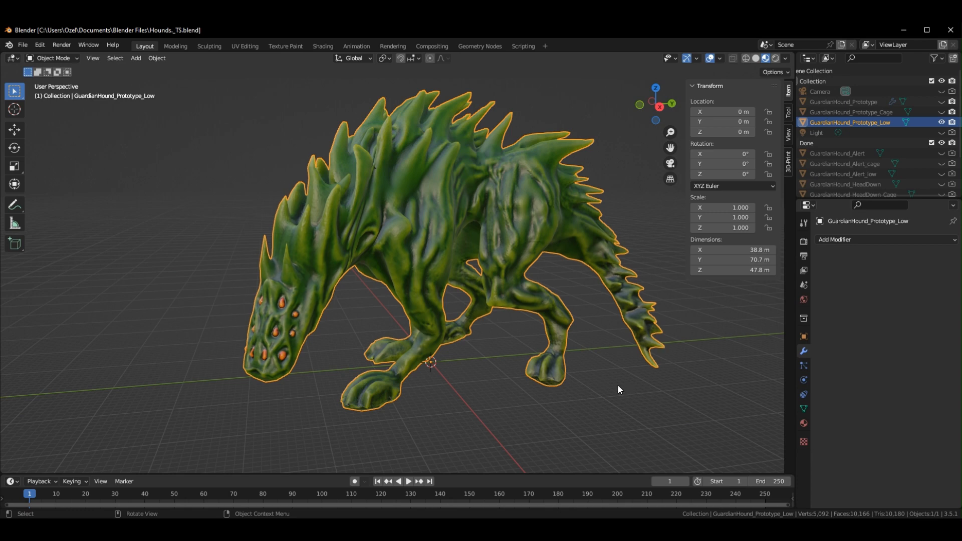
Open the Texture Paint workspace, enlarge its 3D viewport, and select GuardianHound_Prototype_Low.
middle_click_drag(618, 389, 559, 394)
left_click(626, 398)
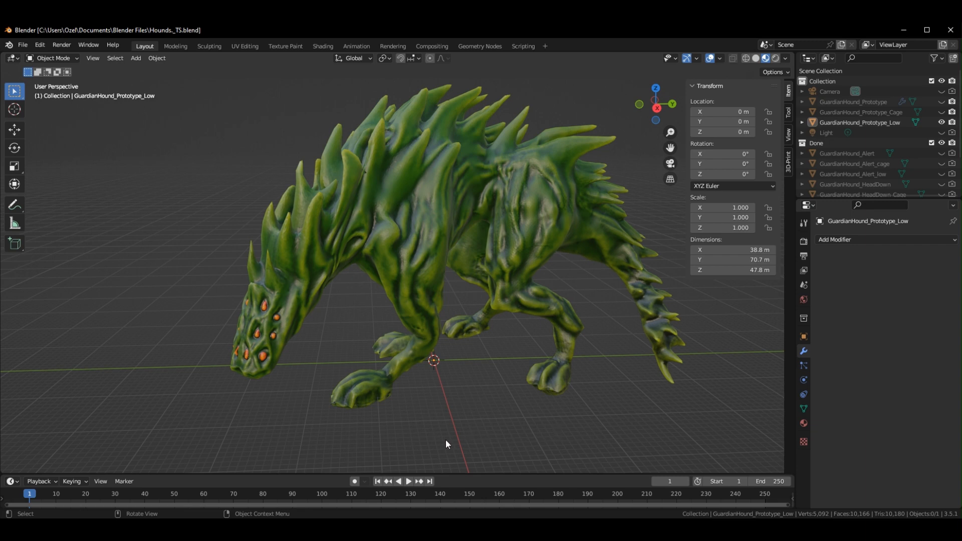
middle_click_drag(448, 445, 473, 434)
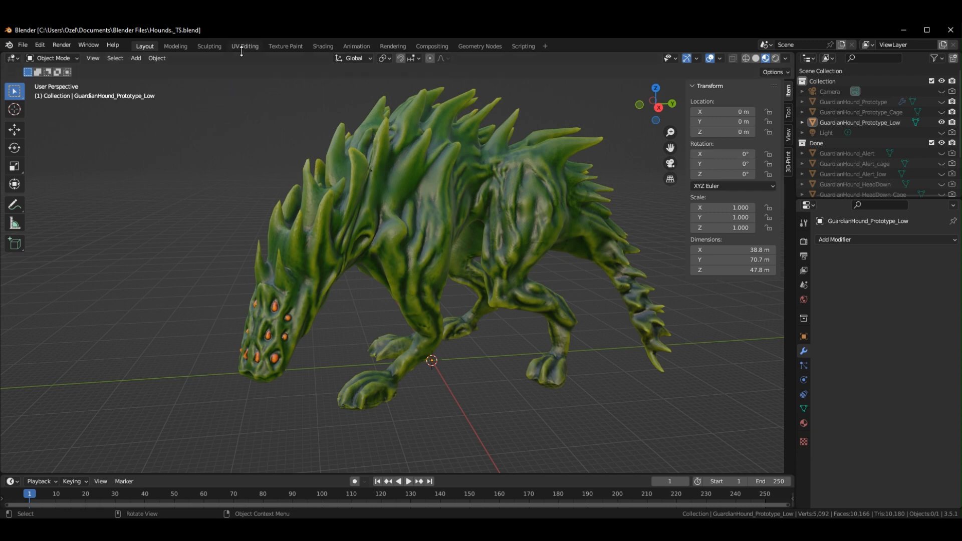
left_click(282, 47)
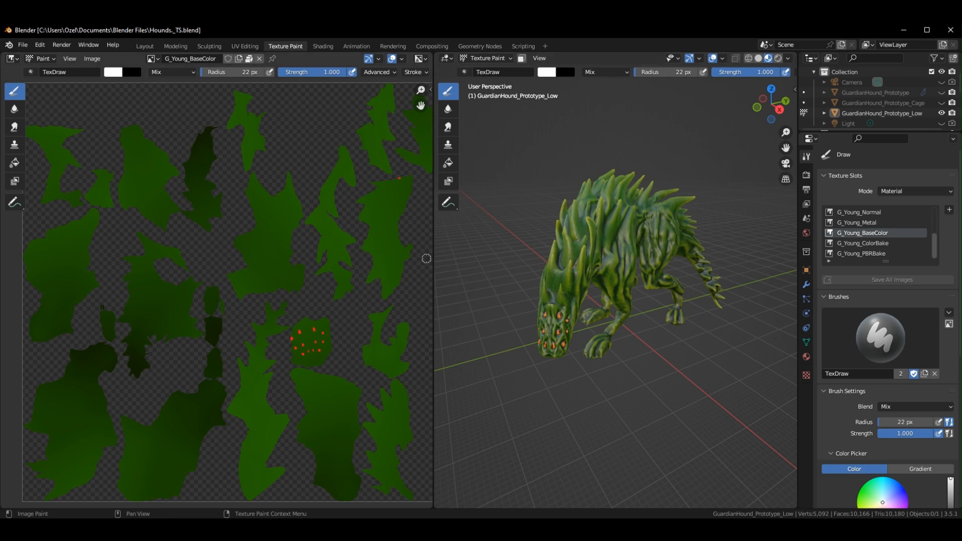
left_click_drag(431, 257, 343, 260)
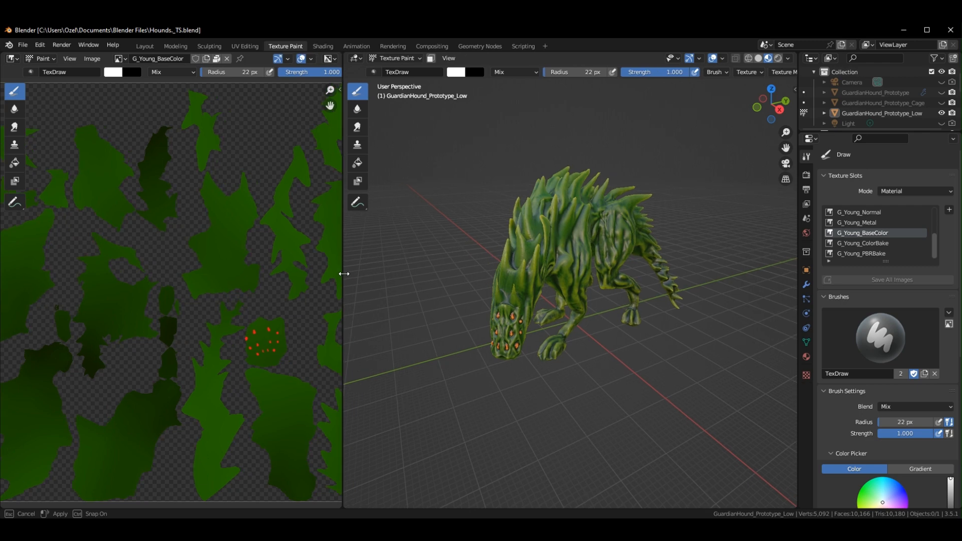
left_click(856, 116)
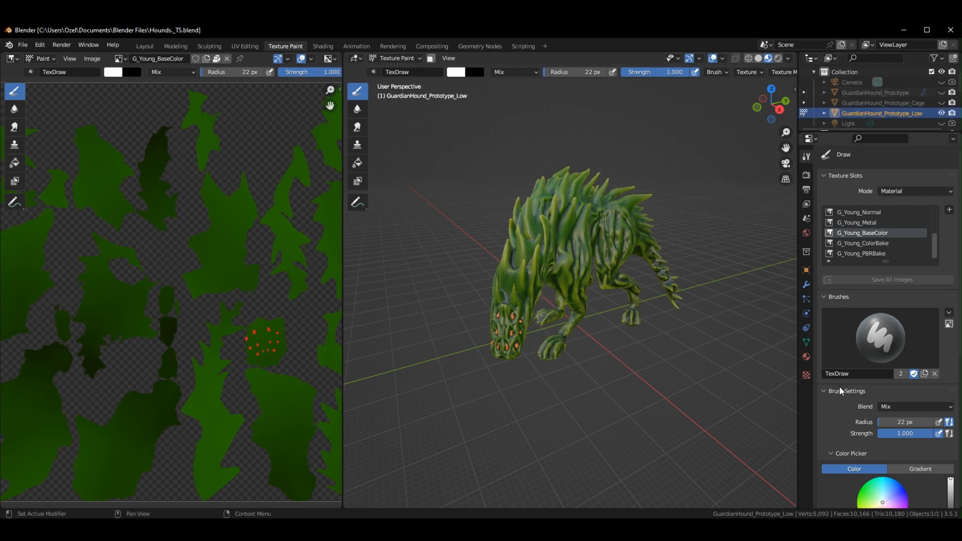
Fill the hound's G_Young_BaseColor texture with a linear dark-to-light green gradient from the feet up to the back, in the right orthographic view.
left_click(357, 164)
left_click(909, 459)
middle_click_drag(789, 142, 756, 121)
left_click(772, 105)
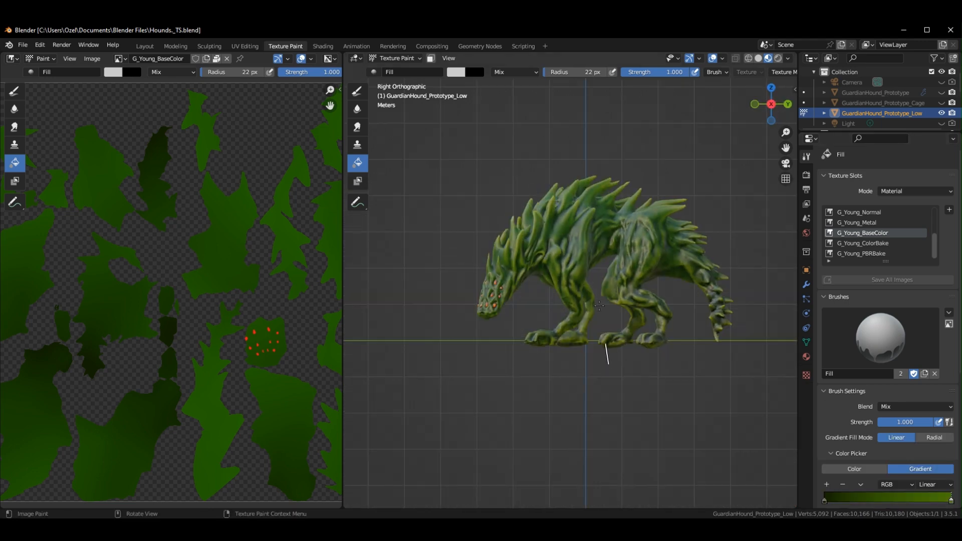
mouse_move(600, 305)
left_mouse_down()
mouse_move(515, 119)
mouse_move(530, 131)
left_mouse_up()
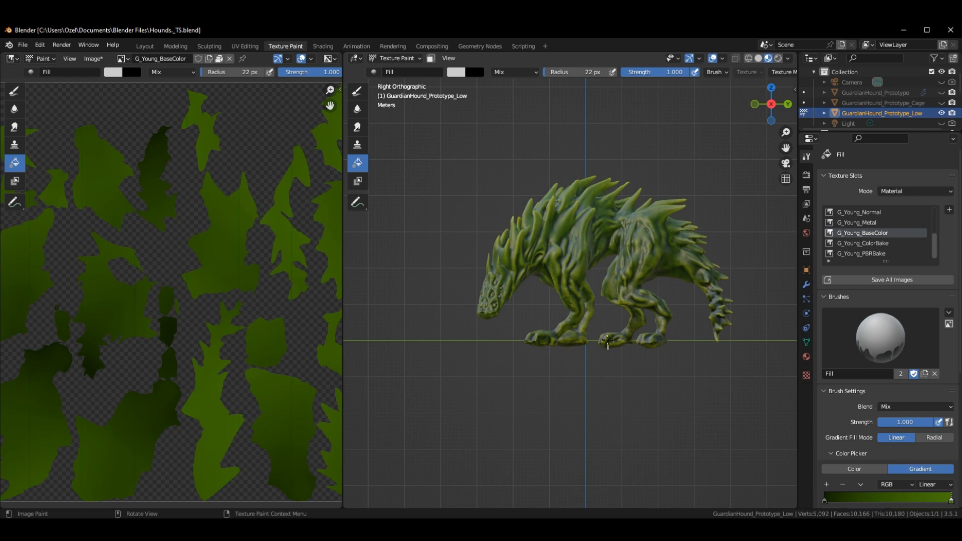
left_click_drag(607, 340, 562, 199)
Set the Draw brush to the palette's red and paint the first upper eye on the hound's head.
middle_click_drag(510, 185, 681, 328)
middle_click_drag(755, 195, 586, 247)
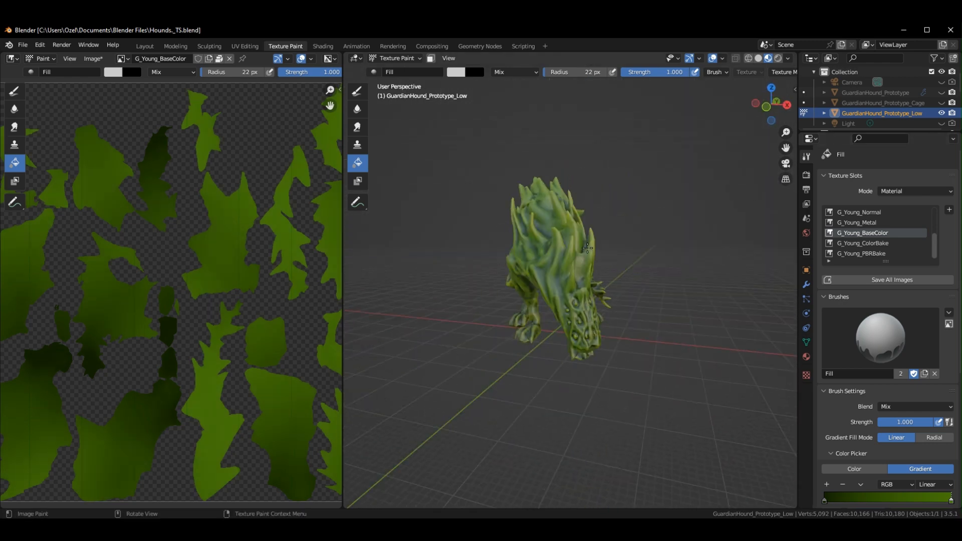
left_click(357, 92)
scroll(861, 450, "down", 5)
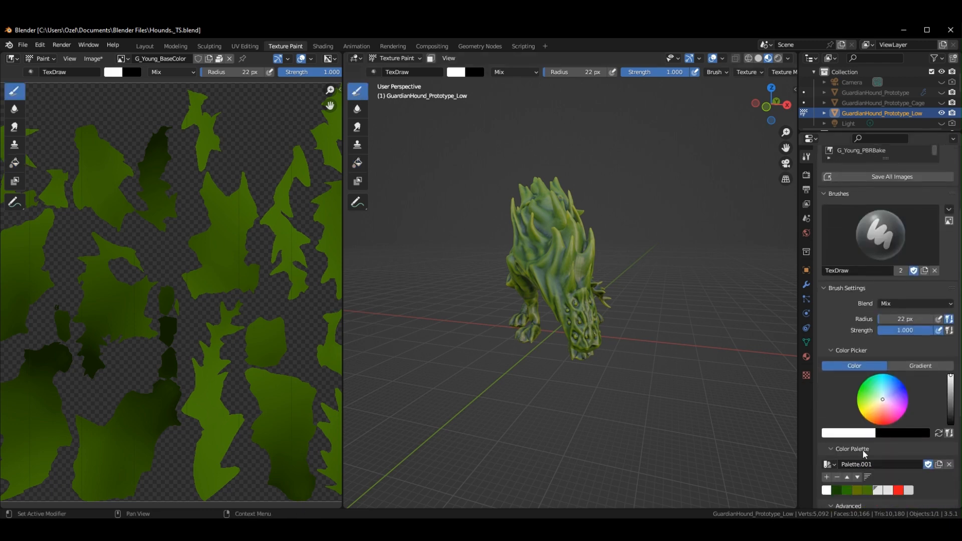
left_click(899, 490)
scroll(637, 354, "up", 8)
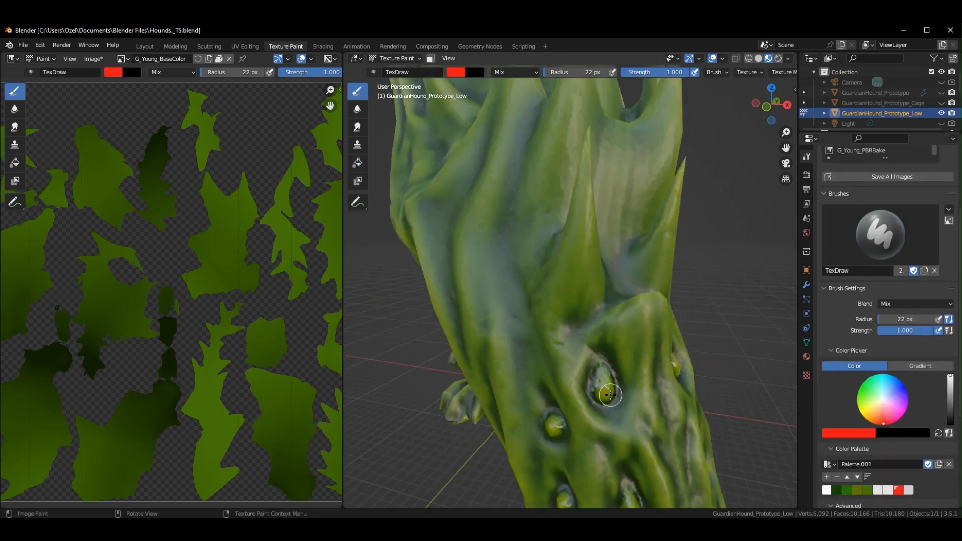
left_click_drag(607, 383, 602, 371)
Paint five more eyes red, working down the same side of the face to the front of the snout.
middle_click_drag(627, 393, 637, 377)
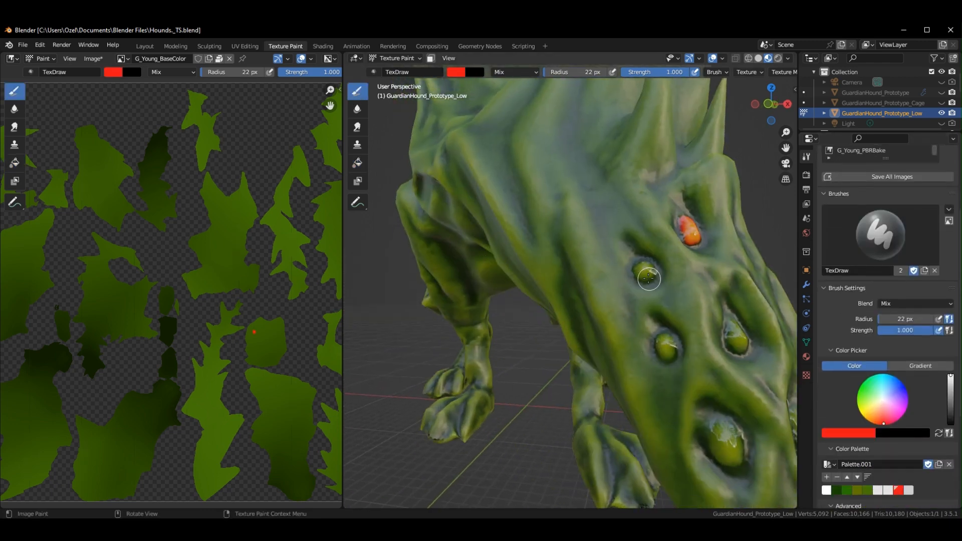
left_click_drag(643, 273, 644, 275)
mouse_move(665, 355)
left_mouse_down()
mouse_move(665, 341)
mouse_move(668, 350)
left_mouse_up()
middle_click_drag(750, 346, 737, 350)
mouse_move(633, 372)
left_mouse_down()
mouse_move(632, 379)
mouse_move(625, 357)
left_mouse_up()
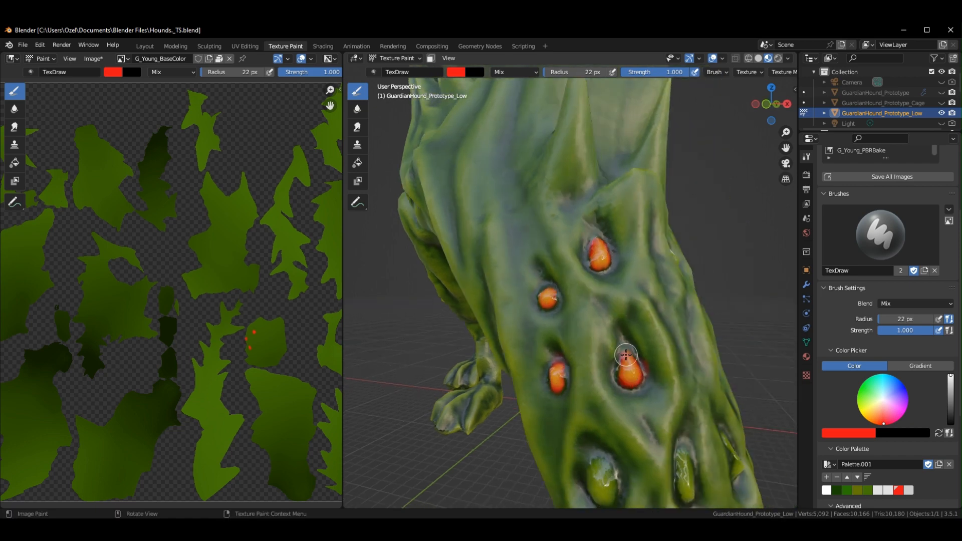
middle_click_drag(648, 454, 647, 432)
mouse_move(565, 311)
left_mouse_down()
mouse_move(566, 296)
mouse_move(560, 309)
left_mouse_up()
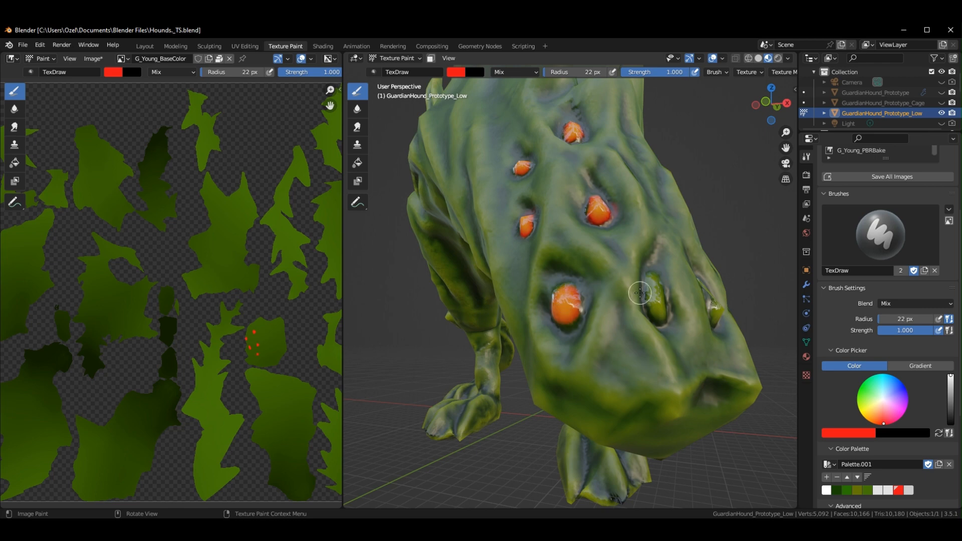
left_click_drag(654, 283, 661, 297)
Paint the inner column of lower, middle and upper eyes red on the other side of the hound's face.
middle_click_drag(563, 328, 512, 332)
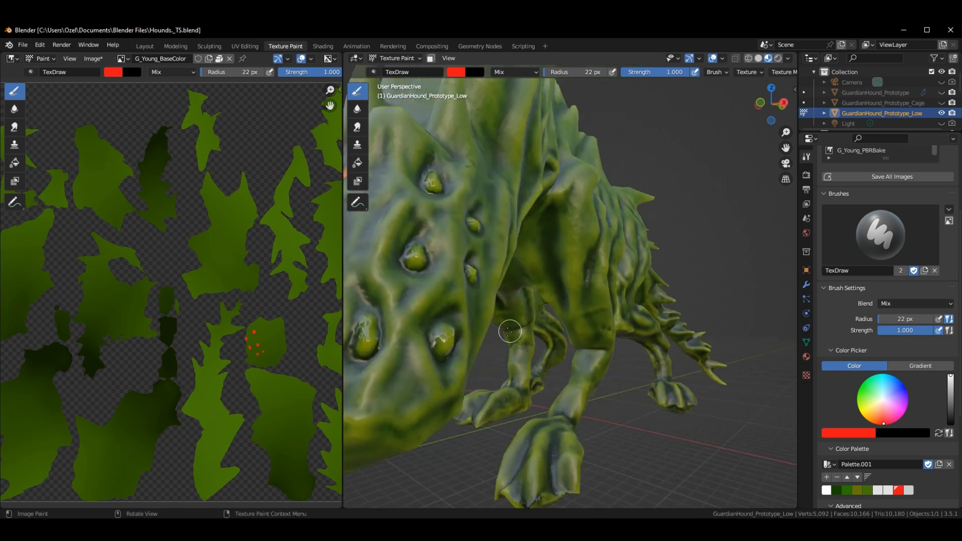
mouse_move(369, 319)
left_mouse_down()
mouse_move(366, 345)
mouse_move(365, 331)
left_mouse_up()
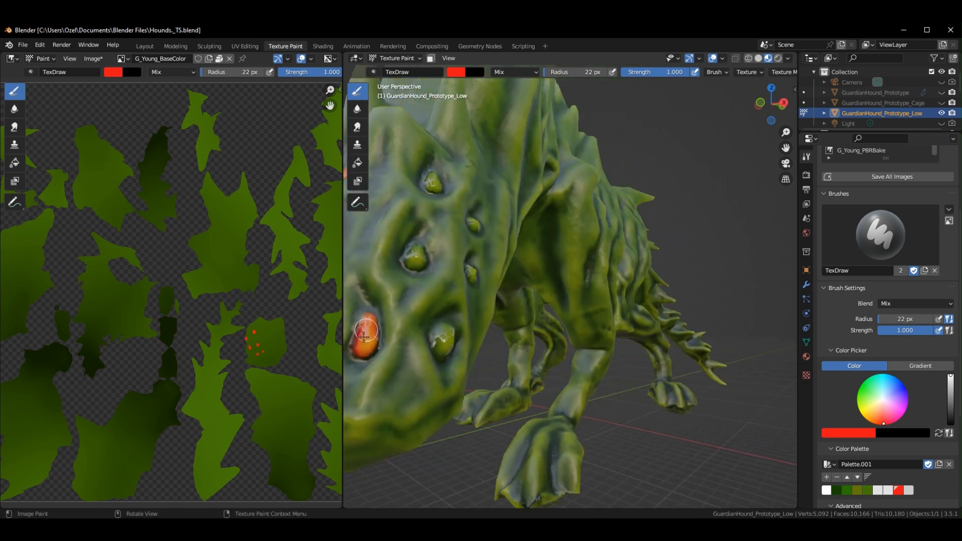
left_click_drag(428, 258, 416, 253)
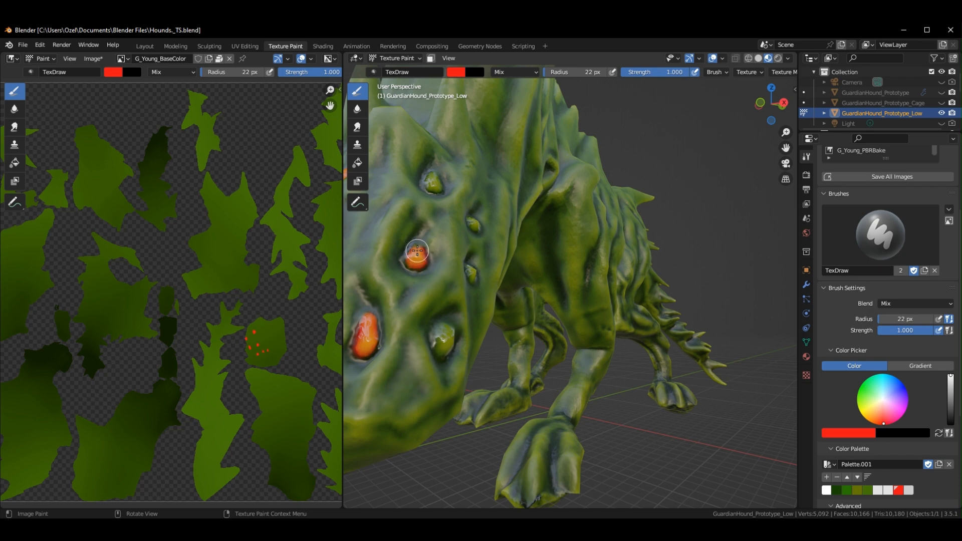
left_click_drag(435, 169, 431, 183)
middle_click_drag(431, 182, 414, 230)
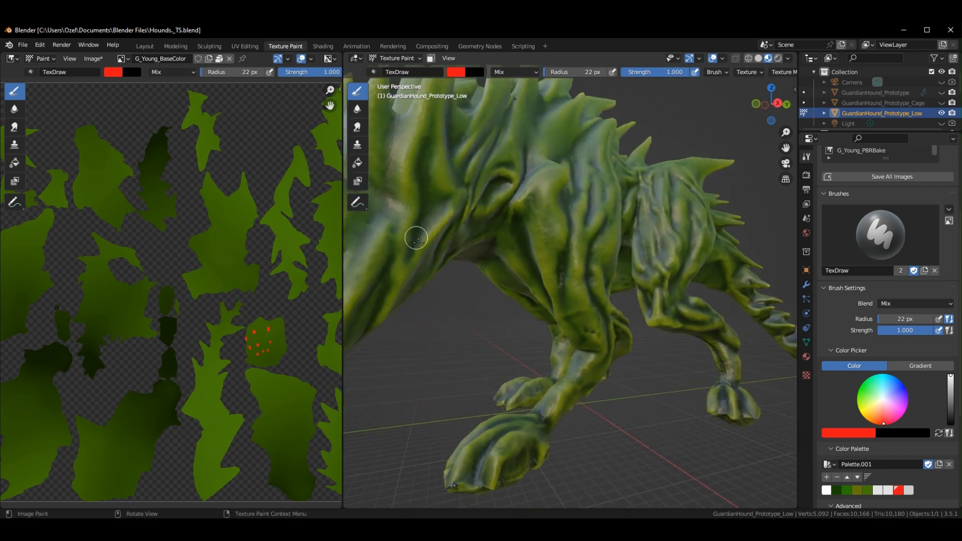
middle_click_drag(467, 289, 563, 306, "shift")
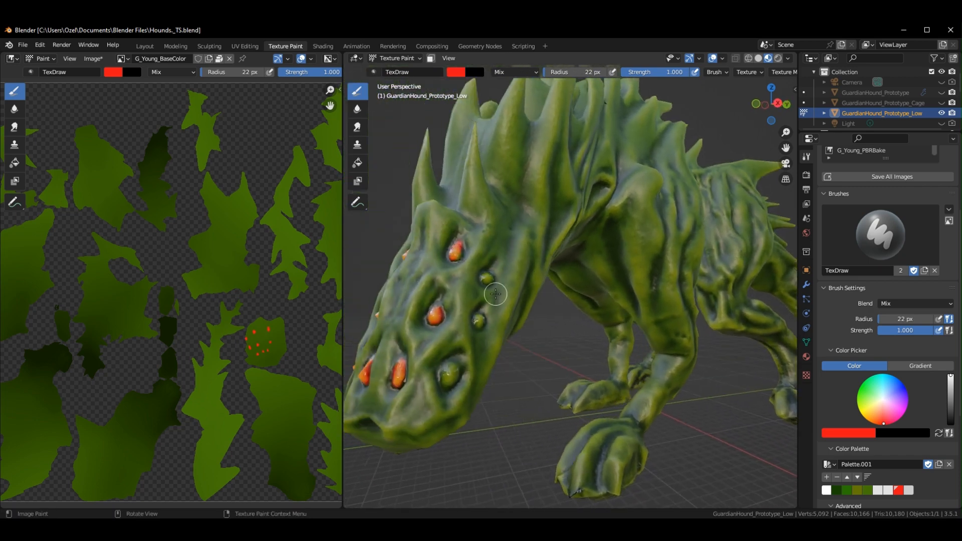
Paint the remaining outer eyes on that second side of the face red.
scroll(442, 412, "up", 4)
middle_click_drag(454, 382, 466, 387)
left_click_drag(455, 326, 457, 321)
middle_click_drag(457, 320, 478, 376)
left_click_drag(474, 332, 478, 333)
middle_click_drag(478, 333, 469, 371)
middle_click_drag(486, 338, 563, 284, "shift")
mouse_move(540, 330)
left_mouse_down()
mouse_move(524, 343)
mouse_move(539, 363)
mouse_move(523, 376)
mouse_move(544, 330)
mouse_move(549, 341)
mouse_move(544, 326)
left_mouse_up()
scroll(545, 347, "down", 7)
mouse_move(547, 349)
middle_mouse_down()
mouse_move(582, 378)
mouse_move(634, 369)
mouse_move(566, 380)
mouse_move(626, 374)
middle_mouse_up()
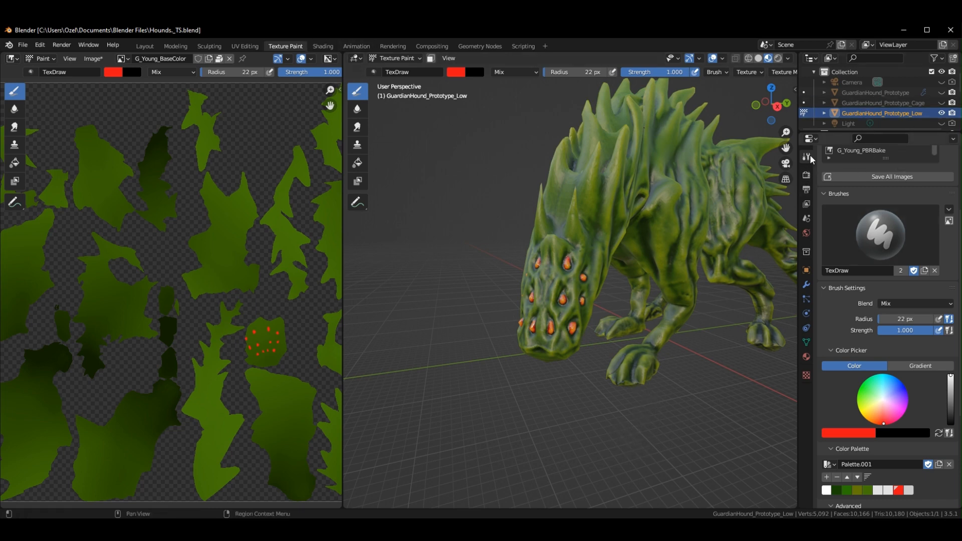
Widen the image editor so the whole base colour texture fits, keeping the brush and texture slot settings open.
left_click(806, 175)
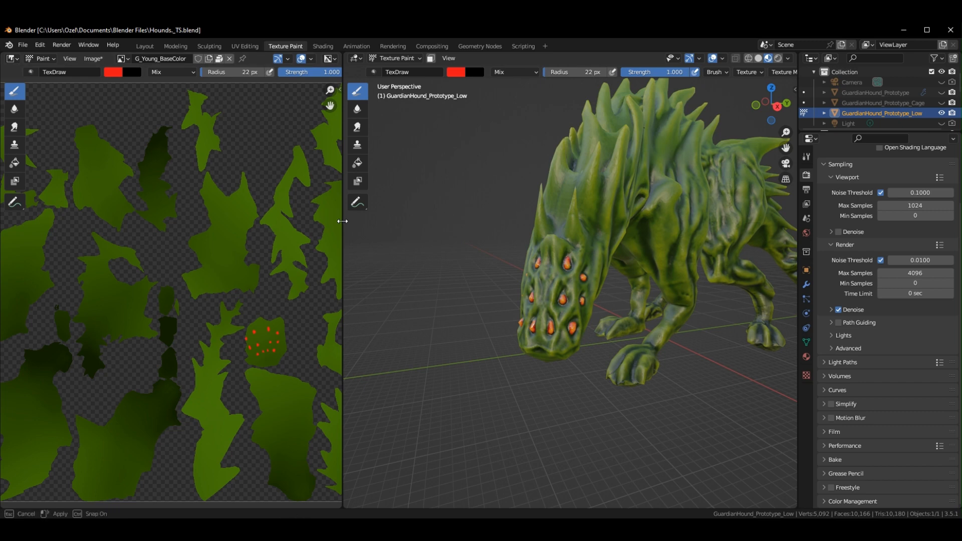
left_click_drag(342, 220, 480, 228)
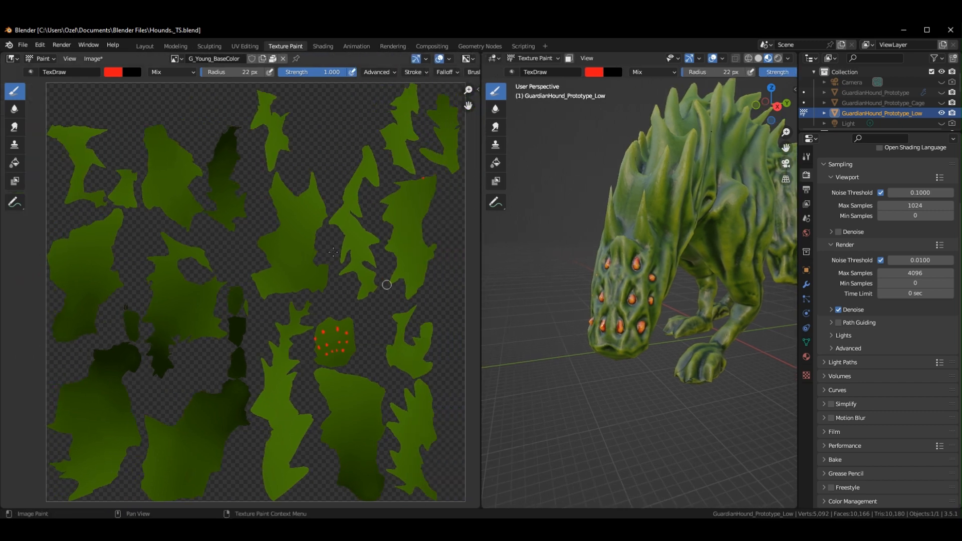
left_click(806, 190)
left_click(806, 176)
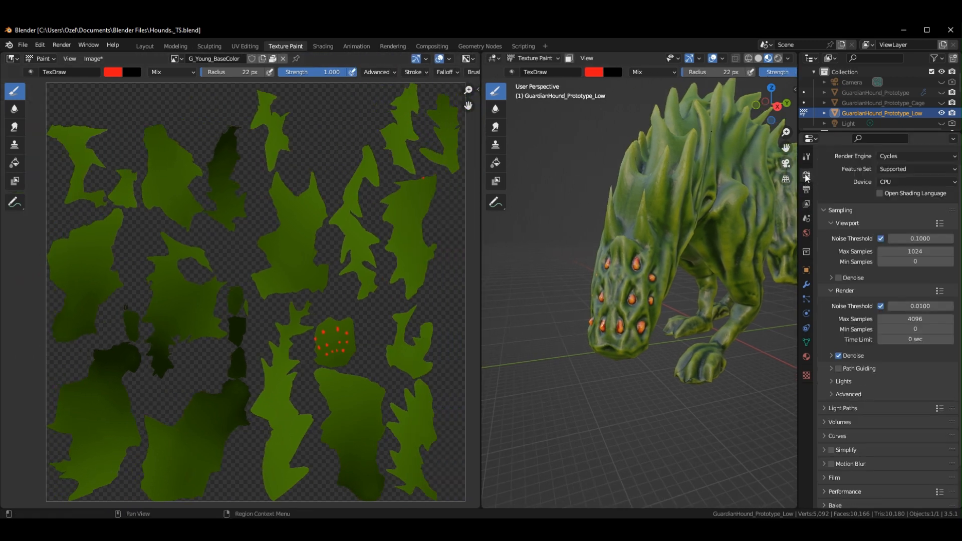
left_click(805, 157)
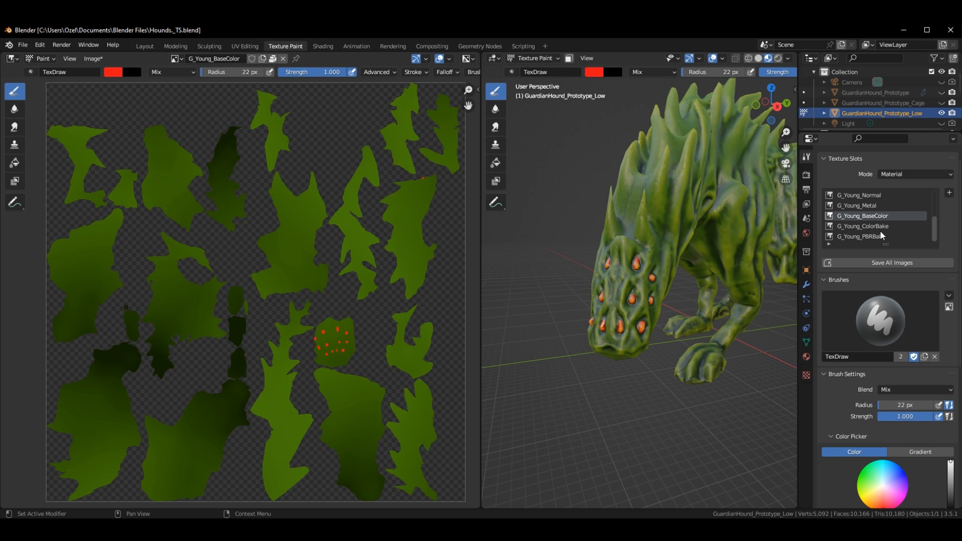
Display the G_Young_Peak texture slot and examine its mask around the spike tips and the face.
scroll(882, 233, "up", 4)
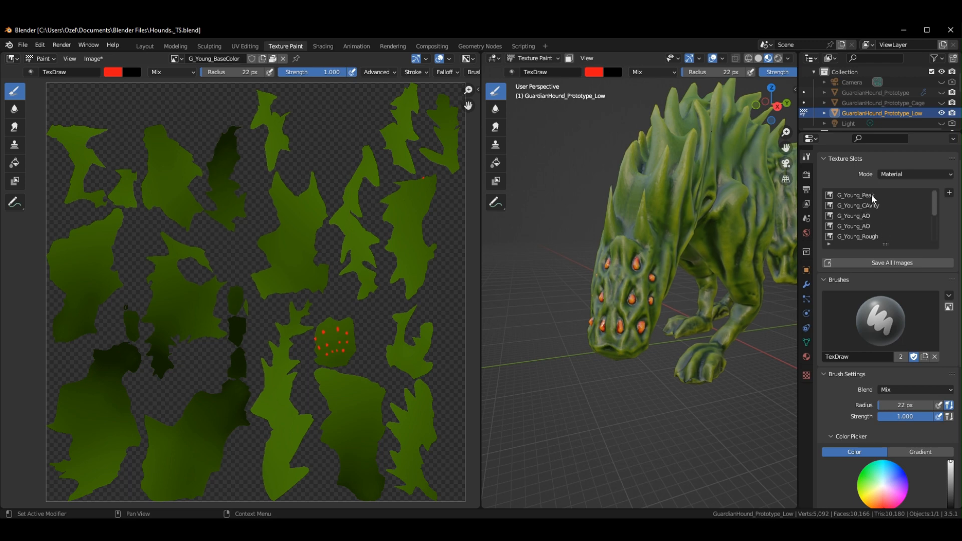
left_click(872, 196)
scroll(374, 282, "up", 2)
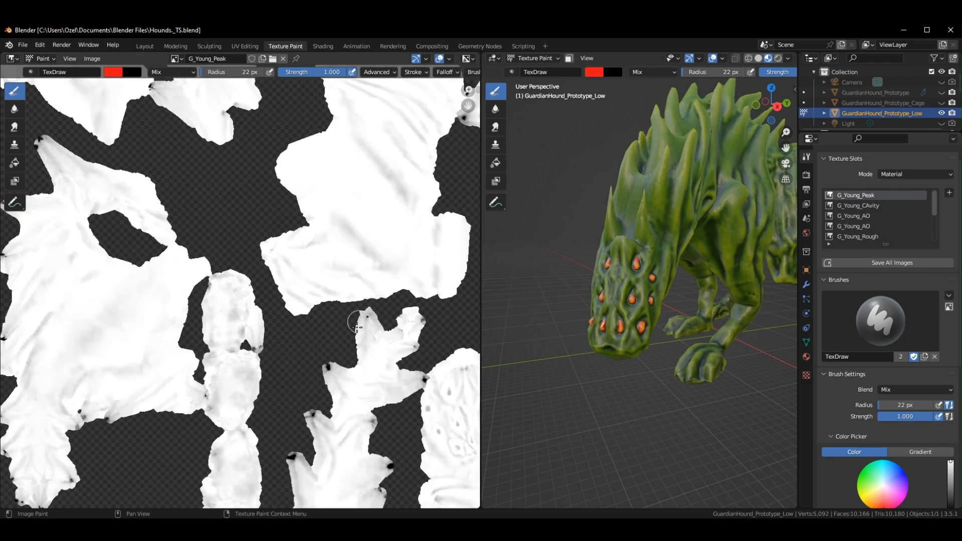
scroll(307, 370, "up", 3)
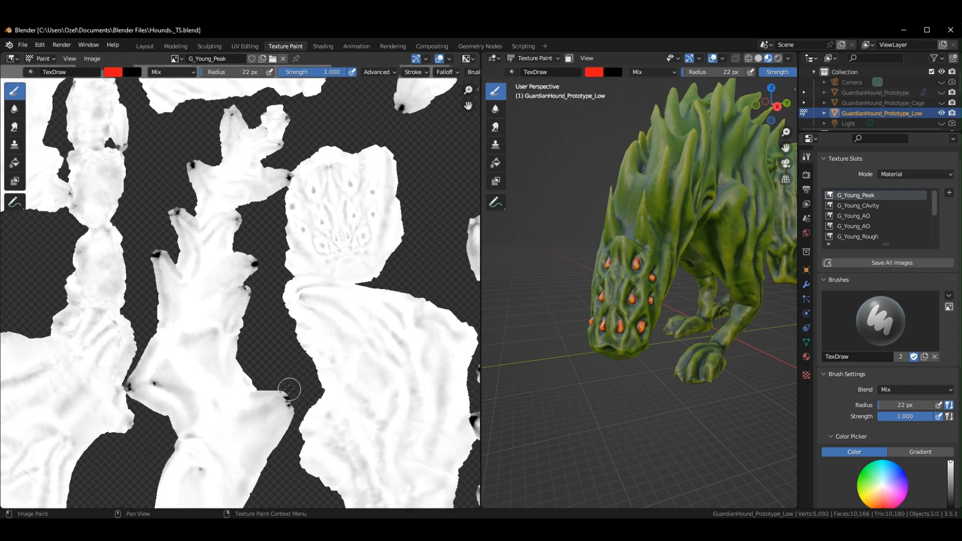
middle_click_drag(289, 390, 300, 373)
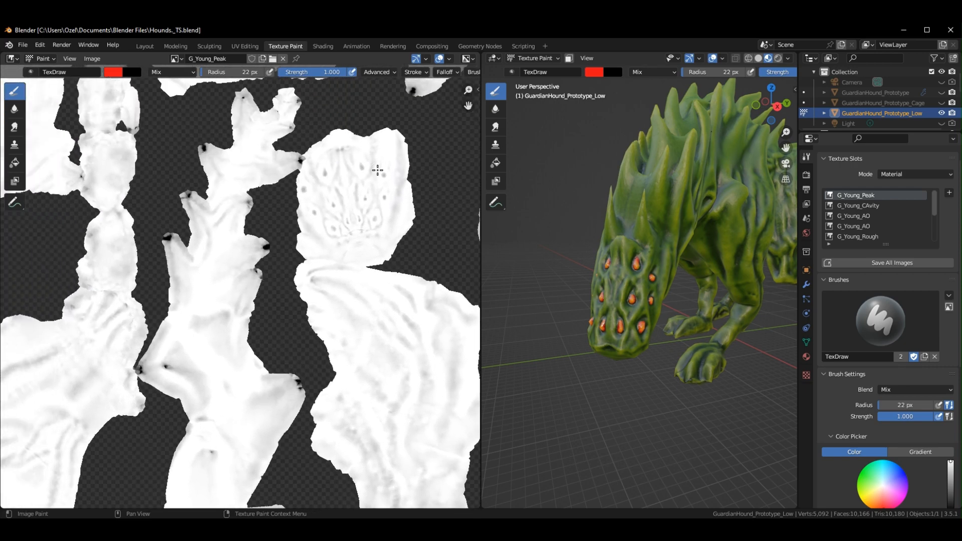
Display the G_Young_CAvity texture slot and examine its creases and edges across the UV islands.
left_click(870, 207)
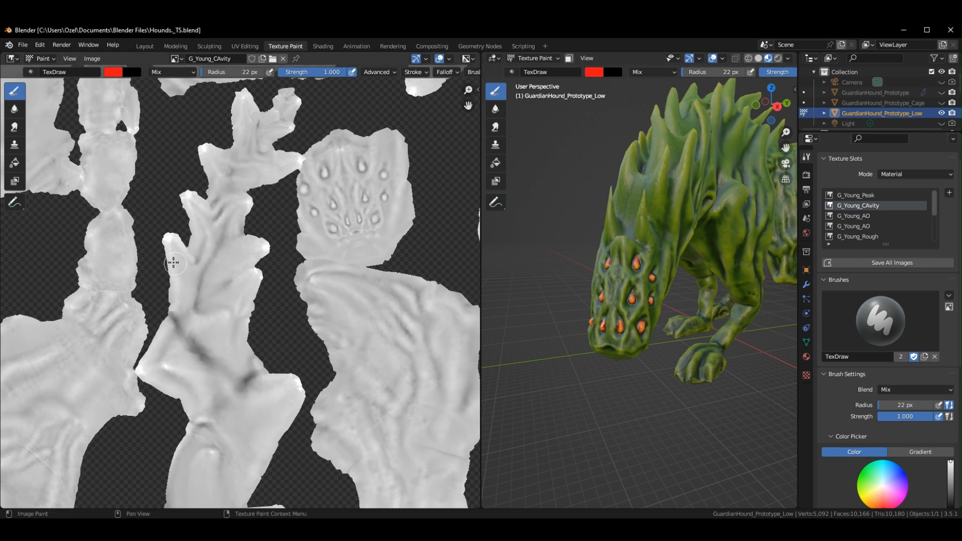
scroll(172, 256, "down", 2)
middle_click_drag(172, 256, 191, 311)
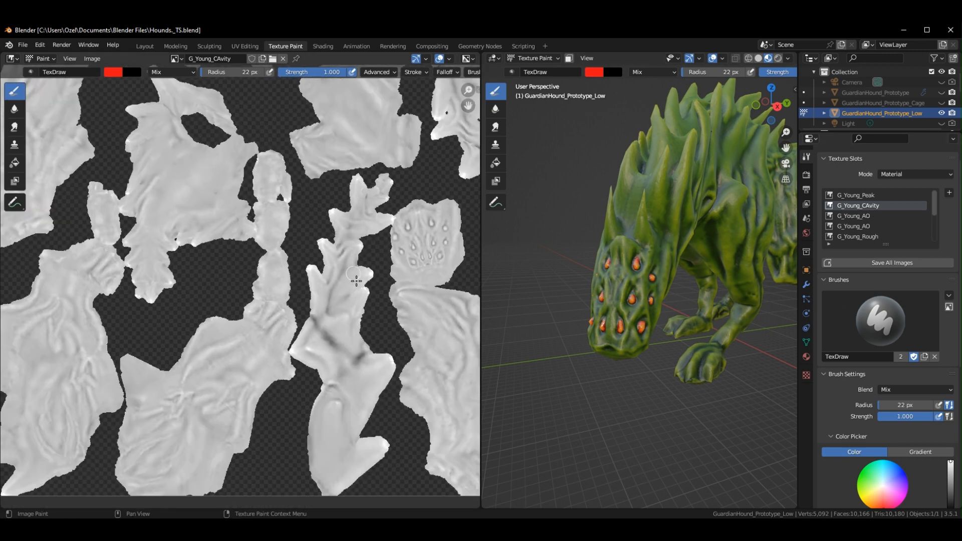
middle_click_drag(380, 319, 221, 427)
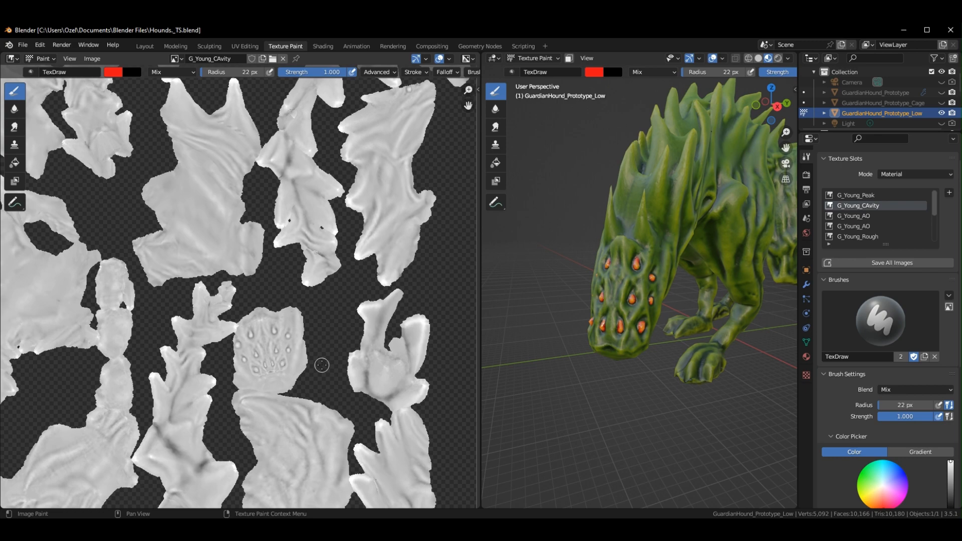
Display the G_Young_Peak texture again and inspect the hound's painted surface from several angles.
left_click(852, 195)
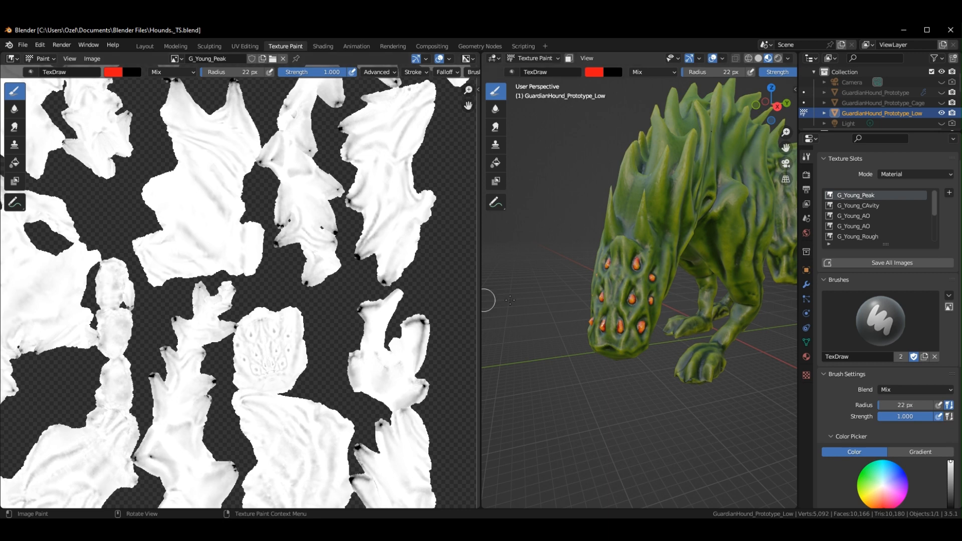
middle_click_drag(708, 382, 693, 369)
middle_click_drag(716, 325, 678, 333)
middle_click_drag(638, 365, 681, 370)
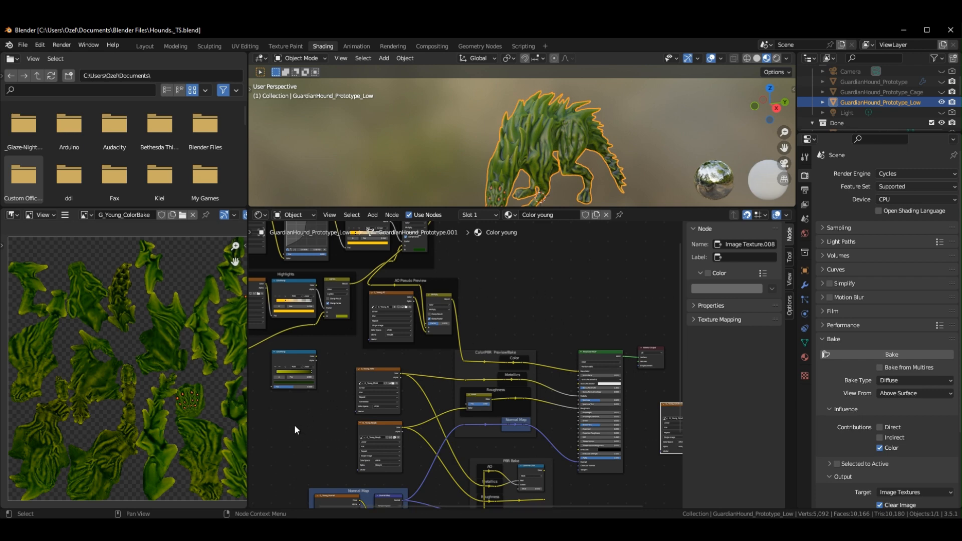
Compare the G_Young_BaseColor and G_Young_ColorBake textures by selecting their image texture nodes in the Color young material.
middle_click_drag(295, 430, 443, 352)
left_click(428, 338)
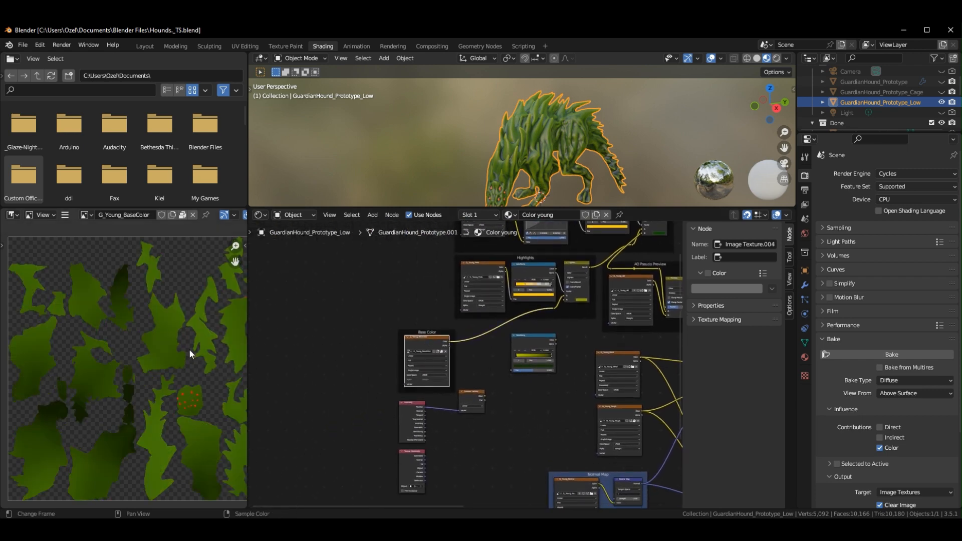
scroll(189, 349, "up", 3)
middle_click_drag(538, 401, 256, 397)
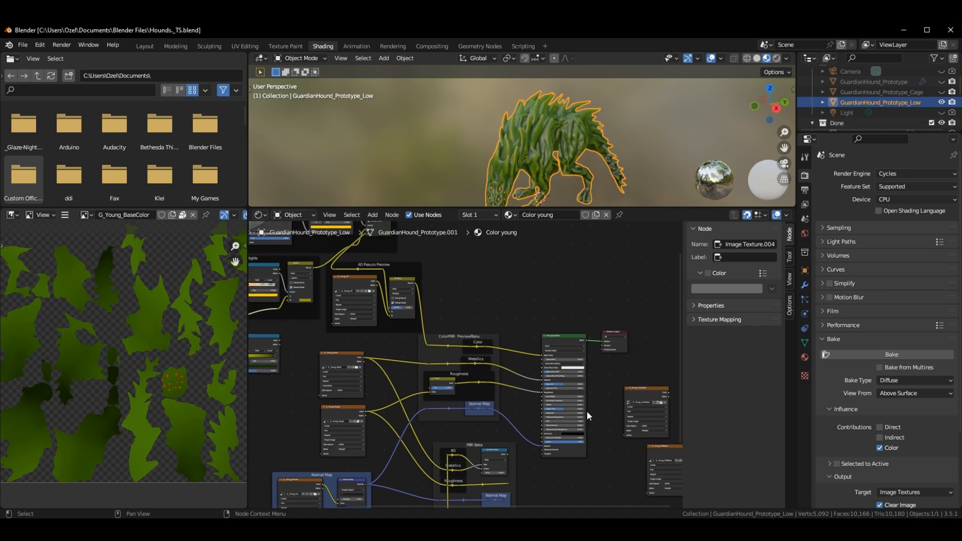
middle_click_drag(623, 407, 552, 397)
left_click(567, 382)
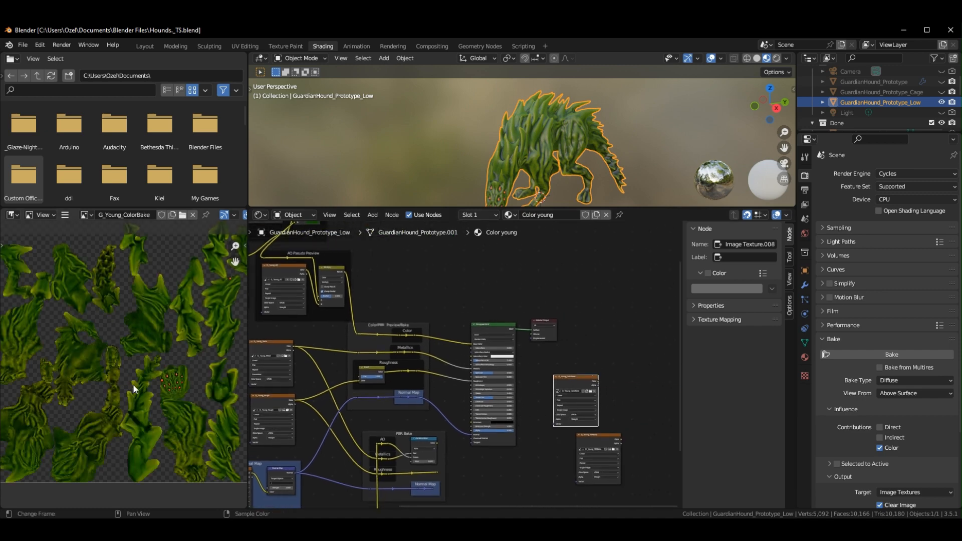
Examine the G_Young_ColorBake texture up close and as a whole across the UV islands.
scroll(133, 384, "up", 4)
mouse_move(113, 389)
middle_mouse_down()
mouse_move(221, 408)
mouse_move(111, 392)
middle_mouse_up()
scroll(160, 387, "down", 3)
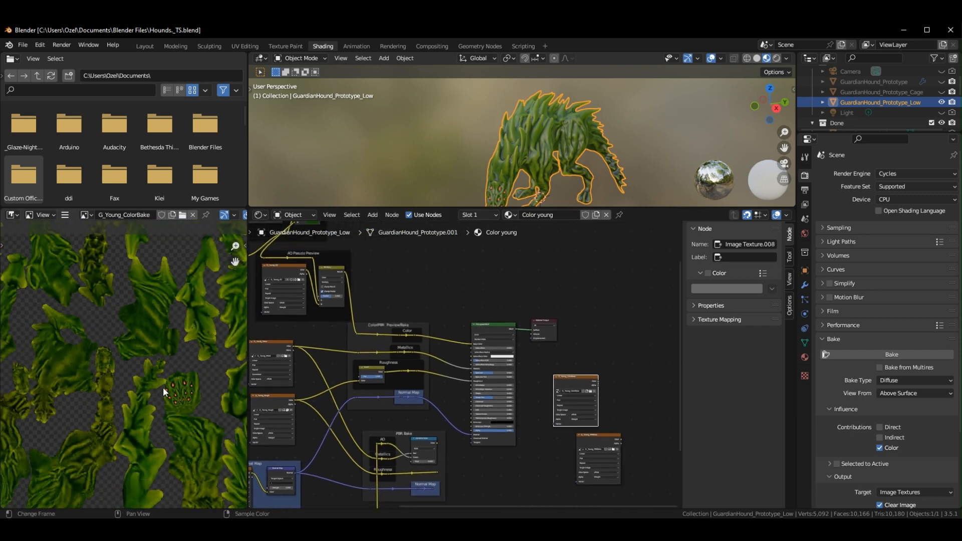
scroll(157, 395, "down", 4)
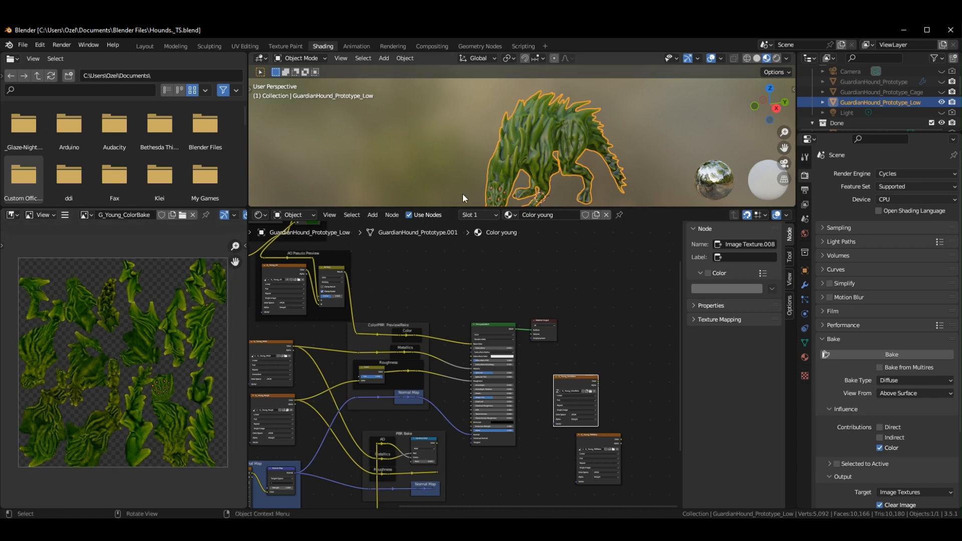
Switch the low-poly hound's material slot to Low Bake and select its G_Young_Normal image texture node.
middle_click_drag(429, 276, 527, 396)
left_click(516, 216)
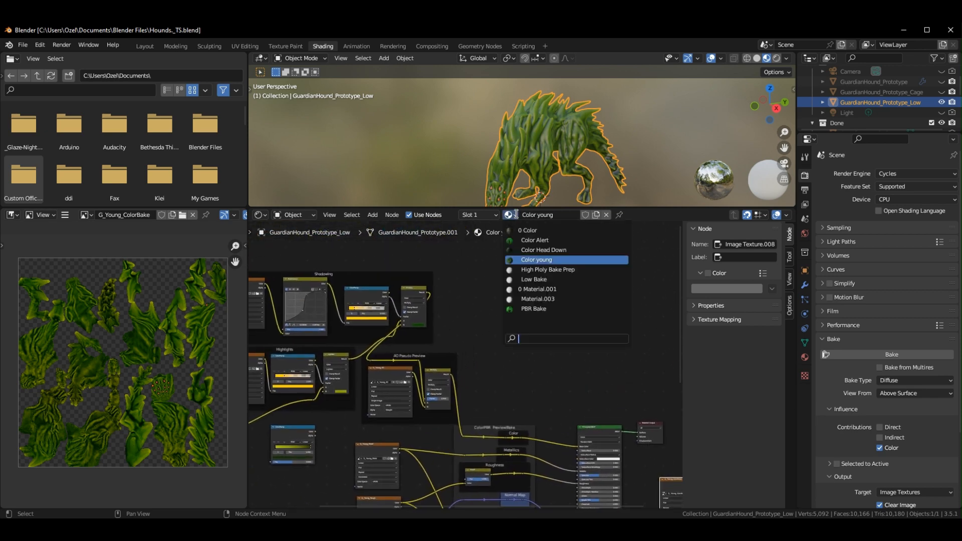
left_click(564, 279)
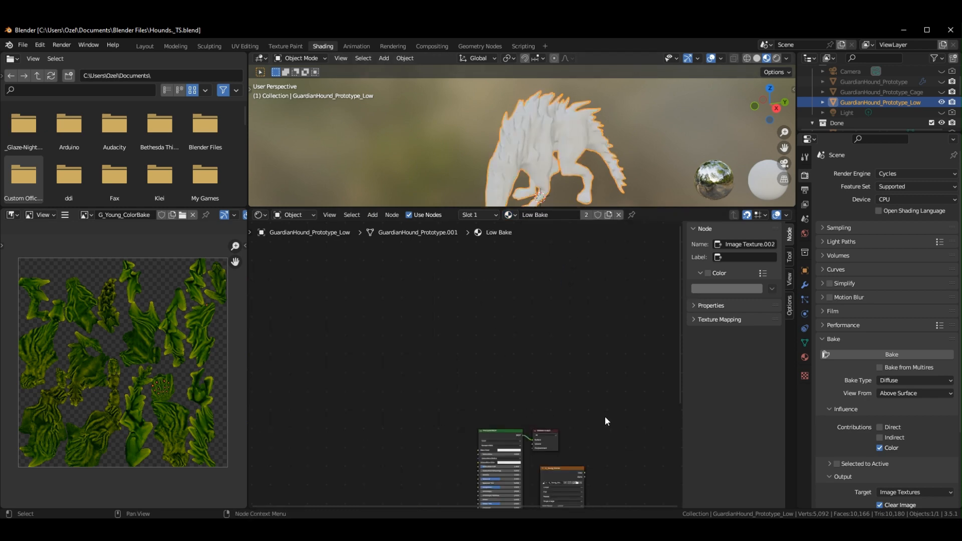
middle_click_drag(607, 419, 494, 294)
scroll(518, 300, "up", 2)
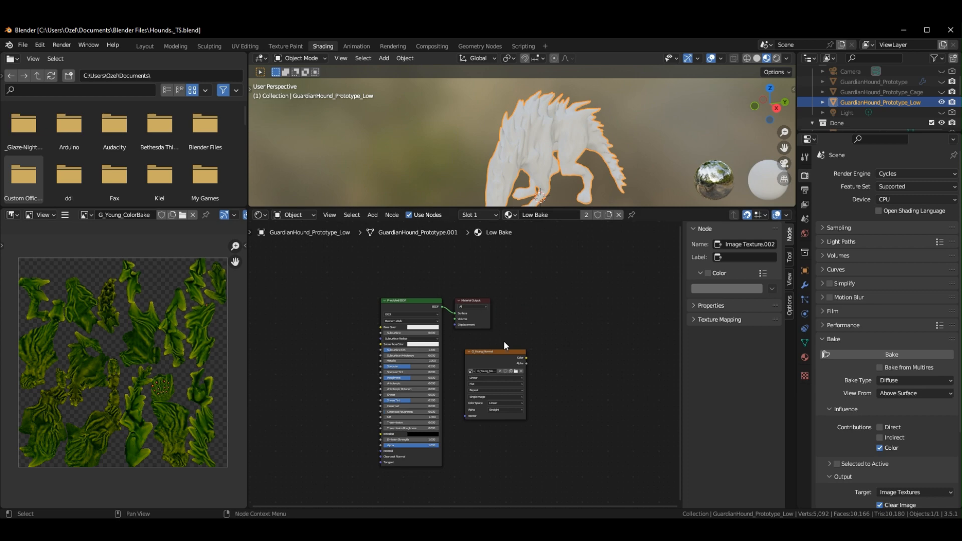
scroll(561, 305, "up", 2)
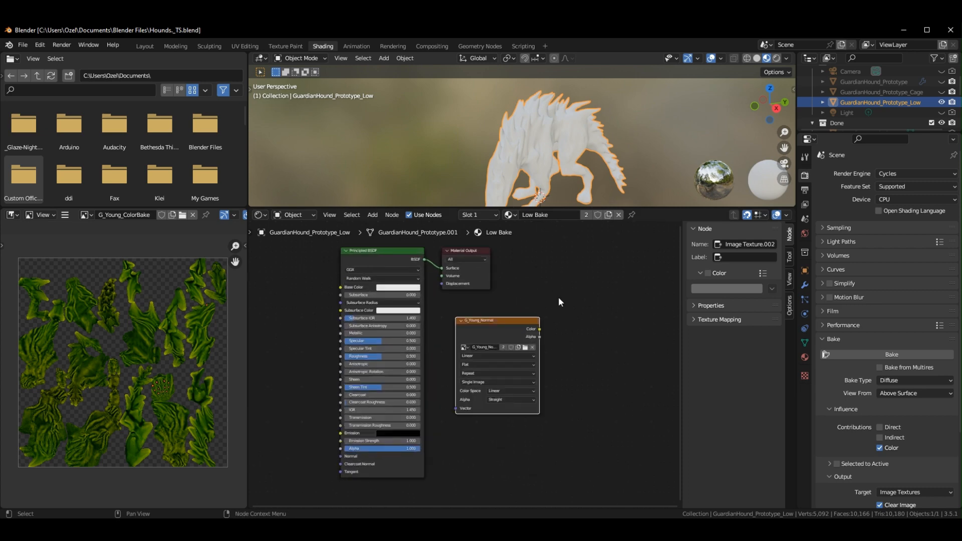
scroll(558, 290, "up", 1)
left_click_drag(492, 348, 498, 349)
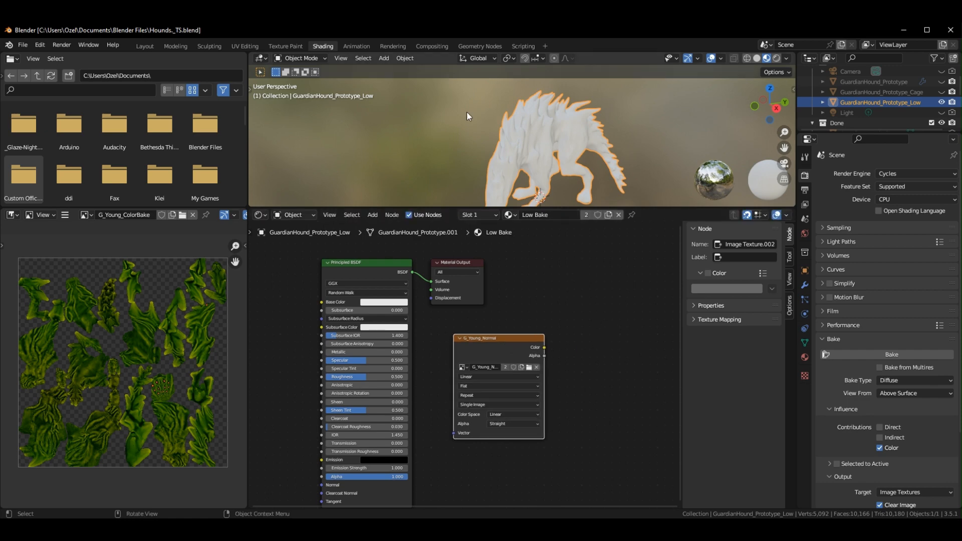
Enlarge the node editor area and move the G_Young_Normal node closer to the Principled BSDF and Material Output.
left_click_drag(368, 206, 368, 201)
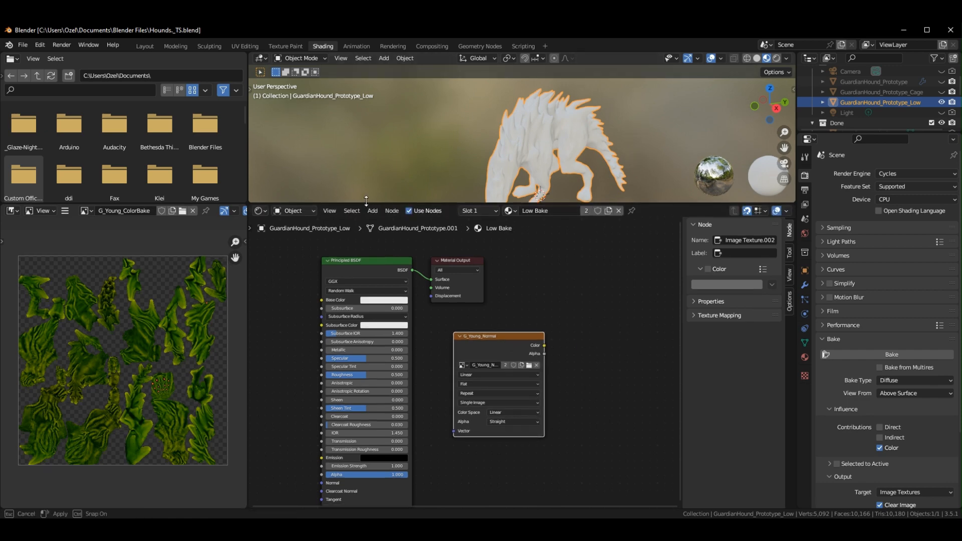
left_click_drag(249, 278, 142, 279)
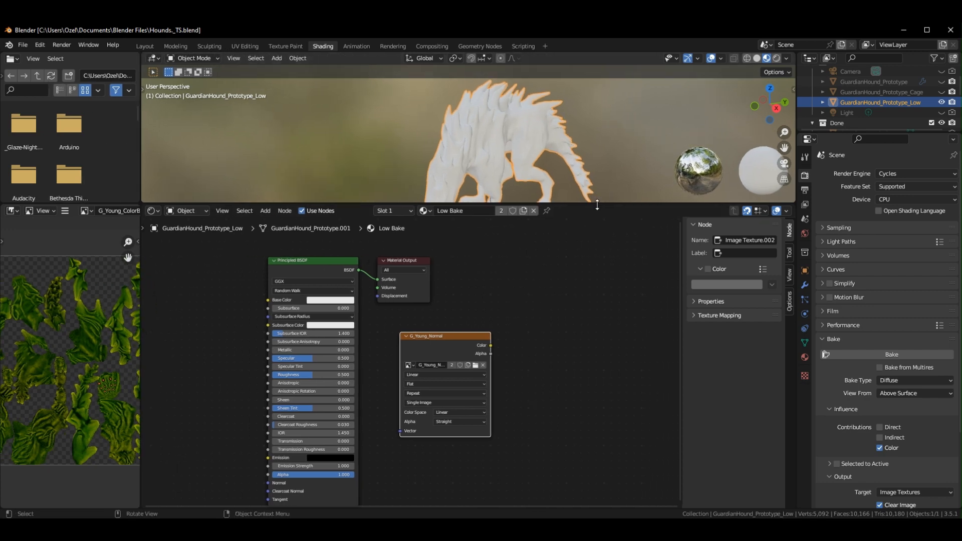
left_click_drag(598, 205, 586, 122)
left_click_drag(141, 207, 95, 206)
left_click_drag(405, 303, 412, 304)
mouse_move(470, 277)
middle_mouse_down()
mouse_move(431, 238)
mouse_move(427, 258)
mouse_move(467, 265)
middle_mouse_up()
left_click_drag(427, 288, 406, 273)
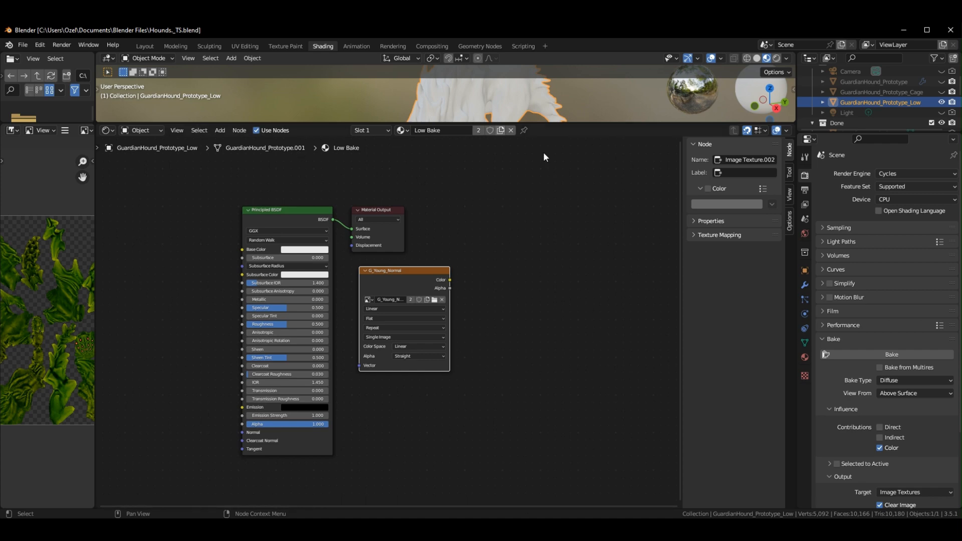
Add an Image Texture node beside G_Young_Normal and duplicate it twice, placing the copies below the existing texture nodes.
right_click(518, 260)
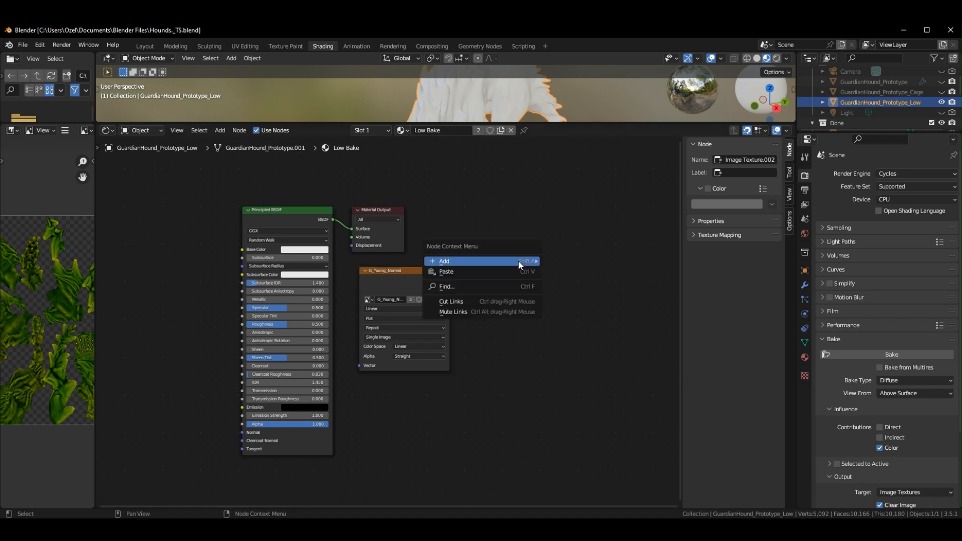
mouse_move(518, 260)
mouse_move(604, 308)
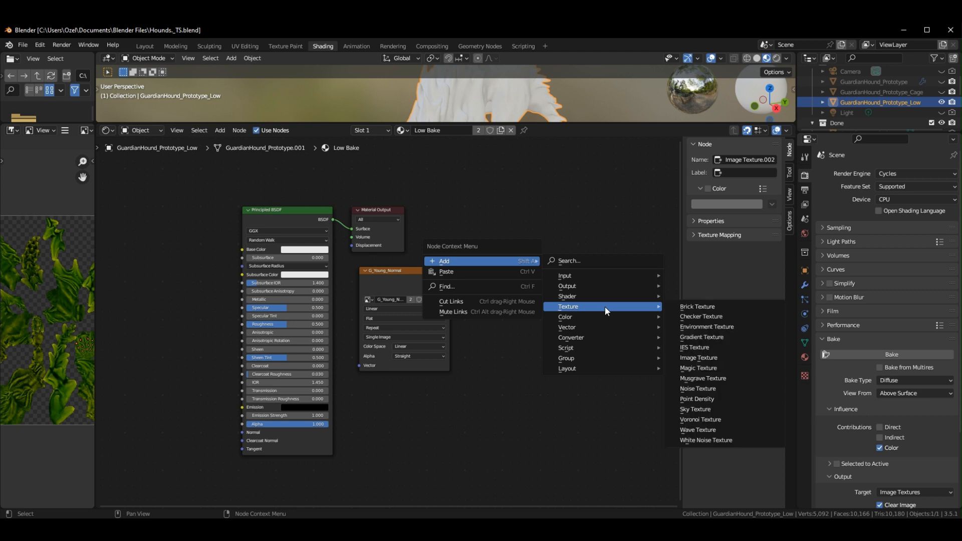
left_click(729, 354)
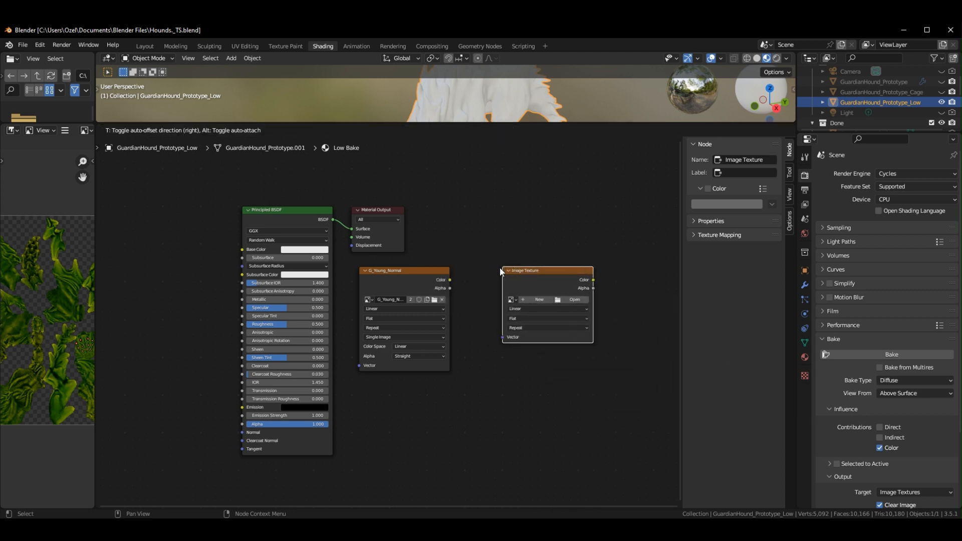
left_click(505, 267)
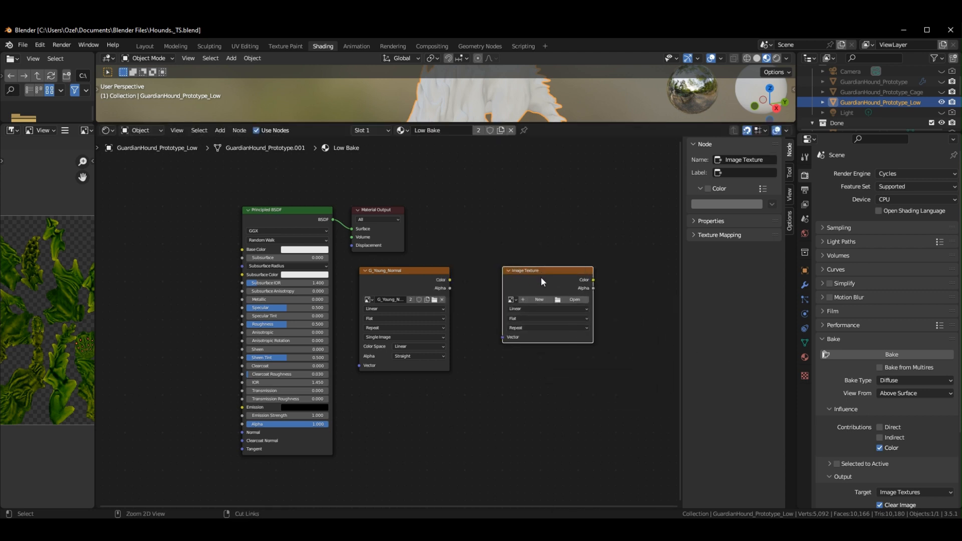
key("shift+d")
left_click(556, 372)
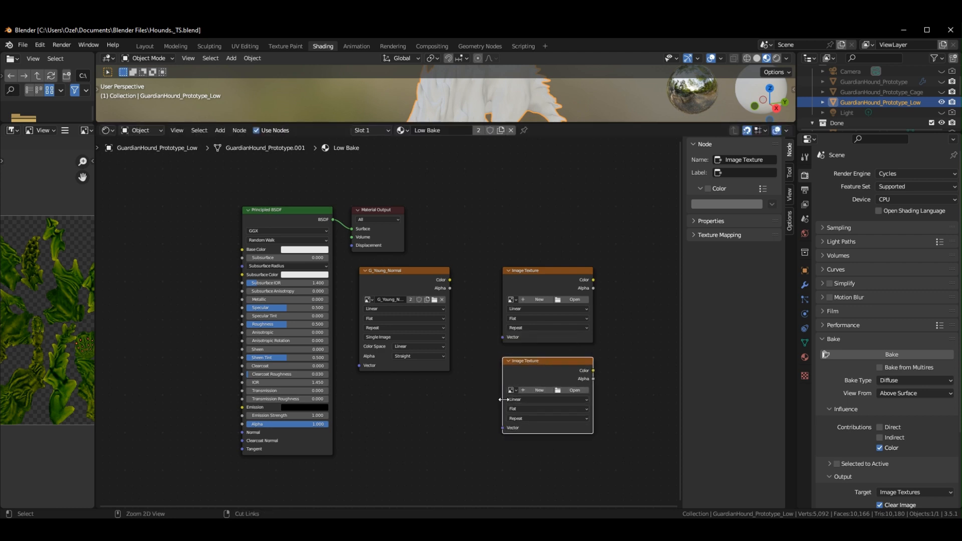
key("shift+d")
left_click(427, 392)
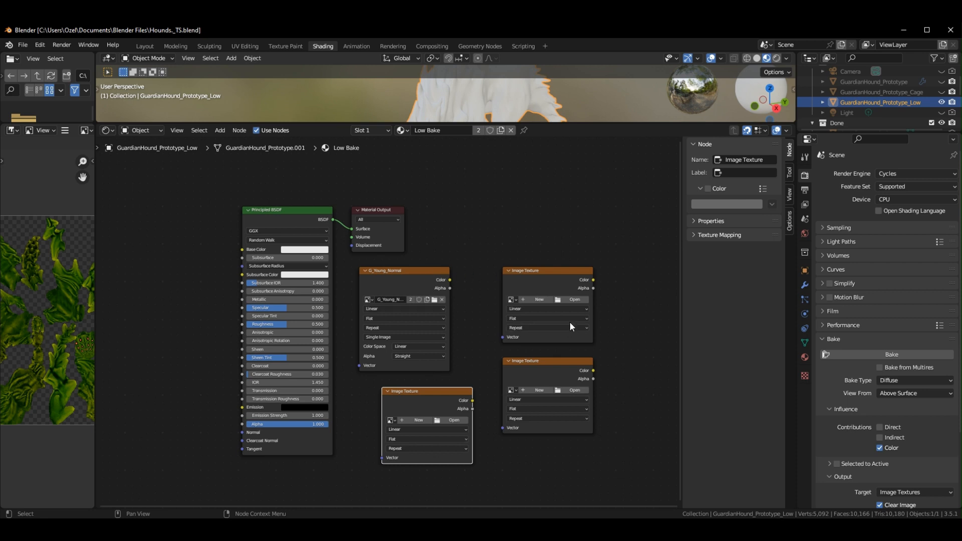
Create a blank 2048 x 2048 px image named LowDemo_Cavity in the first new Image Texture node.
left_click(543, 299)
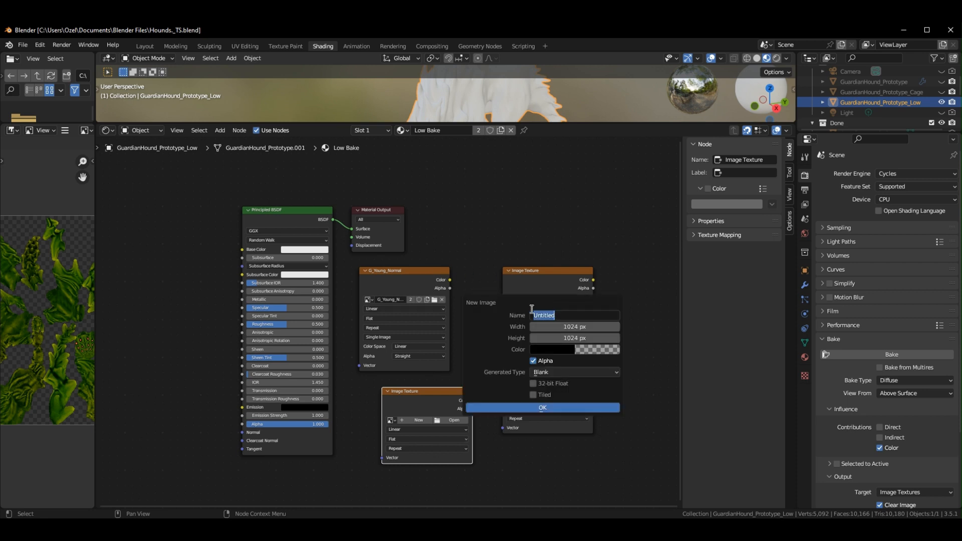
type("LowDemo_Cavb")
key("BackSpace")
type("ity")
key("Return")
left_click(583, 324)
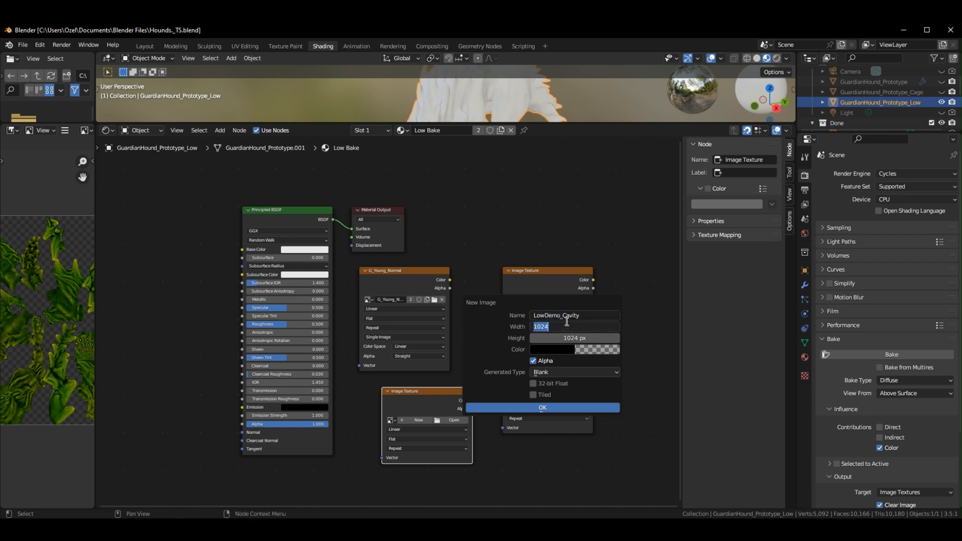
type("2048")
key("Tab")
type("2048")
key("Tab")
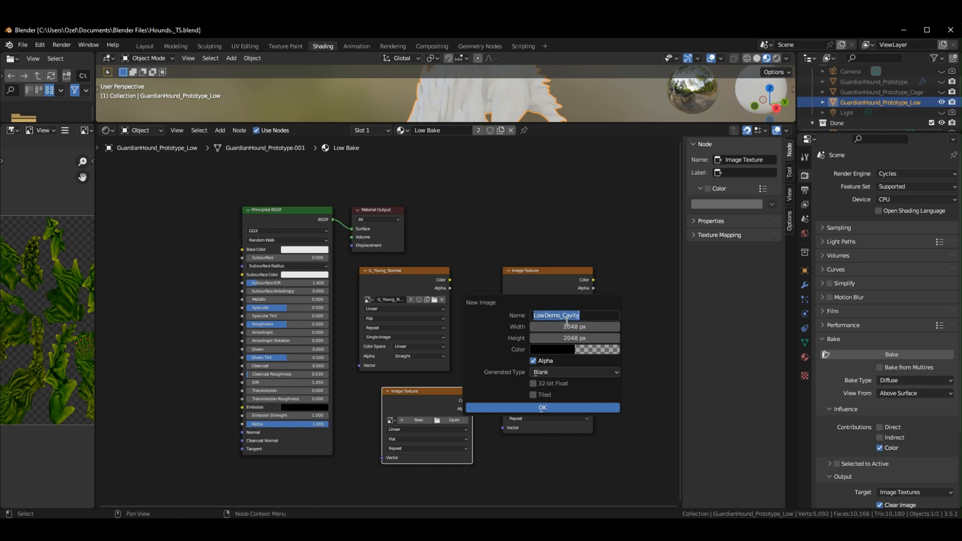
key("Return")
left_click(575, 407)
Lower the node beneath LowDemo_Cavity and create a 2048 x 2048 px image named LowDemo_Peak in it.
left_click_drag(550, 363, 549, 386)
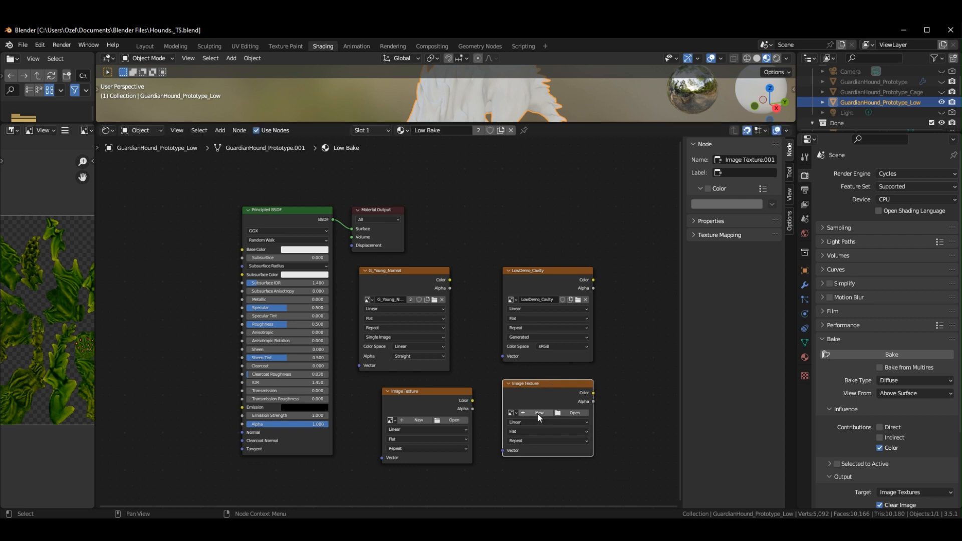
left_click(539, 413)
left_click(578, 411)
type("LowDemo_")
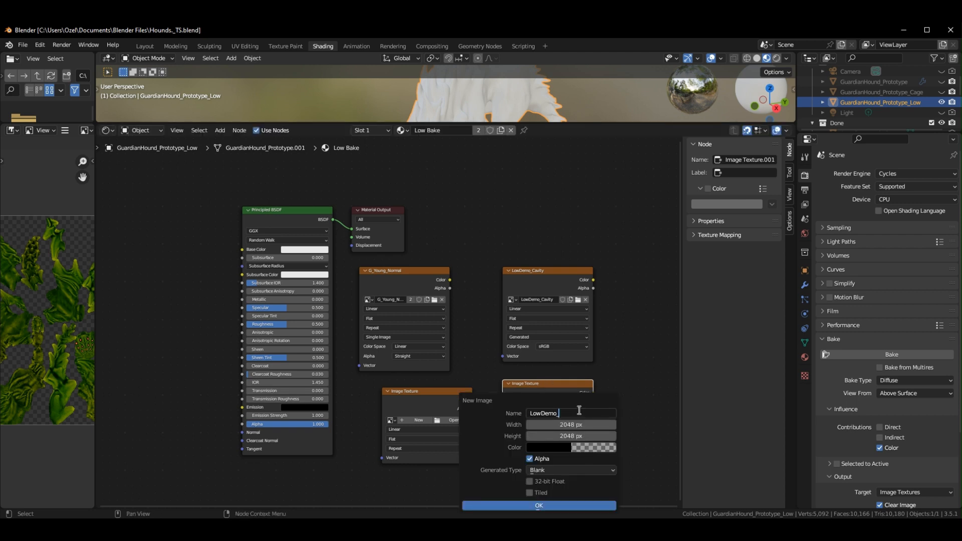
type("Reak")
left_click(570, 506)
Create a 2048 x 2048 px image named LowDemo_AO in the last empty node and align it under G_Young_Normal.
left_click(424, 411)
left_click(421, 420)
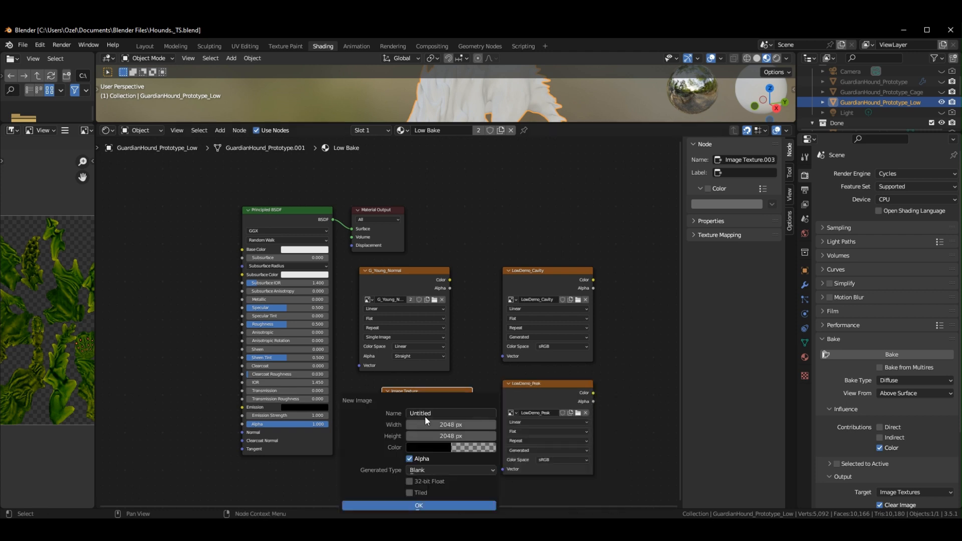
left_click(453, 412)
type("LowDemo_AO")
left_click(434, 506)
left_click_drag(427, 392, 404, 384)
Select the G_Young_Normal node, set the bake type to Normal and enable Selected to Active.
left_click(421, 274)
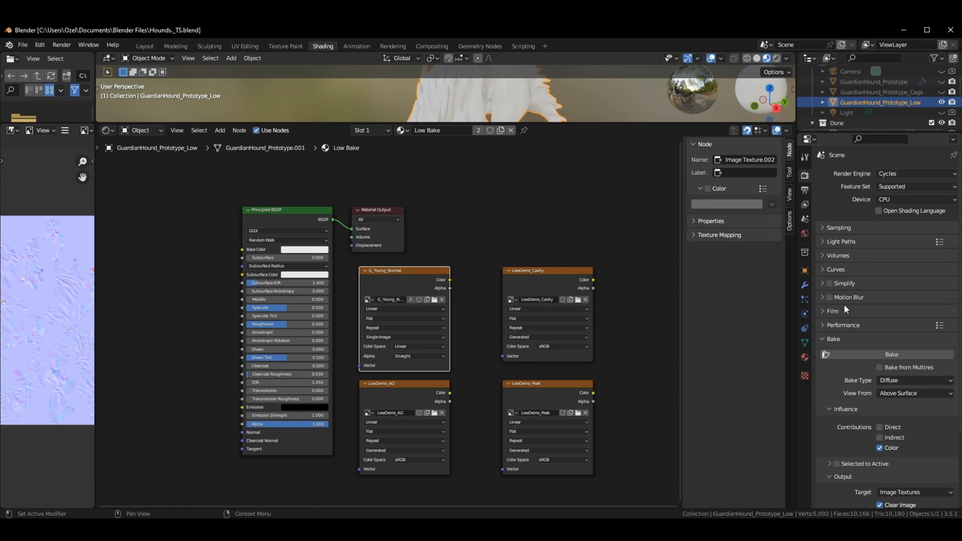
scroll(853, 314, "down", 5)
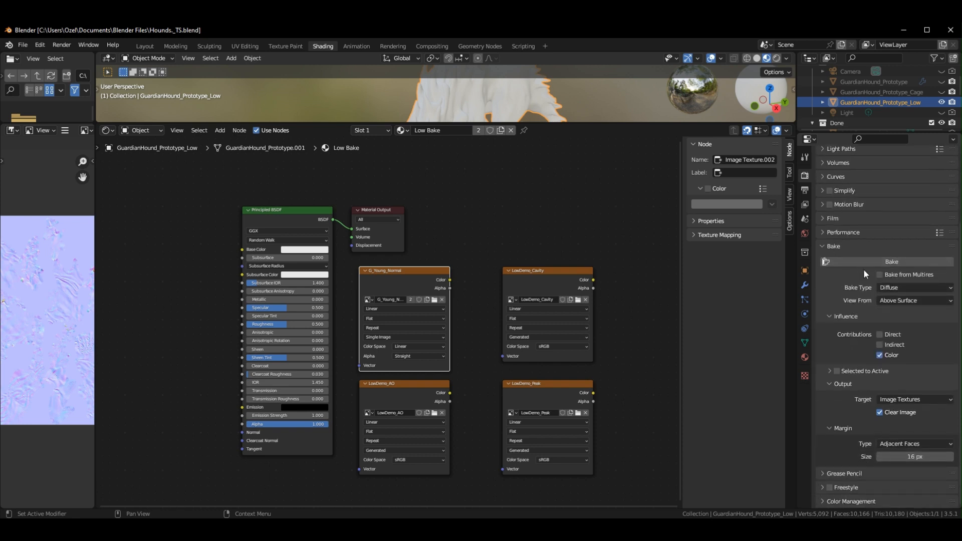
left_click(897, 287)
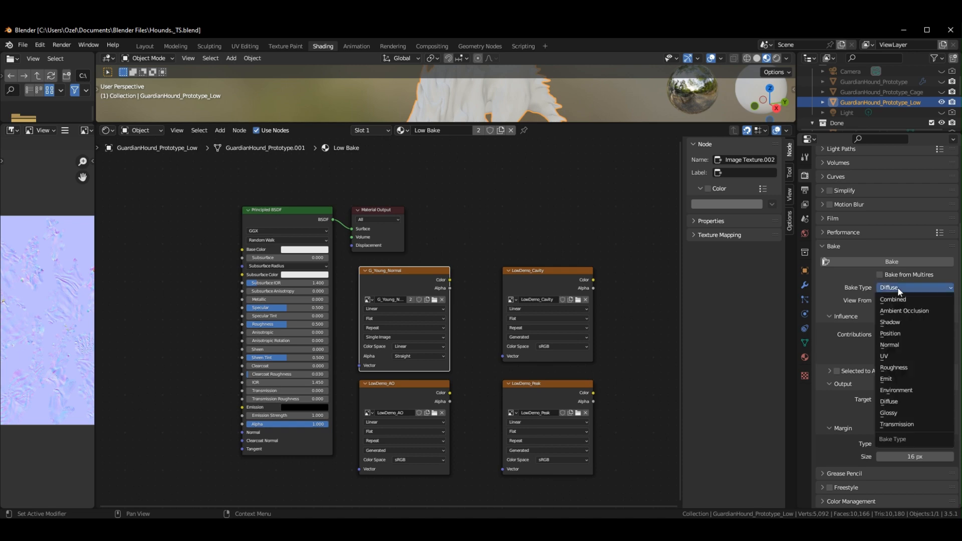
left_click(900, 345)
left_click(831, 384)
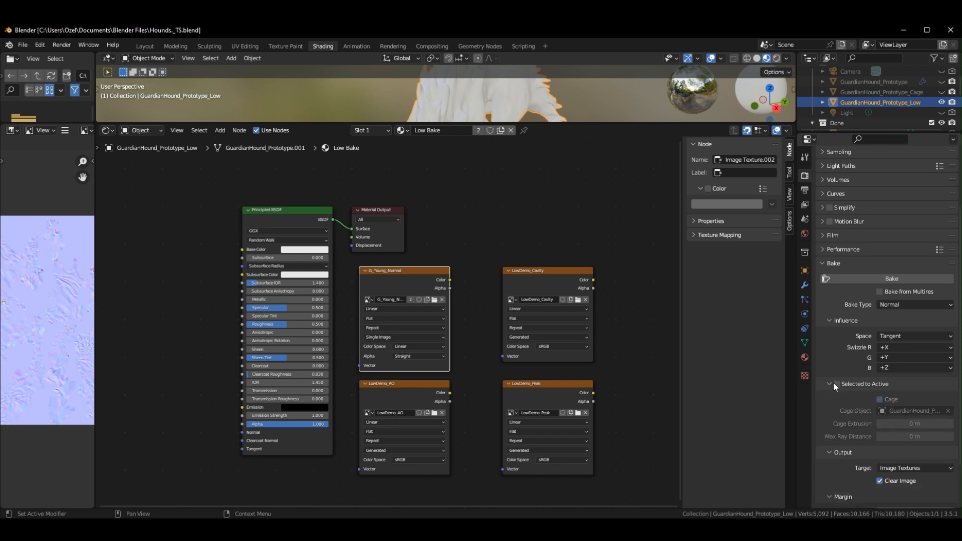
left_click(836, 384)
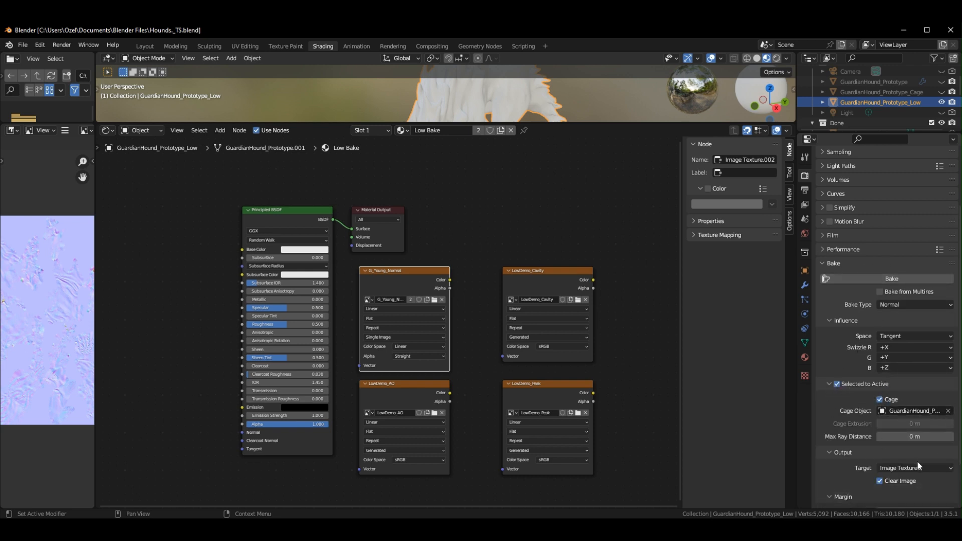
Make the LowDemo_AO node the bake target and set the bake type to Ambient Occlusion.
left_click(407, 386)
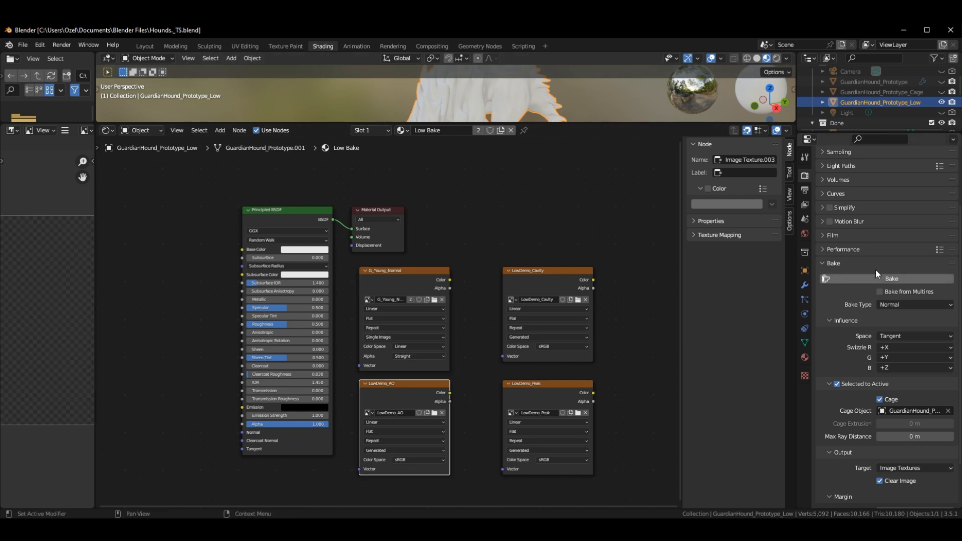
key("g")
key("Escape")
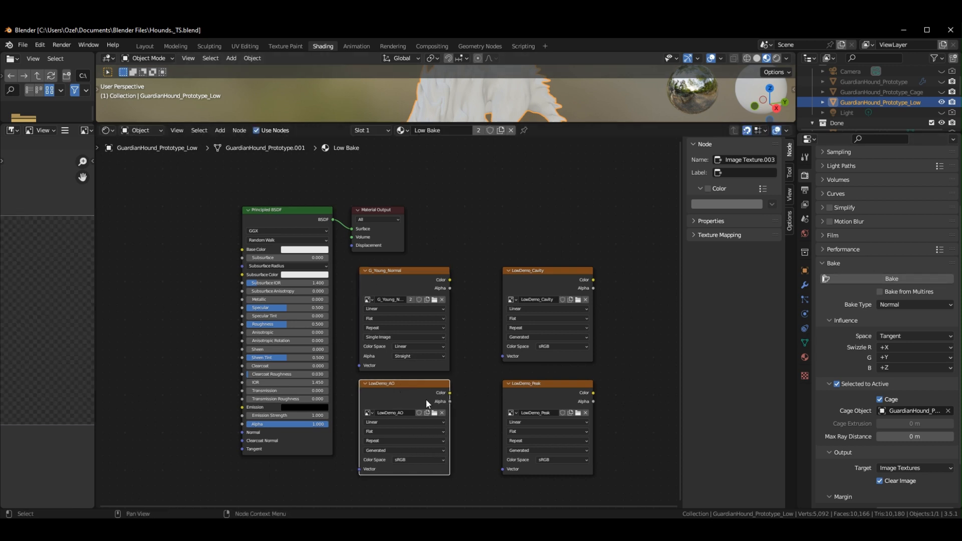
left_click(918, 304)
left_click(903, 328)
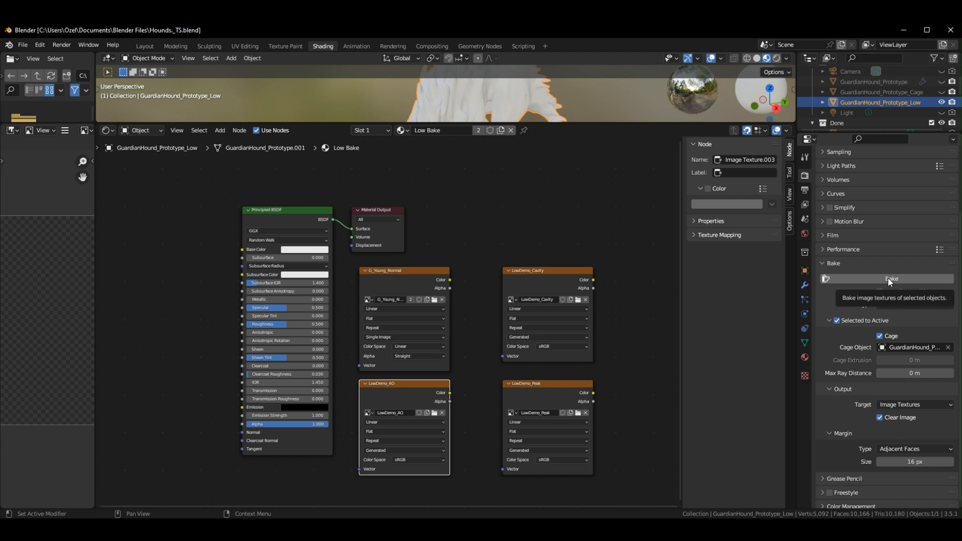
Unhide GuardianHound_Prototype, add it to the selection with the low-poly hound active, and bake the ambient occlusion.
left_click(941, 82)
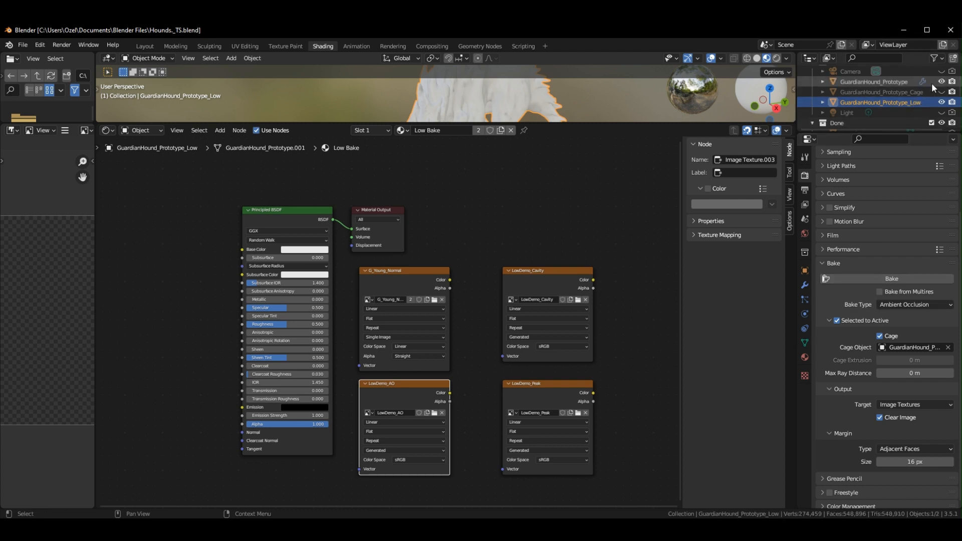
left_click(891, 81, "ctrl")
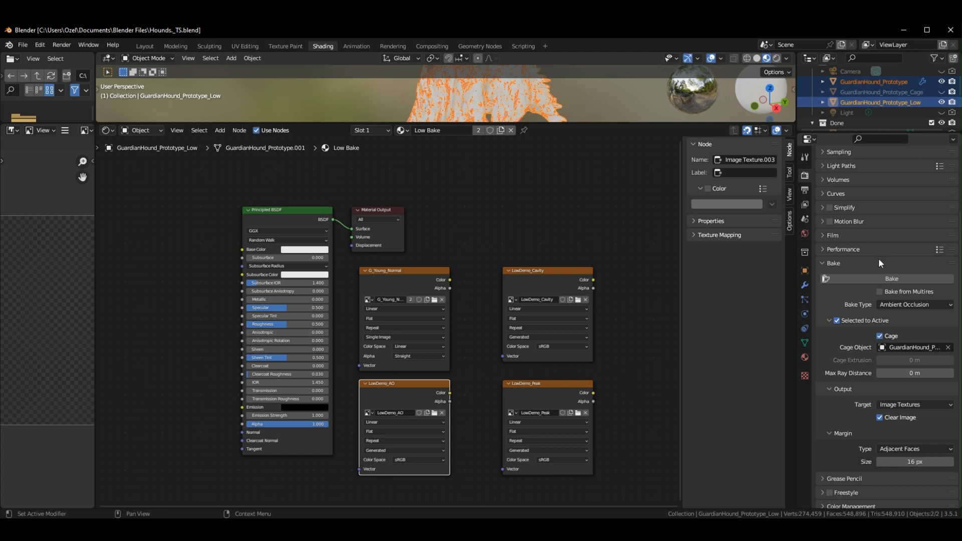
left_click(879, 276)
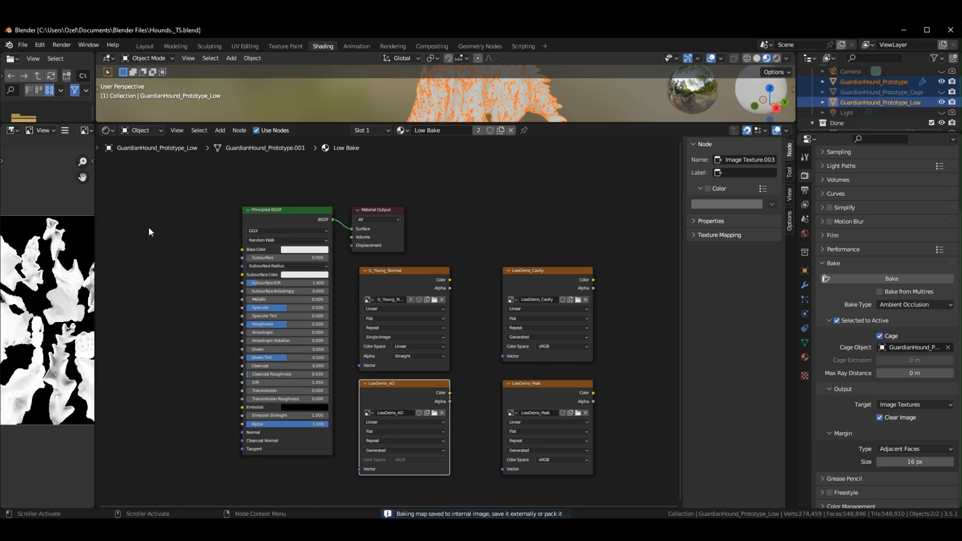
Widen the image editor and examine the baked LowDemo_AO map across the UV islands.
left_click_drag(94, 230, 277, 232)
scroll(240, 293, "up", 4)
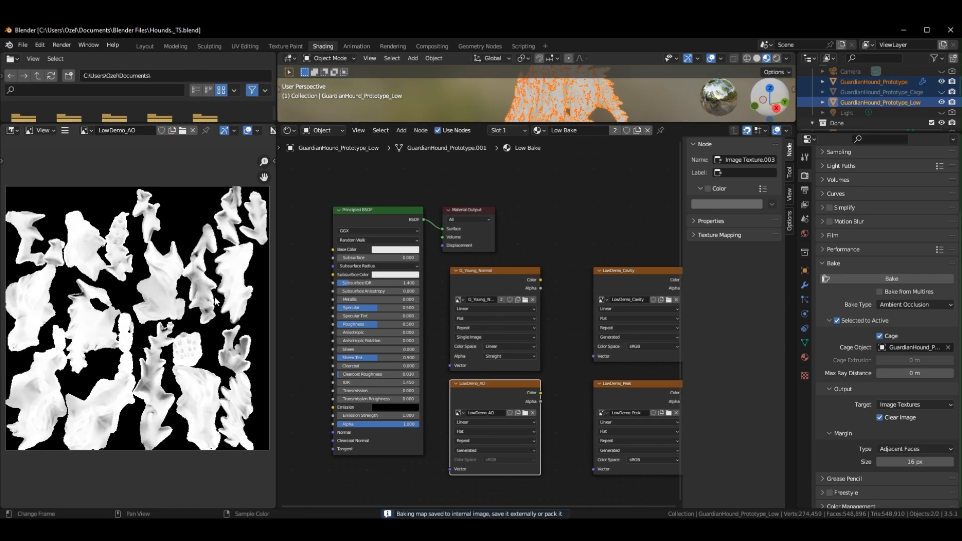
scroll(240, 293, "down", 4)
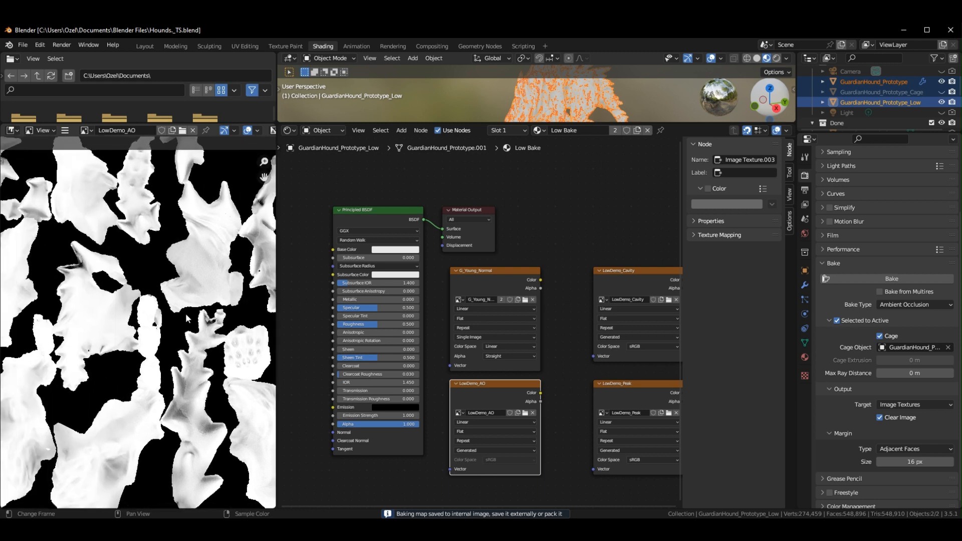
Enlarge the outliner to list the Done collection's objects, and toggle the visibility of GuardianHound_Alert_cage on and off.
left_click_drag(277, 245, 84, 246)
left_click(534, 273)
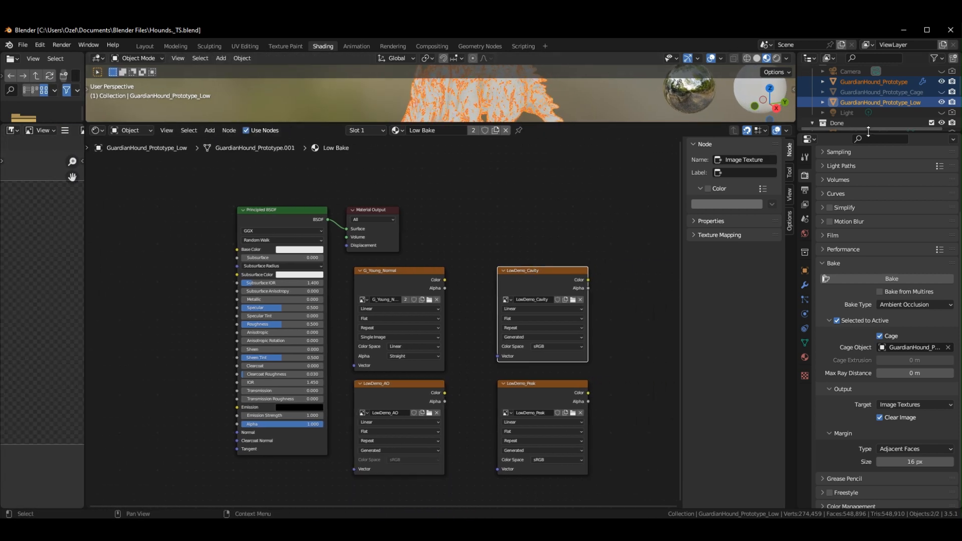
left_click_drag(868, 131, 876, 225)
left_click(942, 164)
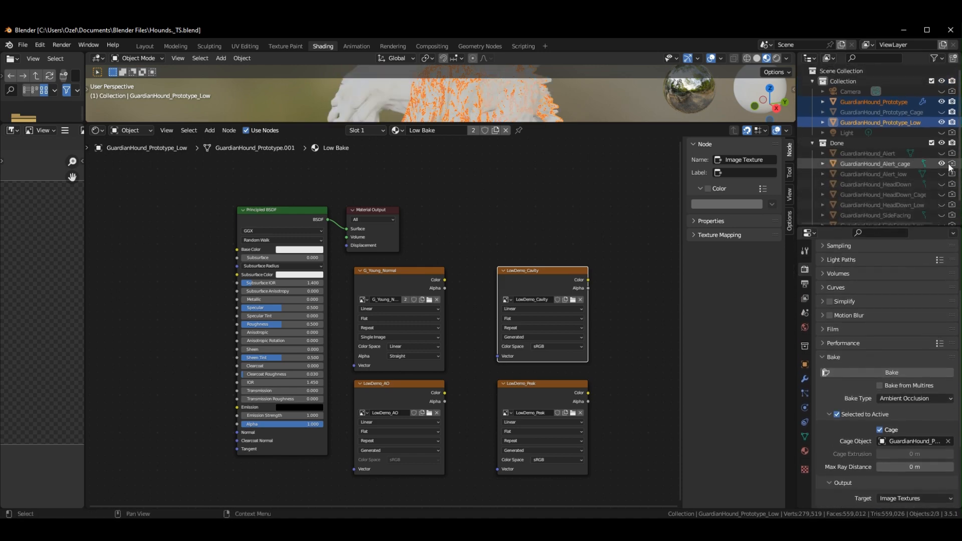
left_click(942, 164)
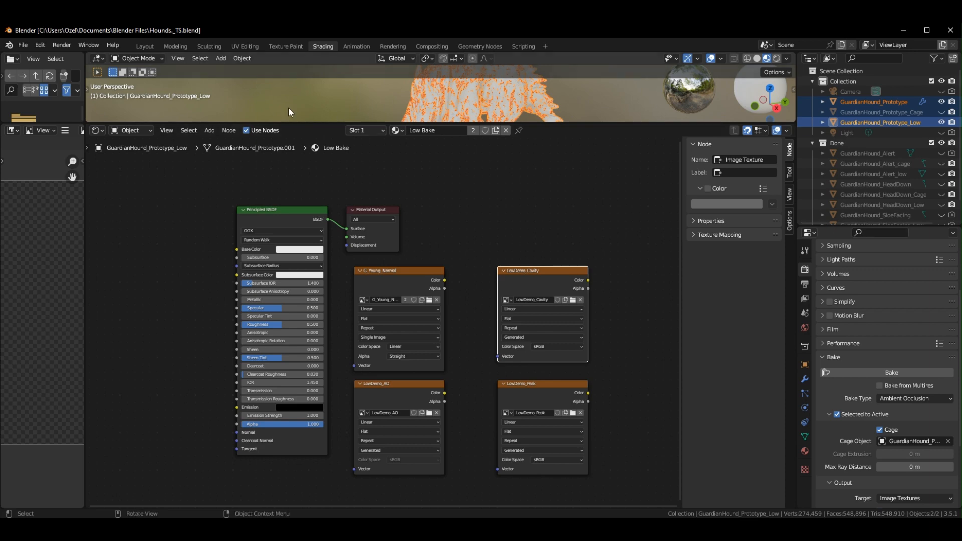
left_click_drag(86, 209, 300, 217)
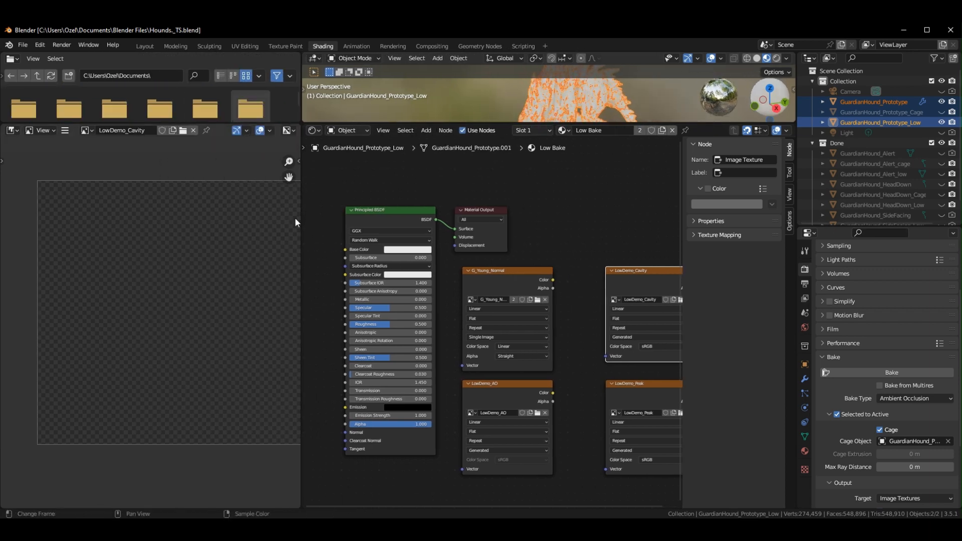
Make the LowDemo_AO node the bake target, bake the ambient occlusion again and examine the map across the UV islands.
left_click(516, 389)
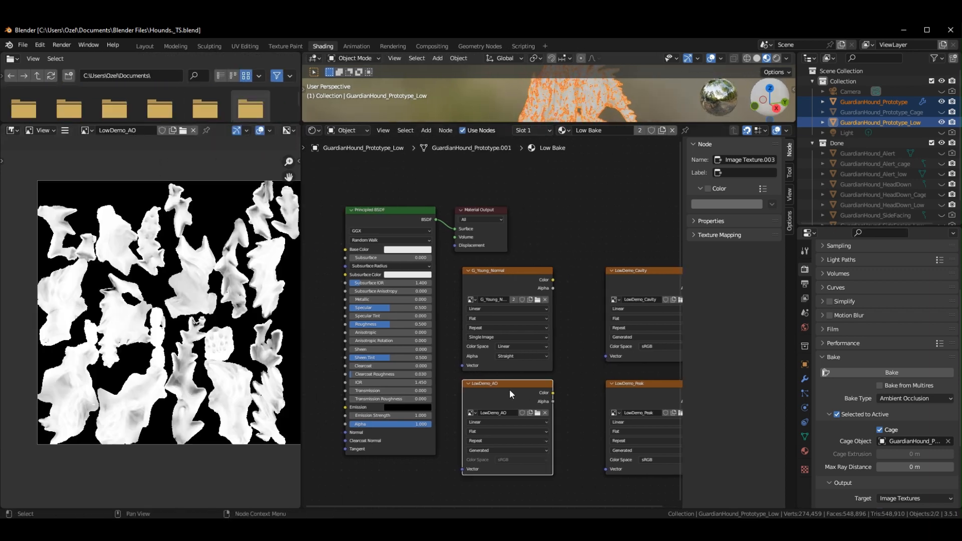
left_click(873, 372)
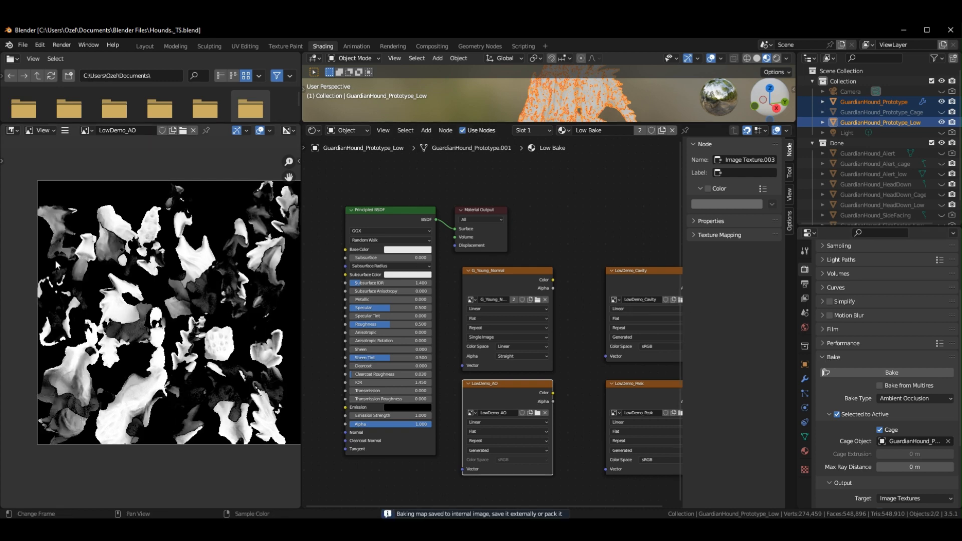
scroll(215, 311, "up", 5)
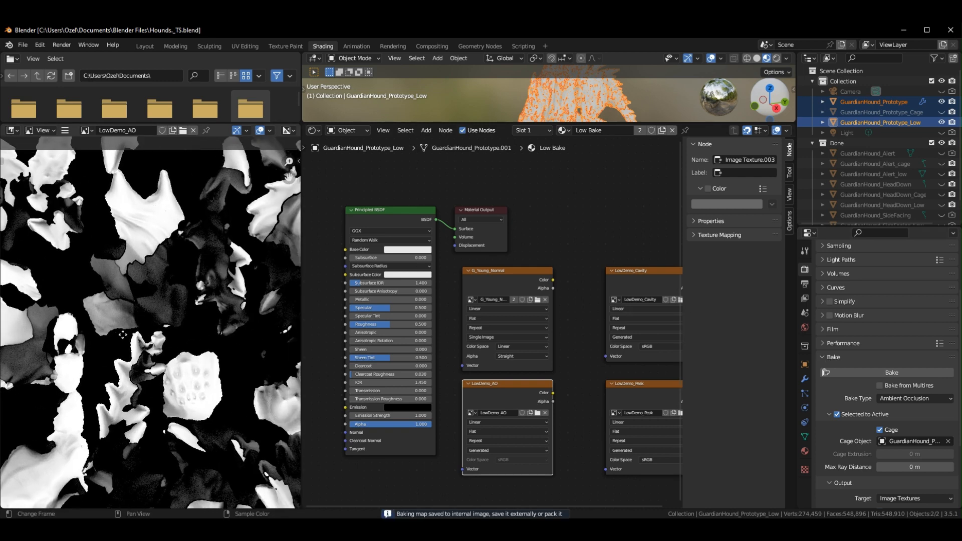
middle_click_drag(142, 380, 217, 259)
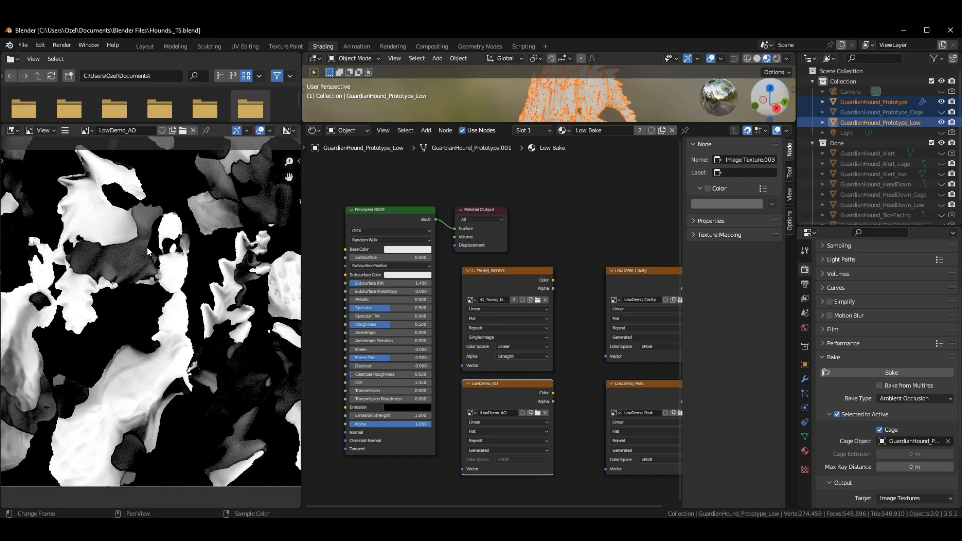
middle_click_drag(159, 241, 121, 248)
scroll(155, 280, "down", 6)
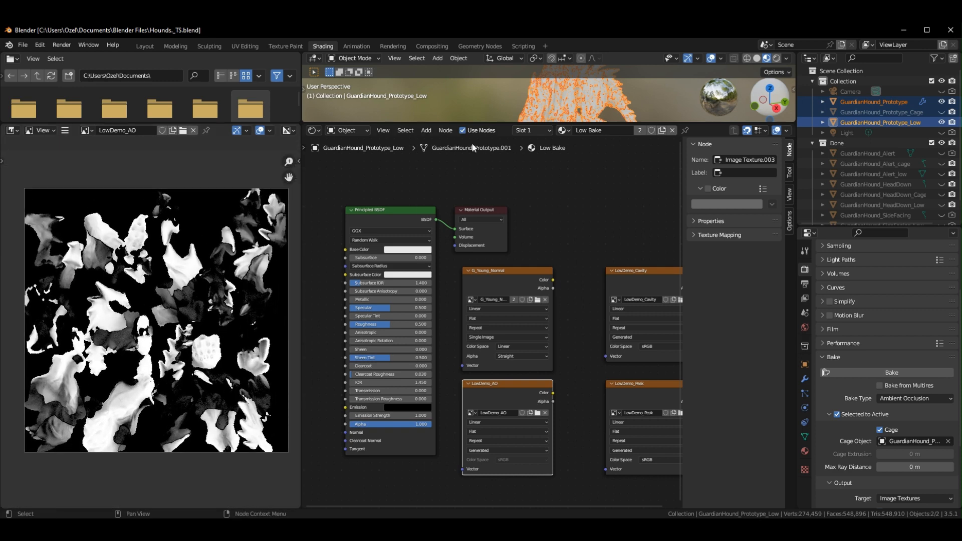
Hide the Done collection in the viewport, disable it in renders, and rebake the ambient occlusion into LowDemo_AO.
left_click_drag(493, 123, 592, 178)
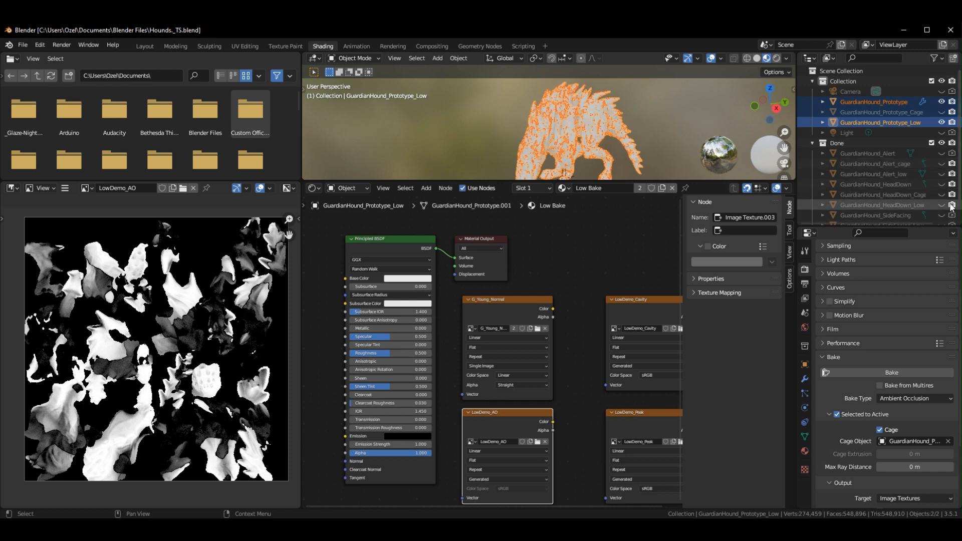
scroll(949, 210, "down", 2)
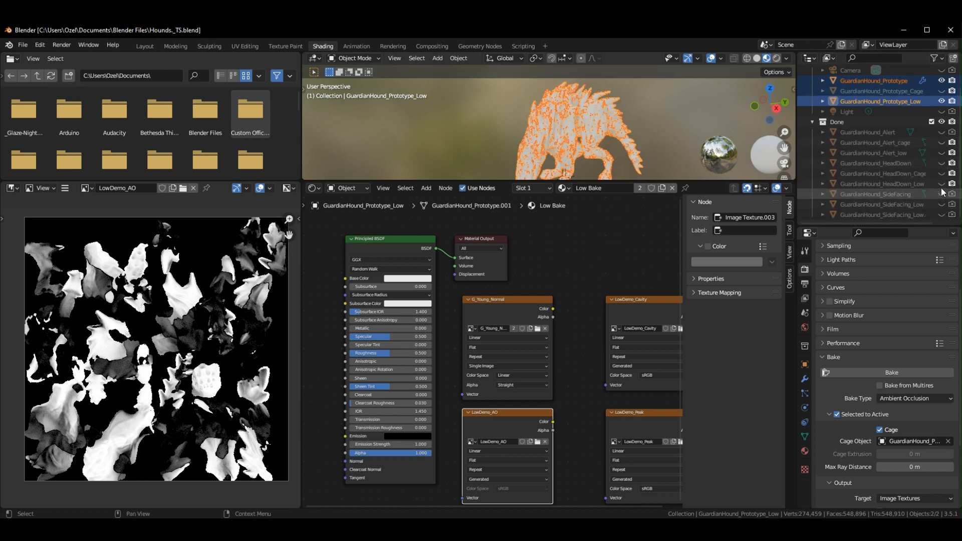
left_click(942, 122)
left_click(952, 123)
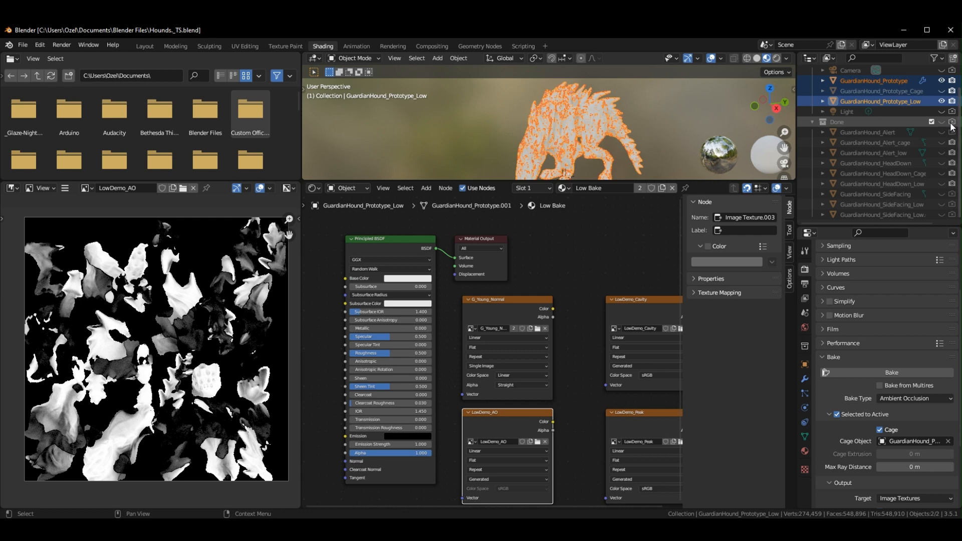
scroll(952, 128, "up", 2)
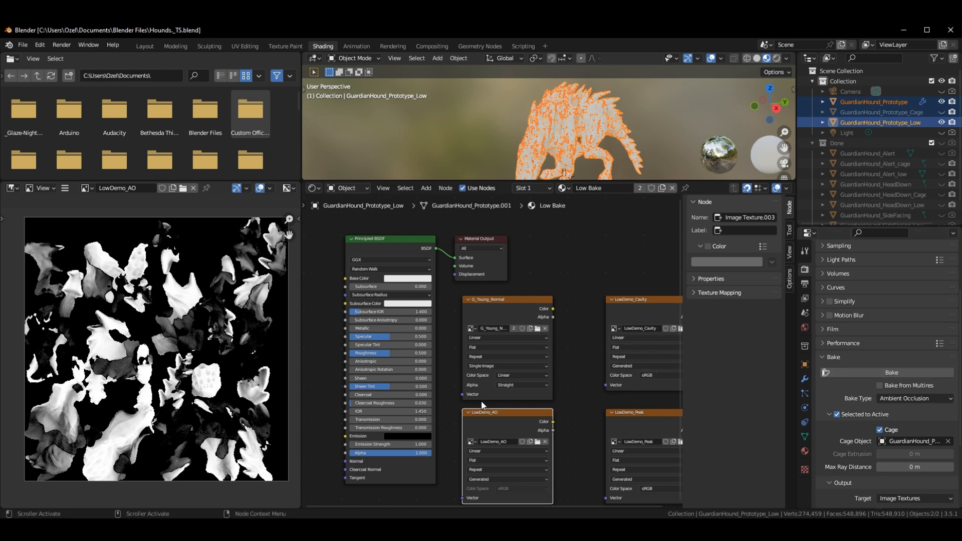
left_click(873, 370)
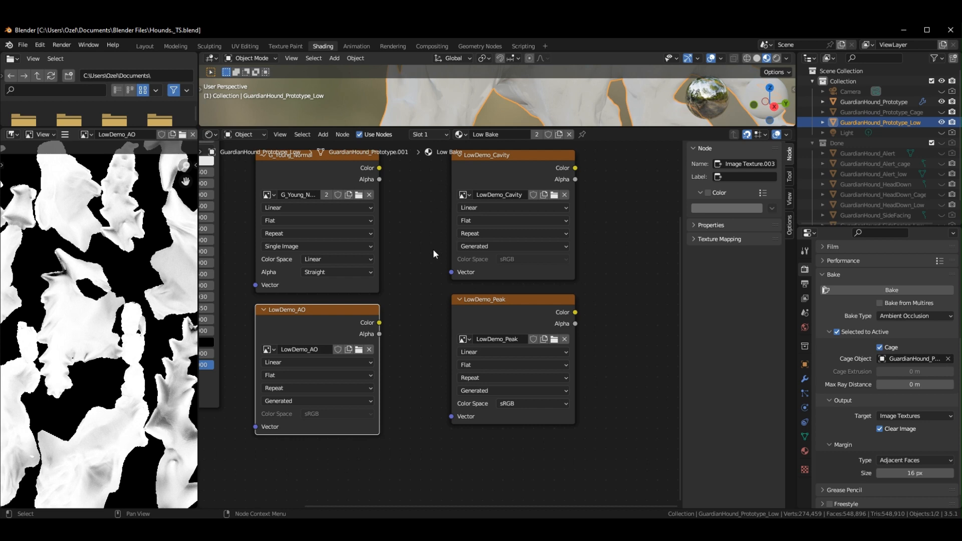
Select the high-poly GuardianHound_Prototype, unlink its bake prep material and create a new material for it.
middle_click_drag(614, 236, 556, 300)
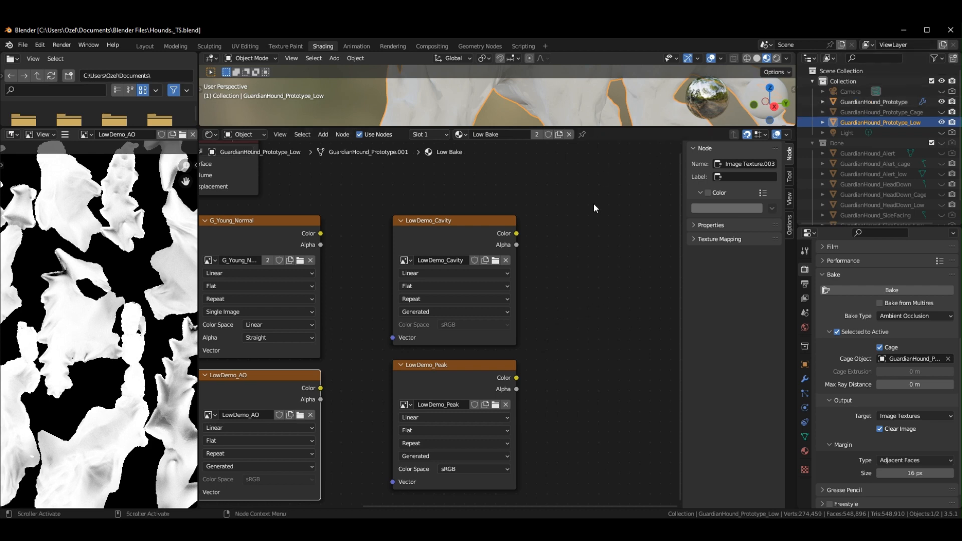
left_click(861, 102)
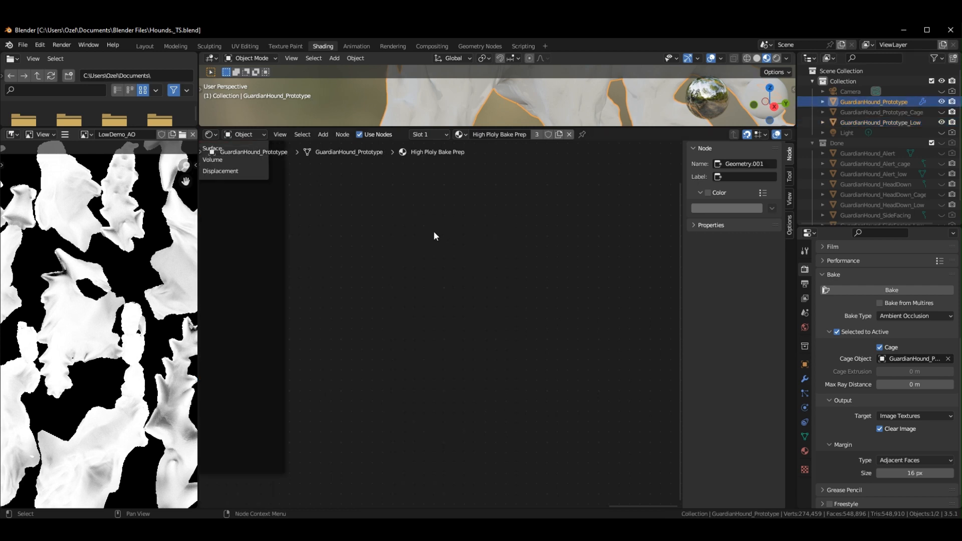
middle_click_drag(434, 231, 538, 216)
middle_click_drag(280, 233, 359, 251)
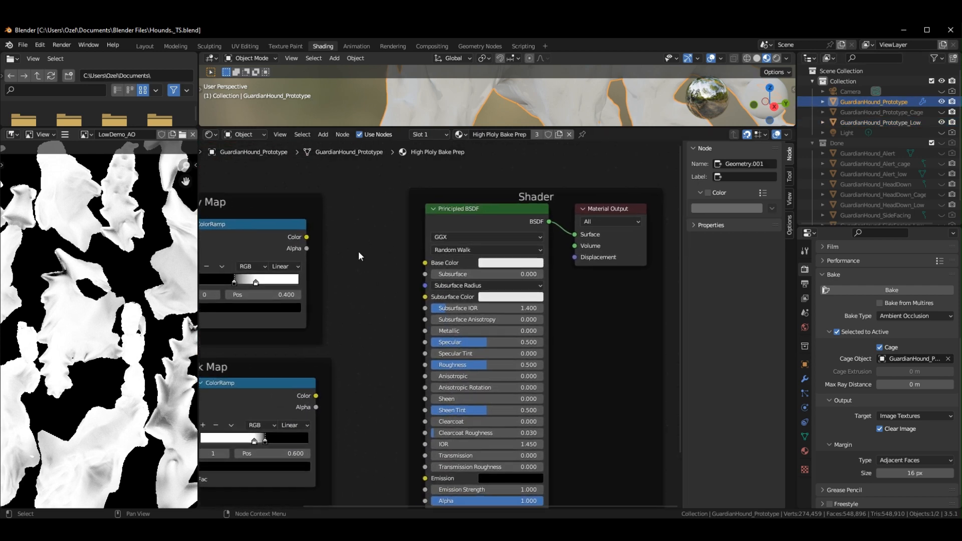
left_click(568, 135)
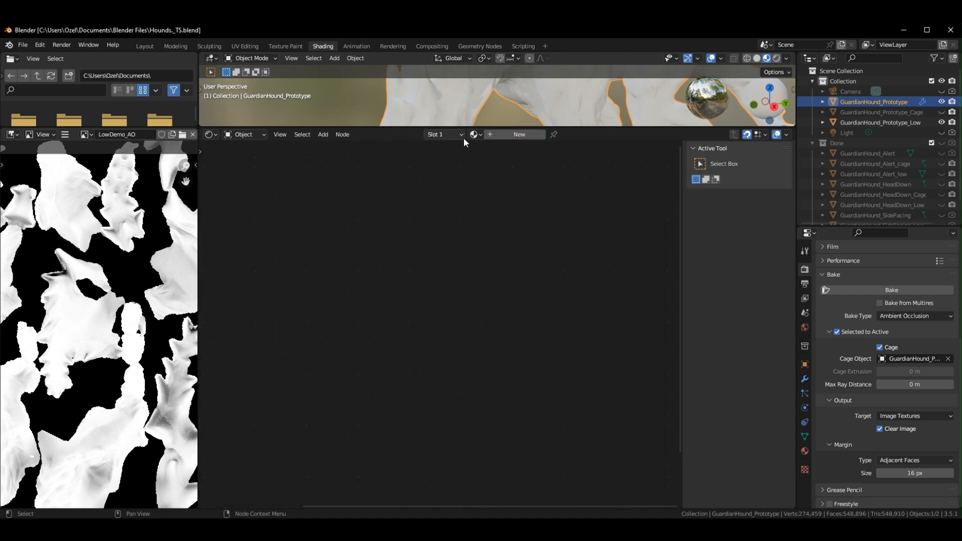
left_click(514, 134)
middle_click_drag(414, 203, 381, 189)
middle_click_drag(259, 192, 306, 179)
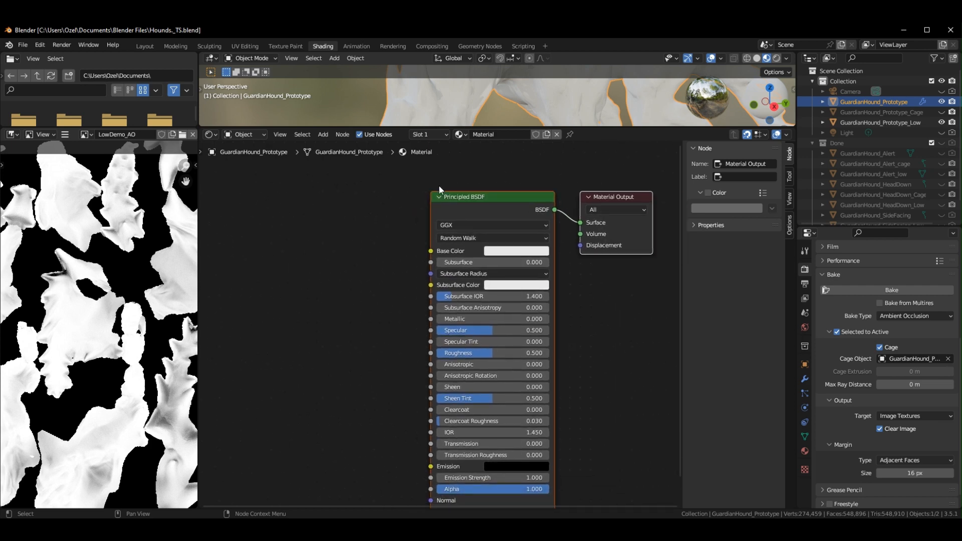
Add a Geometry node in the free space before the Principled BSDF node.
middle_click_drag(353, 205, 461, 206)
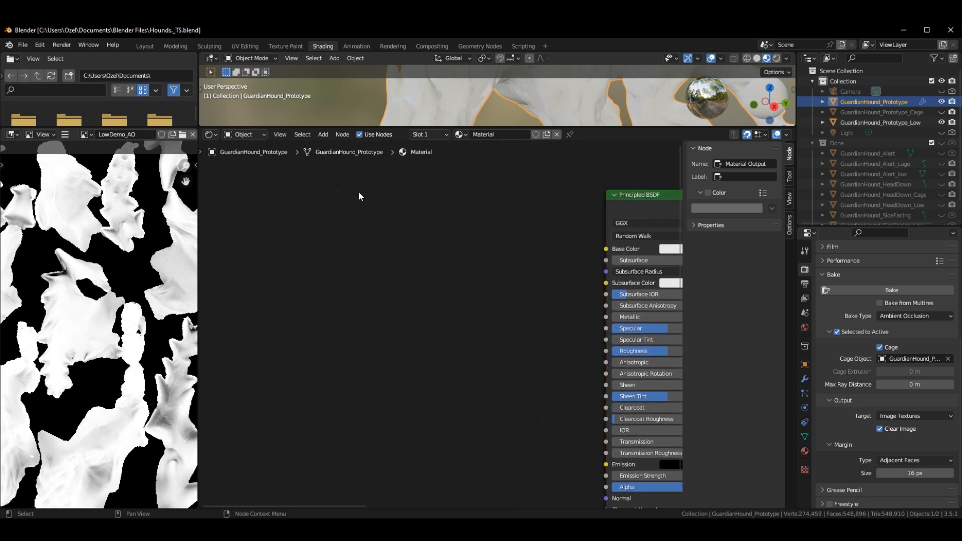
right_click(320, 191)
mouse_move(320, 192)
left_click(377, 192)
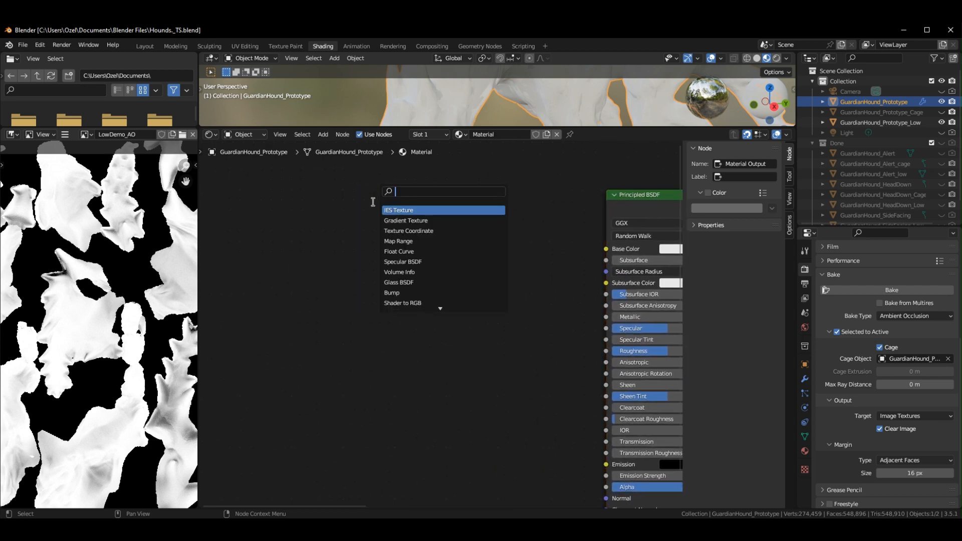
type("geo")
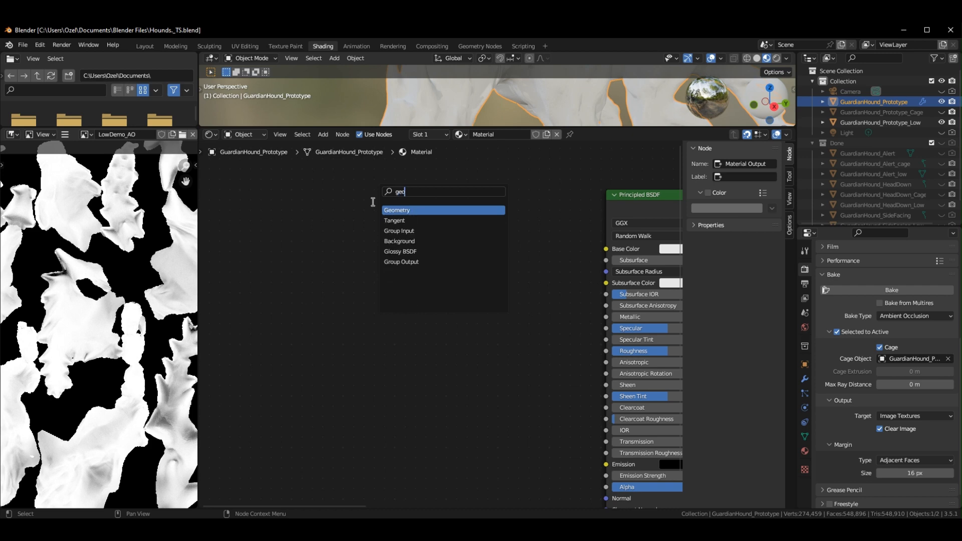
left_click(399, 210)
Add a ColorRamp node between the Geometry node and the Principled BSDF node.
right_click(441, 222)
mouse_move(441, 225)
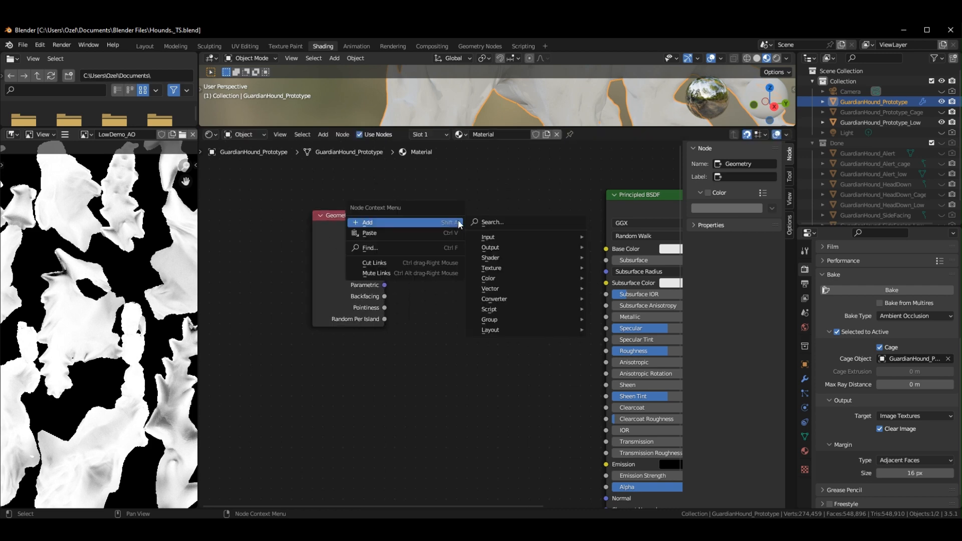
left_click(479, 222)
type("color")
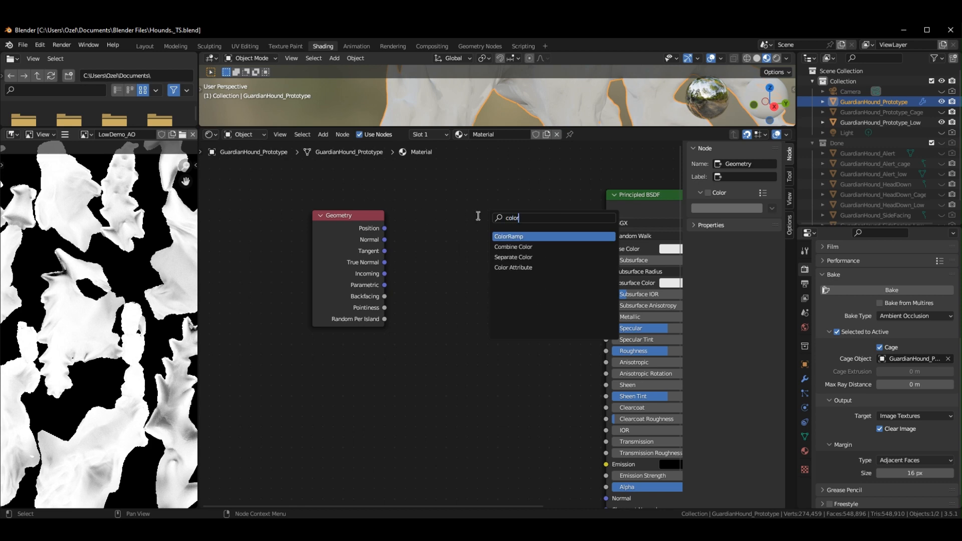
left_click(509, 236)
left_click(438, 235)
middle_click_drag(448, 193, 399, 193)
Duplicate the Geometry and ColorRamp nodes and align the copies directly below the originals.
left_click_drag(274, 193, 506, 344)
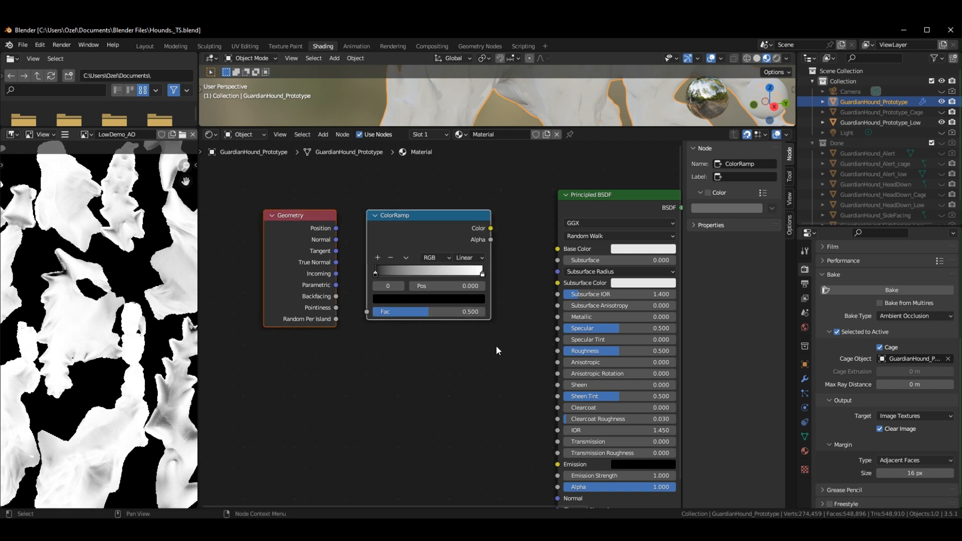
key("ctrl+c")
key("ctrl+v")
key("ctrl+v")
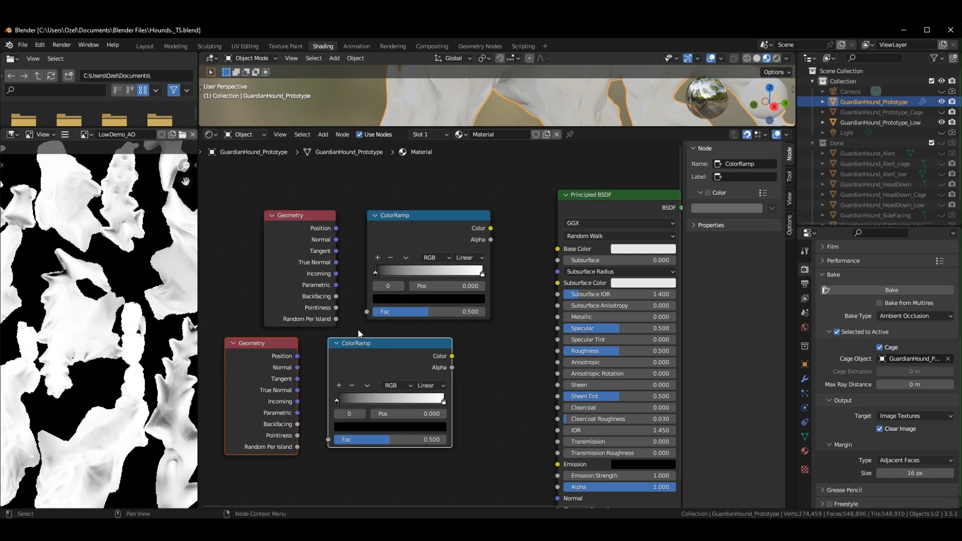
left_click_drag(366, 343, 403, 380)
left_click(387, 353)
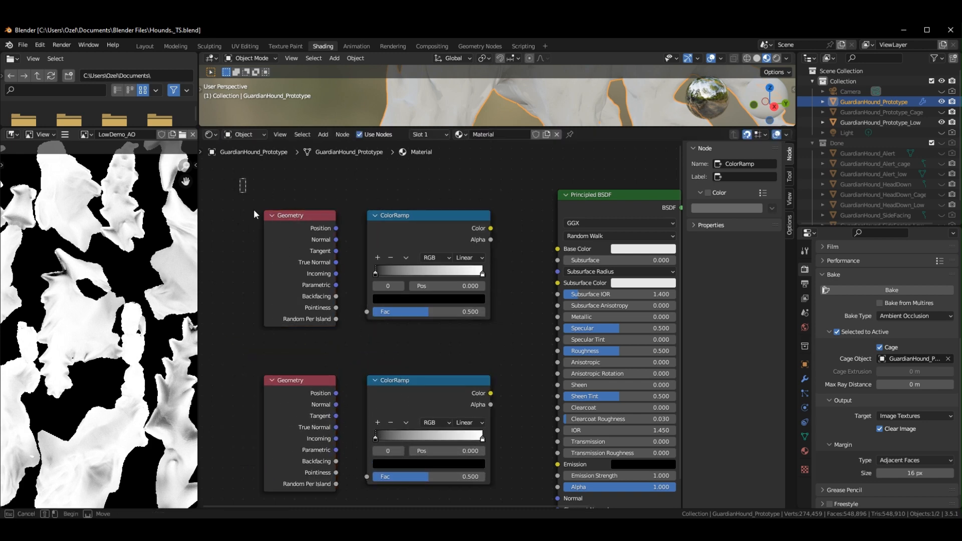
Join the upper Geometry and ColorRamp nodes in a new frame and position it above the lower pair.
left_click_drag(239, 178, 509, 339)
right_click(410, 218)
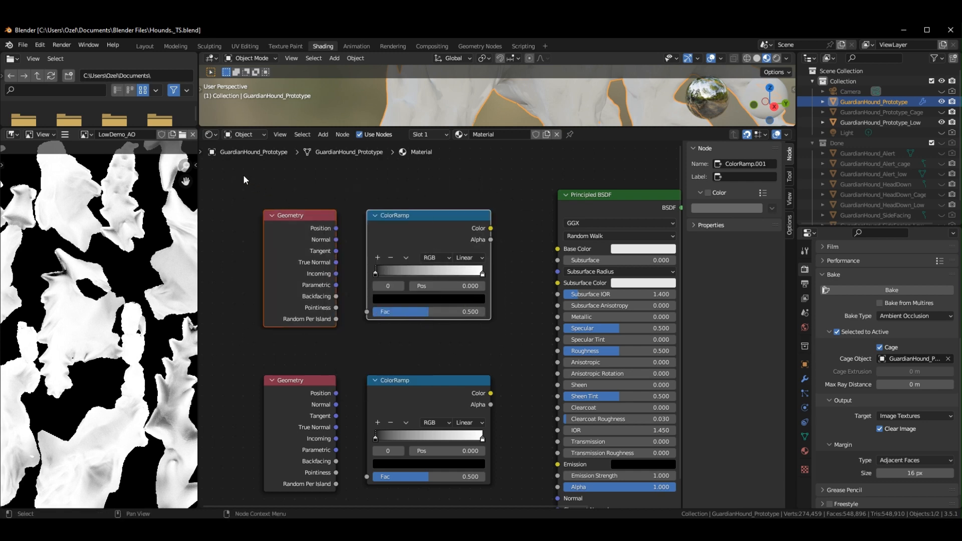
left_click_drag(244, 179, 516, 336)
right_click(401, 217)
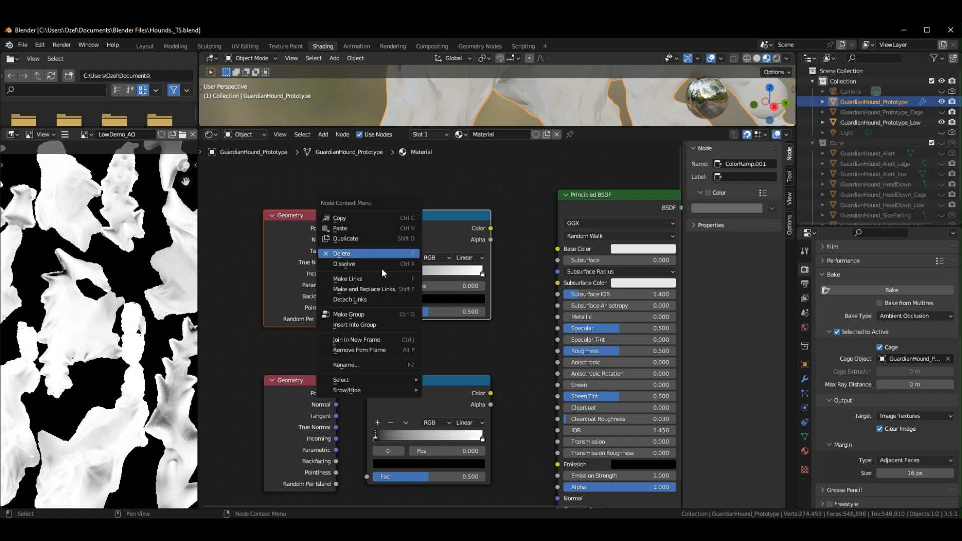
left_click(371, 339)
mouse_move(395, 195)
left_mouse_down()
mouse_move(426, 204)
mouse_move(395, 203)
left_mouse_up()
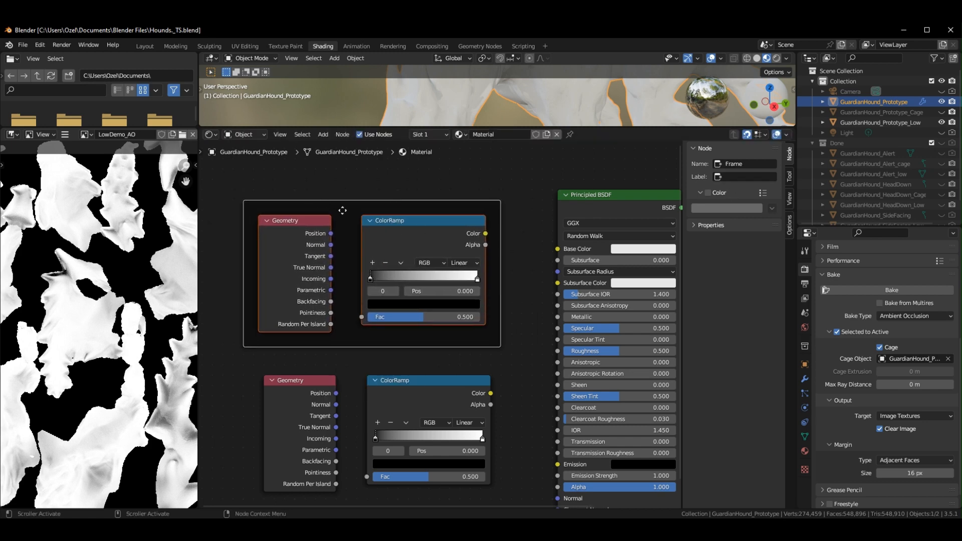
mouse_move(339, 210)
left_mouse_down()
mouse_move(302, 208)
mouse_move(354, 208)
mouse_move(342, 209)
left_mouse_up()
Join the lower Geometry and ColorRamp nodes in a new frame of their own.
left_click_drag(247, 362, 516, 495)
right_click(428, 390)
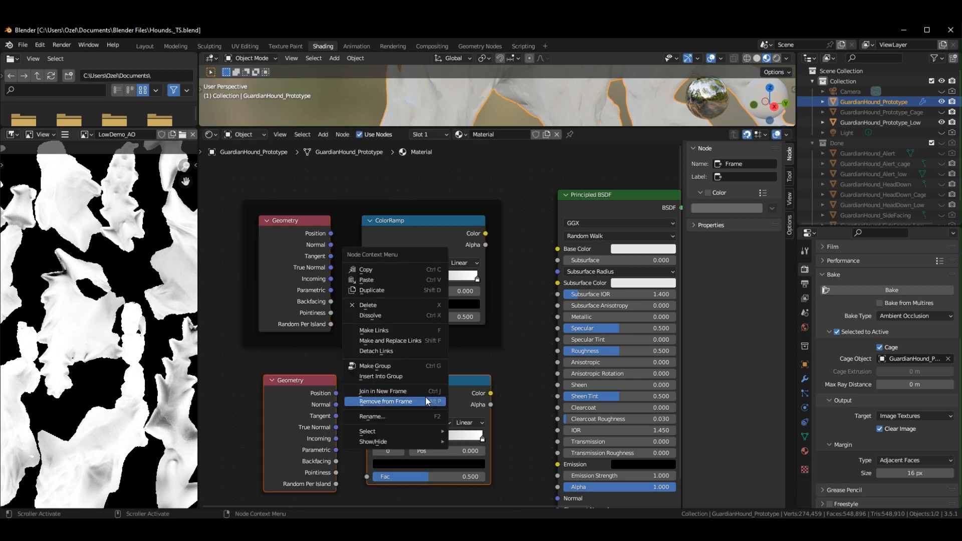
left_click(427, 391)
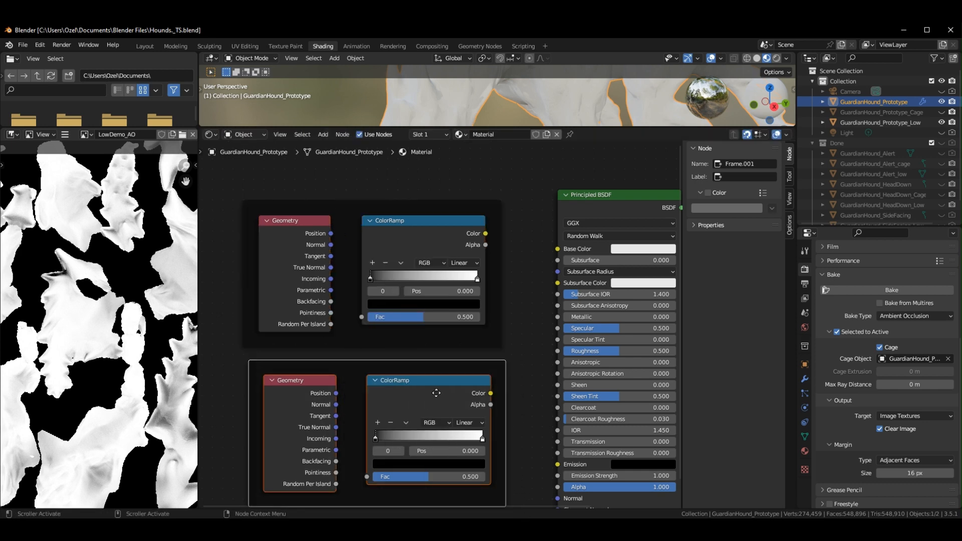
Label the frame around the upper node pair Cavity, and select the lower frame.
left_click(400, 211)
left_click(744, 176)
type("Cab")
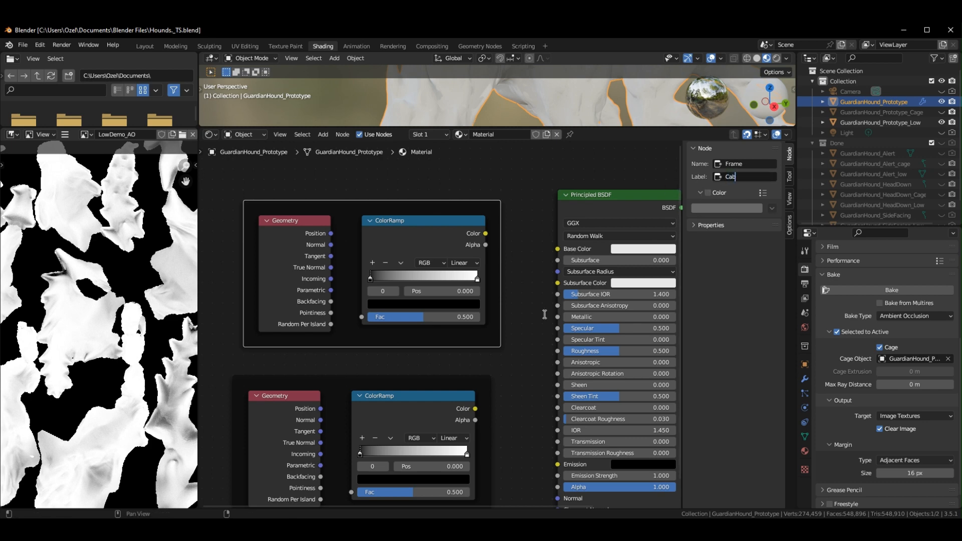
type("ity")
key("Return")
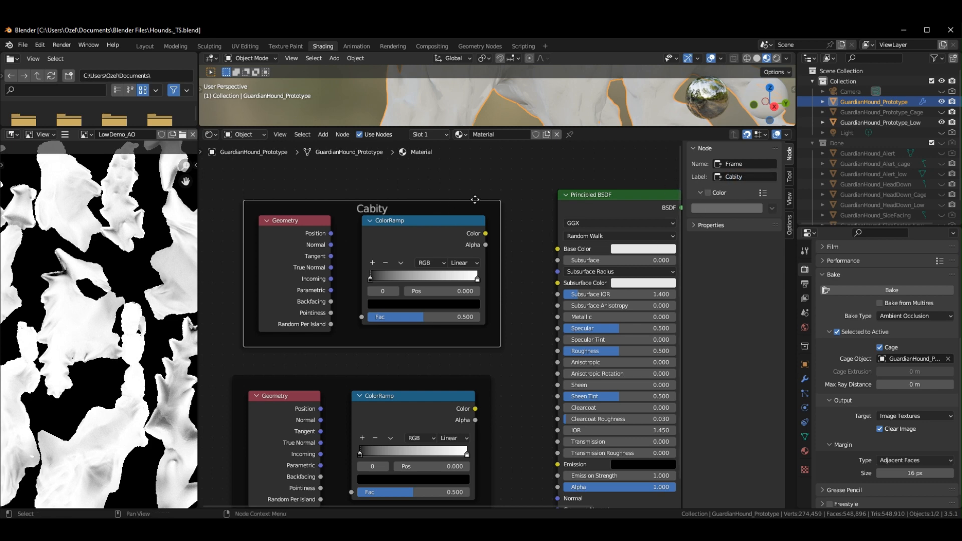
left_click(734, 178)
type("Cavity")
key("Return")
left_click(388, 374)
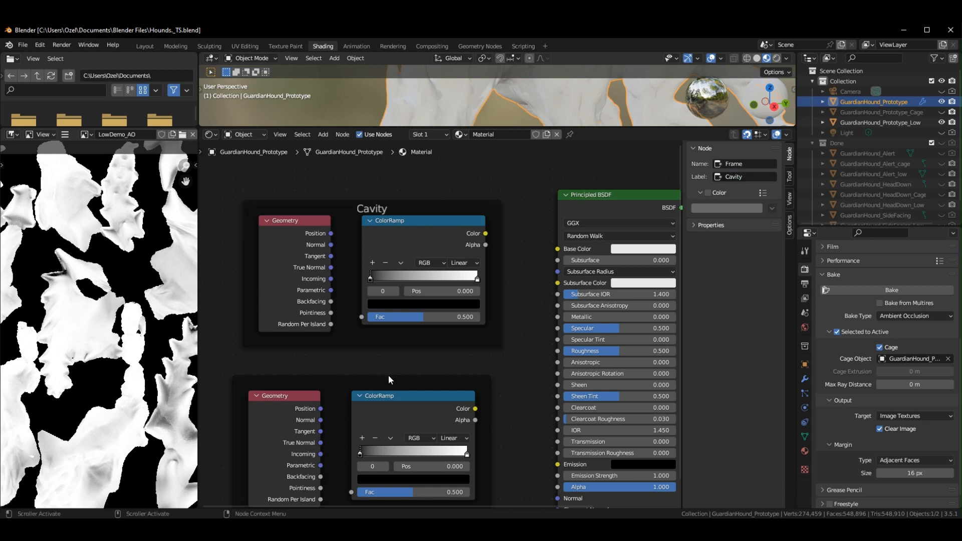
Label the frame around the lower Geometry and ColorRamp pair Peaks.
left_click(389, 375)
left_click(734, 177)
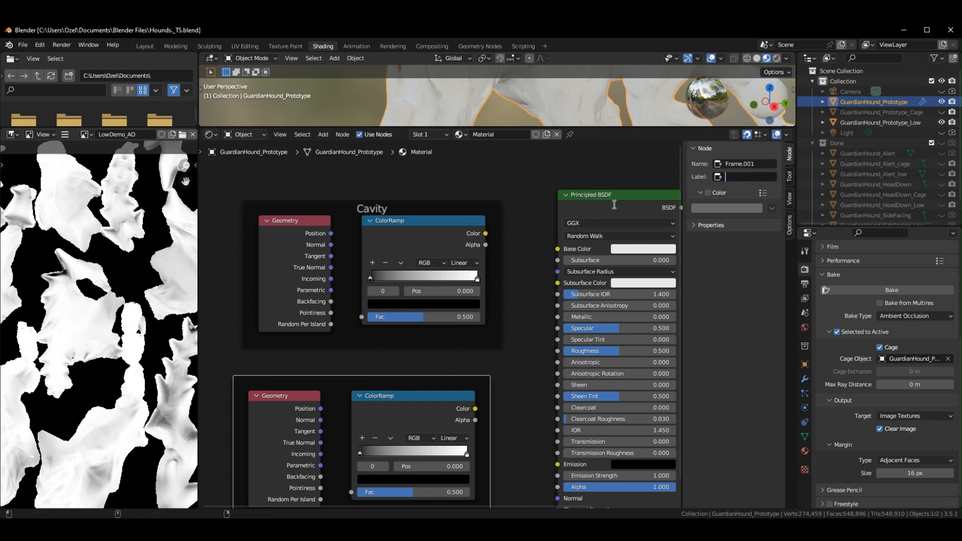
type("Peaks")
key("Return")
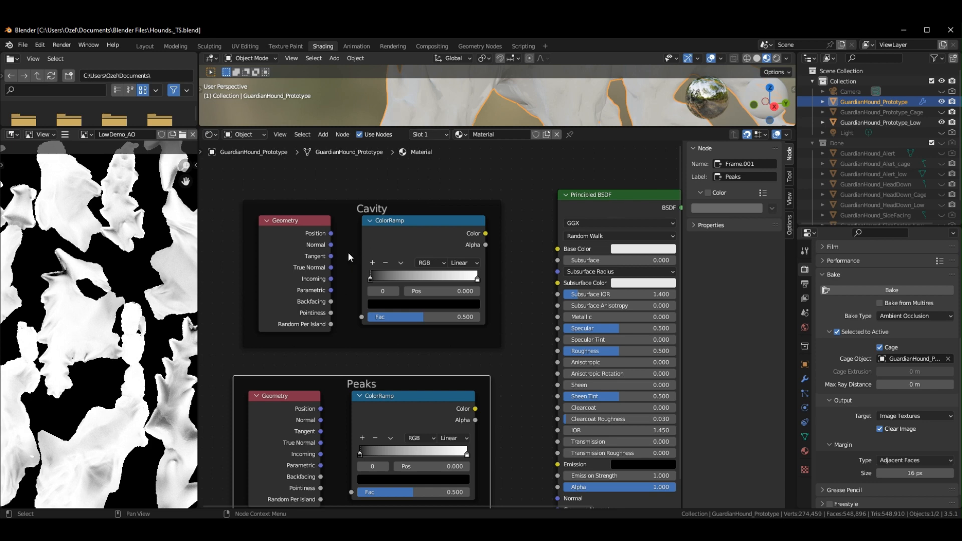
Connect the Geometry node's Pointiness output to the ColorRamp's Fac input in both the Cavity and Peaks frames.
left_click(314, 314)
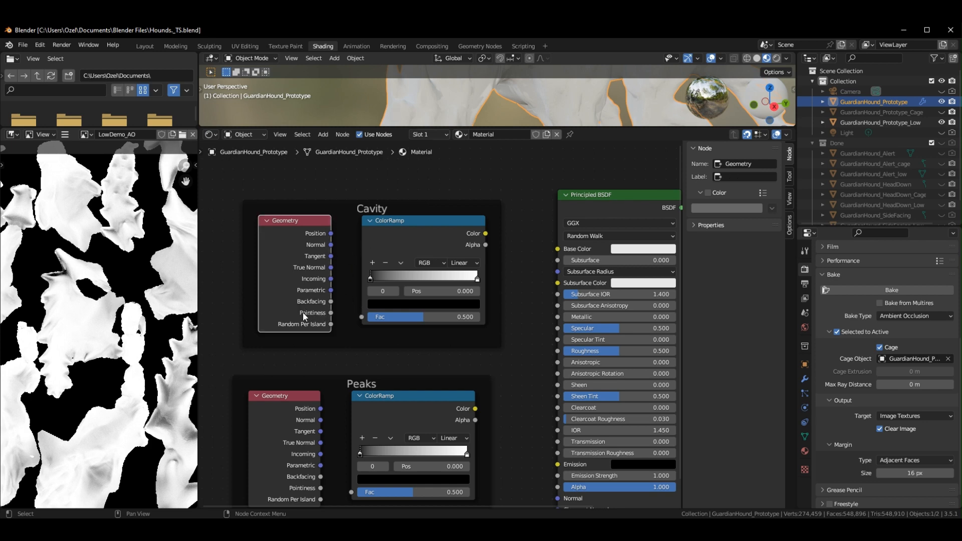
left_click_drag(332, 313, 362, 316)
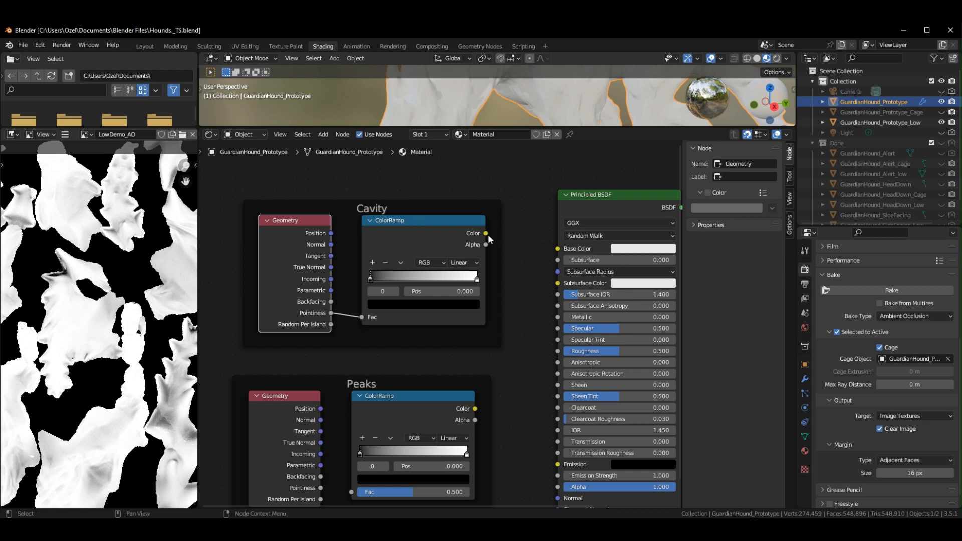
left_click_drag(484, 233, 516, 239)
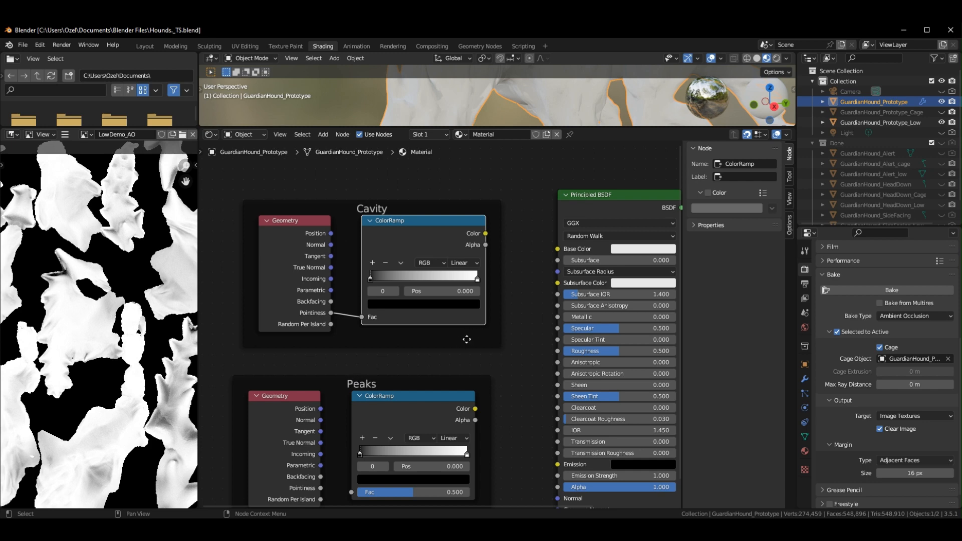
middle_click_drag(505, 354, 521, 263)
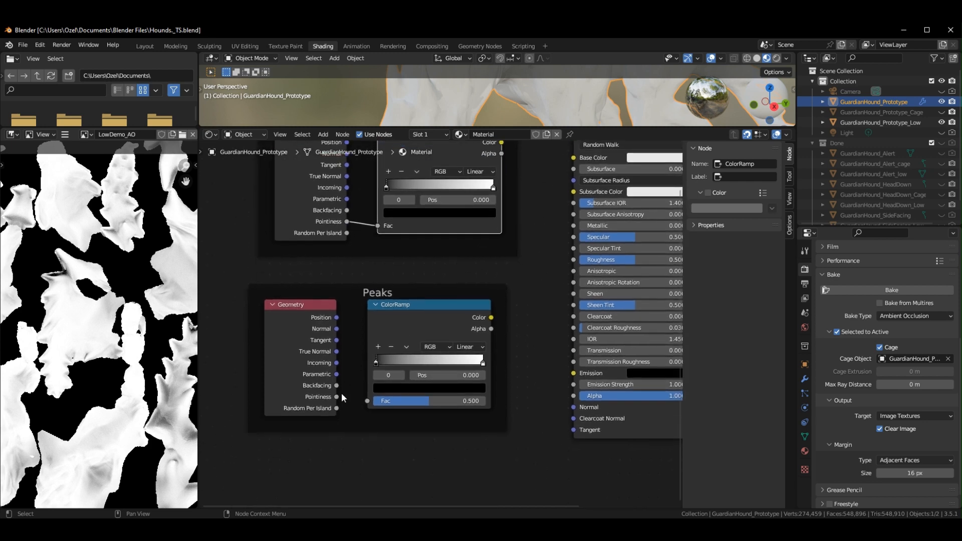
left_click_drag(337, 396, 369, 403)
middle_click_drag(509, 314, 499, 405)
Set the Cavity ColorRamp's black stop to position 0.4 and its white stop to position 0.6.
left_click(416, 217)
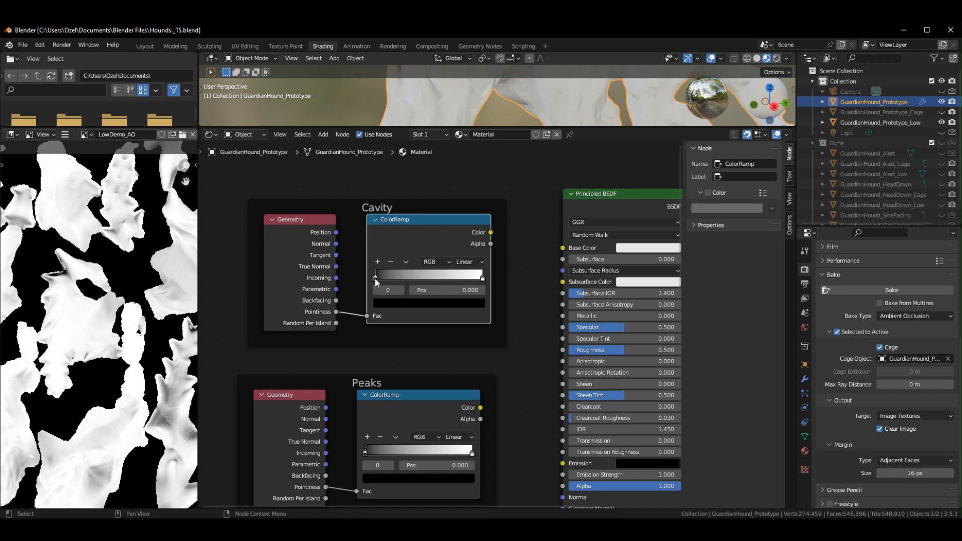
left_click_drag(374, 278, 416, 276)
left_click(423, 289)
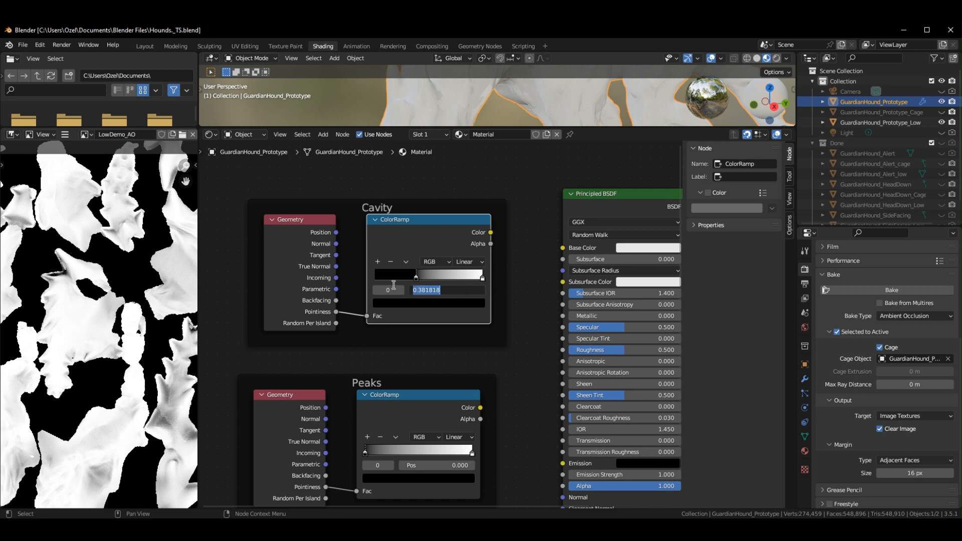
type("0.4")
key("Return")
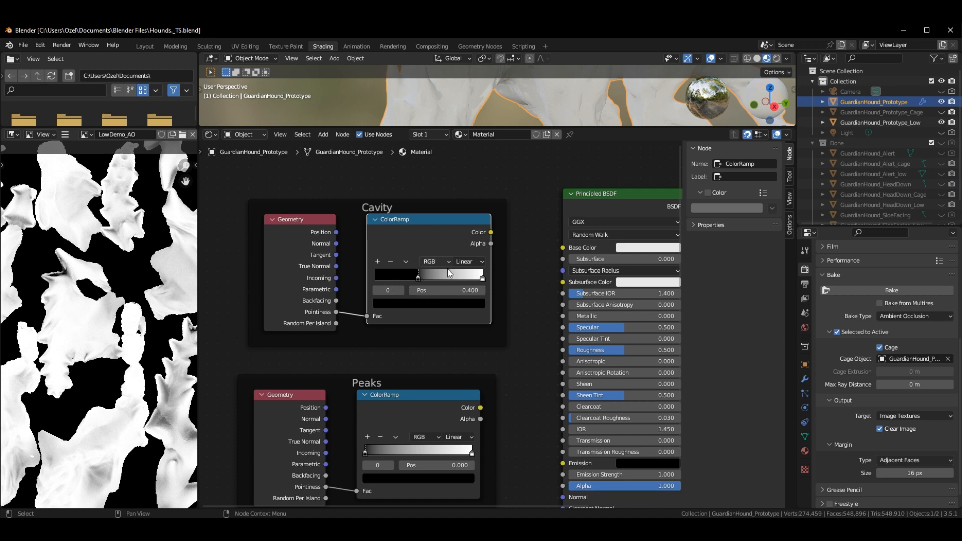
left_click_drag(482, 278, 437, 283)
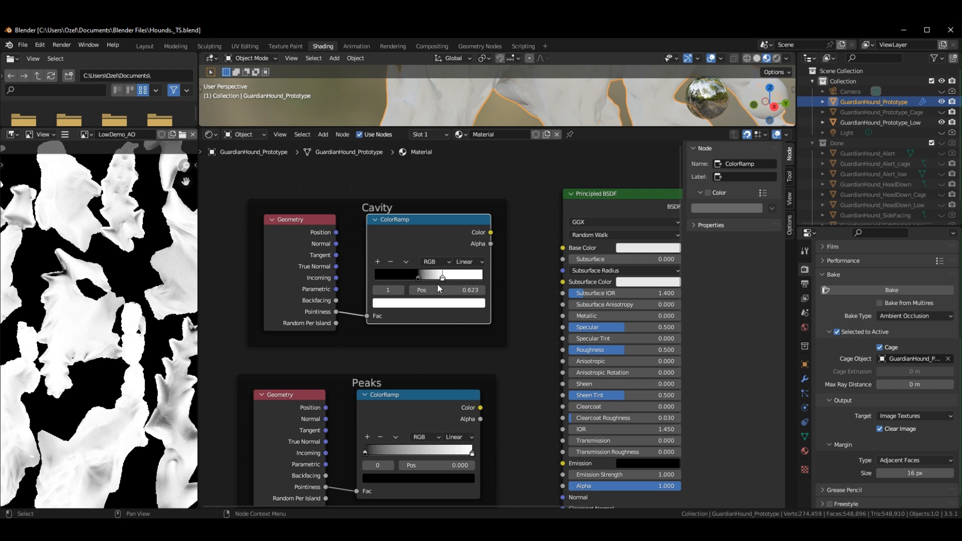
left_click(426, 290)
key("BackSpace")
type("0.6")
key("Return")
Flip the Peaks ColorRamp to run white to black, with the white stop at 0.5 and the black stop at about 0.66.
left_click(445, 379)
middle_click_drag(522, 359, 539, 228)
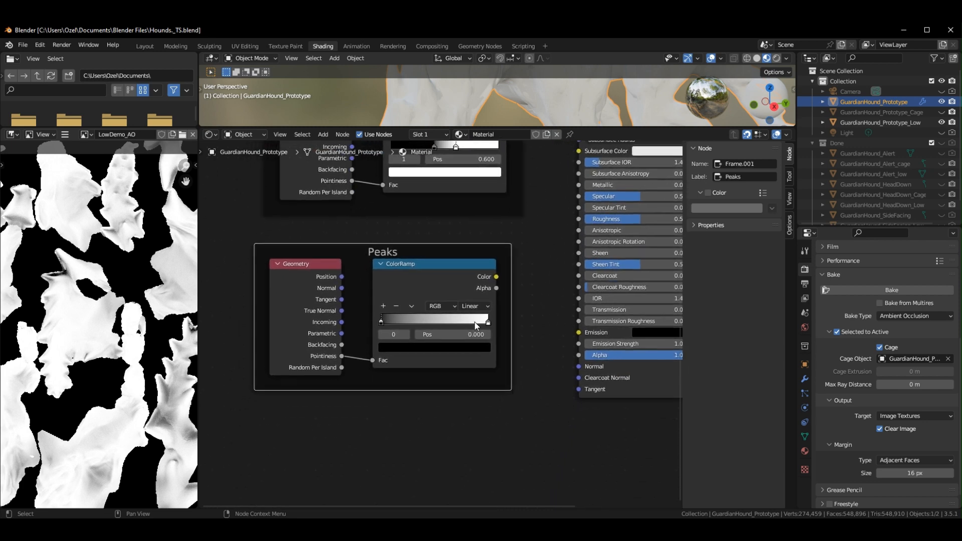
left_click_drag(488, 322, 453, 323)
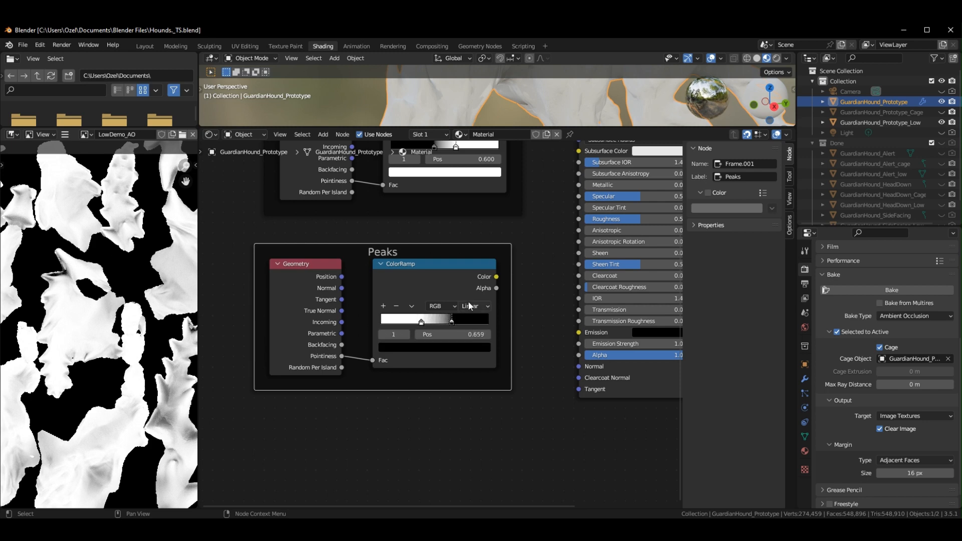
left_click_drag(421, 322, 431, 323)
left_click(423, 335)
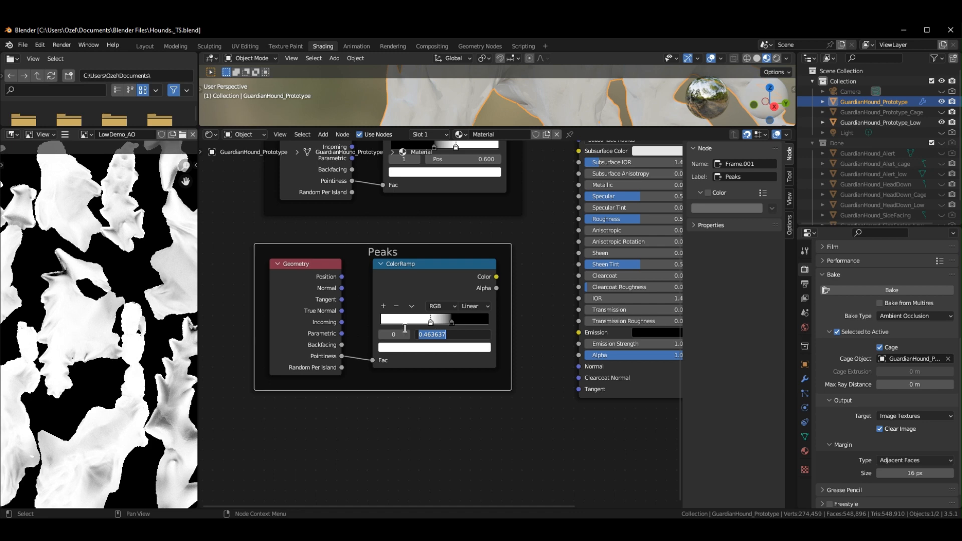
type("0.5")
key("Return")
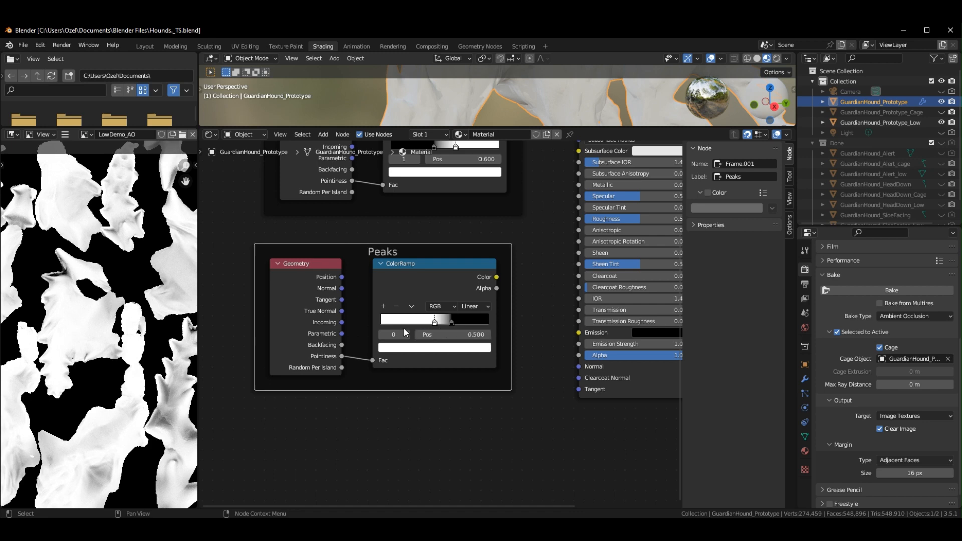
Try the Peaks ColorRamp's white stop at position 0.6, and return it to 0.5.
left_click(452, 332)
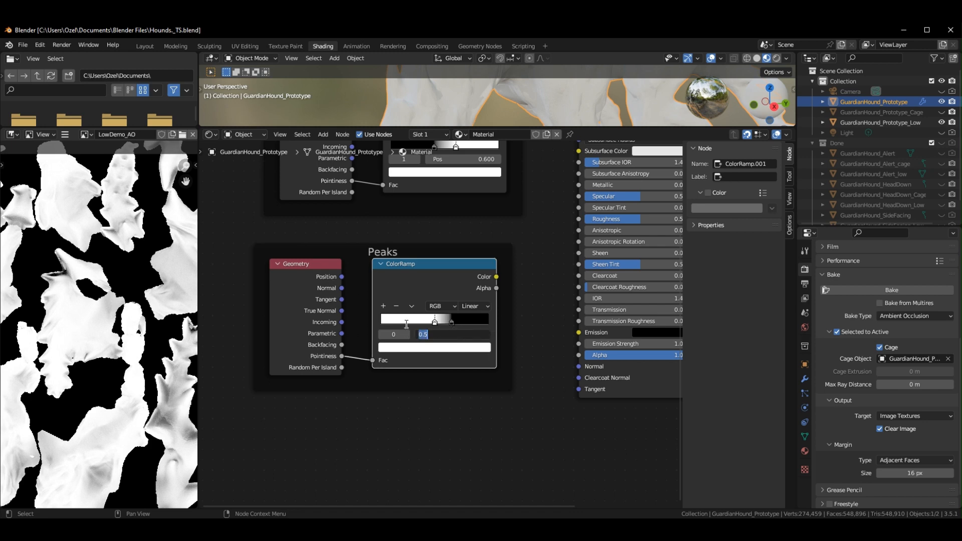
type("0.6")
key("Return")
scroll(404, 324, "up", 1)
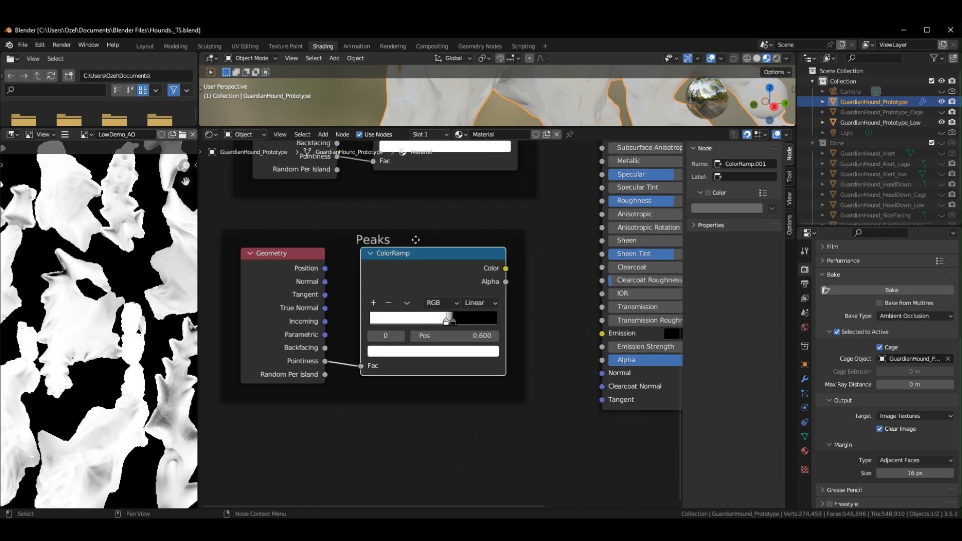
scroll(468, 280, "down", 2)
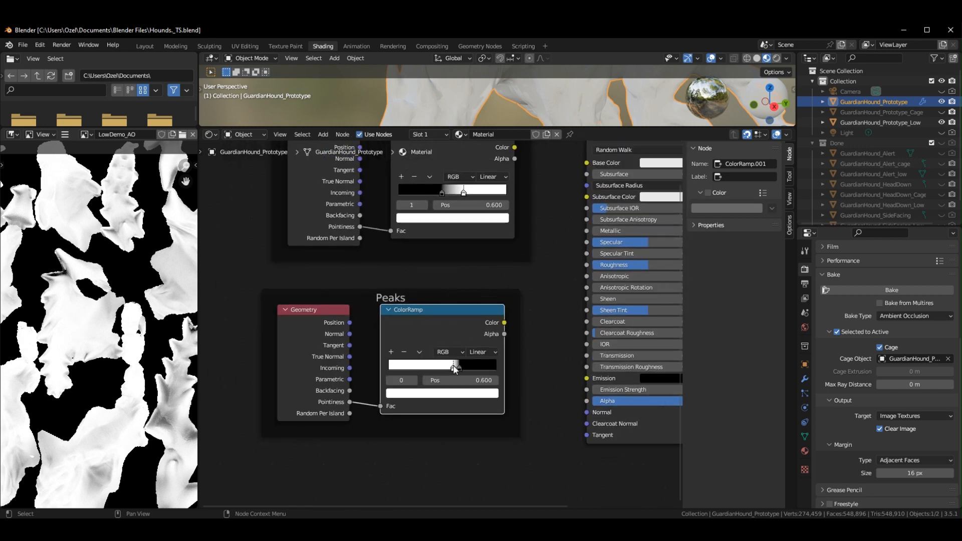
left_click(548, 339)
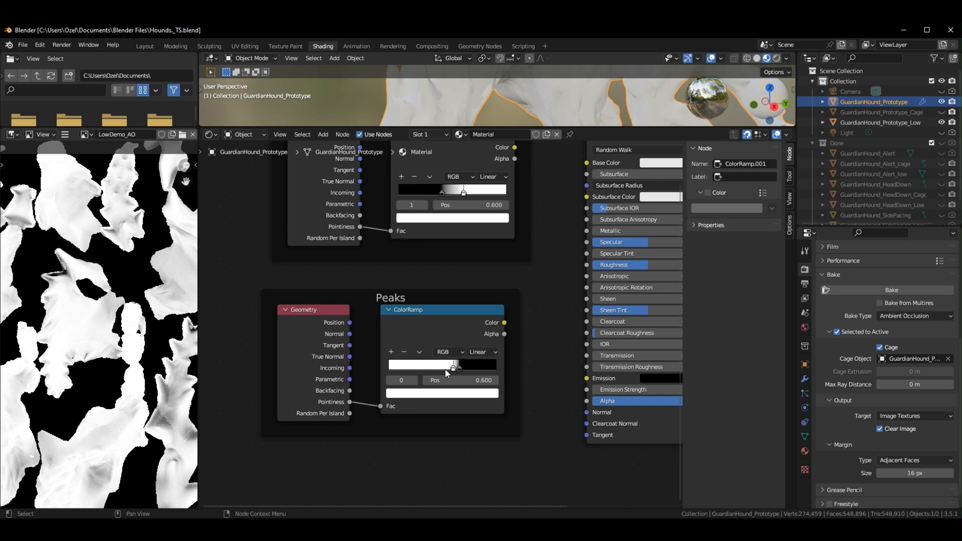
left_click_drag(447, 373, 443, 373)
left_click(464, 380)
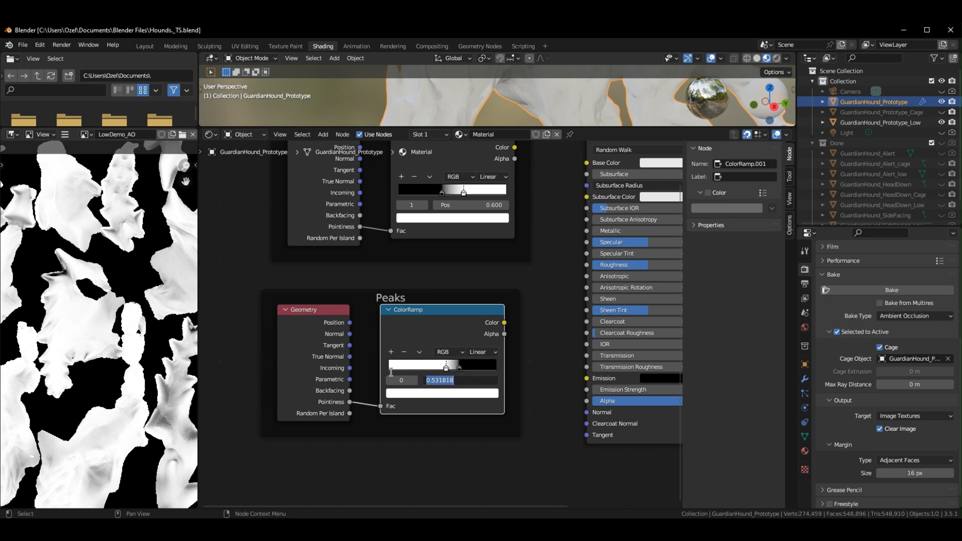
type("0.5")
key("Return")
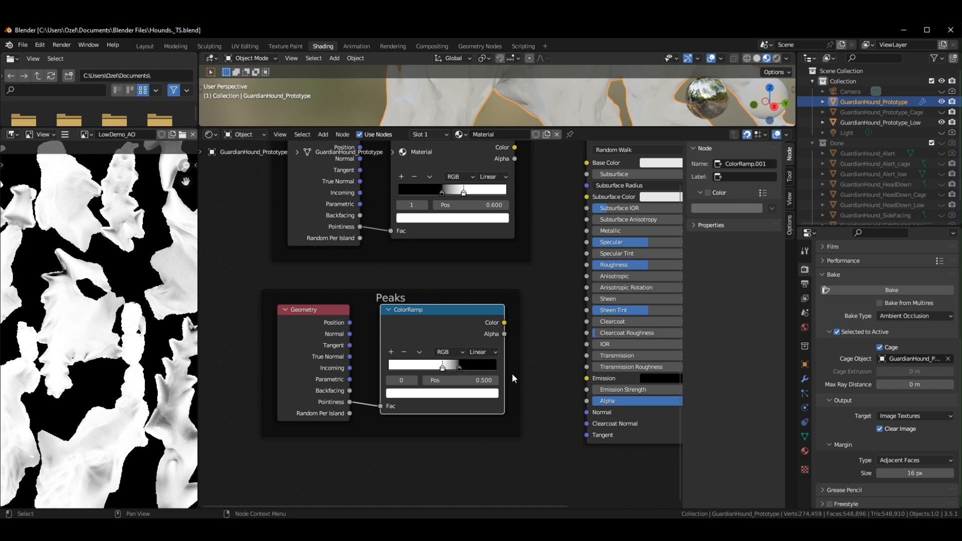
Set the Peaks ColorRamp's black stop to position 0.6.
left_click(460, 370)
left_click(461, 376)
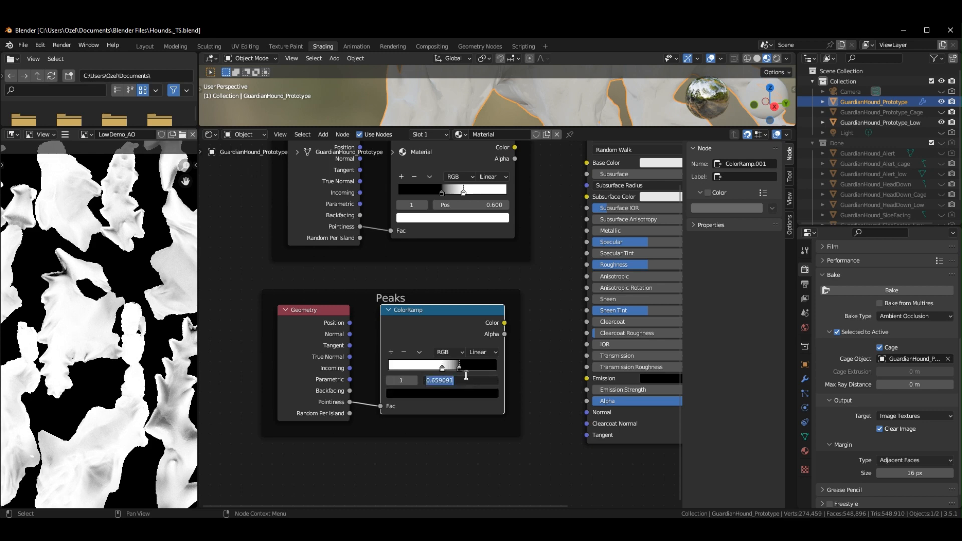
type("0.6")
key("Return")
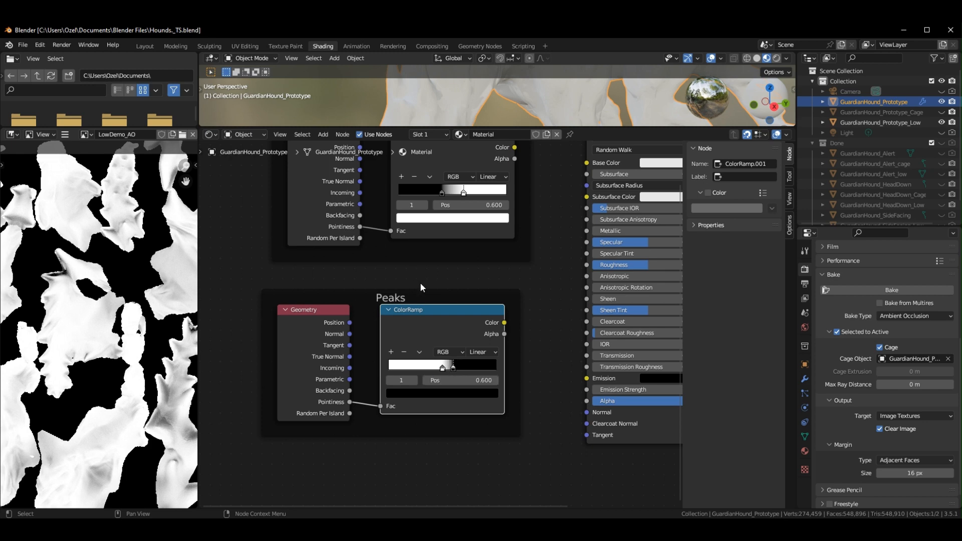
left_click(512, 301)
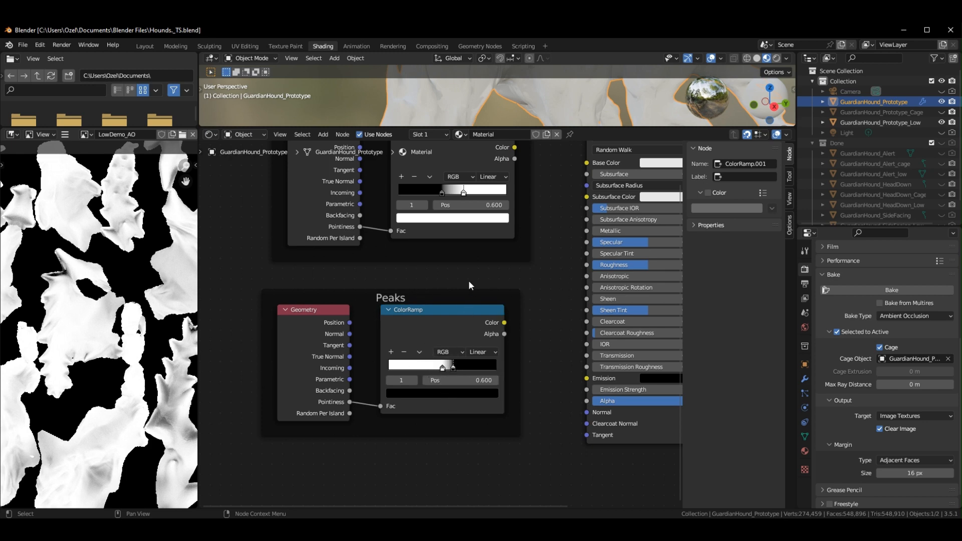
Switch the interpolation of both the Peaks and Cavity ColorRamps to Ease.
left_click(484, 352)
left_click(484, 365)
left_click(503, 178)
left_click(502, 190)
Move the Peaks frame up so it sits aligned directly beneath the Cavity frame.
middle_click_drag(507, 295, 506, 325)
left_click(494, 325)
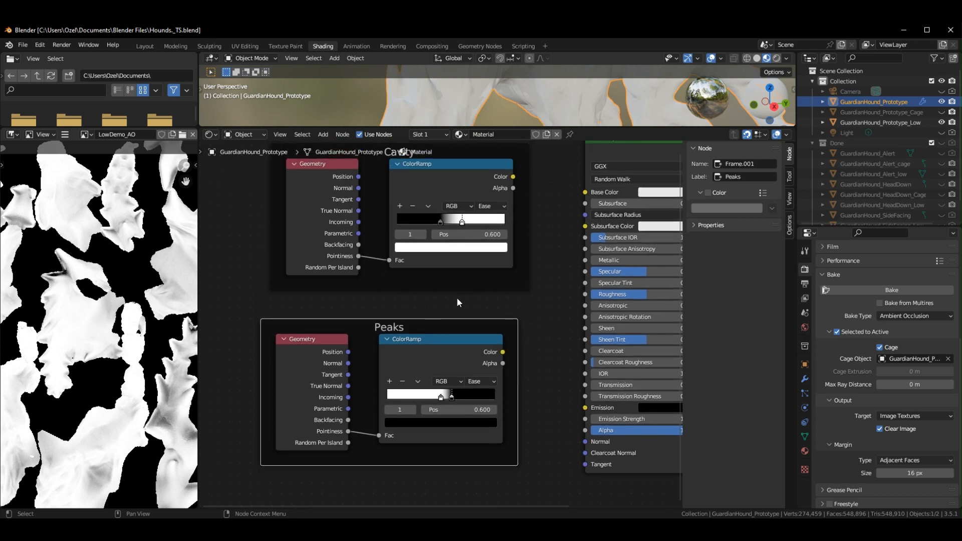
left_click_drag(458, 322, 469, 300)
Set the interpolation of the Peaks and Cavity ColorRamps back to Linear.
left_click(500, 361)
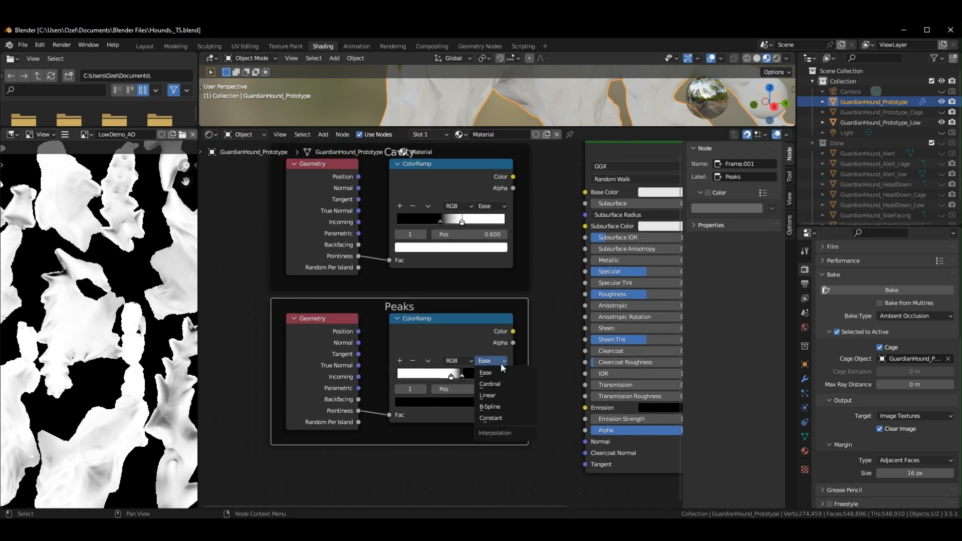
left_click(510, 395)
middle_click_drag(499, 218, 488, 295)
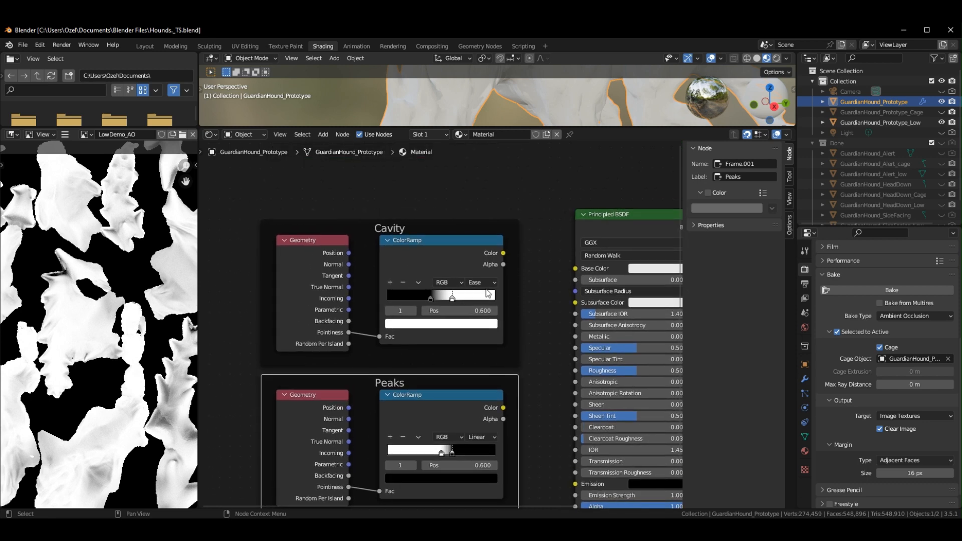
left_click(484, 284)
left_click(485, 320)
left_click(532, 295)
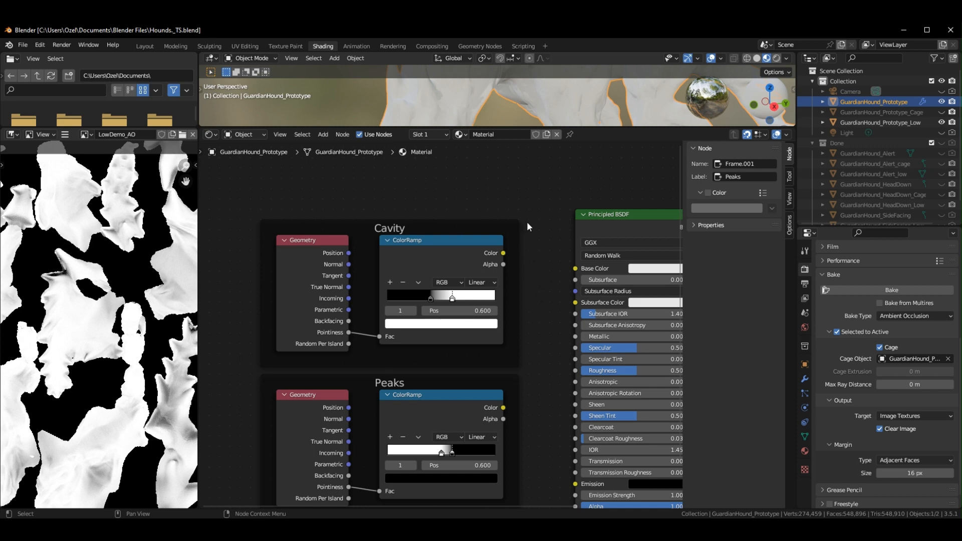
Shift the Cavity frame slightly up and connect its ColorRamp's Color output to the Principled BSDF's Base Color.
mouse_move(349, 224)
left_mouse_down()
mouse_move(348, 204)
mouse_move(338, 214)
left_mouse_up()
left_click_drag(493, 243, 575, 268)
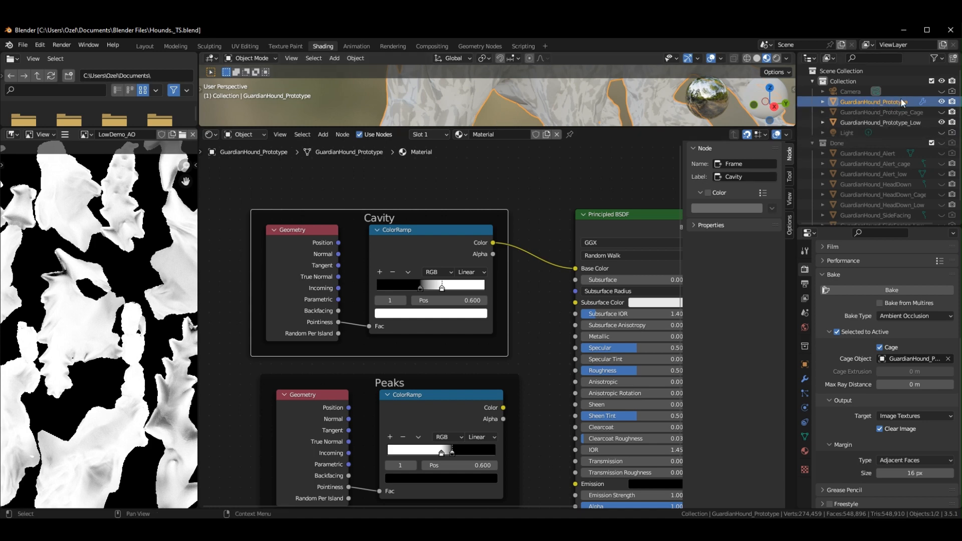
Assign the High Ploy Bake Prep material to the high-poly hound and connect its Cavity Map ColorRamp's Color output to Base Color.
left_click(459, 134)
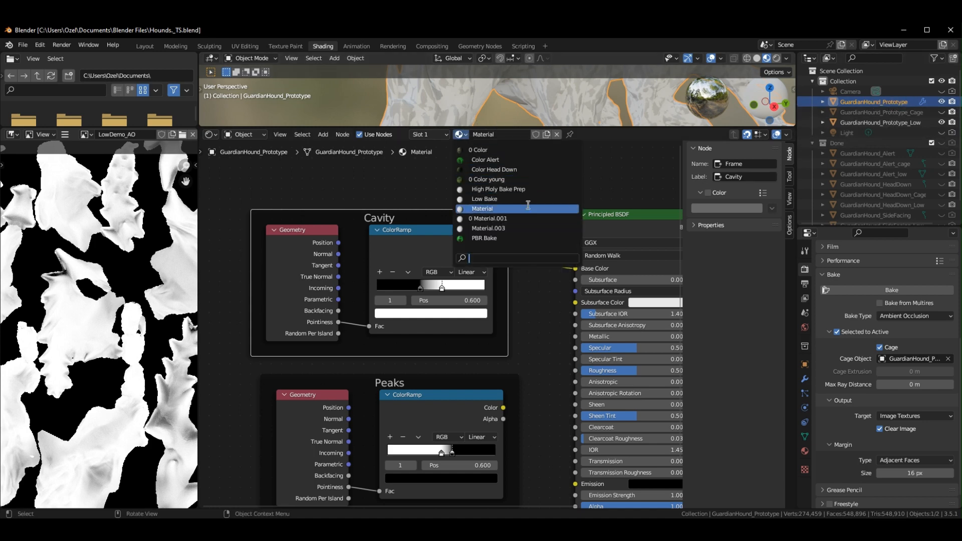
left_click(525, 189)
middle_click_drag(515, 217, 483, 209)
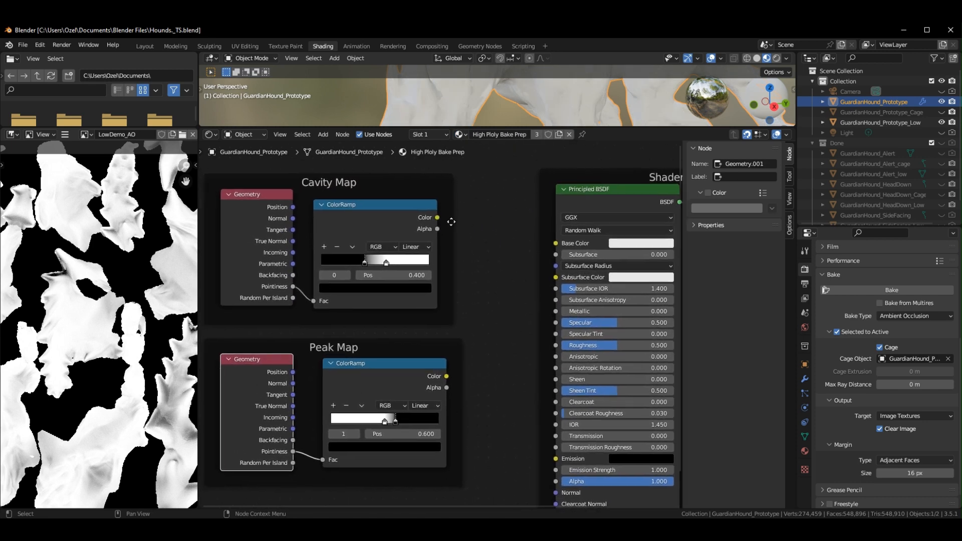
left_click_drag(437, 217, 556, 243)
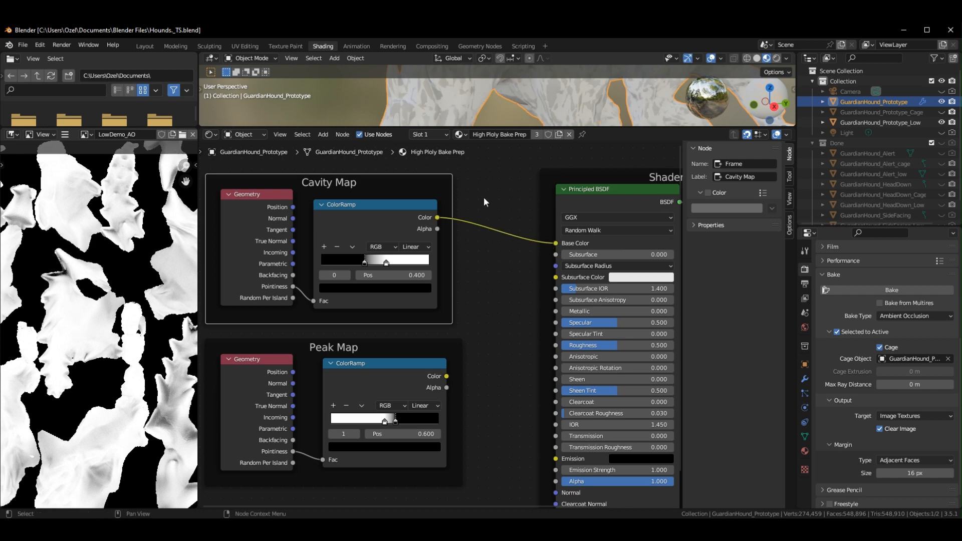
Select GuardianHound_Prototype_Low, widen the node editor, and make the LowDemo_Cavity image texture node in its Low Bake material active.
left_click(881, 121)
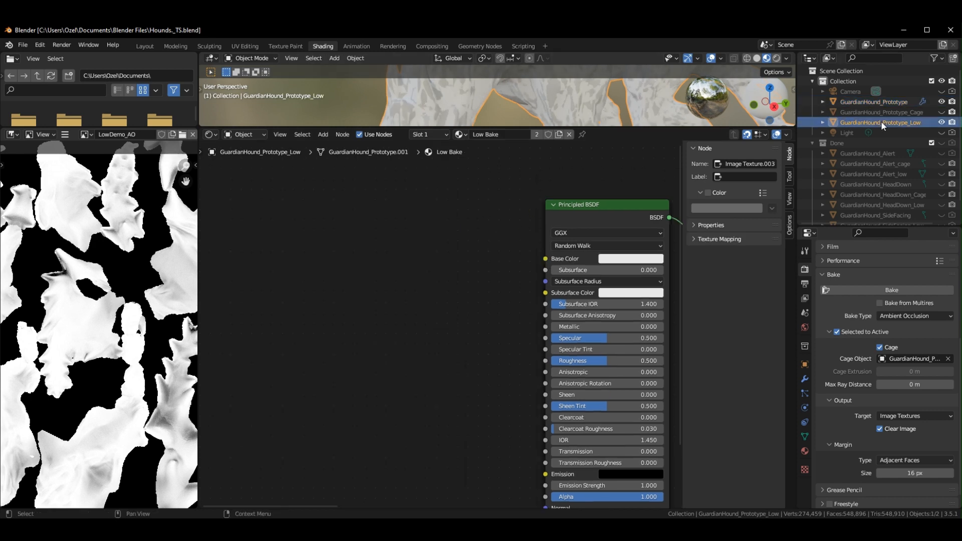
middle_click_drag(547, 318, 400, 262)
middle_click_drag(655, 375, 432, 358)
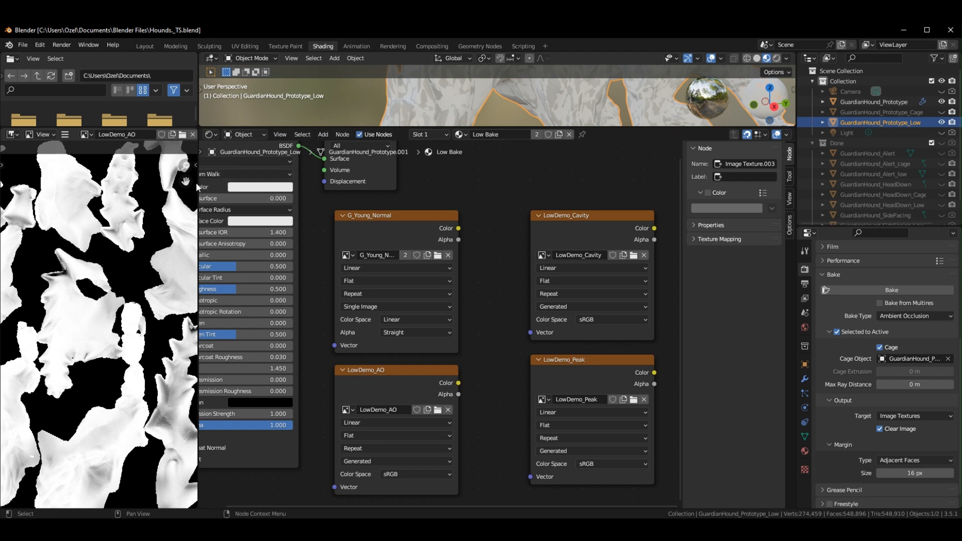
left_click_drag(198, 186, 131, 190)
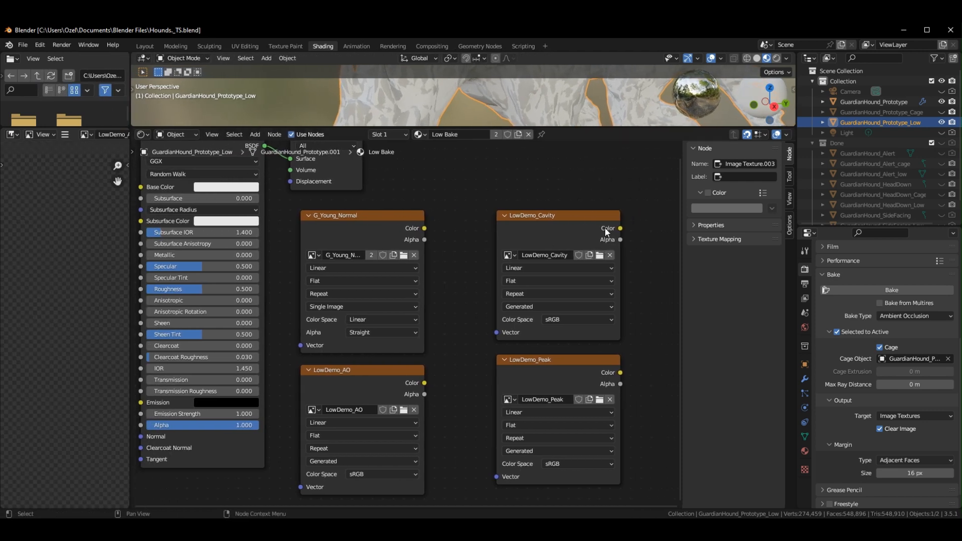
left_click(583, 215)
middle_click_drag(636, 175, 601, 201)
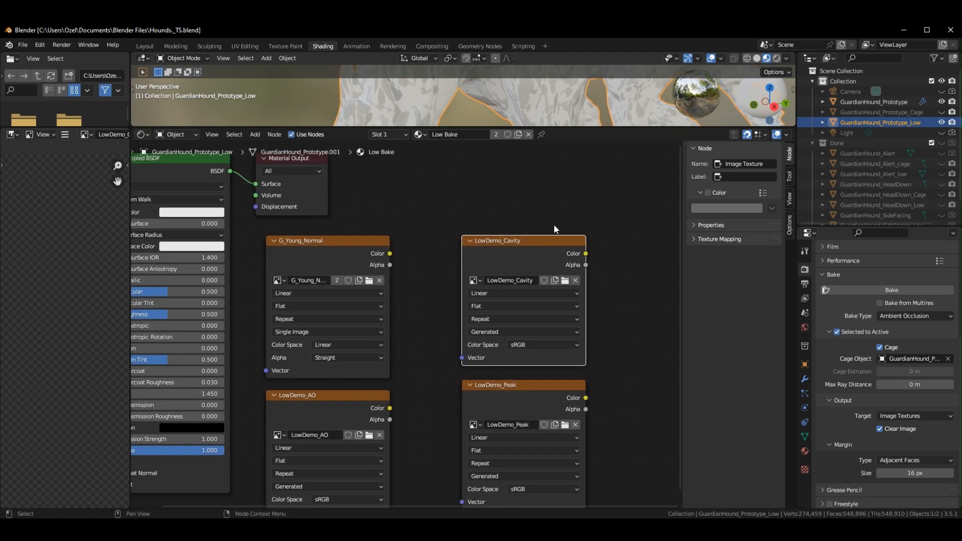
Select GuardianHound_Prototype together with the active low-poly hound and bake its cavity map into LowDemo_Cavity using the Diffuse bake type.
left_click(895, 101, "ctrl")
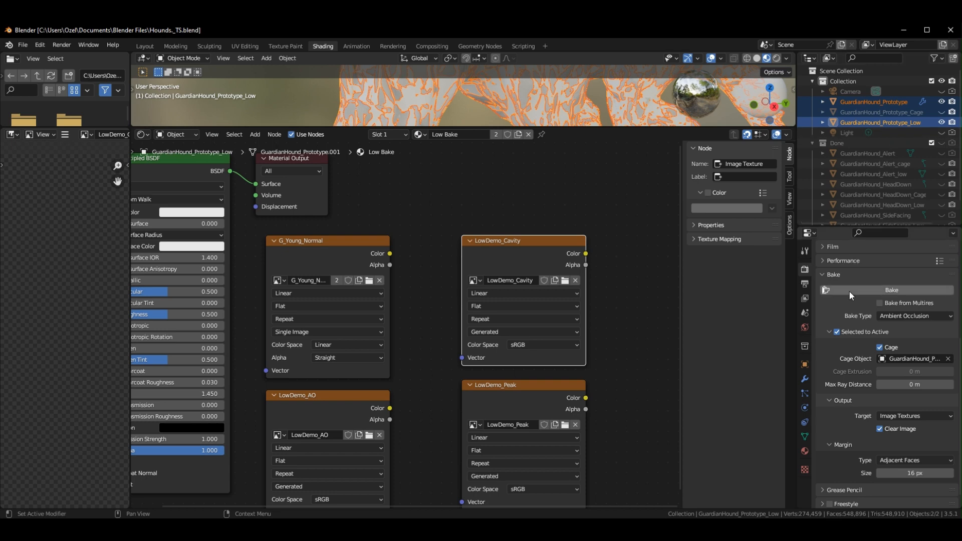
scroll(870, 260, "down", 1)
scroll(870, 261, "up", 2)
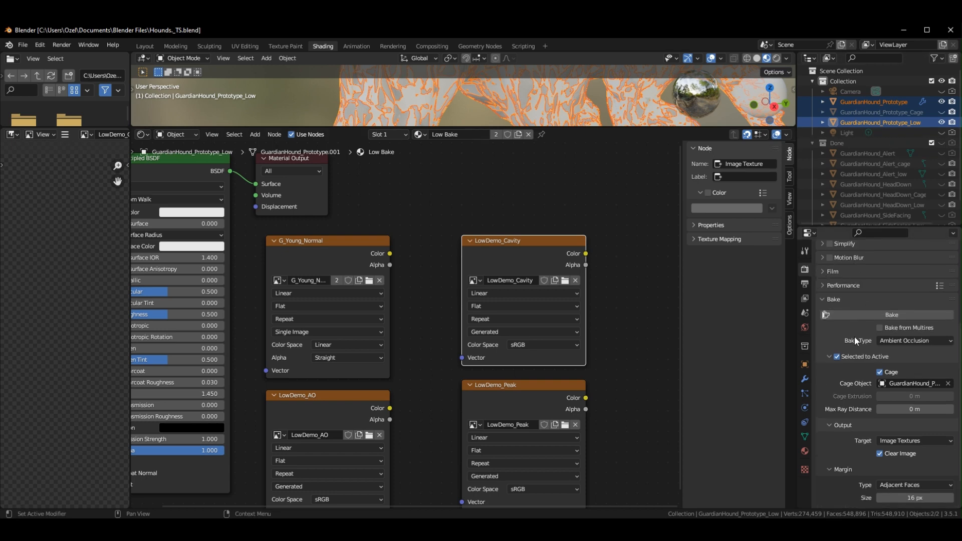
left_click(906, 340)
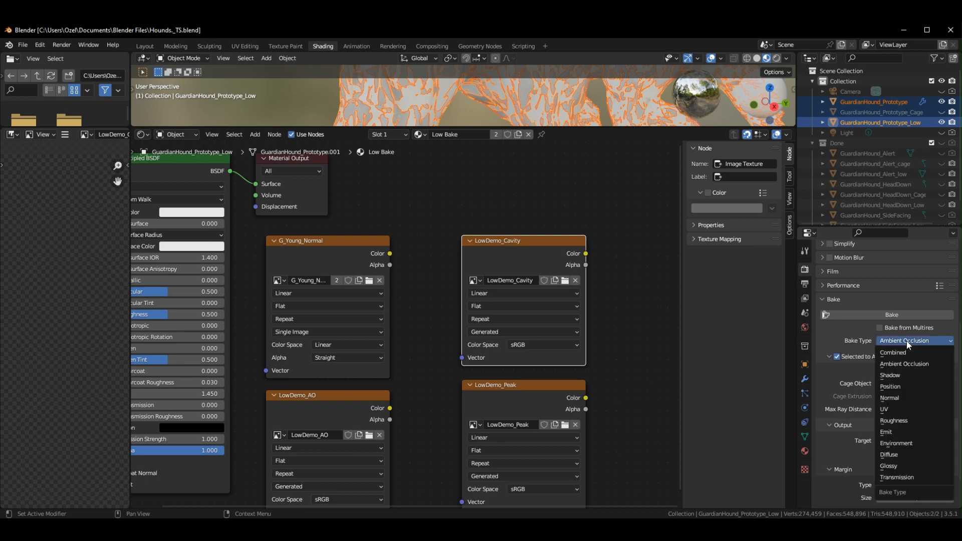
left_click(902, 454)
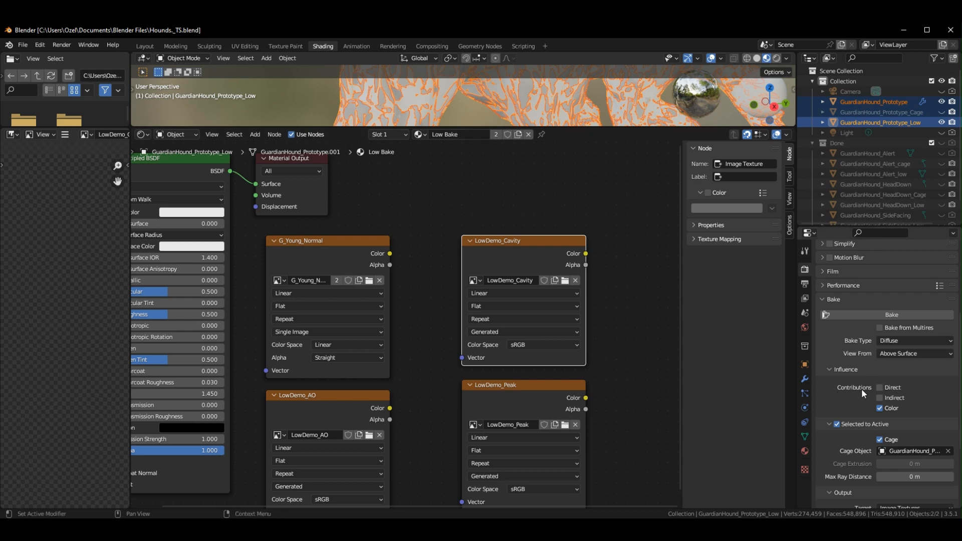
left_click(892, 315)
left_click_drag(130, 329, 359, 330)
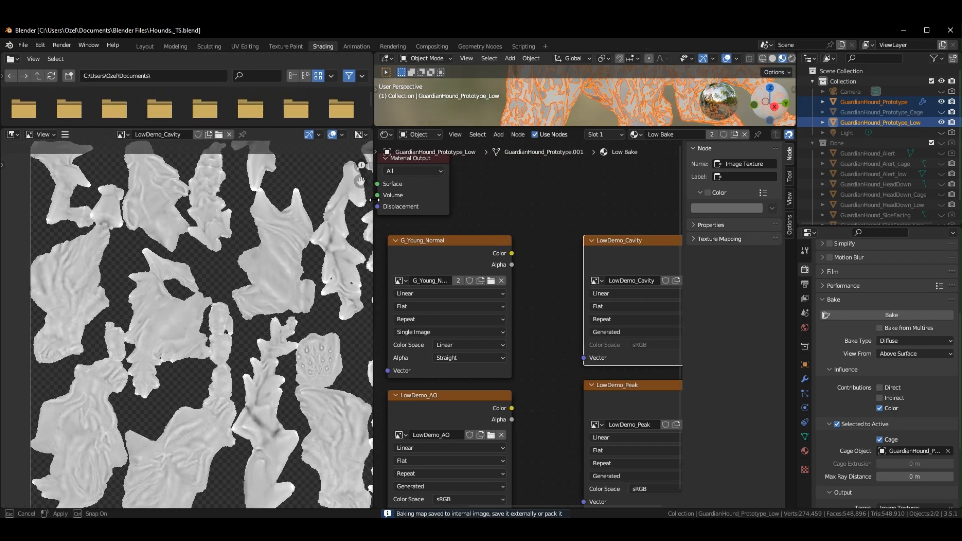
middle_click_drag(286, 343, 171, 302)
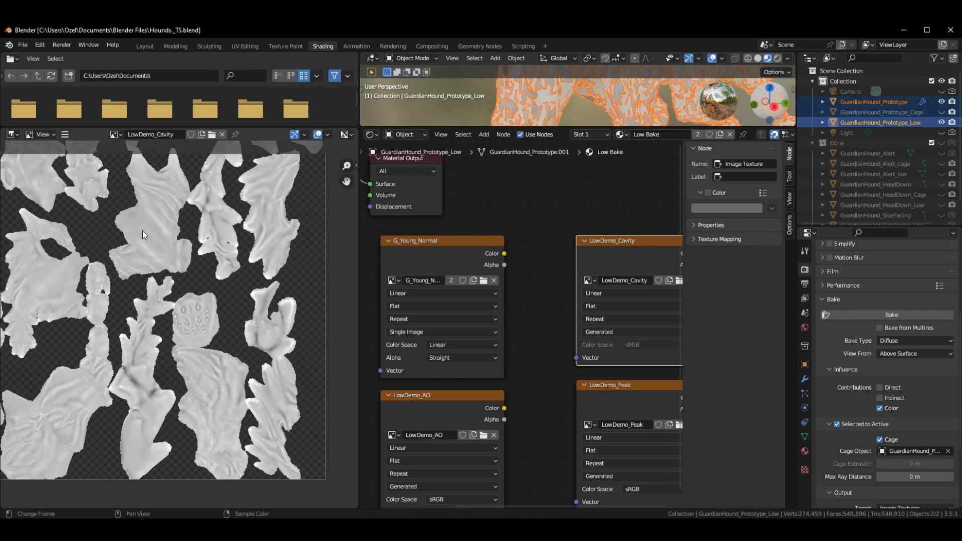
middle_click_drag(142, 231, 160, 270)
left_click_drag(360, 248, 103, 248)
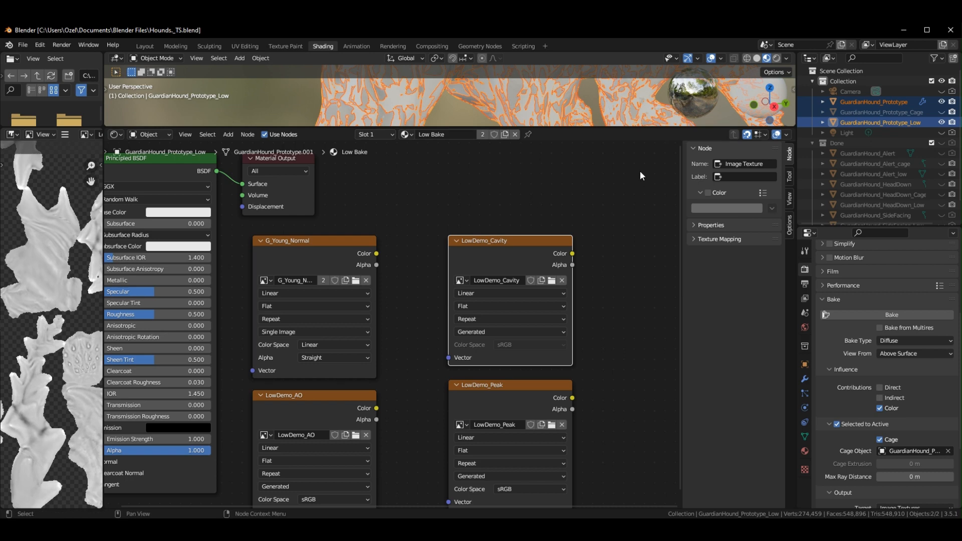
Select the high-poly hound and connect its Peak Map ColorRamp's Color output to the Principled BSDF's Base Color.
left_click(882, 103)
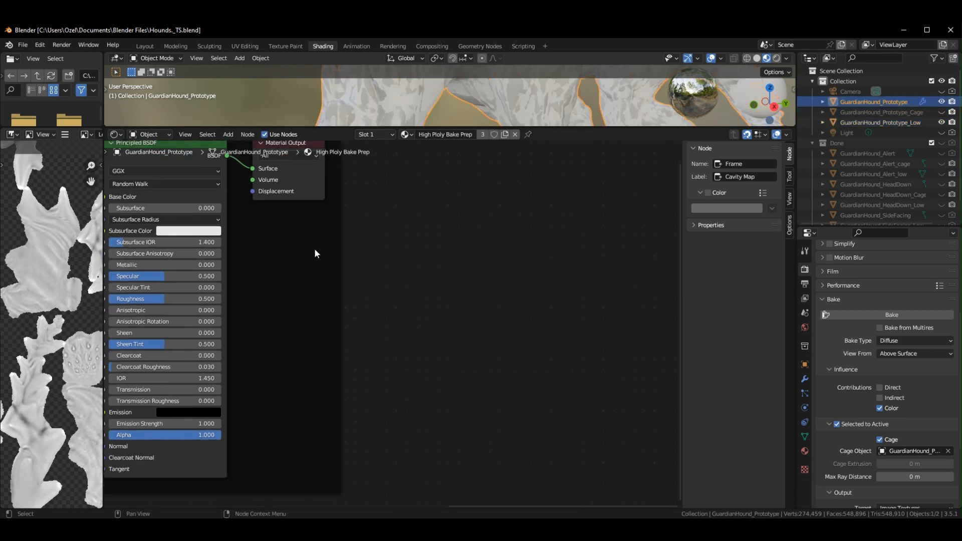
middle_click_drag(311, 257, 606, 305)
middle_click_drag(300, 376, 355, 308)
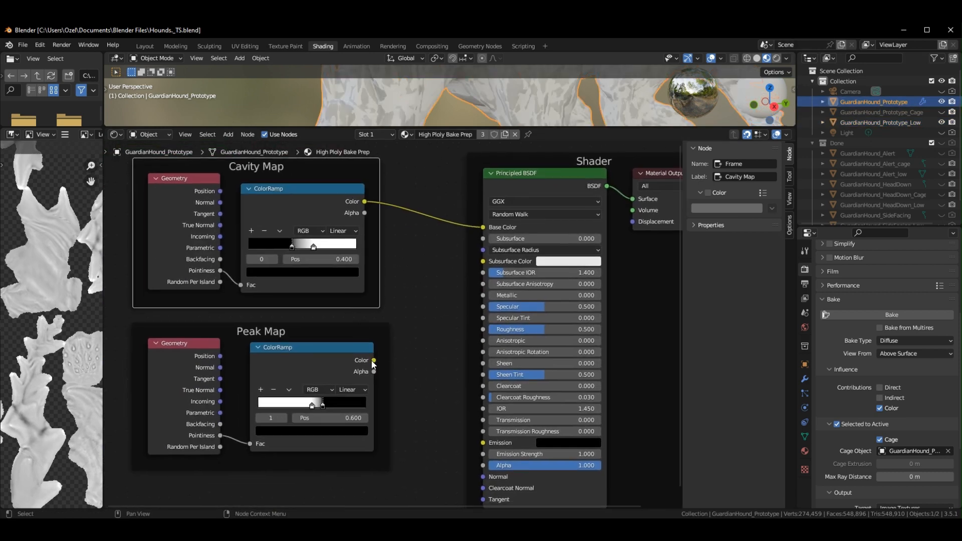
left_click_drag(373, 361, 483, 227)
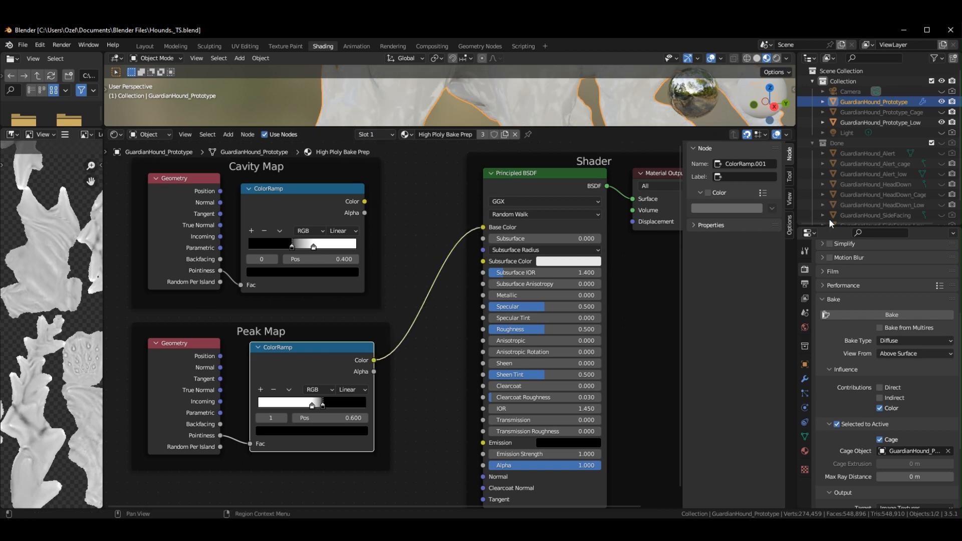
Reselect both hounds with the low-poly active, make the LowDemo_Peak image texture node active, and bake the peak map into it.
left_click(904, 123)
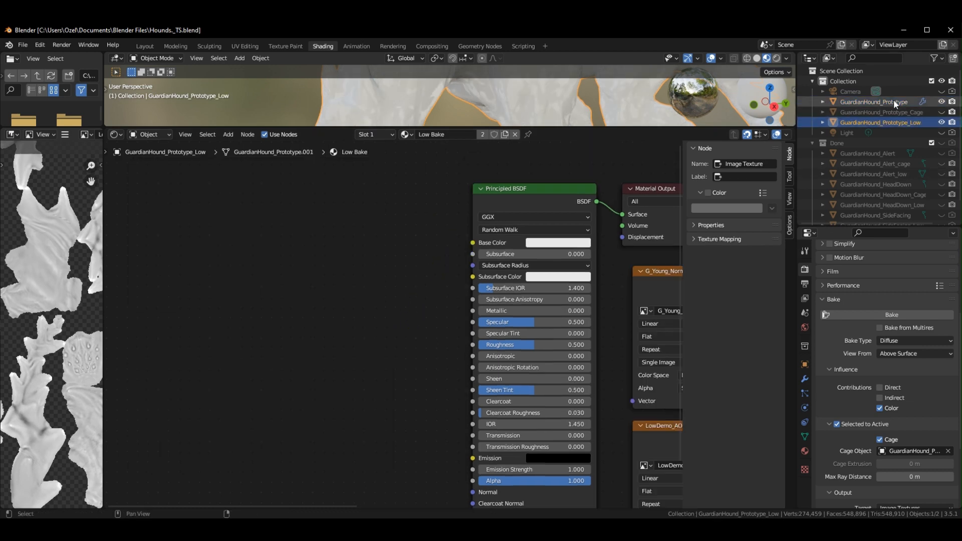
left_click(895, 103, "ctrl")
scroll(284, 292, "right", 10)
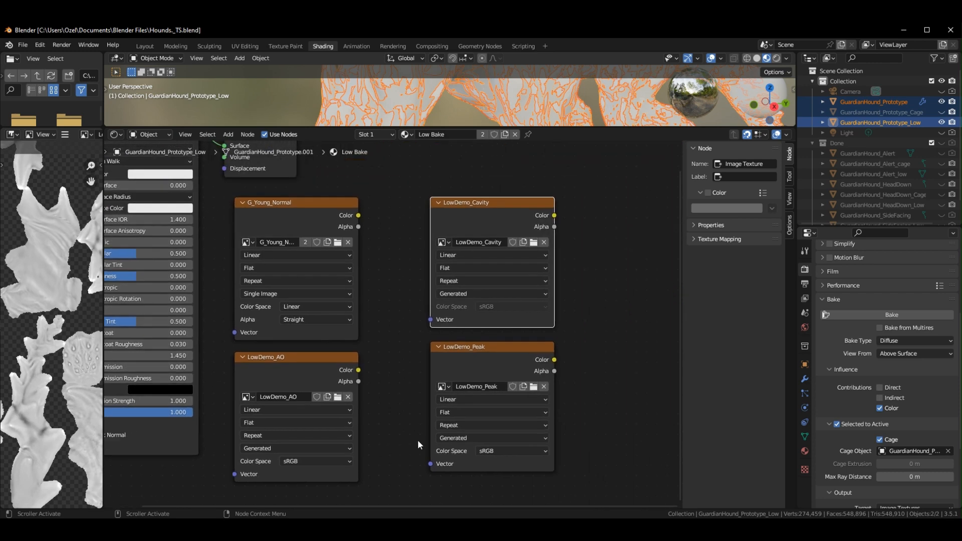
left_click(496, 347)
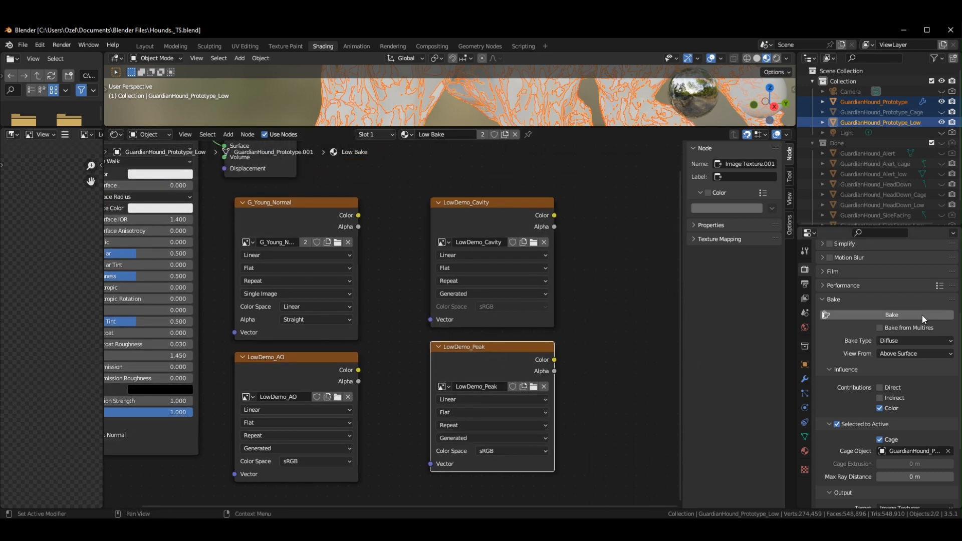
mouse_move(489, 351)
left_mouse_down()
mouse_move(500, 371)
mouse_move(479, 361)
left_mouse_up()
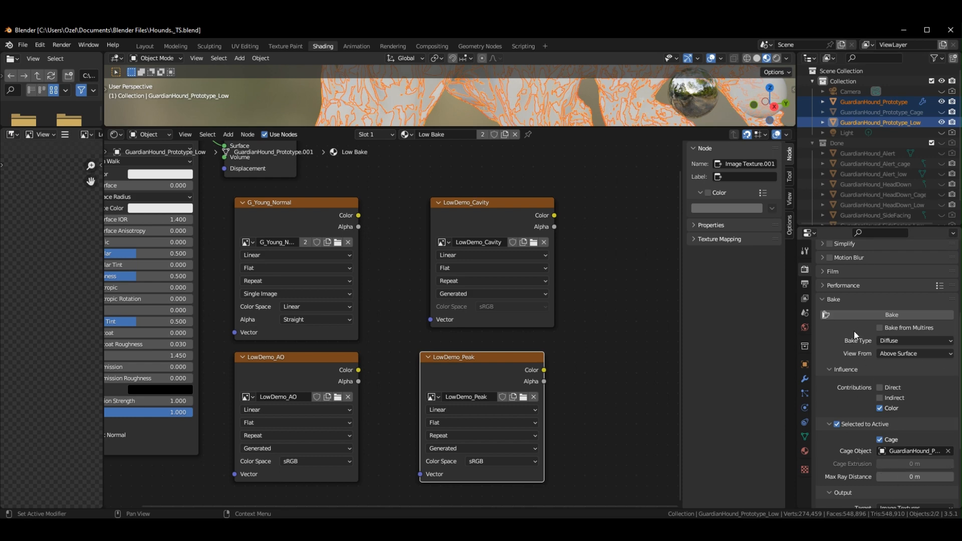
left_click(864, 315)
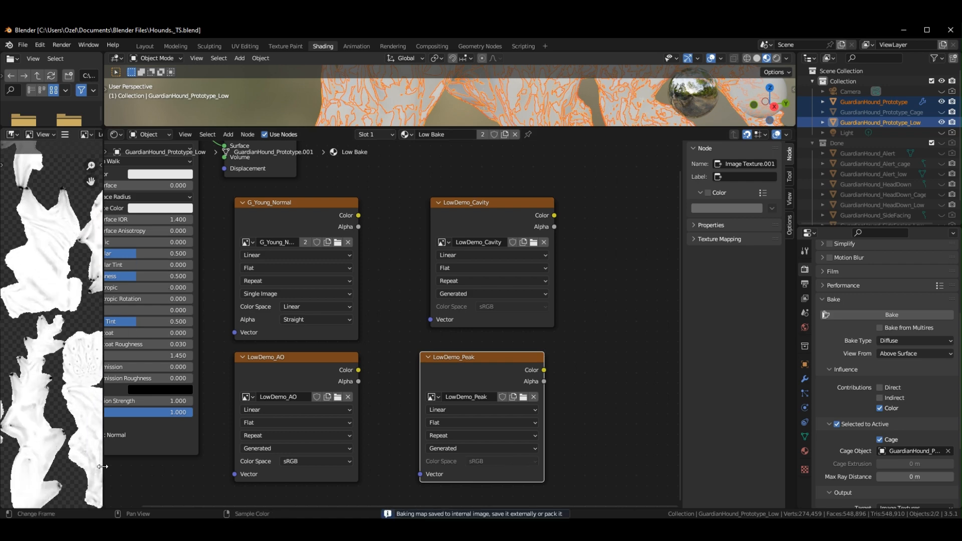
left_click_drag(102, 468, 399, 463)
scroll(301, 269, "up", 4)
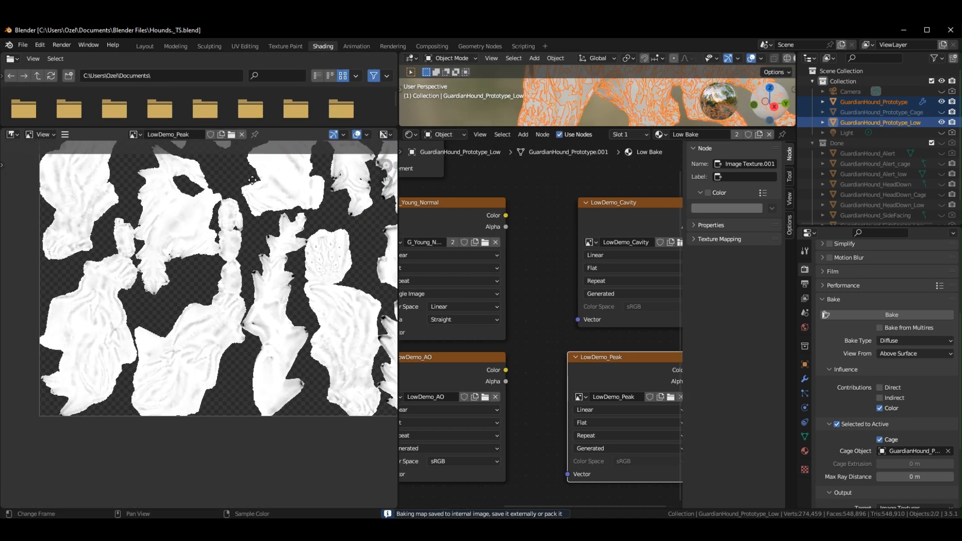
scroll(156, 284, "down", 3)
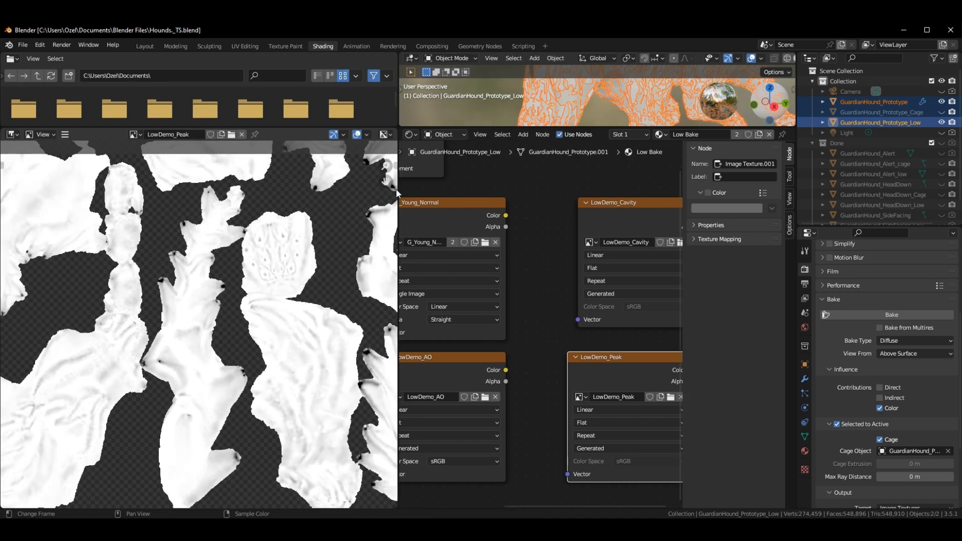
Hide the high-poly hound and give the 3D viewport more room, leaving only the low-poly hound shown.
left_click_drag(397, 188, 136, 228)
middle_click_drag(386, 169, 538, 330)
middle_click_drag(507, 239, 408, 158)
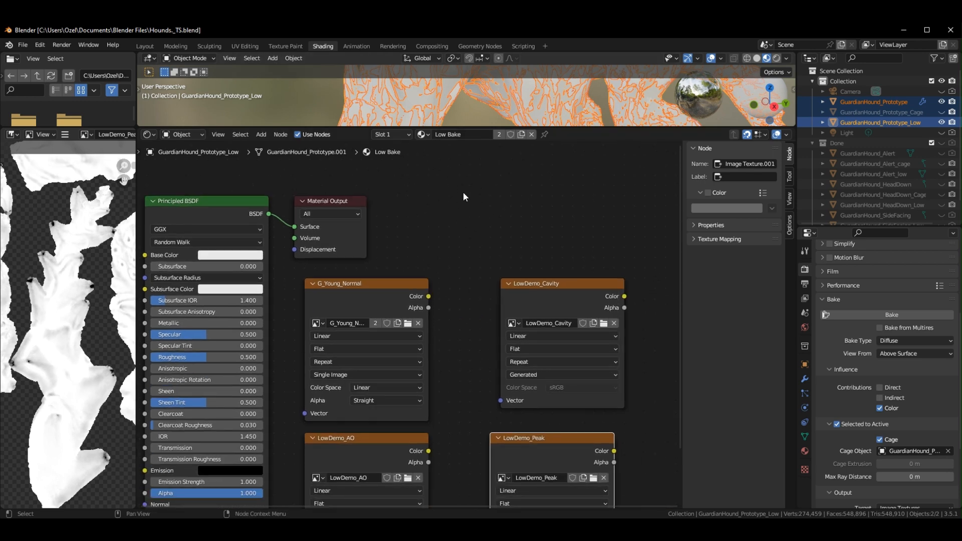
left_click(429, 135)
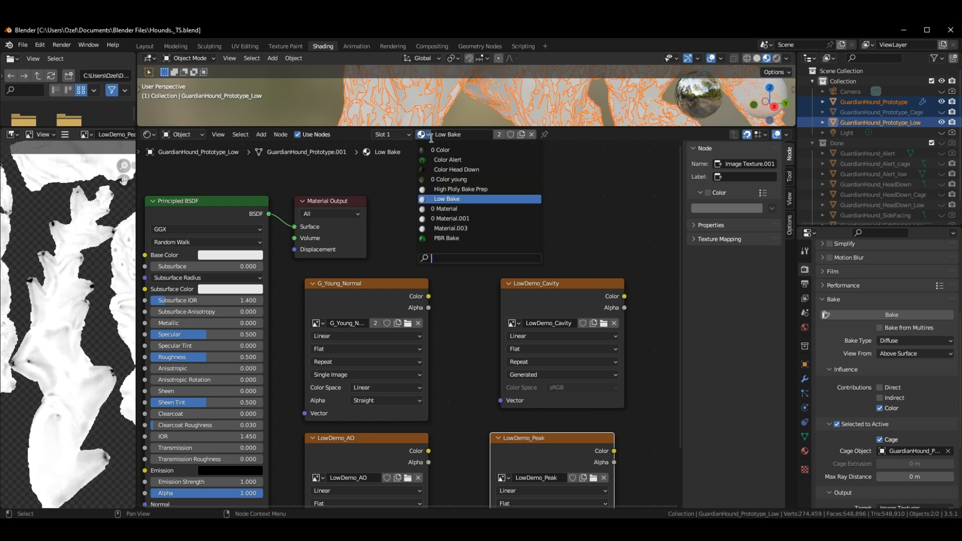
left_click(942, 101)
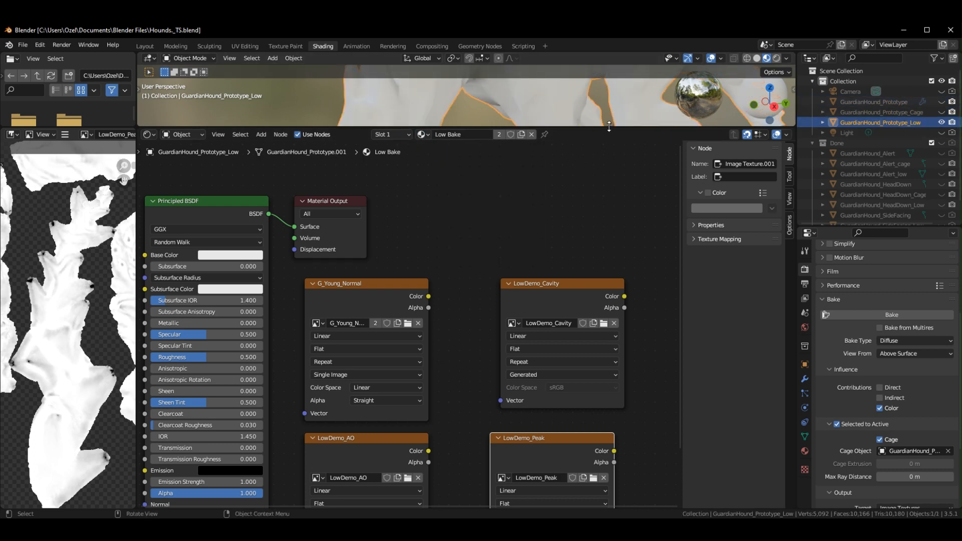
left_click_drag(609, 127, 609, 235)
scroll(531, 156, "down", 3)
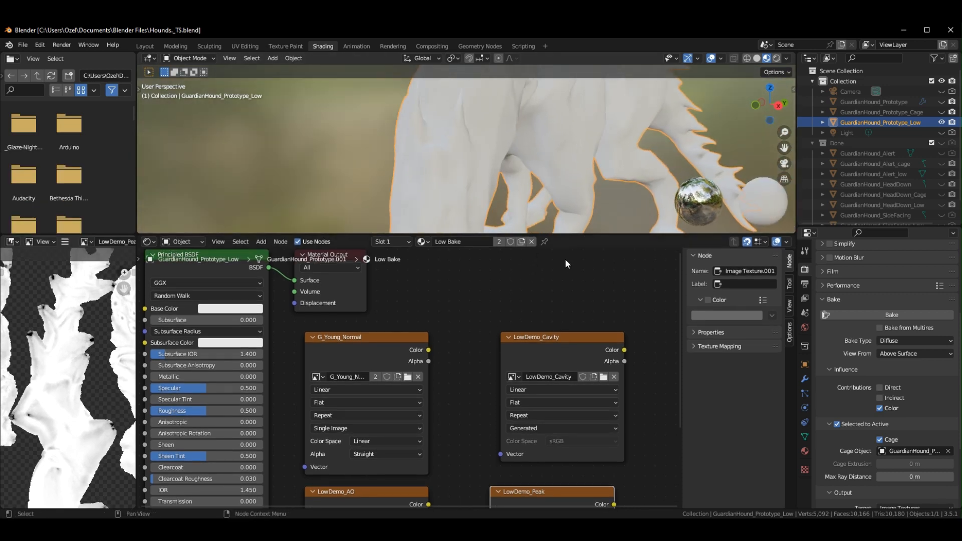
Unlink the Low Bake material from the low-poly hound and create a new material for it.
middle_click_drag(420, 282, 553, 313)
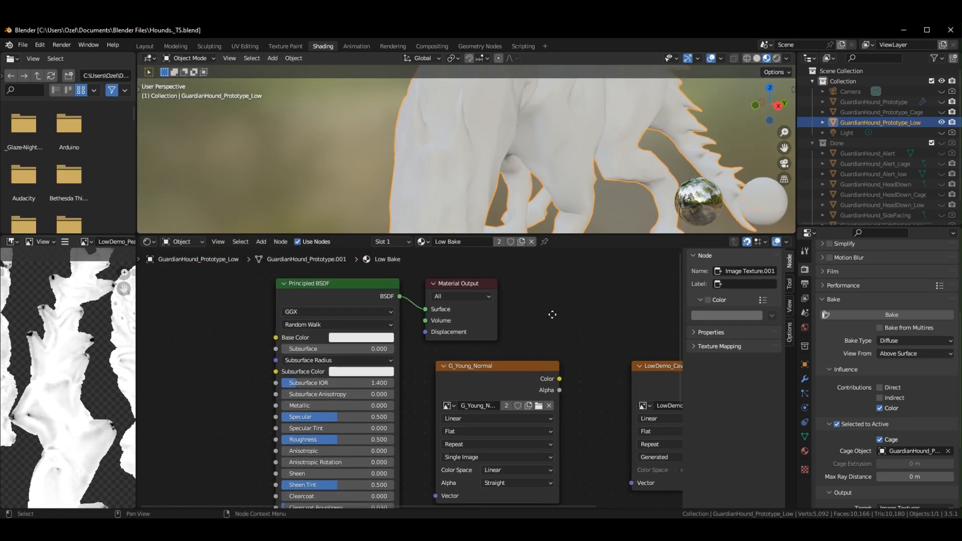
left_click(532, 242)
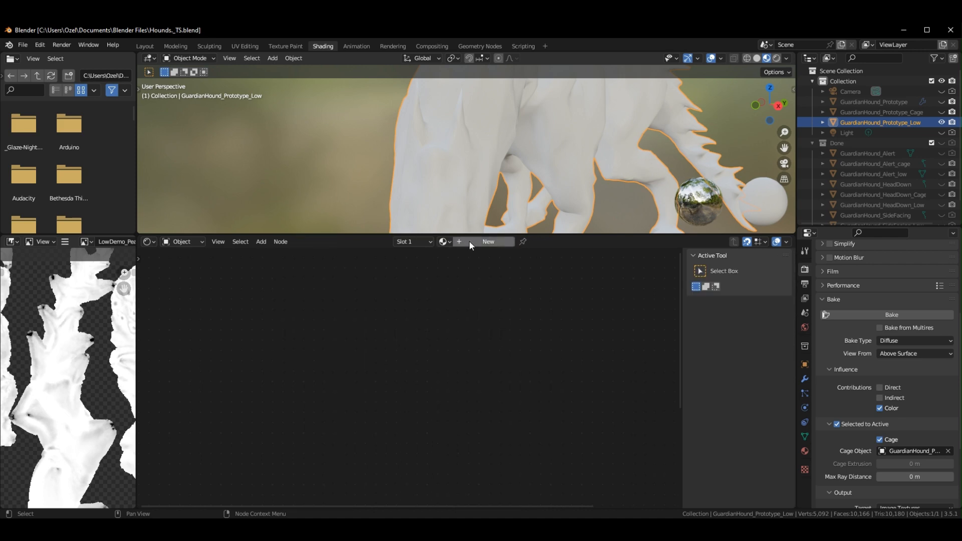
left_click(469, 242)
Add an Image Texture node to the new material, to the left of the Principled BSDF.
scroll(427, 423, "down", 3)
middle_click_drag(470, 424, 641, 371)
middle_click_drag(352, 415, 461, 328)
middle_click_drag(476, 386, 391, 402)
right_click(299, 415)
left_click(355, 398)
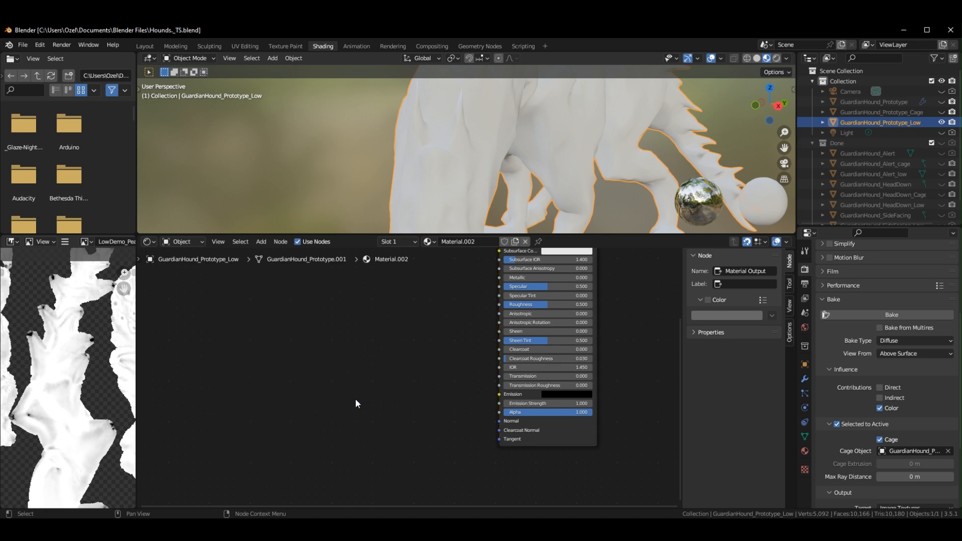
right_click(310, 395)
mouse_move(327, 396)
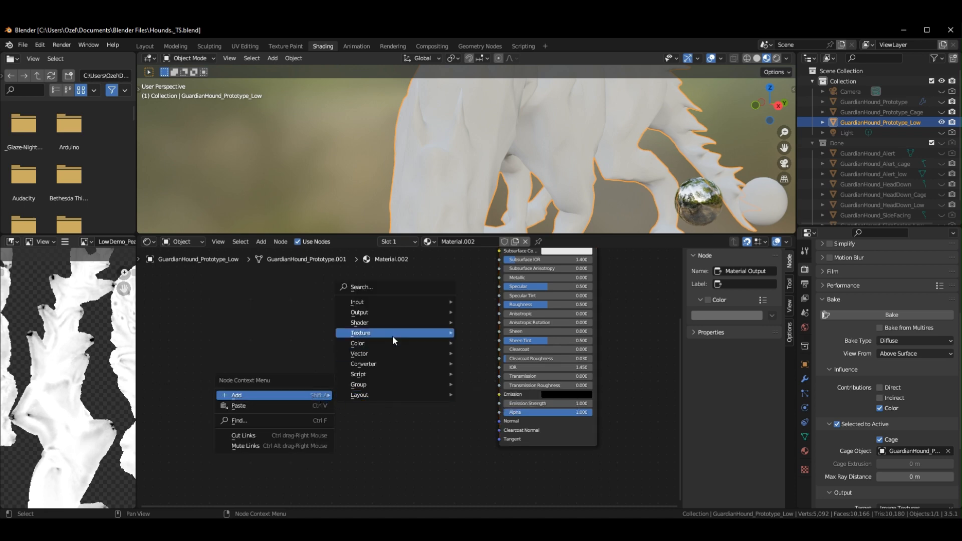
mouse_move(362, 332)
left_click(528, 384)
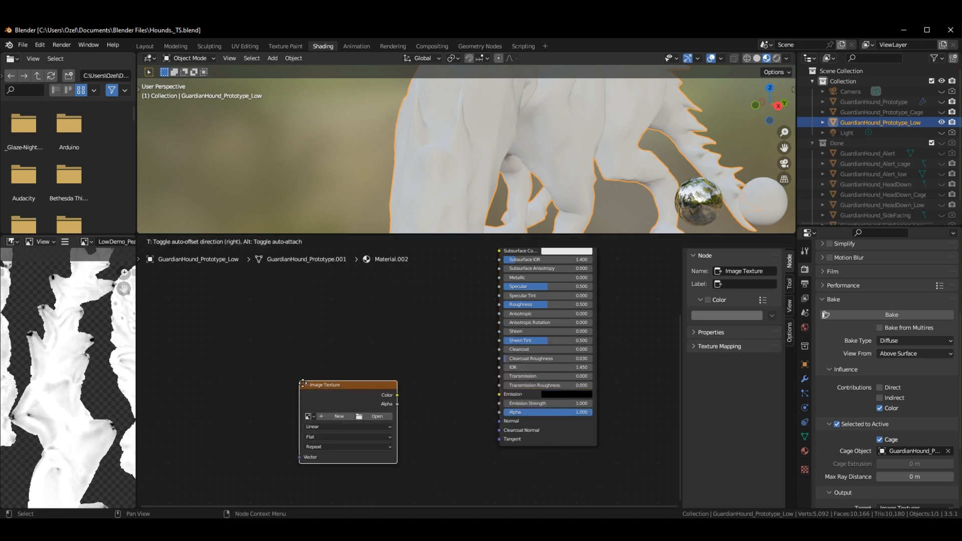
left_click(312, 386)
Move the Image Texture node slightly down and left, and place a copy of it to the upper left.
scroll(409, 362, "down", 6)
middle_click_drag(431, 387, 449, 438)
scroll(429, 398, "down", 1)
middle_click_drag(429, 398, 422, 356)
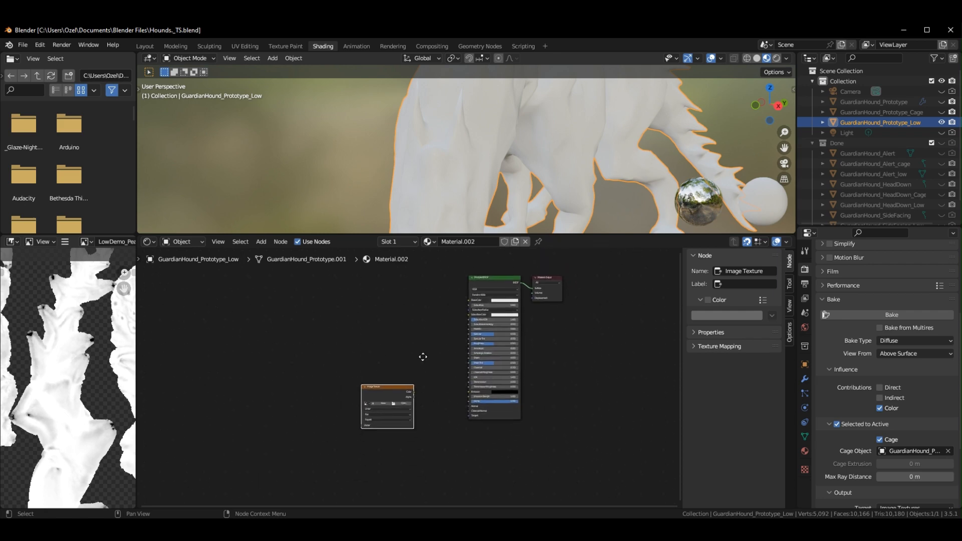
left_click_drag(399, 390, 386, 410)
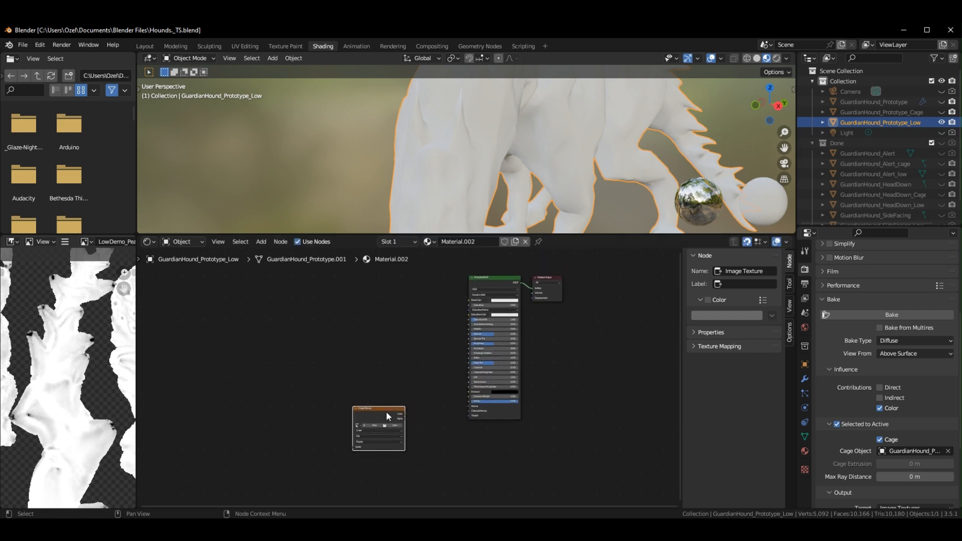
left_click(270, 325)
key("ctrl+v")
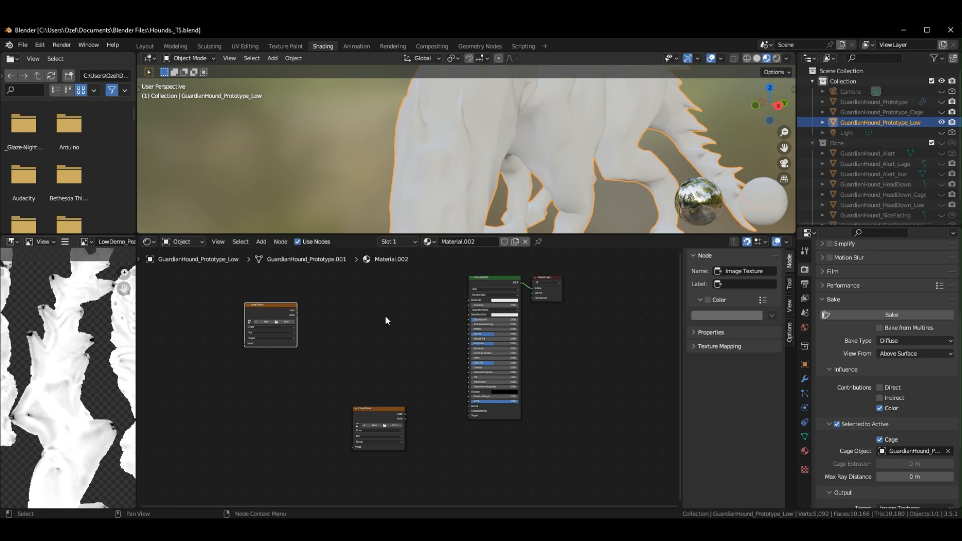
middle_click_drag(386, 320, 415, 414)
left_click_drag(314, 405, 306, 352)
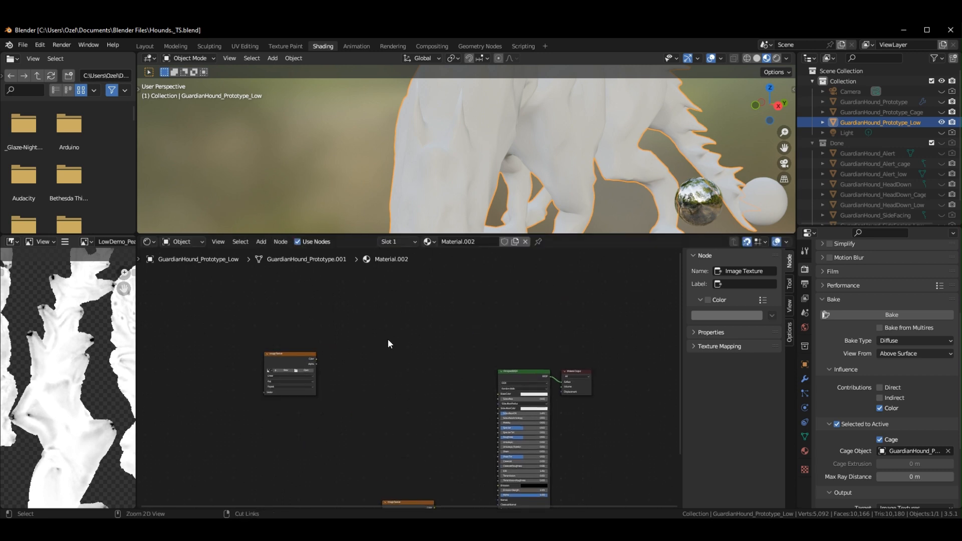
Paste two more copies of the Image Texture node side by side above the other nodes.
key("ctrl+v")
left_click_drag(396, 324, 390, 304)
key("ctrl+v")
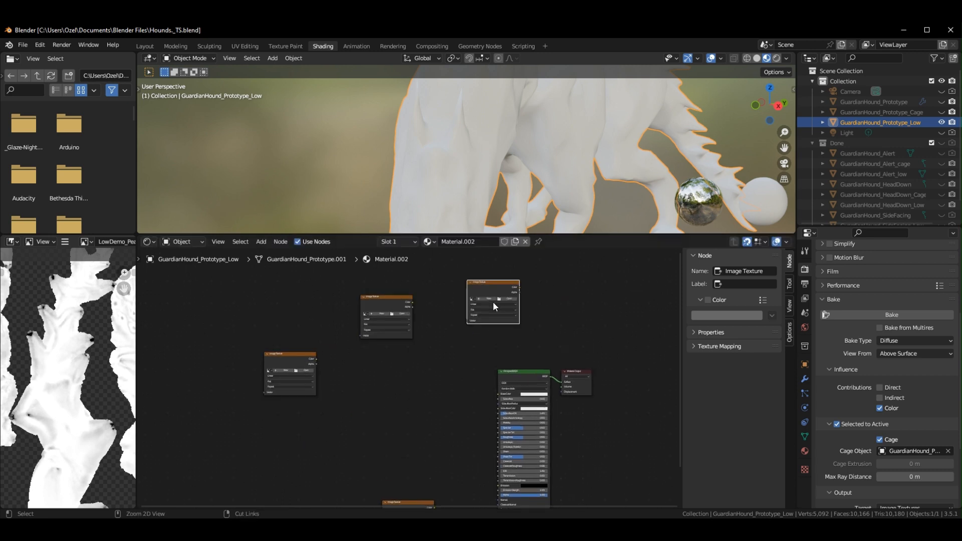
mouse_move(492, 288)
left_mouse_down()
mouse_move(485, 296)
mouse_move(498, 304)
left_mouse_up()
middle_click_drag(426, 374, 386, 324)
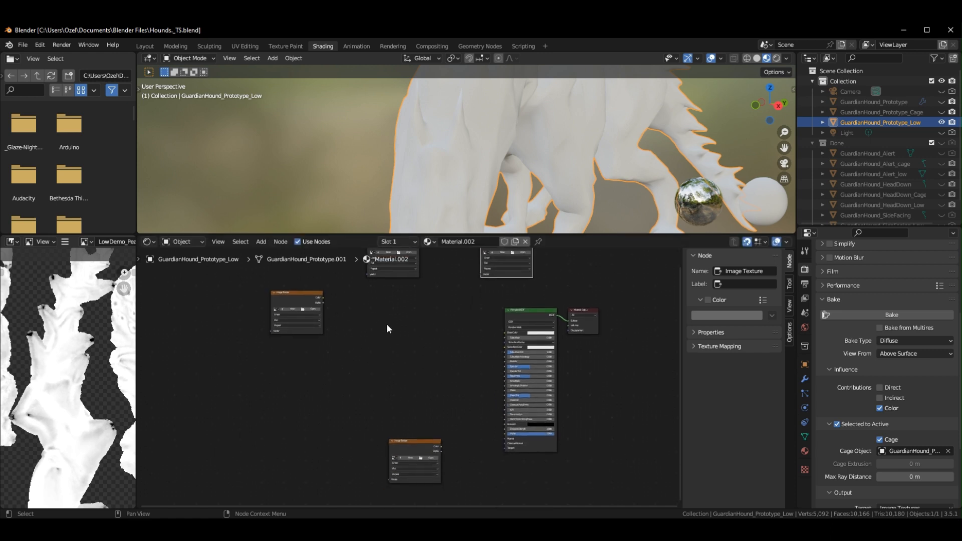
Move the lowest Image Texture node further down and arrange three more pasted copies between it and the upper nodes.
left_click_drag(426, 447, 419, 473)
key("ctrl+v")
left_click_drag(370, 339, 385, 371)
left_click(378, 386)
key("ctrl+v")
left_click_drag(306, 366, 315, 387)
left_click_drag(384, 383, 389, 385)
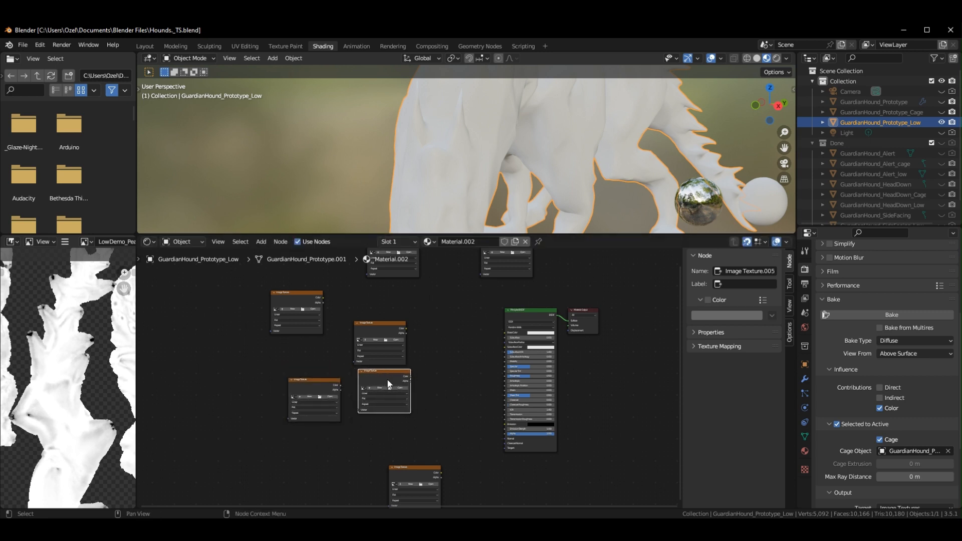
left_click_drag(324, 383, 393, 376)
Move the lowest Image Texture node up and to the left, and add a Normal Map node to its right.
middle_click_drag(460, 355, 413, 468)
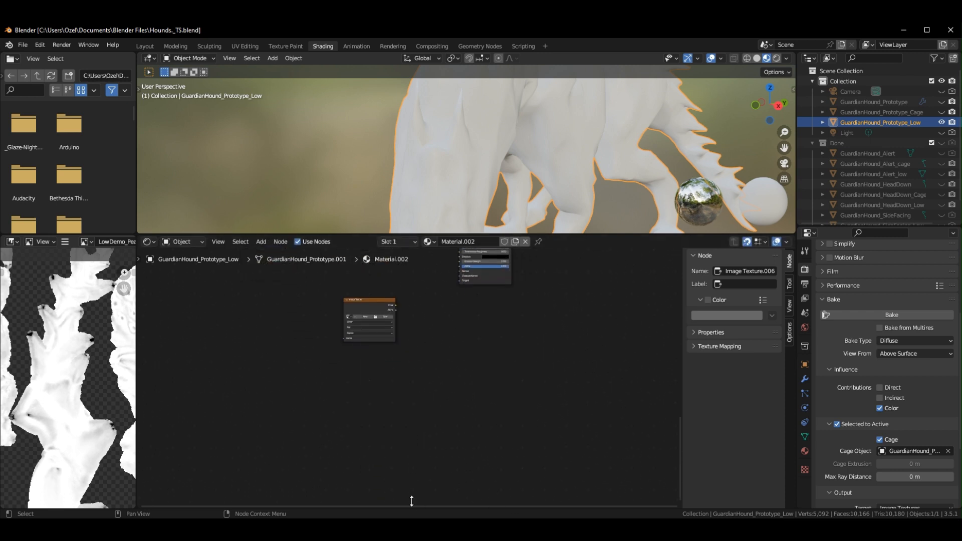
middle_click_drag(378, 375, 401, 471)
scroll(431, 393, "up", 8)
left_click_drag(397, 410, 329, 367)
right_click(403, 347)
mouse_move(403, 347)
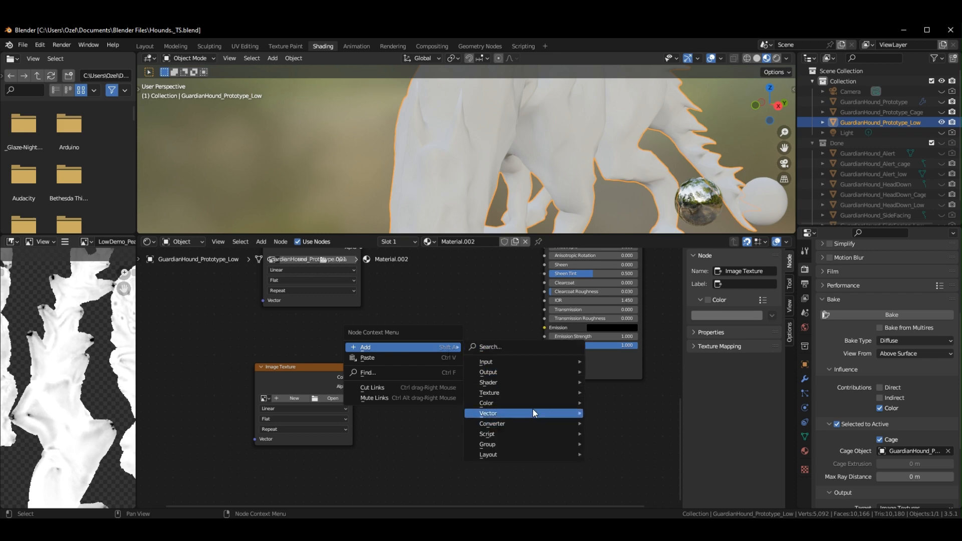
left_click(489, 345)
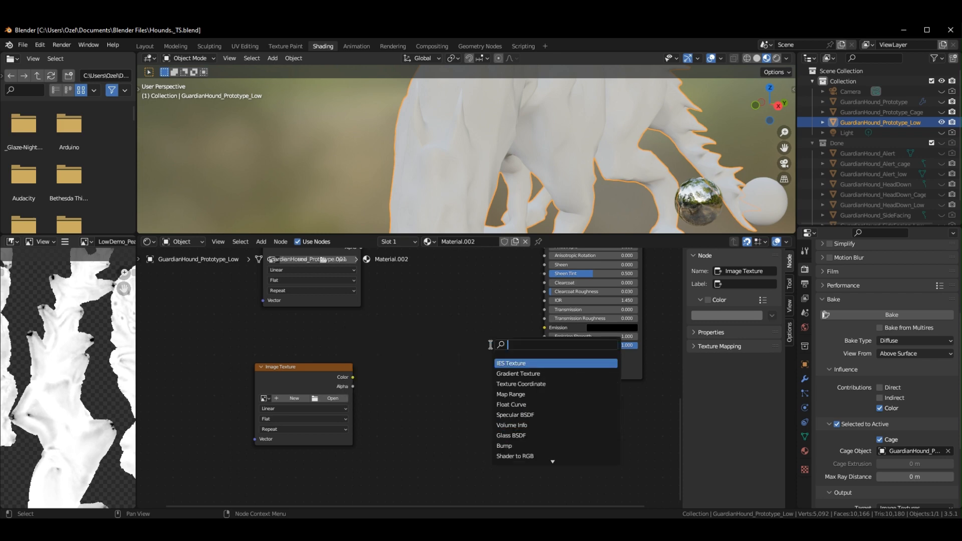
type("norm")
left_click(512, 374)
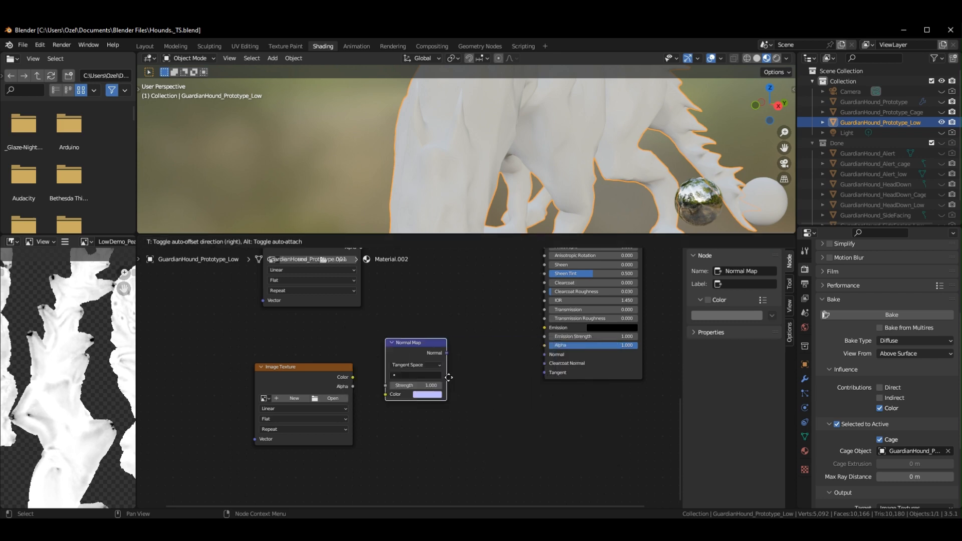
Assign G_Young_Normal to the lowest Image Texture node and connect its Color through the Normal Map node to the Principled BSDF's Normal input.
left_click(264, 398)
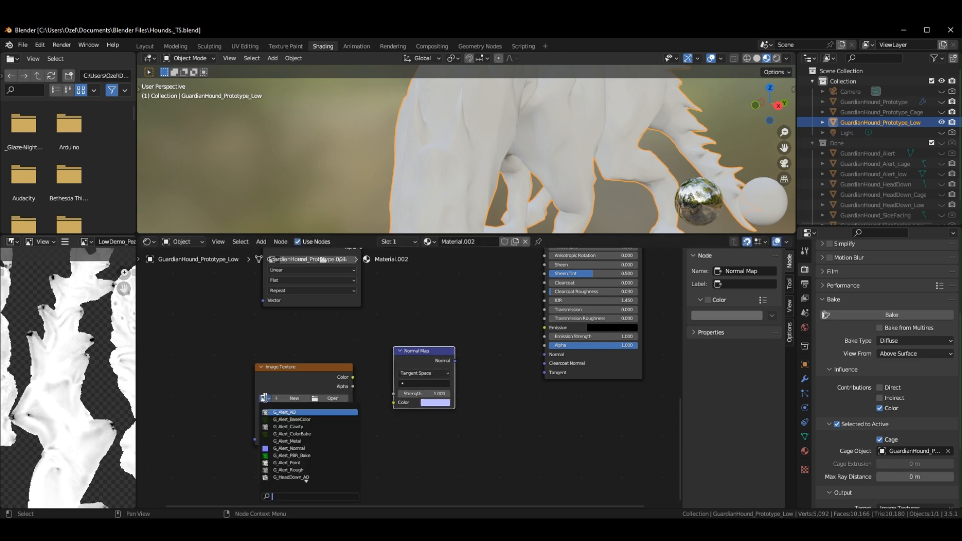
left_click(303, 475)
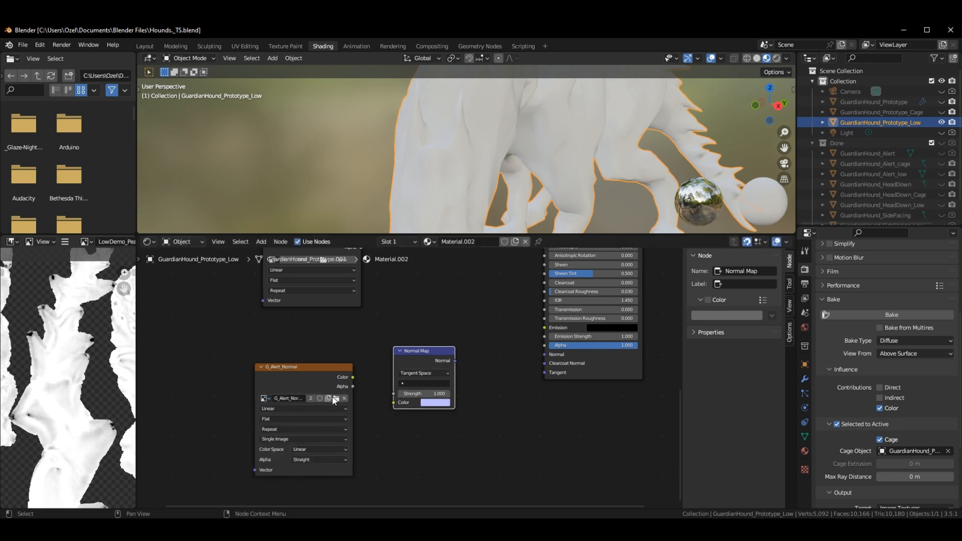
left_click(269, 398)
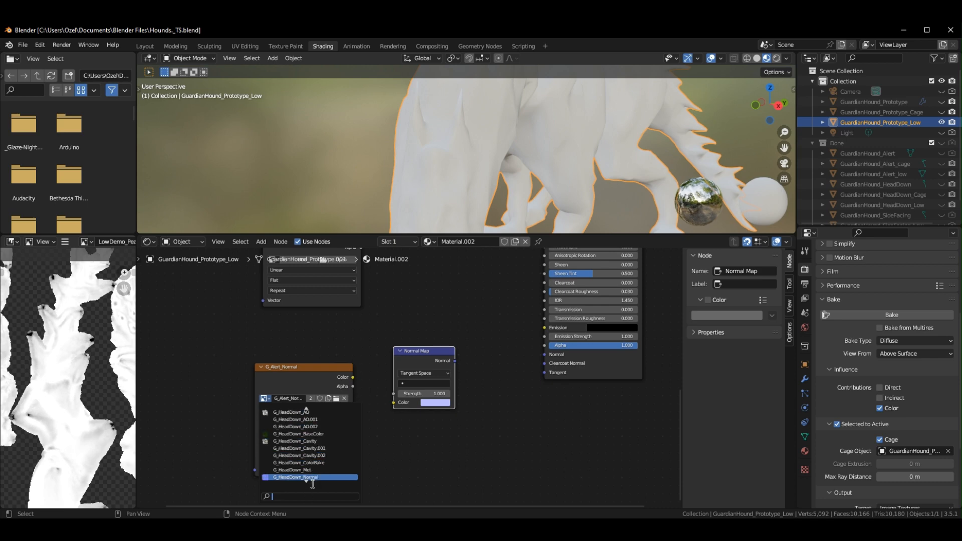
scroll(313, 484, "down", 5)
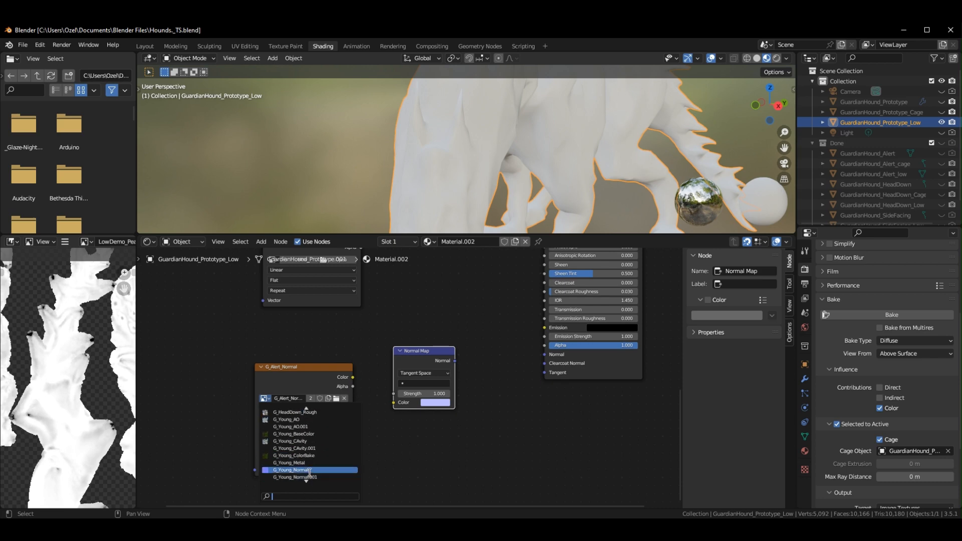
left_click(309, 471)
left_click_drag(354, 377, 394, 403)
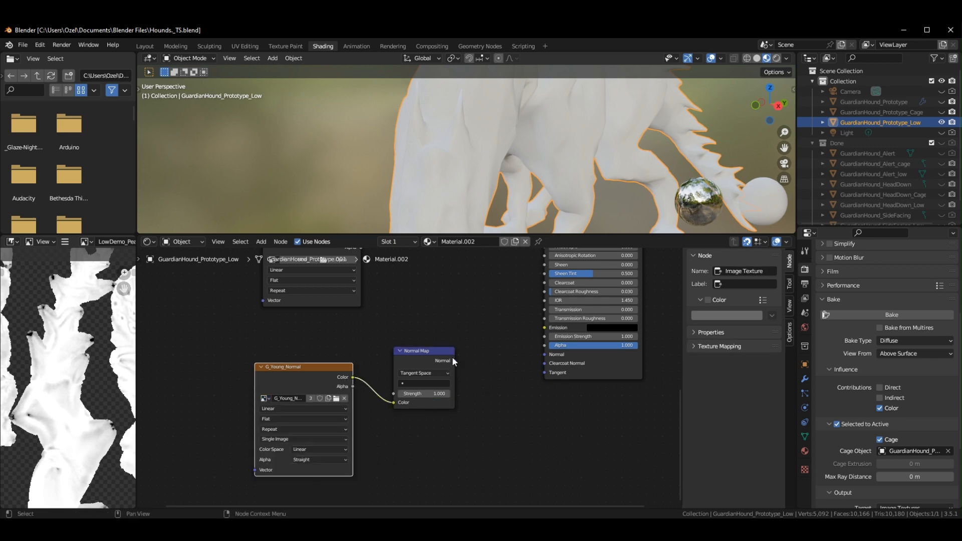
left_click_drag(452, 356, 544, 354)
Darken the Principled BSDF's base color to a medium grey.
key("Home")
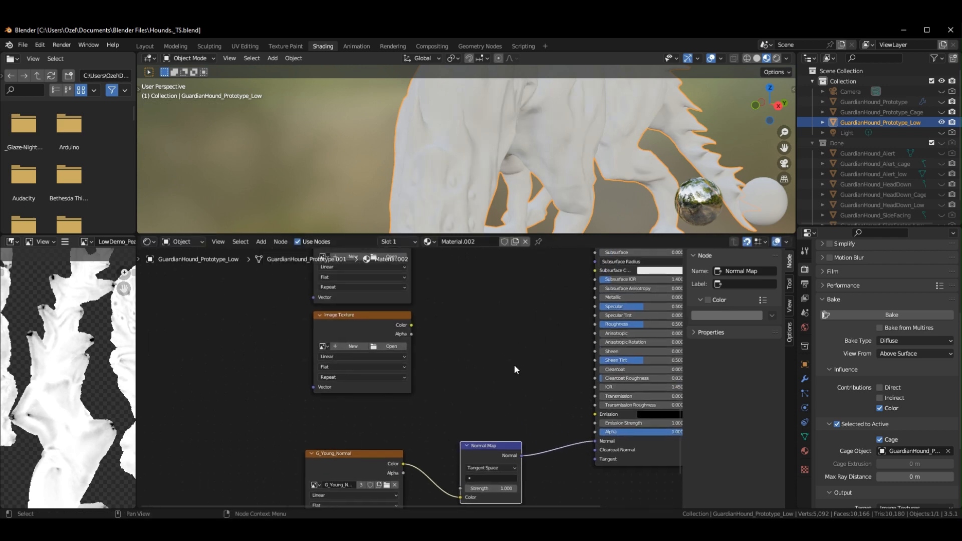
left_click(615, 271)
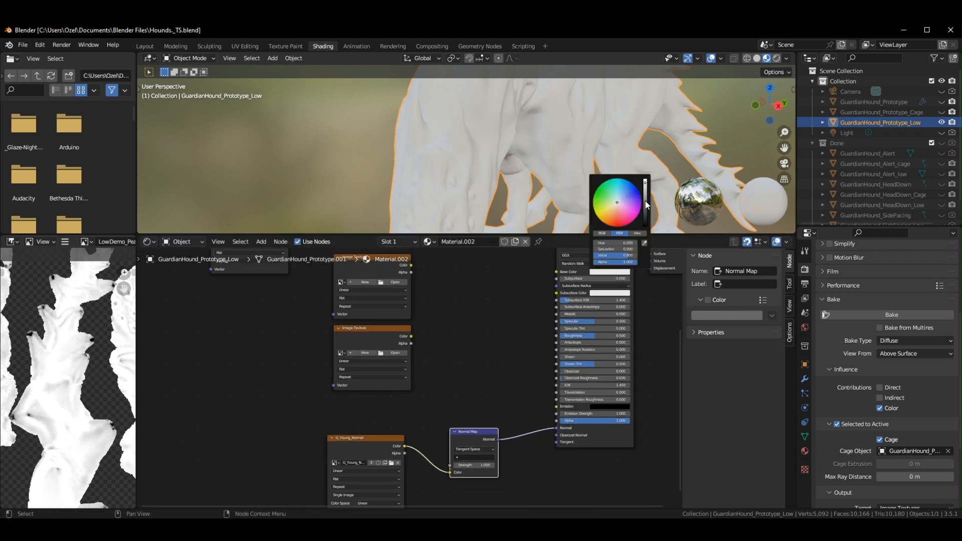
left_click_drag(647, 204, 646, 212)
Move the leftmost Image Texture node slightly up and create a new 2048 px image named Young_BaseColor in it.
middle_click_drag(470, 295, 511, 406)
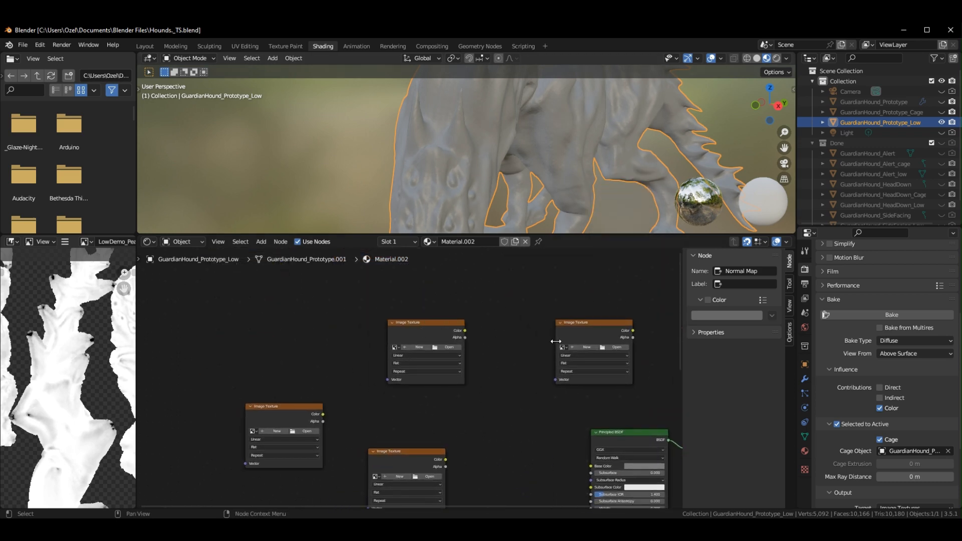
left_click_drag(290, 412, 297, 385)
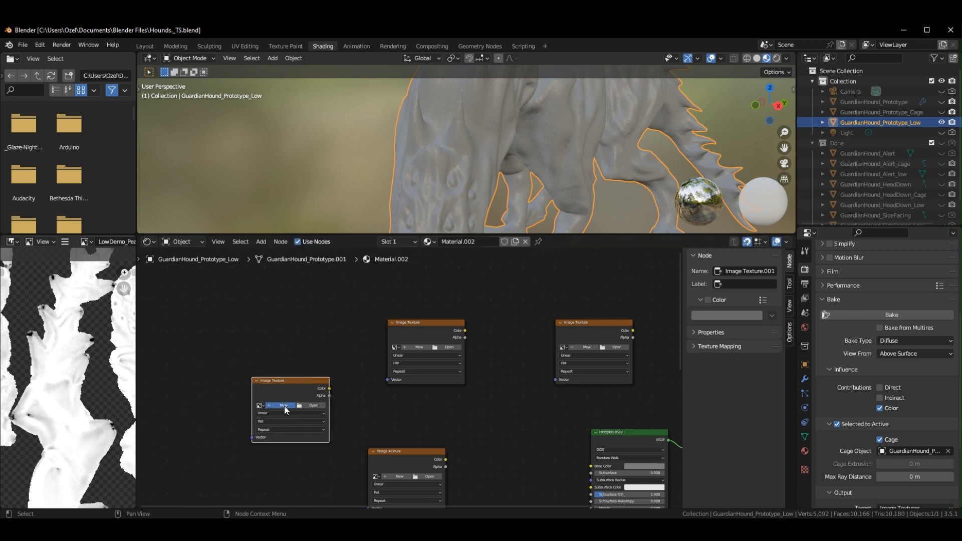
key("KP_Decimal")
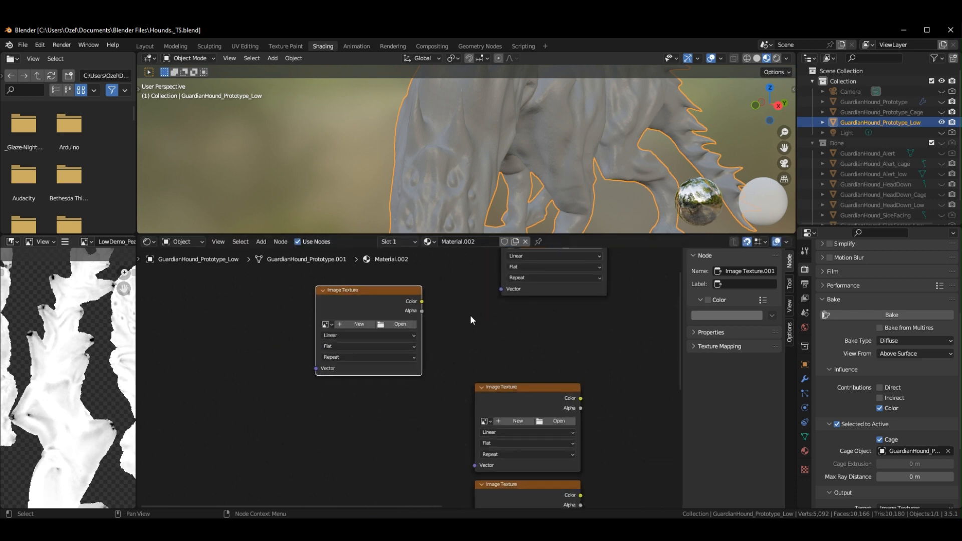
scroll(527, 356, "up", 3)
middle_click_drag(522, 367, 454, 380)
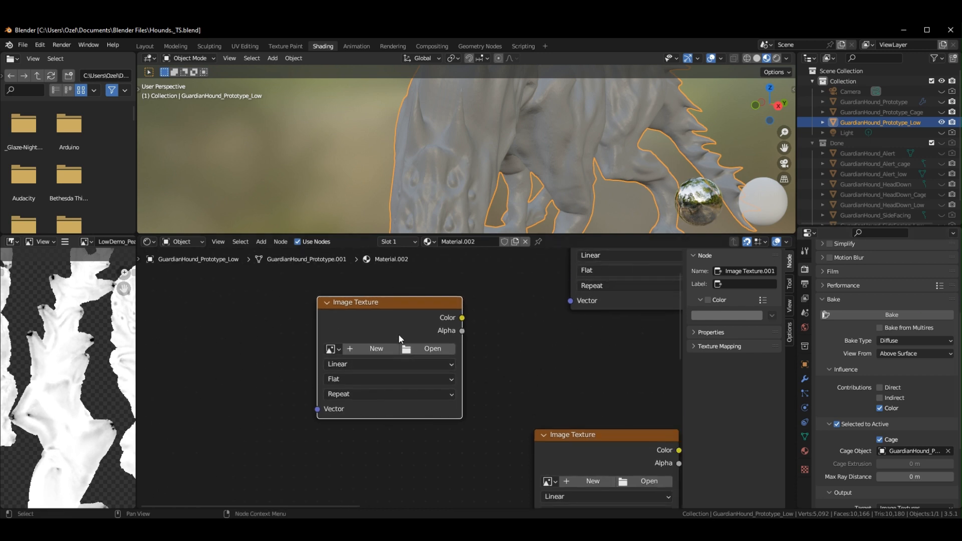
left_click(383, 349)
left_click(440, 364)
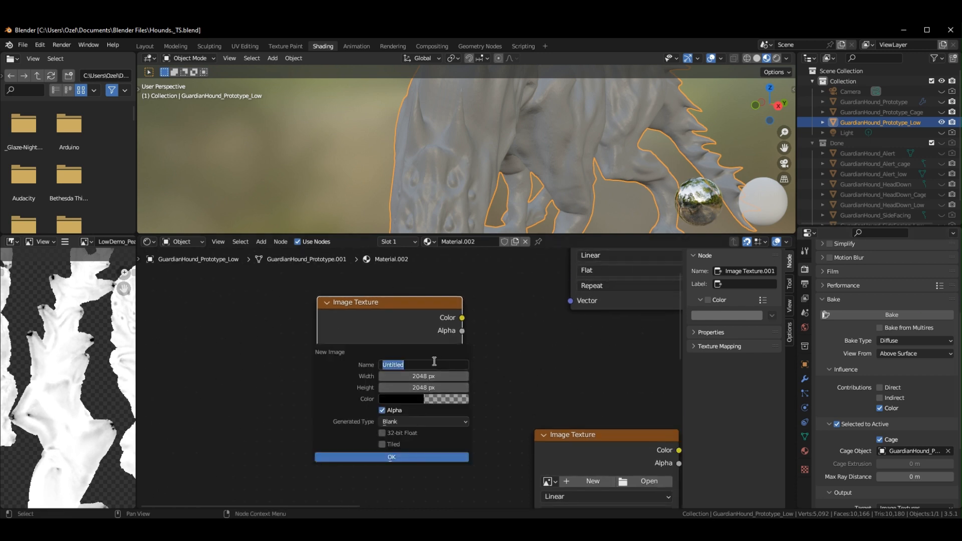
type("Young_Base")
left_click(427, 460)
left_click(426, 459)
Assign the LowDemo_Peak image to the upper-left empty Image Texture node and move the node up and to the left.
middle_click_drag(480, 366, 397, 465)
middle_click_drag(512, 325, 344, 337)
scroll(433, 466, "down", 2)
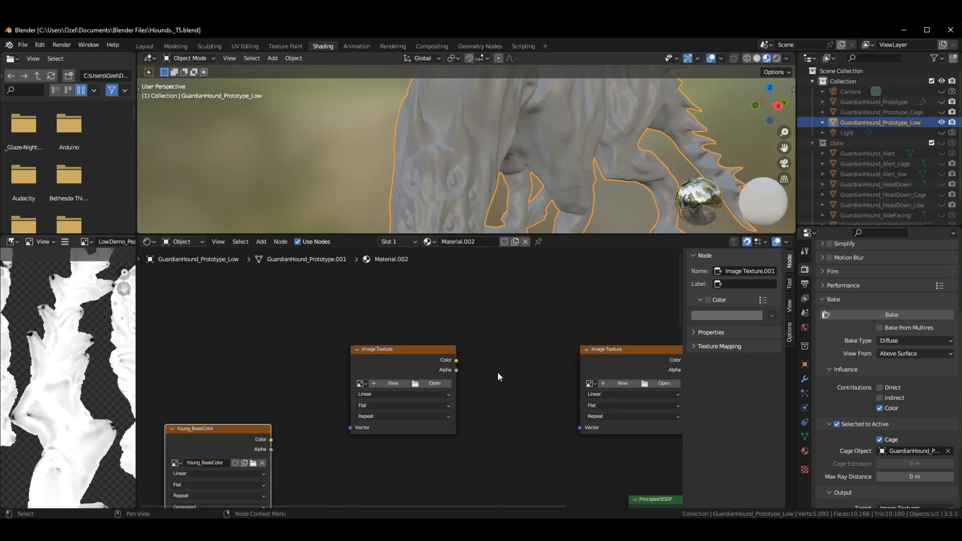
left_click(361, 383)
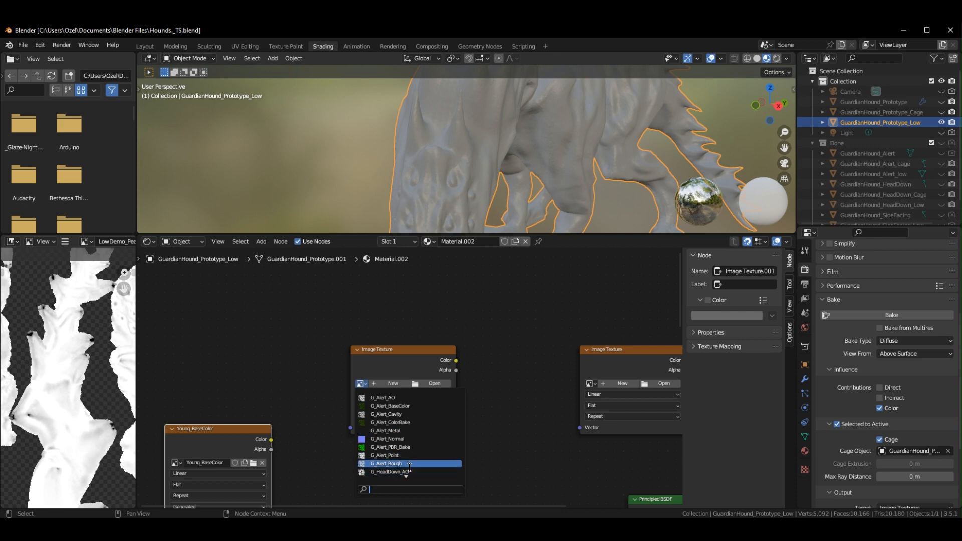
scroll(417, 468, "down", 6)
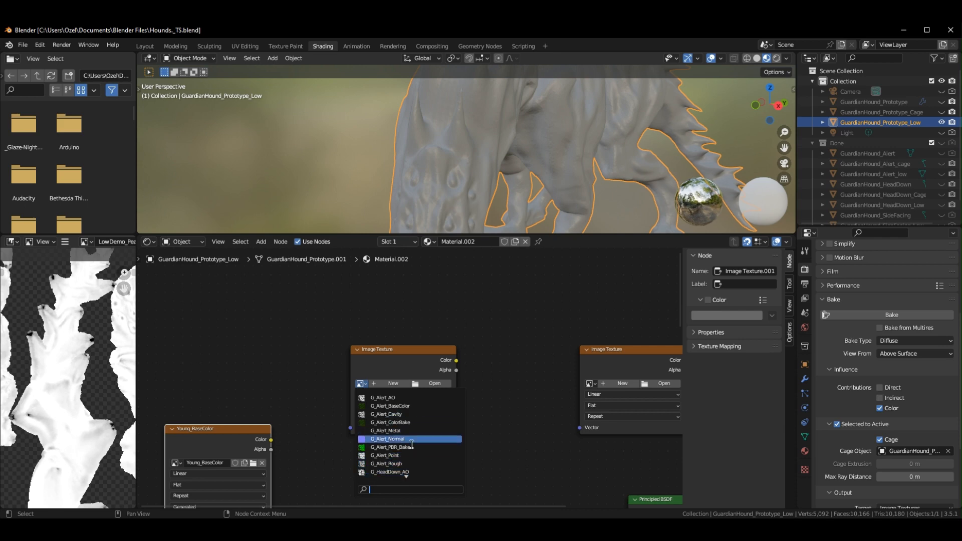
scroll(422, 473, "down", 14)
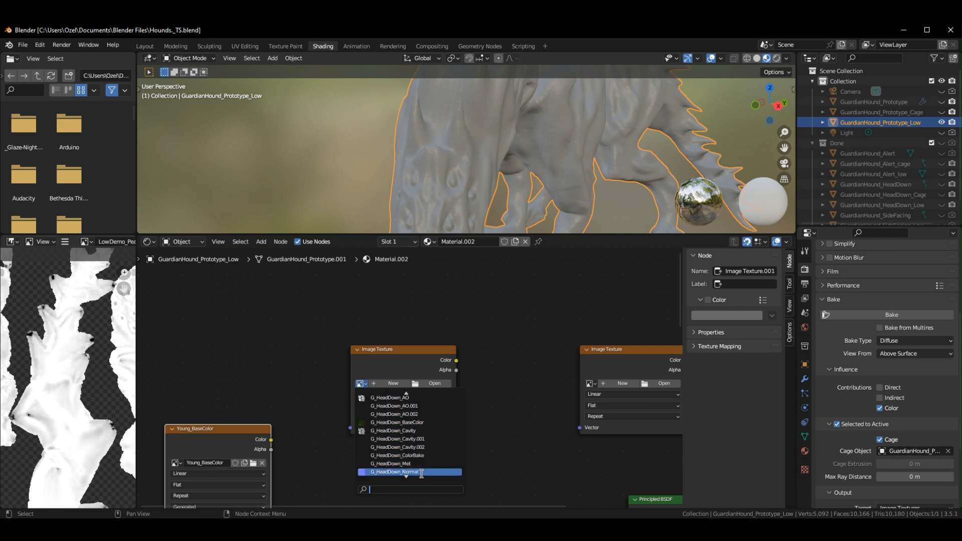
scroll(421, 473, "down", 15)
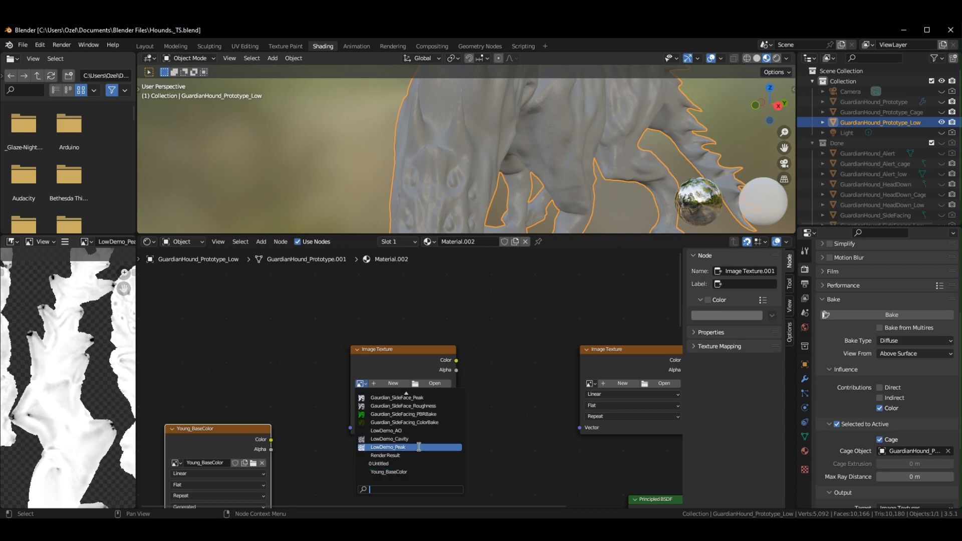
left_click(396, 447)
left_click_drag(426, 352, 363, 289)
Level the upper-right Image Texture node with the LowDemo_Peak node and assign the LowDemo_Cavity image to it.
middle_click_drag(507, 385, 422, 405)
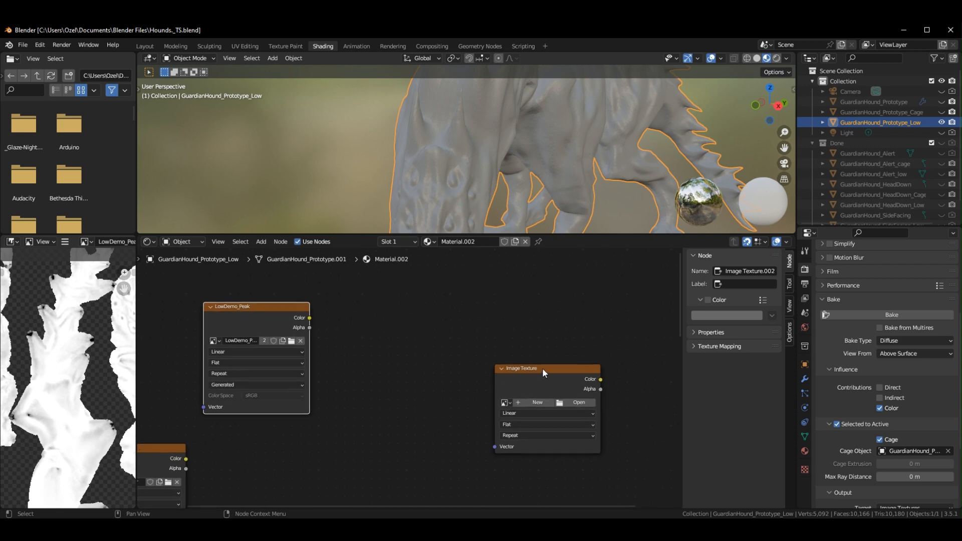
left_click_drag(543, 368, 498, 306)
left_click(460, 341)
scroll(506, 430, "down", 12)
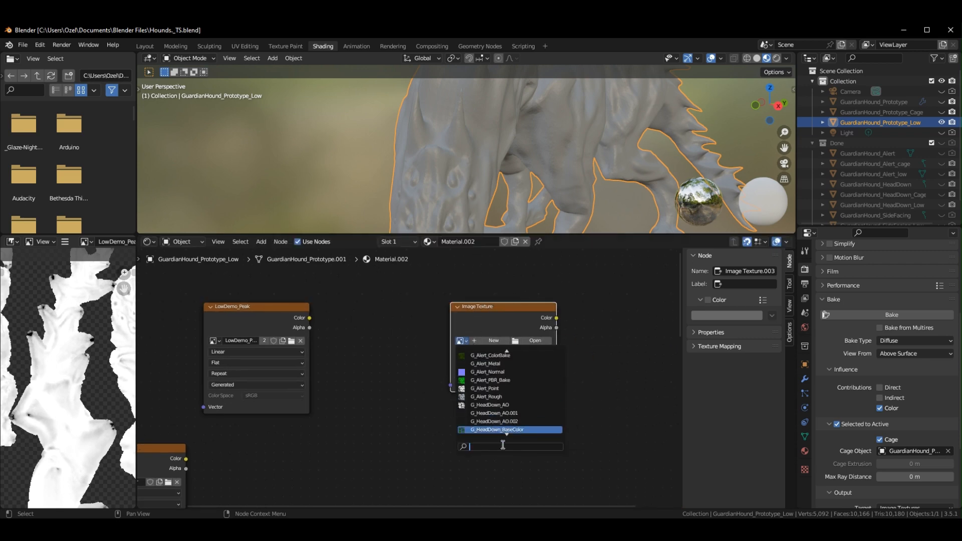
scroll(518, 437, "down", 10)
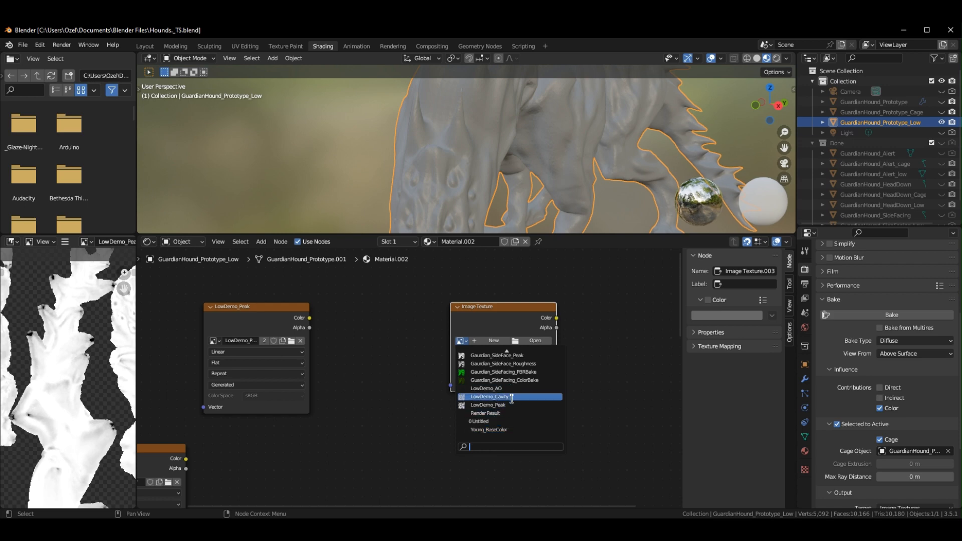
left_click(511, 397)
left_click_drag(501, 305, 531, 300)
Move the Young_BaseColor texture node further up and left, well away from the LowDemo_Peak node.
scroll(416, 374, "down", 6)
middle_click_drag(438, 390, 529, 359)
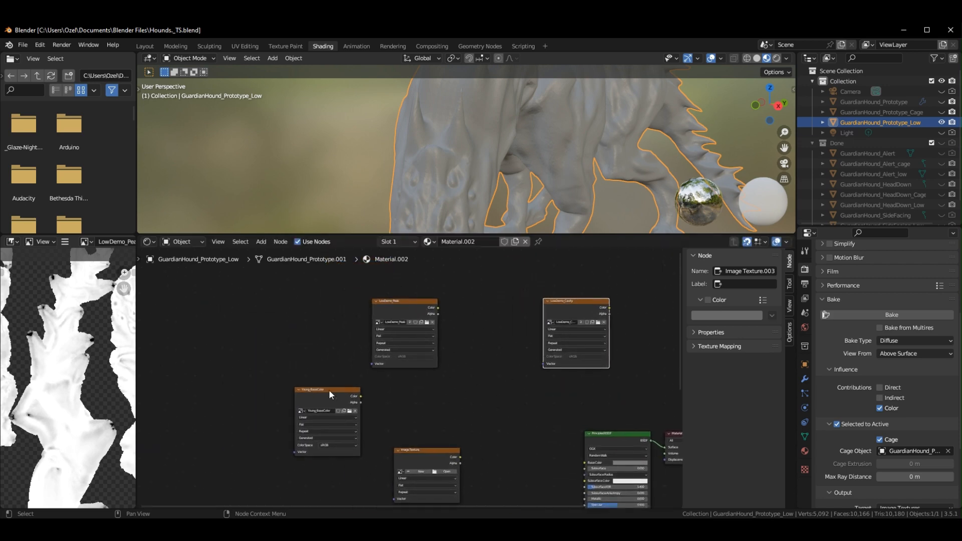
left_click_drag(318, 390, 233, 339)
middle_click_drag(461, 415, 474, 452)
scroll(361, 359, "down", 5)
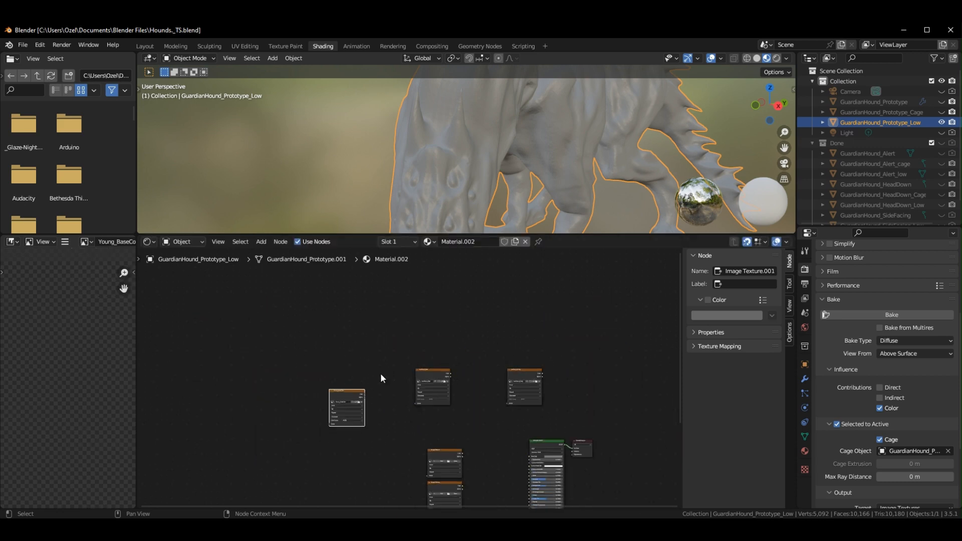
scroll(415, 444, "up", 4)
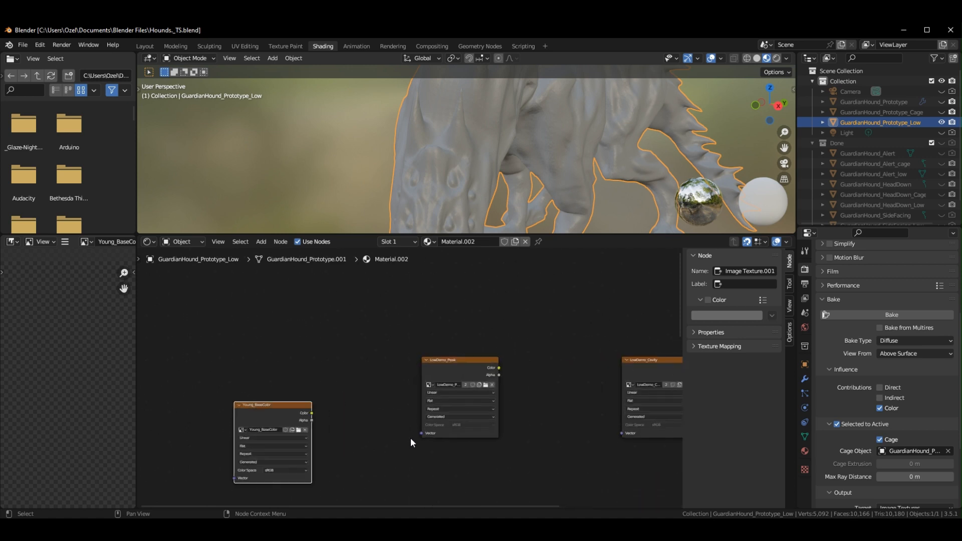
middle_click_drag(410, 440, 571, 373)
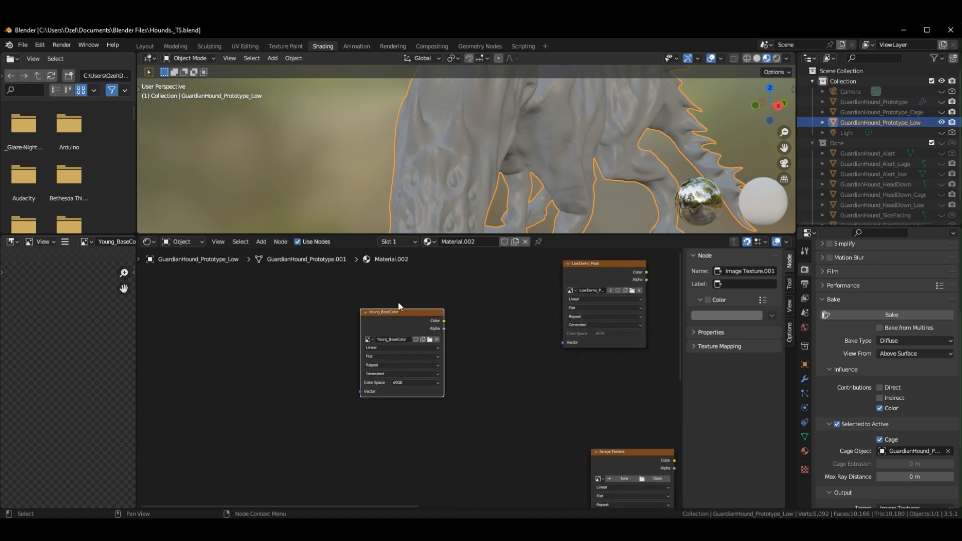
left_click_drag(411, 316, 244, 287)
Move the LowDemo_Peak texture node to the left and place a ColorRamp node to its right.
middle_click_drag(494, 321, 330, 375)
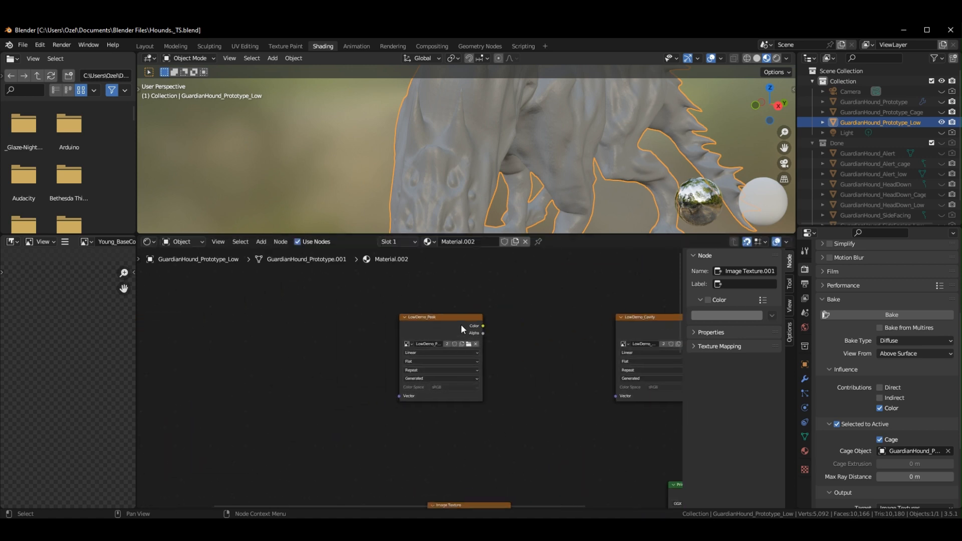
left_click_drag(418, 316, 250, 314)
right_click(386, 317)
mouse_move(386, 319)
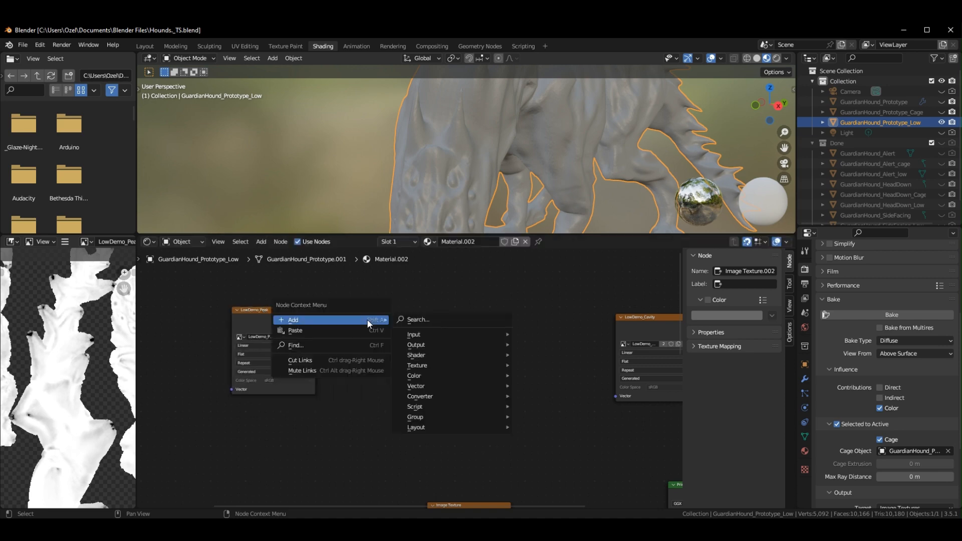
left_click(464, 319)
type("rm")
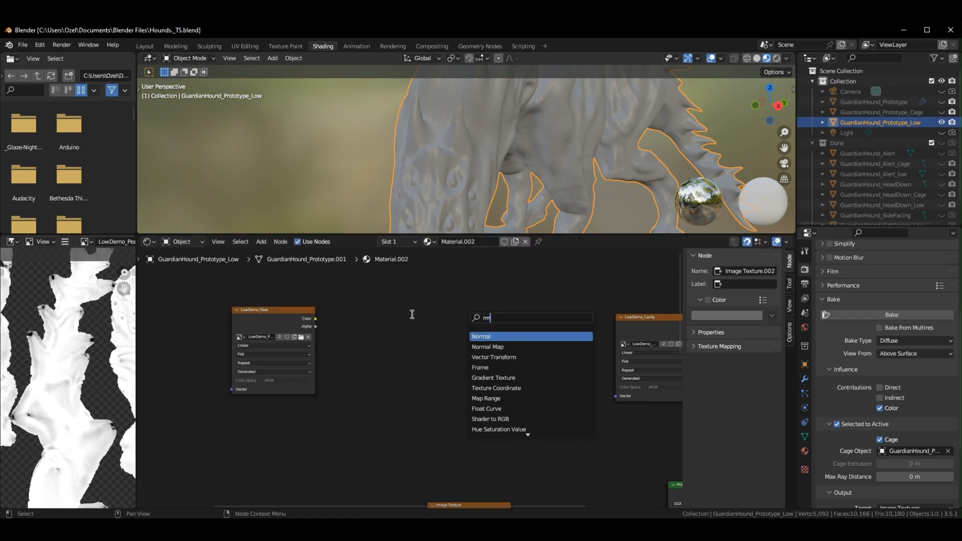
key("BackSpace")
type("am")
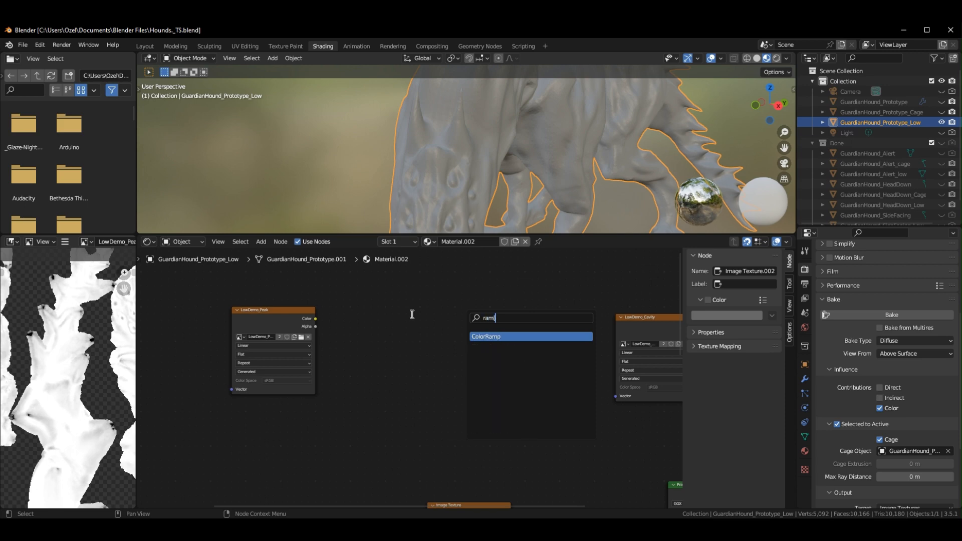
key("BackSpace")
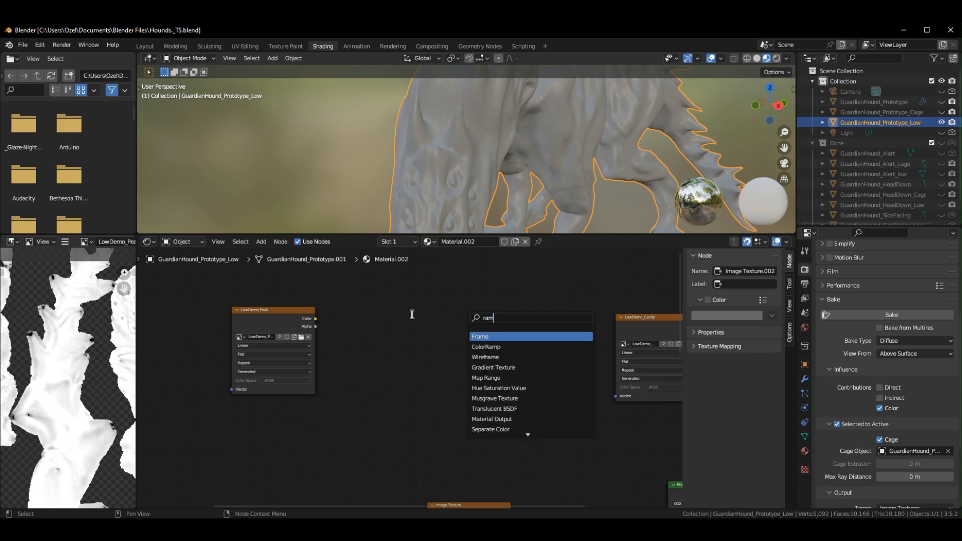
left_click(493, 346)
left_click(399, 352)
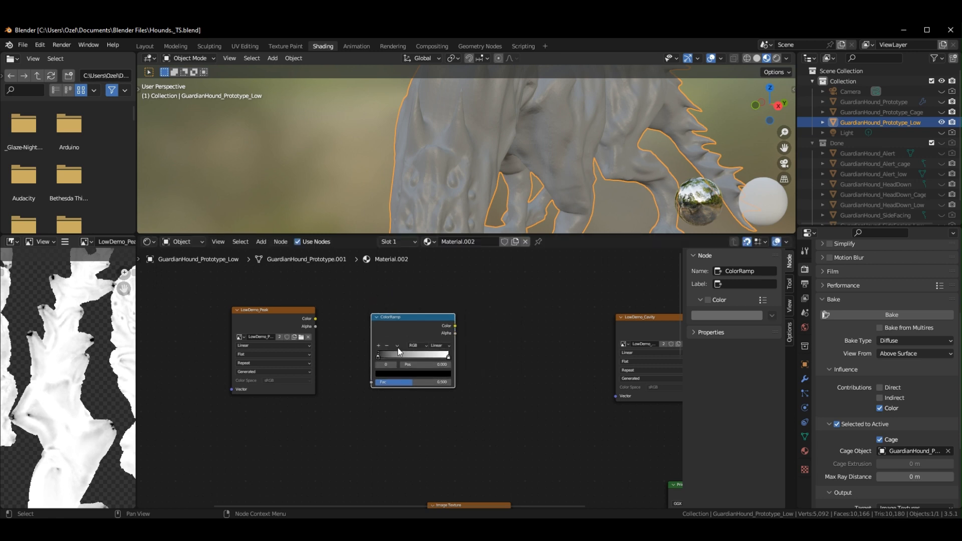
Duplicate the ColorRamp node beside the peak texture and place the copy to the right of the LowDemo_Cavity texture node.
key("ctrl+c")
middle_click_drag(506, 384, 246, 368)
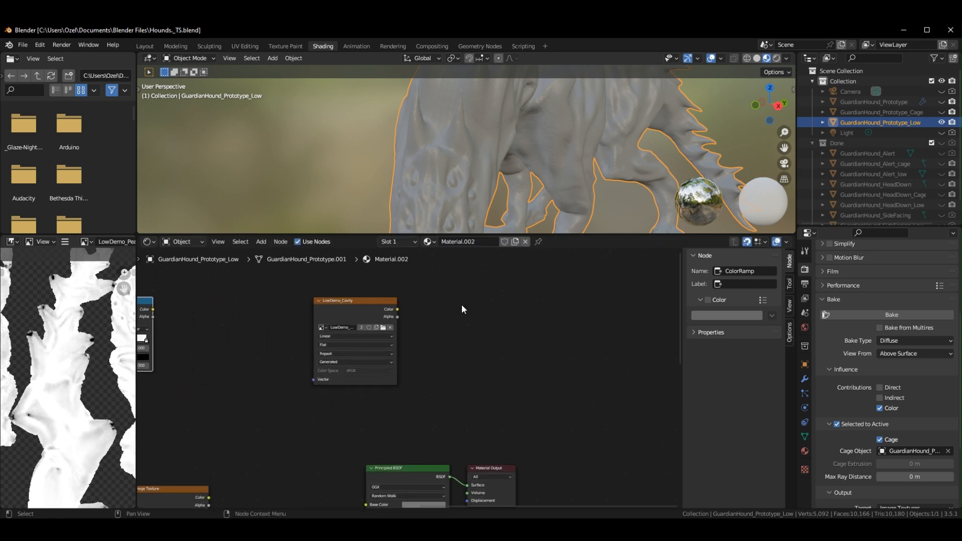
key("ctrl+v")
middle_click_drag(235, 324, 425, 323)
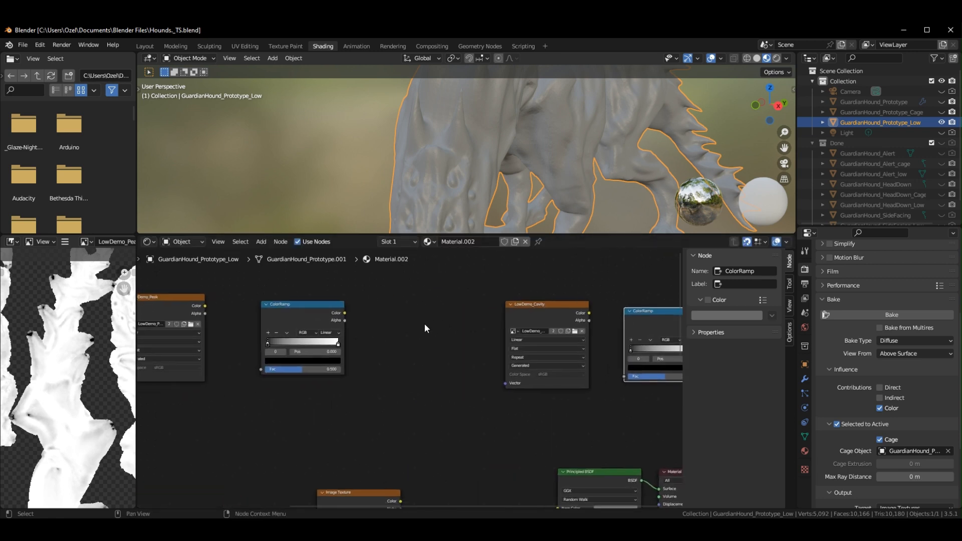
Add a color Mix node to the right of the ColorRamp that sits beside LowDemo_Peak.
right_click(380, 316)
mouse_move(380, 315)
left_click(456, 315)
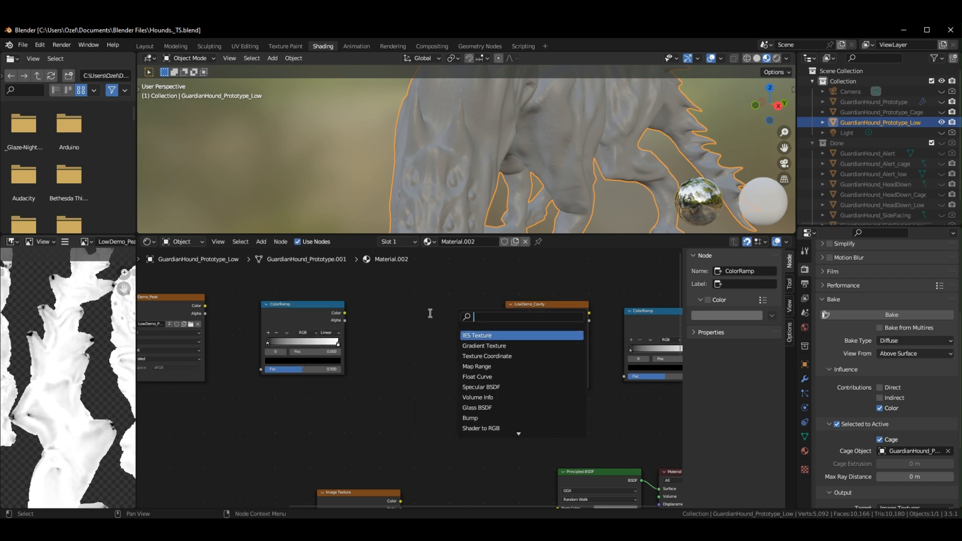
type("mix")
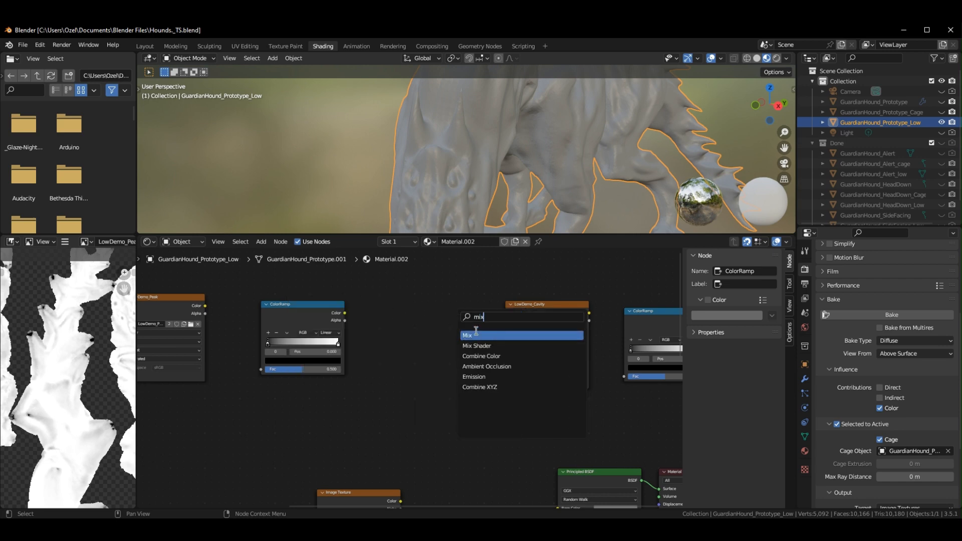
left_click(475, 335)
left_click(397, 340)
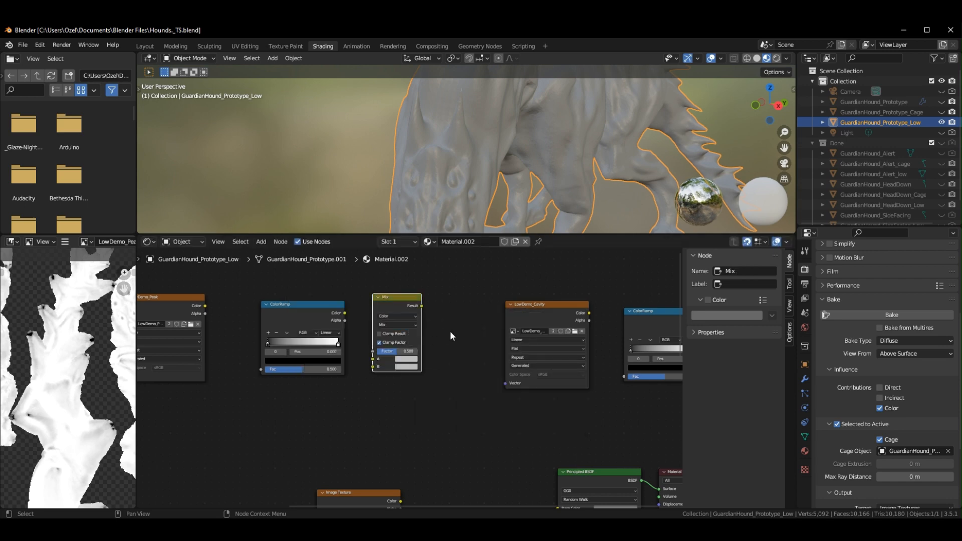
Line up the LowDemo_Peak and ColorRamp nodes with the Mix node, and connect LowDemo_Peak's Color to the ramp's Fac.
scroll(450, 330, "up", 2)
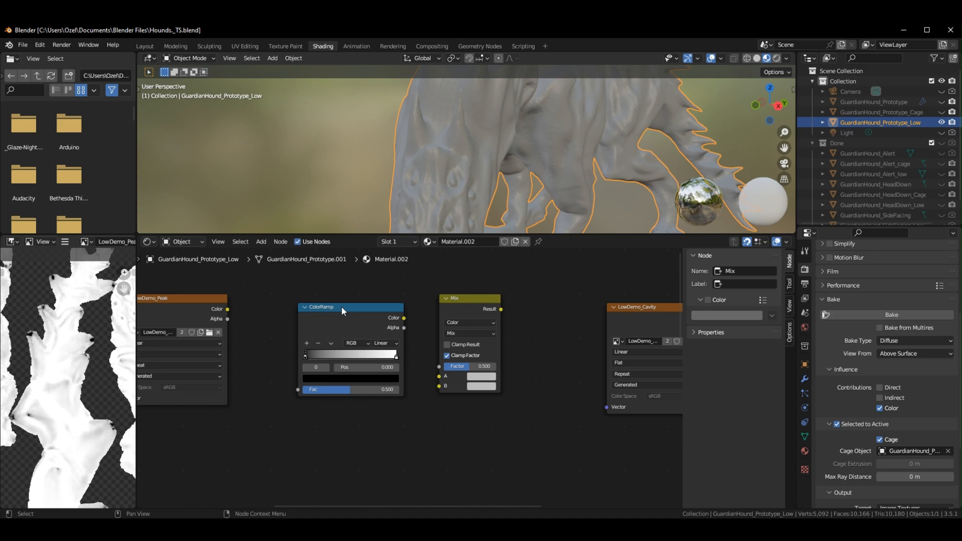
left_click_drag(364, 297, 359, 296)
left_click_drag(194, 301, 248, 301)
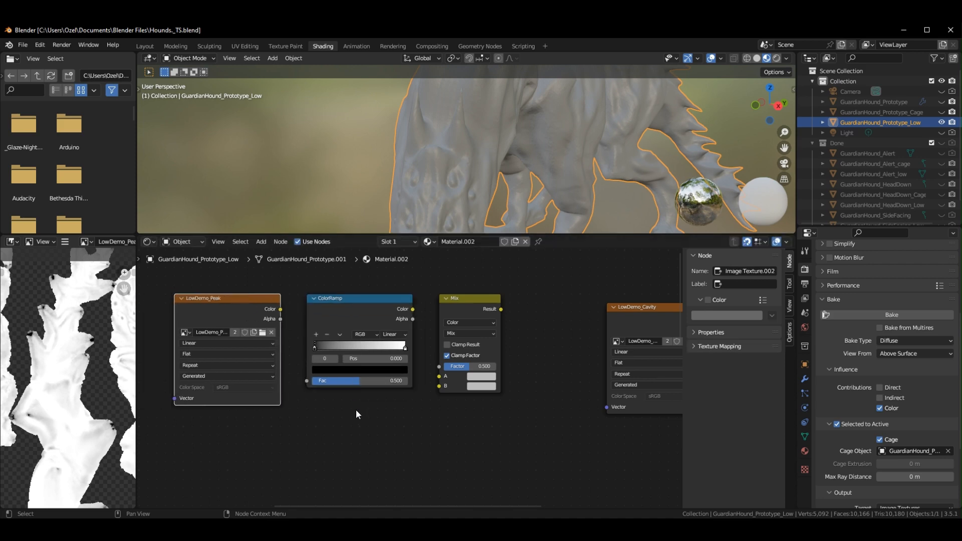
middle_click_drag(357, 414, 371, 441)
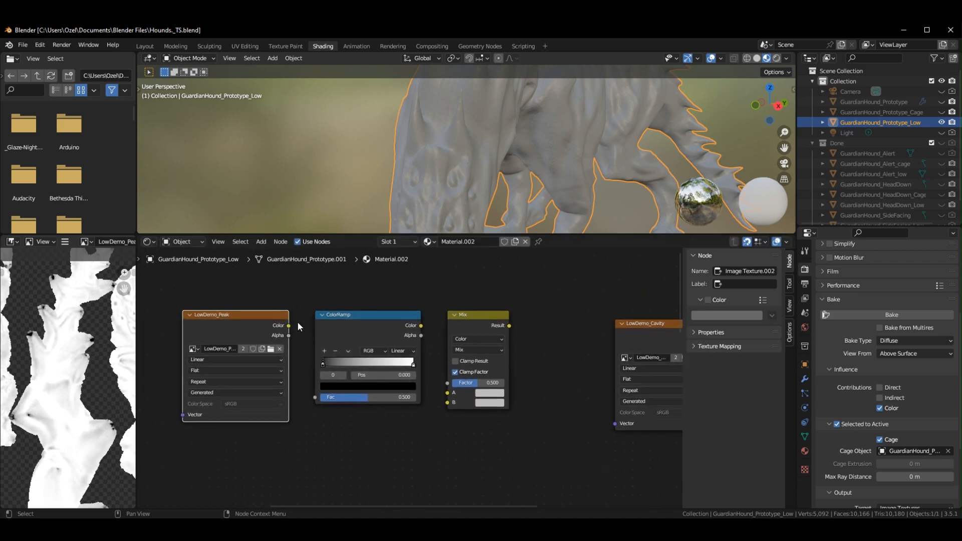
middle_click_drag(552, 346, 603, 331)
scroll(596, 336, "up", 3)
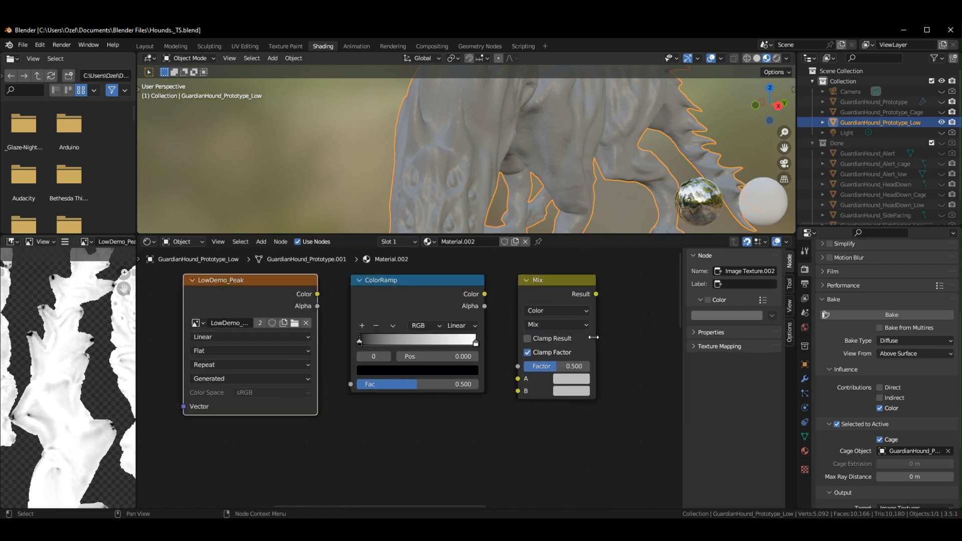
middle_click_drag(415, 417, 460, 438)
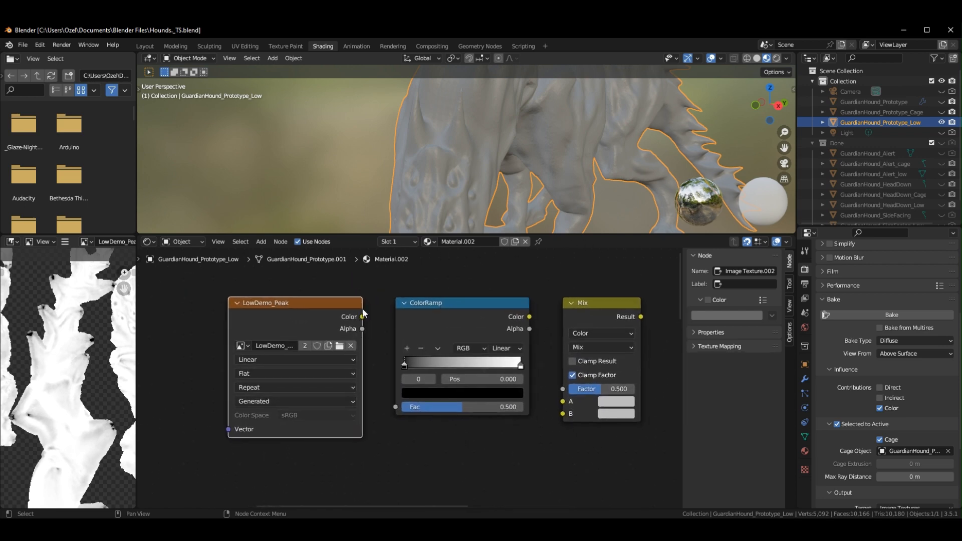
left_click_drag(362, 317, 388, 407)
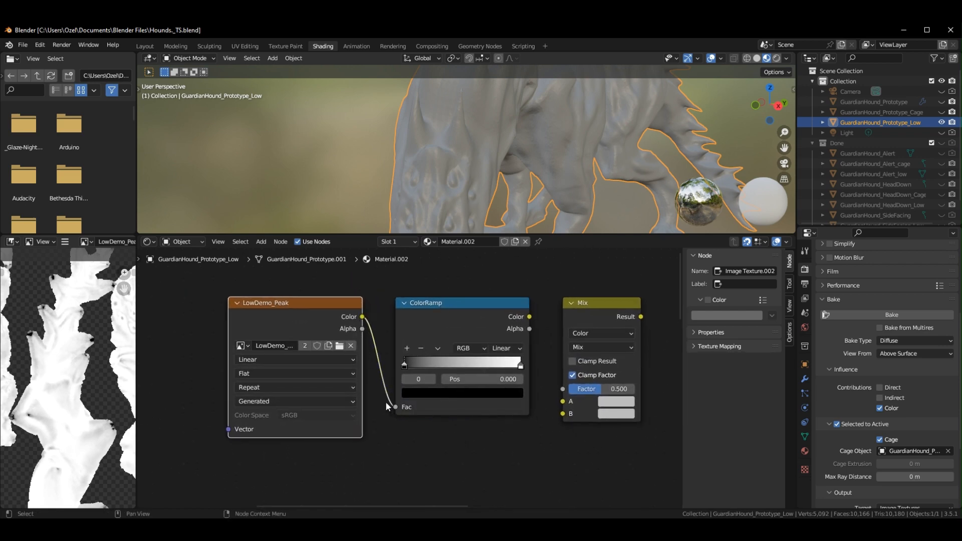
Change the first color stop of the peak ColorRamp to white with a value of 1.000.
middle_click_drag(518, 417, 420, 407)
left_click(428, 370)
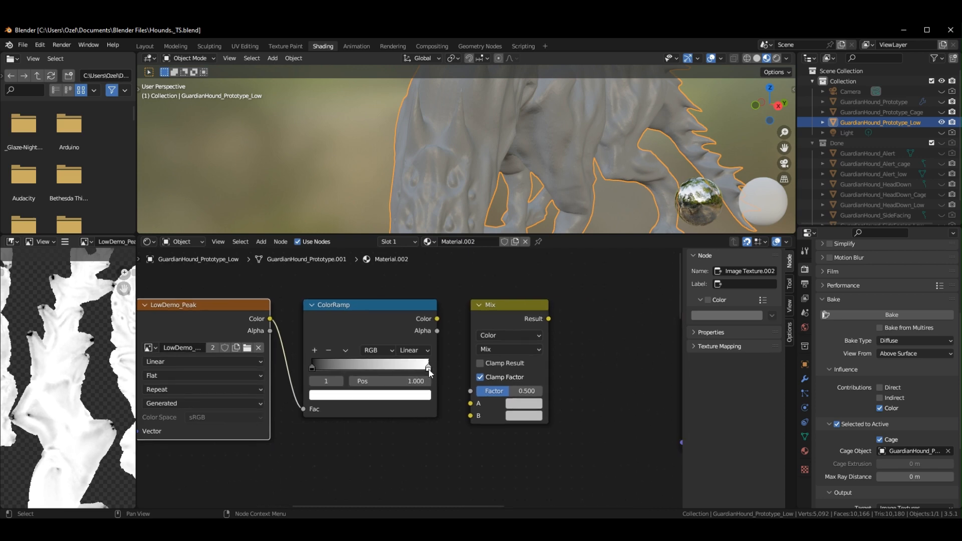
left_click(312, 368)
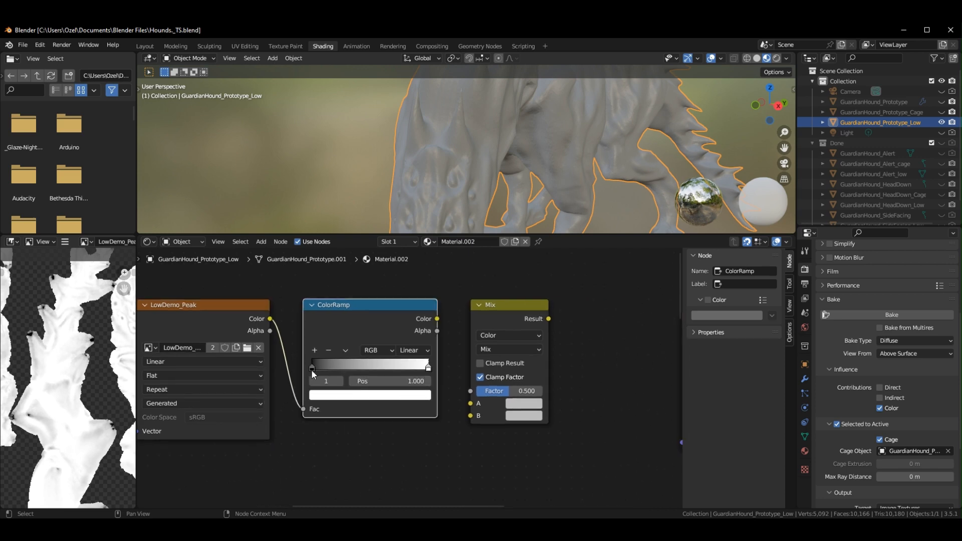
left_click(400, 394)
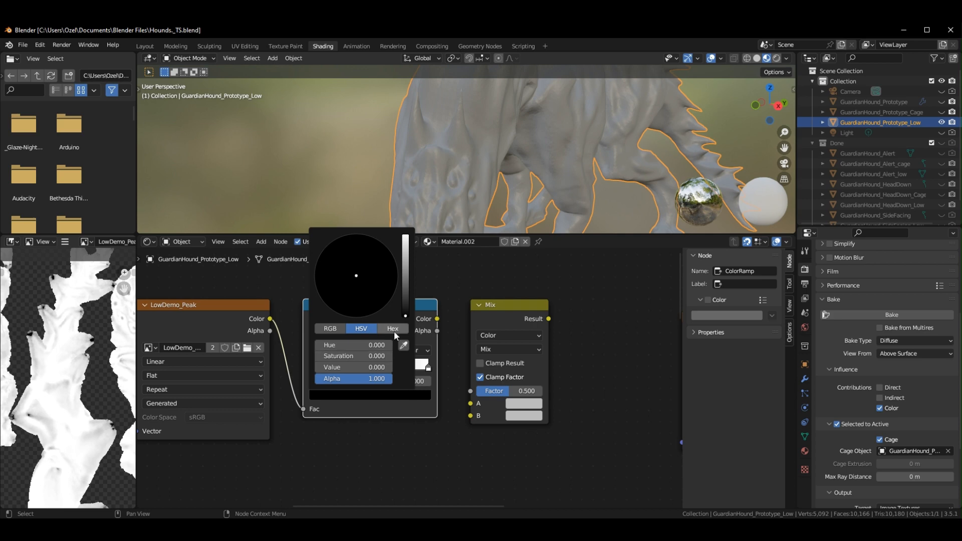
left_click_drag(323, 368, 434, 253)
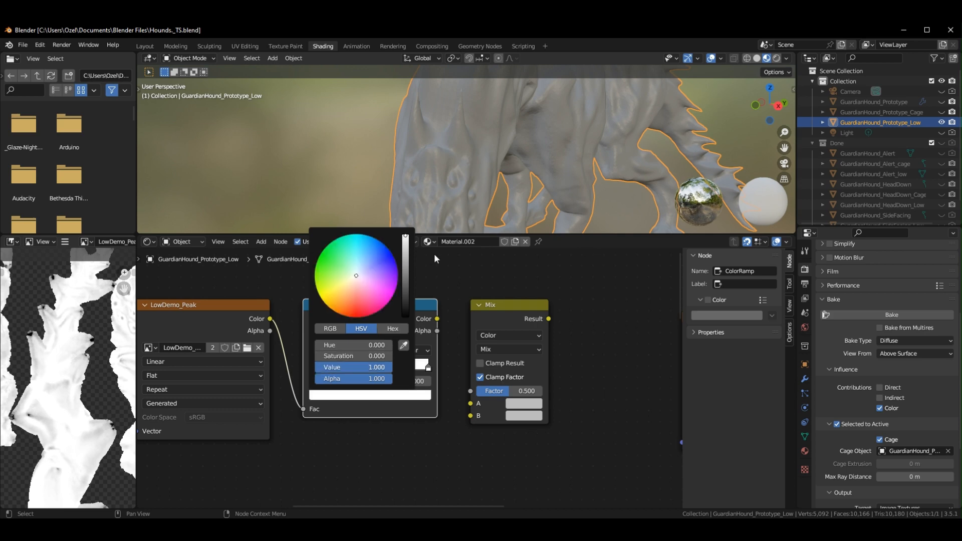
Make the peak ramp's last stop fully transparent black and connect the ramp's Alpha output to the Mix node's Factor.
left_click(428, 368)
left_click(420, 395)
left_click_drag(379, 369, 325, 368)
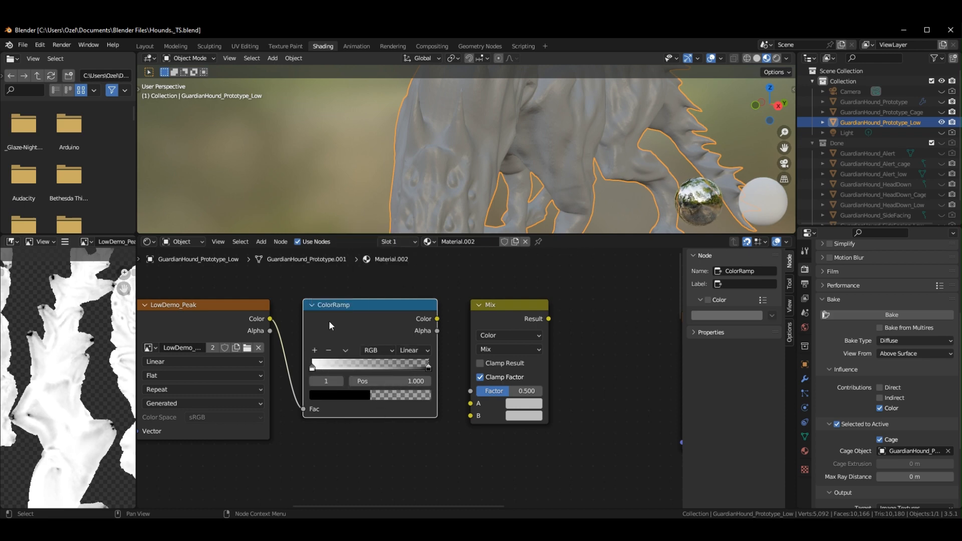
left_click_drag(436, 330, 471, 391)
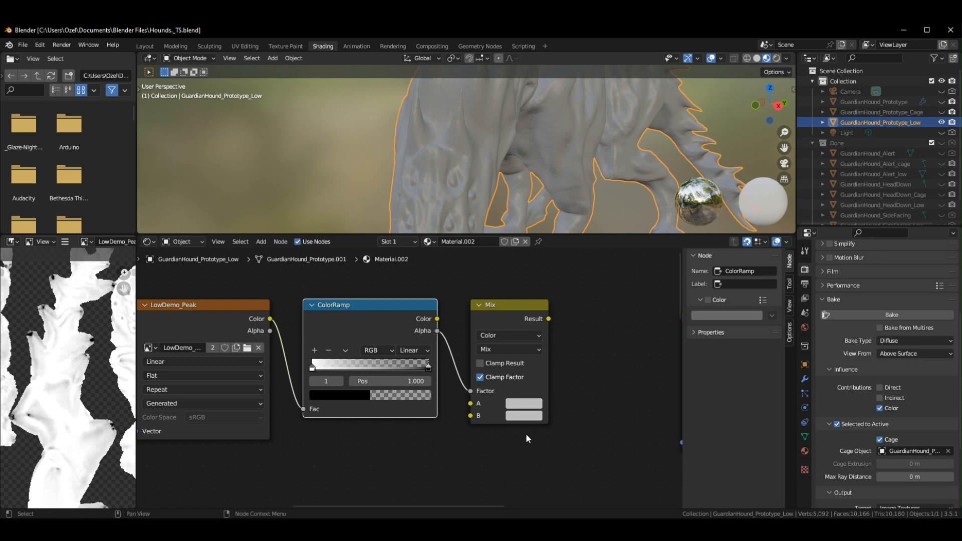
Connect LowDemo_Cavity's Color to the Fac of its ColorRamp, with a Mix node placed to the right of the ramp.
mouse_move(526, 439)
middle_mouse_down()
mouse_move(414, 414)
mouse_move(536, 395)
mouse_move(259, 370)
middle_mouse_up()
middle_click_drag(561, 449, 469, 436)
left_click_drag(388, 294, 490, 354)
left_click_drag(567, 354, 441, 361)
Set the cavity ColorRamp's first stop to white and its last stop to fully transparent black.
left_click(515, 385)
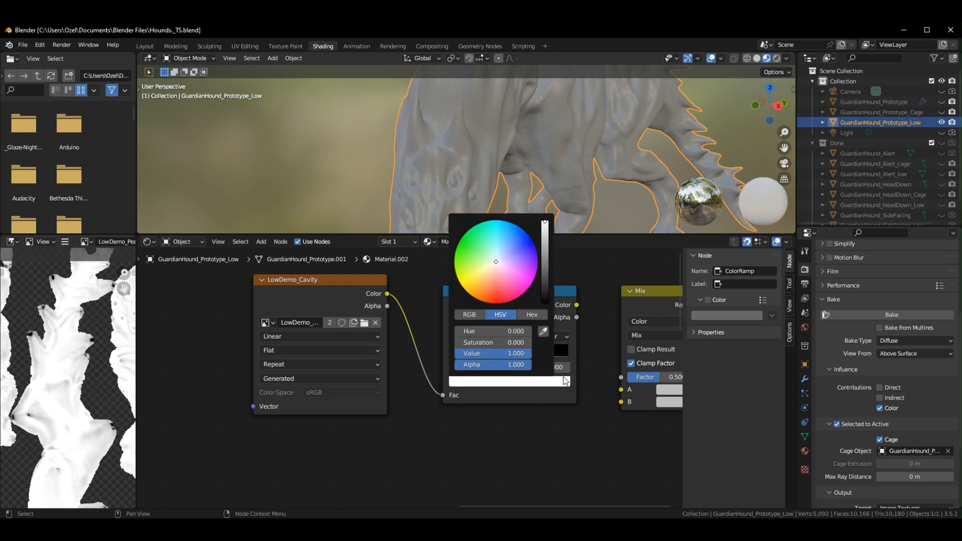
left_click(534, 355)
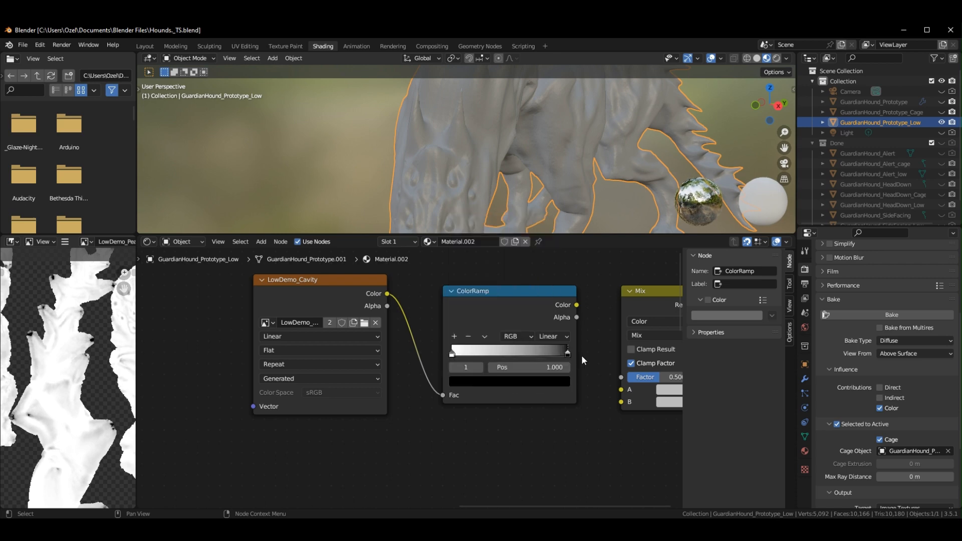
left_click(555, 381)
left_click_drag(528, 364, 392, 243)
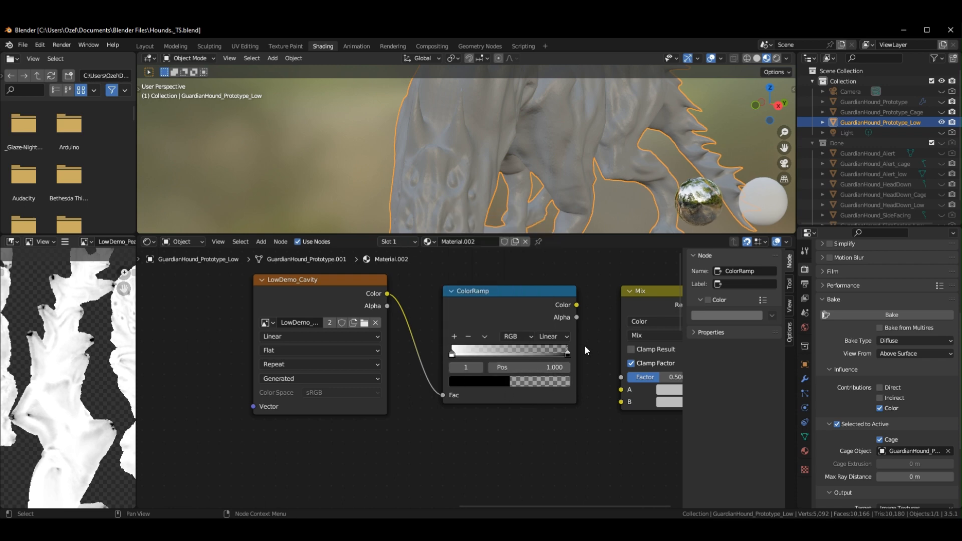
Connect the cavity ramp's Alpha output to its Mix node's Factor and level the LowDemo_Cavity node with the ramp.
left_click_drag(577, 318, 601, 380)
middle_click_drag(577, 405, 452, 398)
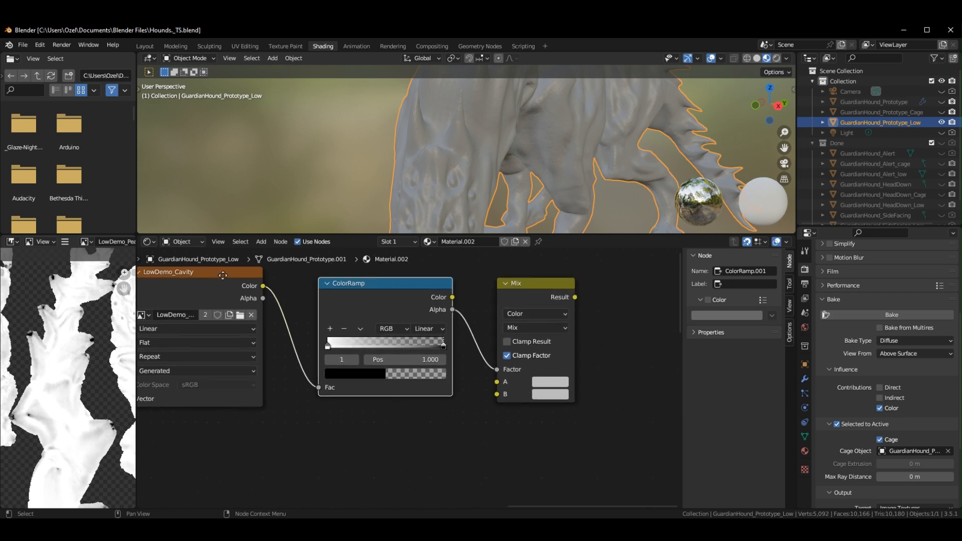
mouse_move(222, 275)
left_mouse_down()
mouse_move(222, 287)
mouse_move(233, 286)
left_mouse_up()
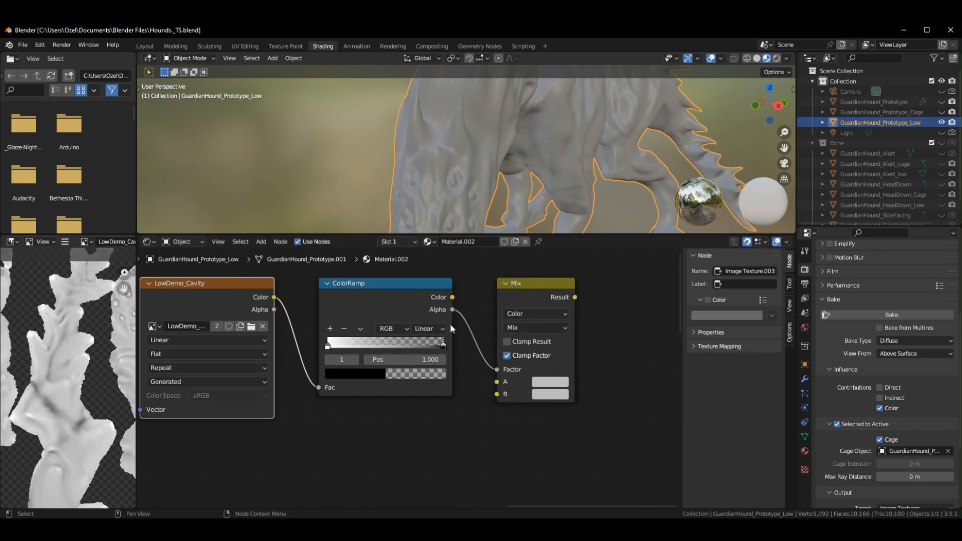
Set the cavity Mix node's blending mode to Multiply and join the three cavity nodes in a new frame.
left_click(538, 328)
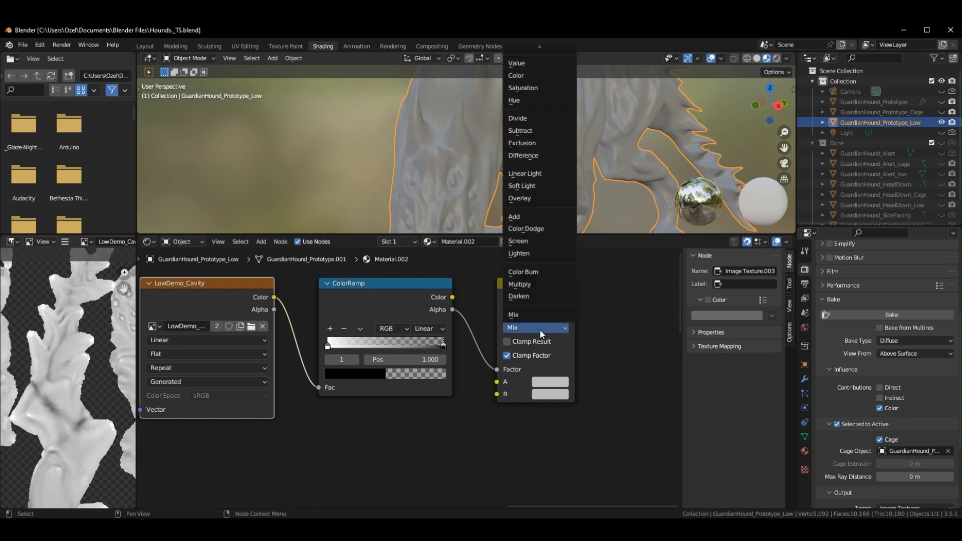
left_click(545, 284)
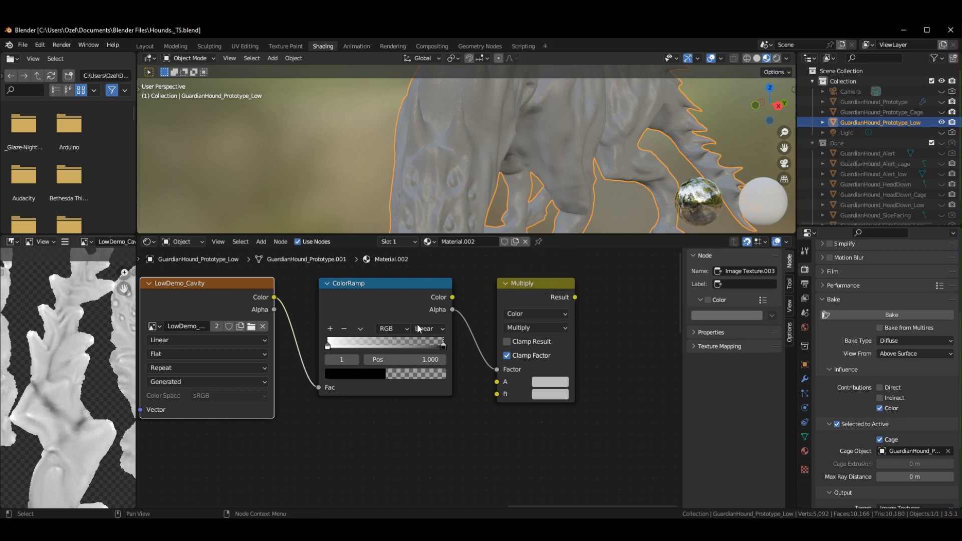
scroll(417, 326, "down", 2)
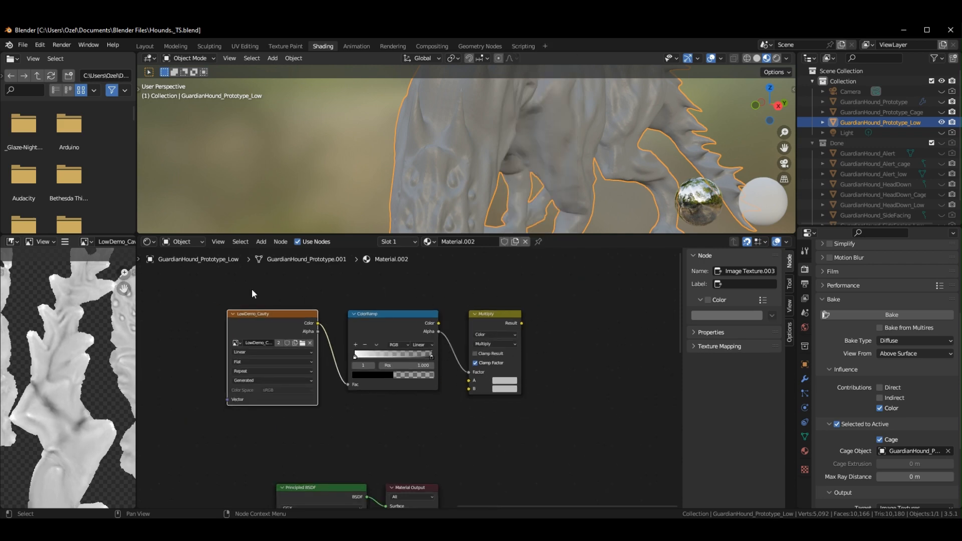
left_click_drag(211, 291, 523, 435)
right_click(488, 317)
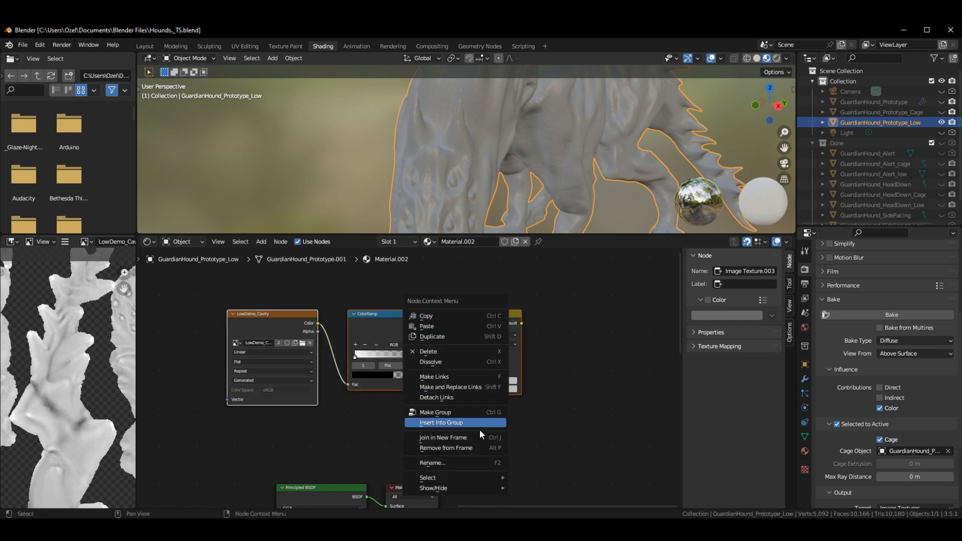
left_click(490, 438)
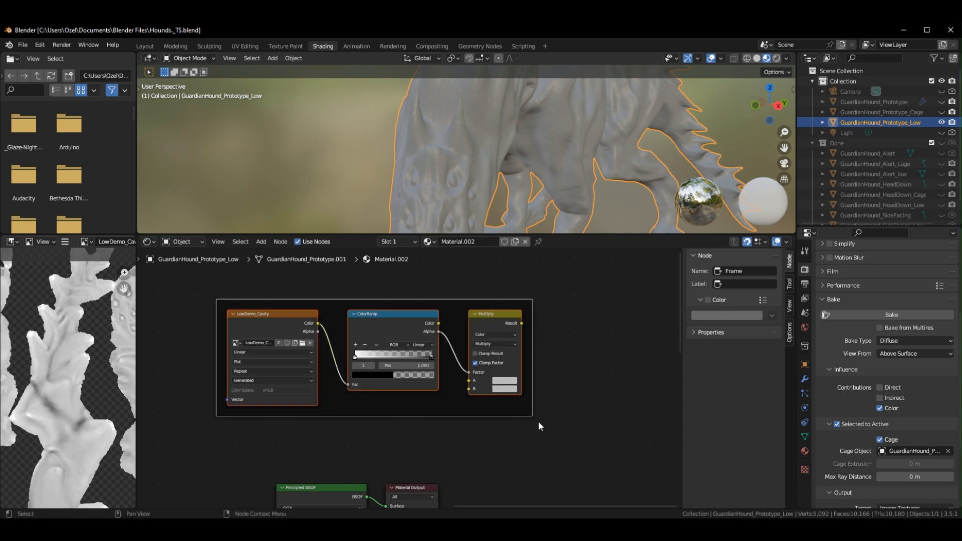
Set the blending mode of the Mix node in the LowDemo_Peak chain to Lighten.
scroll(471, 386, "up", 3)
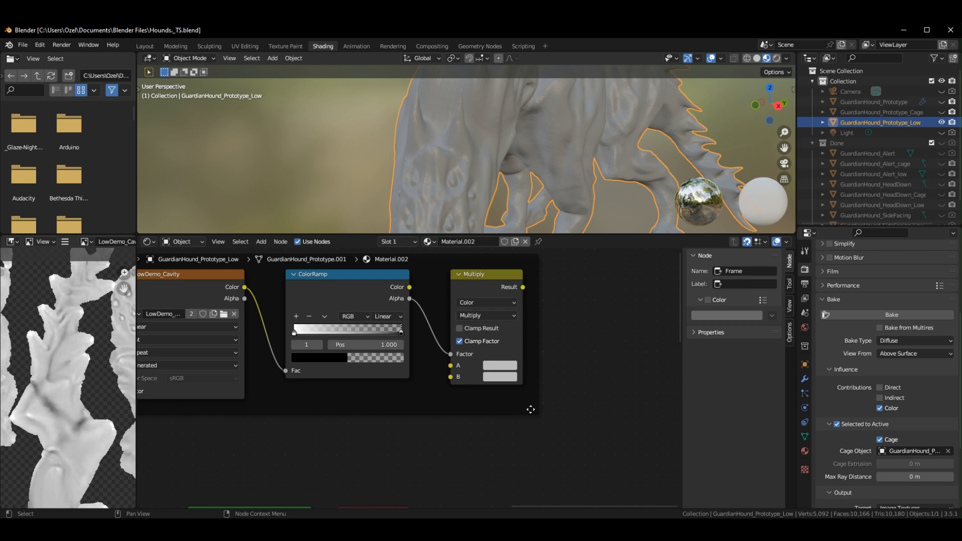
middle_click_drag(377, 424, 669, 413)
middle_click_drag(251, 382, 607, 434)
scroll(377, 363, "down", 1)
left_click(571, 338)
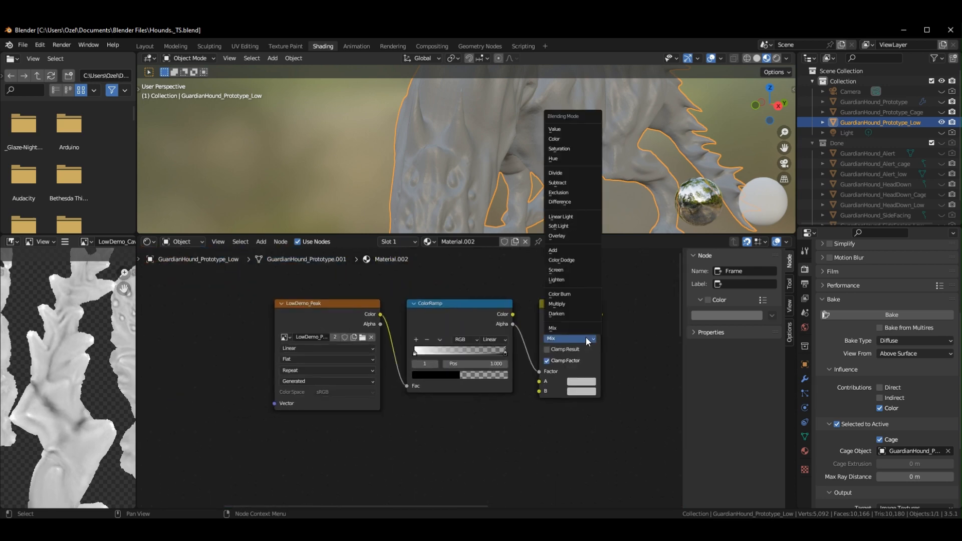
left_click(573, 280)
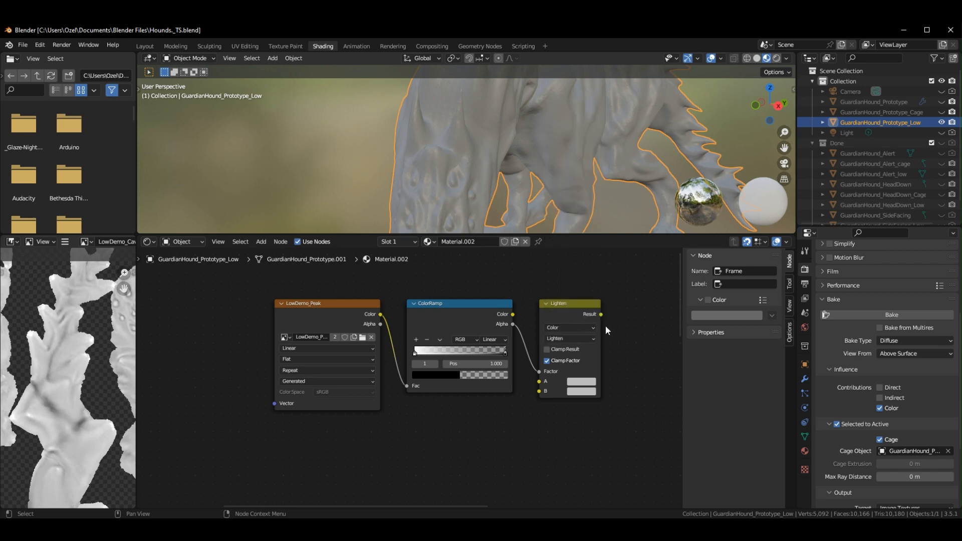
Join the LowDemo_Peak texture, its ColorRamp and the Lighten node in a new frame.
middle_click_drag(605, 325, 547, 334)
left_click_drag(181, 285, 591, 438)
right_click(517, 380)
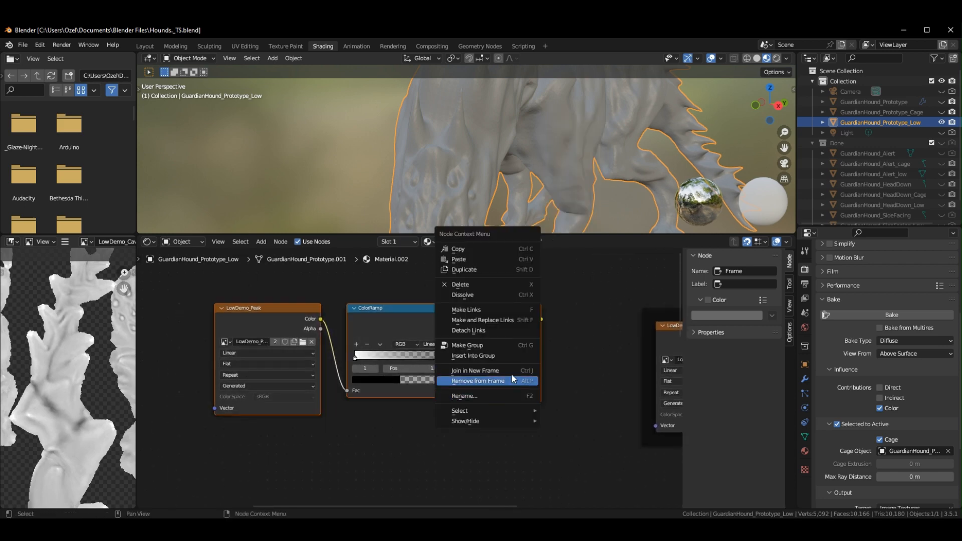
left_click(512, 373)
Move the Young_BaseColor texture node close to the peak frame and connect its Color output to the Lighten node's A input.
scroll(501, 443, "down", 2)
middle_click_drag(478, 442, 538, 402)
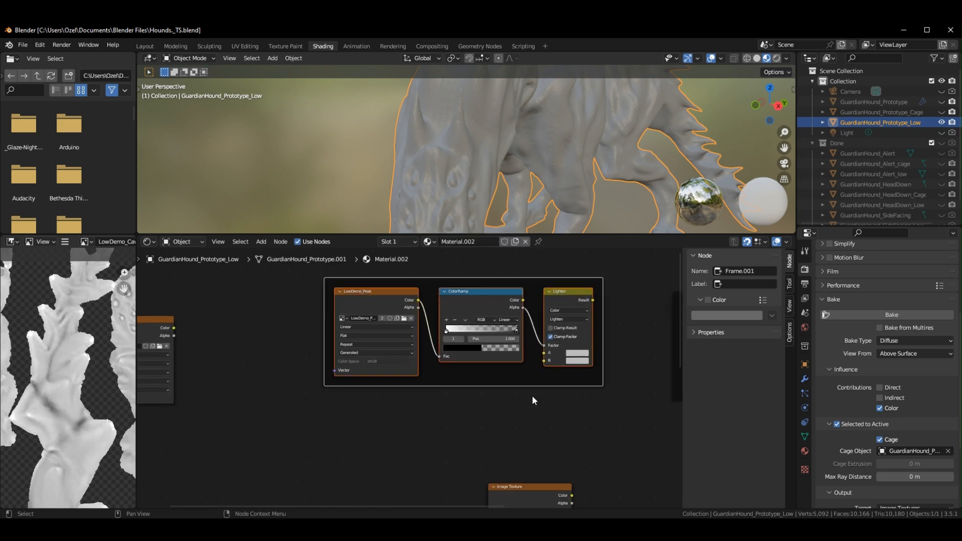
middle_click_drag(319, 357, 376, 366)
left_click_drag(195, 327, 329, 318)
middle_click_drag(426, 419, 328, 376)
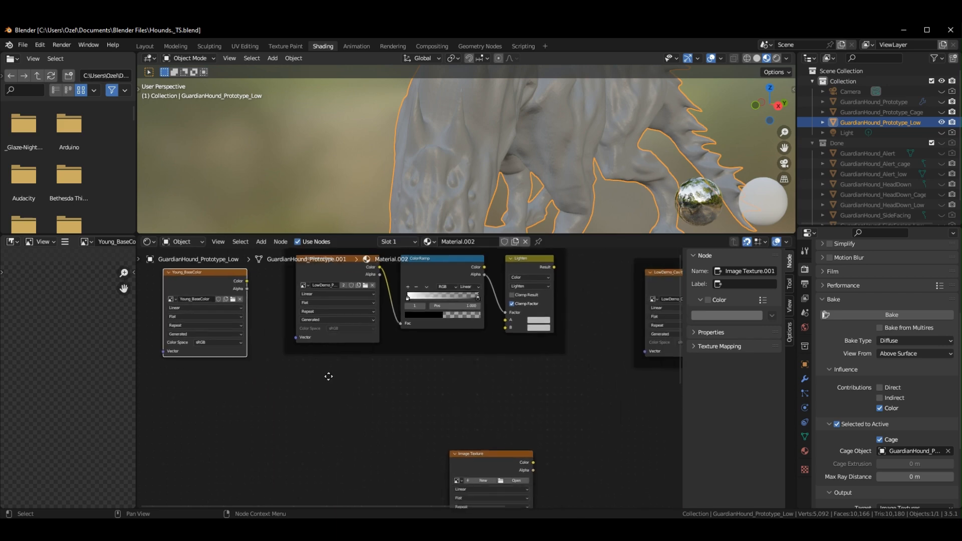
left_click_drag(245, 280, 504, 319)
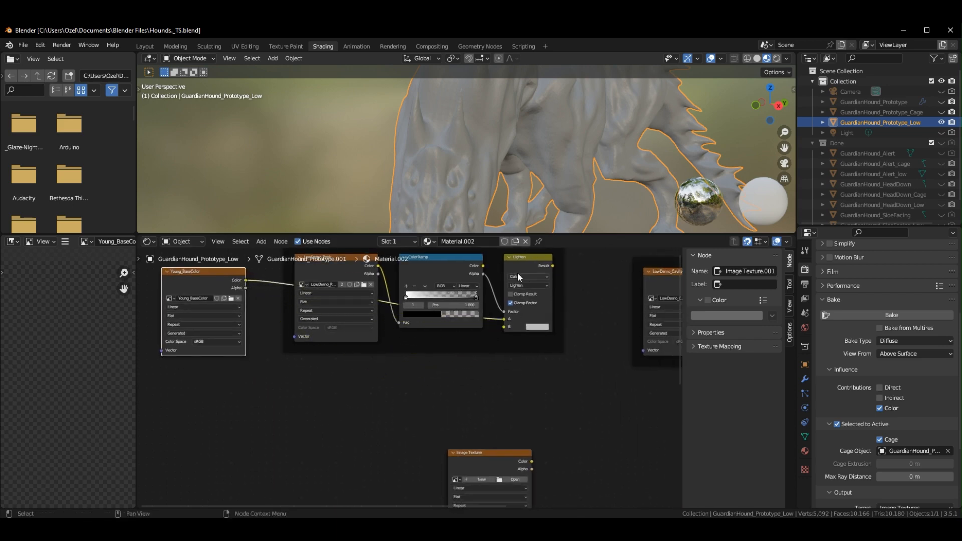
Connect the Lighten node's Result to the A input of the Multiply node in the cavity frame.
middle_click_drag(517, 276, 309, 340)
left_click_drag(300, 335, 615, 401)
middle_click_drag(631, 452, 426, 409)
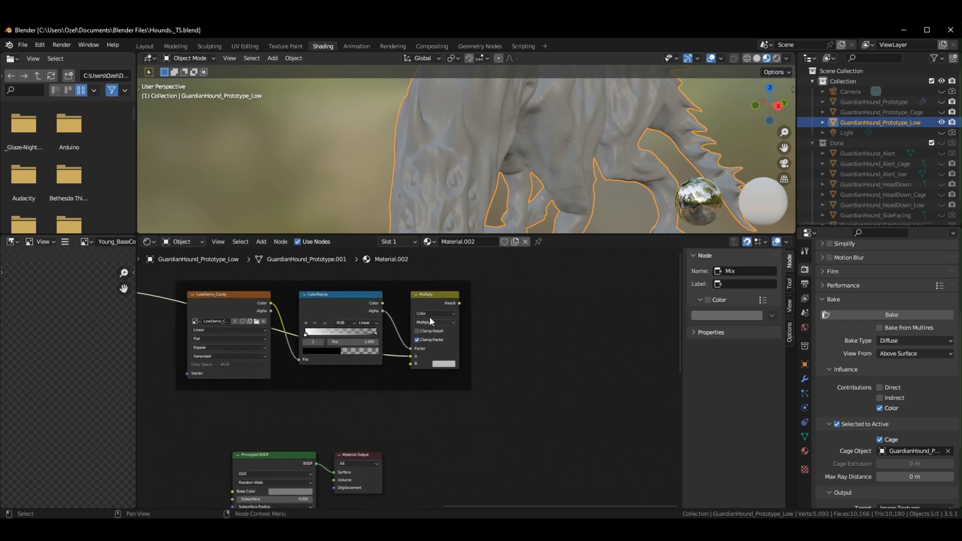
Connect the cavity Multiply node's Result to the Principled BSDF's Base Color and inspect the shaded hound in an enlarged viewport.
left_click_drag(456, 302, 232, 488)
middle_click_drag(281, 426, 540, 444)
left_click_drag(571, 233, 577, 385)
scroll(588, 303, "down", 6)
scroll(593, 260, "up", 1)
scroll(549, 264, "up", 4)
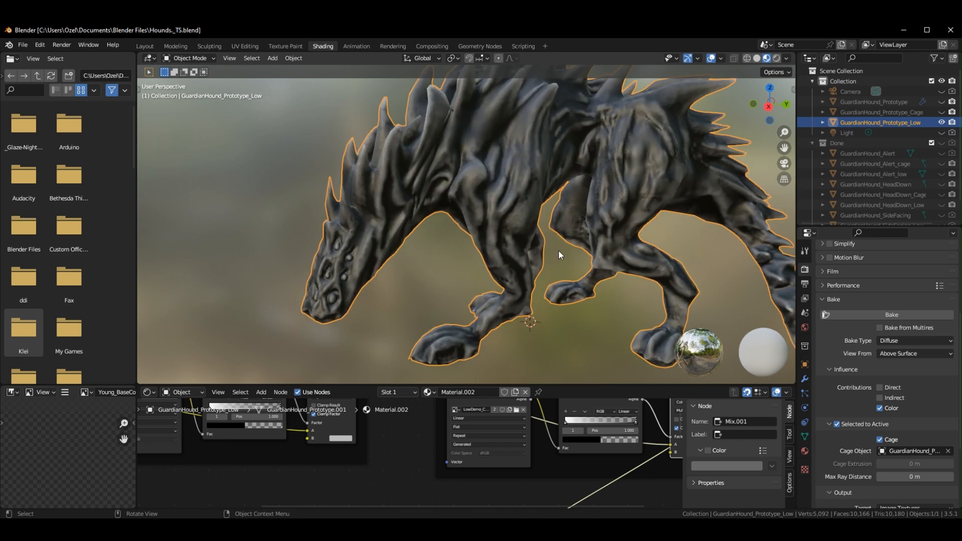
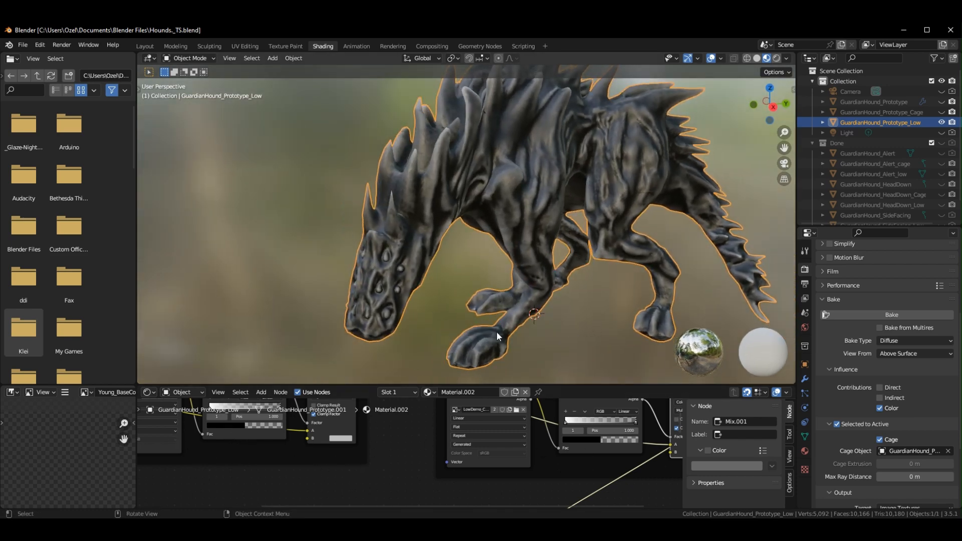
middle_click_drag(485, 201, 520, 262)
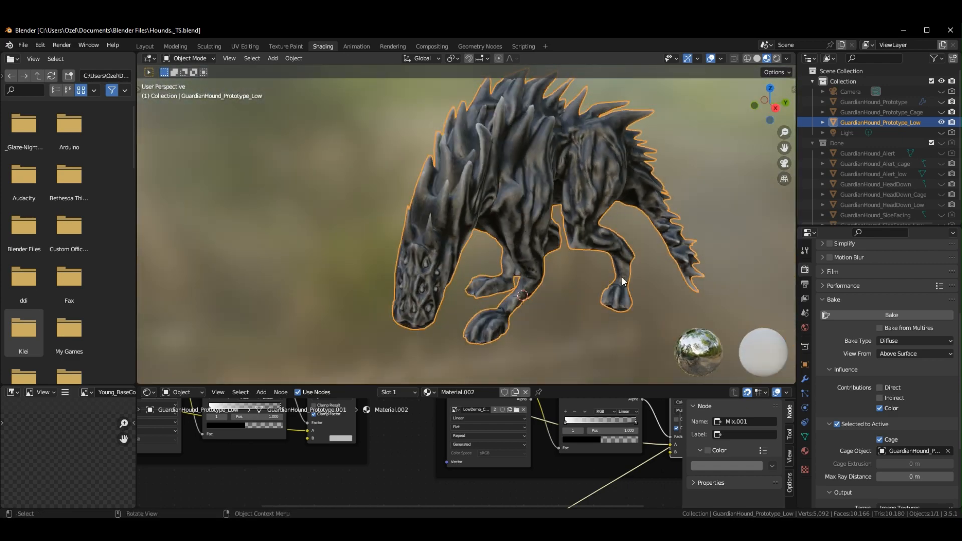
left_click_drag(564, 386, 560, 181)
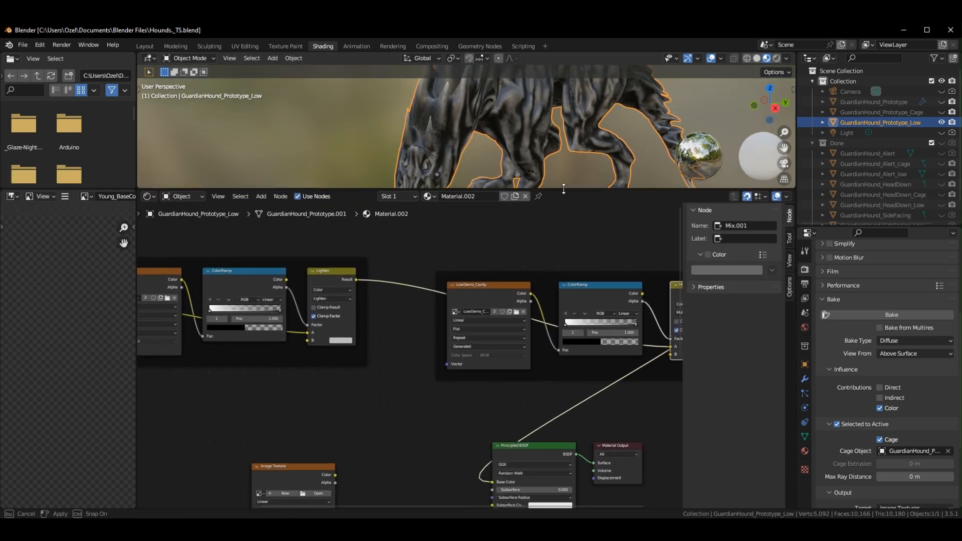
Route the Young_BaseColor link beneath the peak frame's nodes using two level reroute points before the Lighten node's A input.
middle_click_drag(293, 414, 353, 388)
left_click(397, 271)
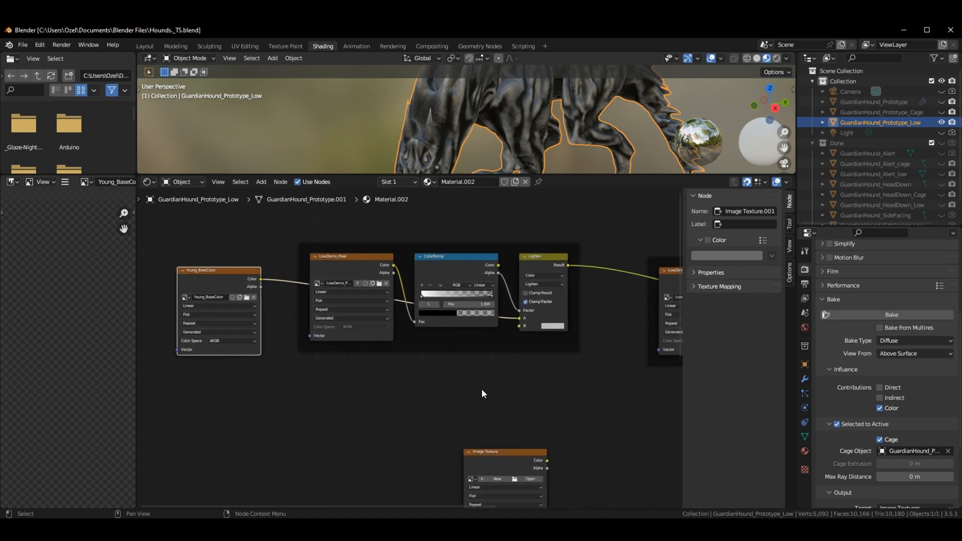
scroll(503, 381, "up", 1)
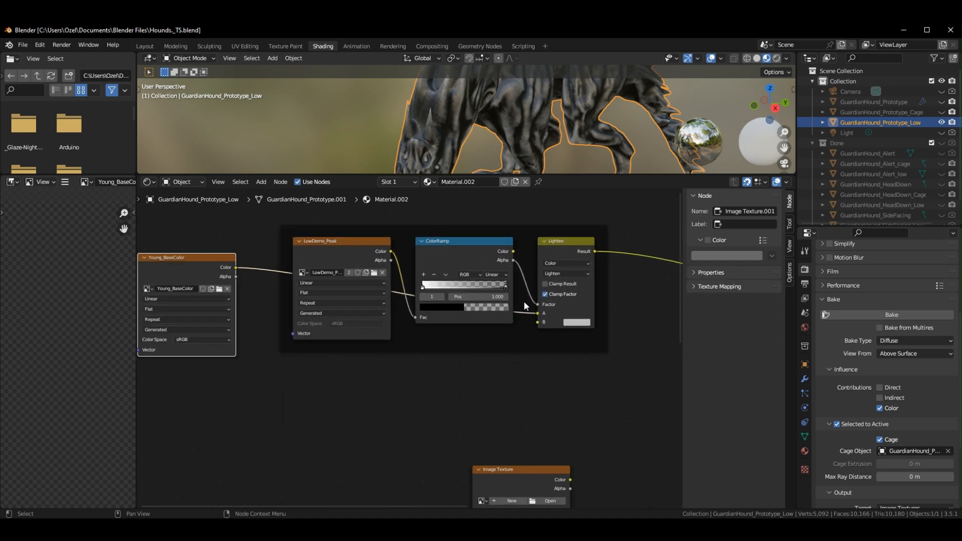
right_click_drag(523, 296, 525, 323, "shift")
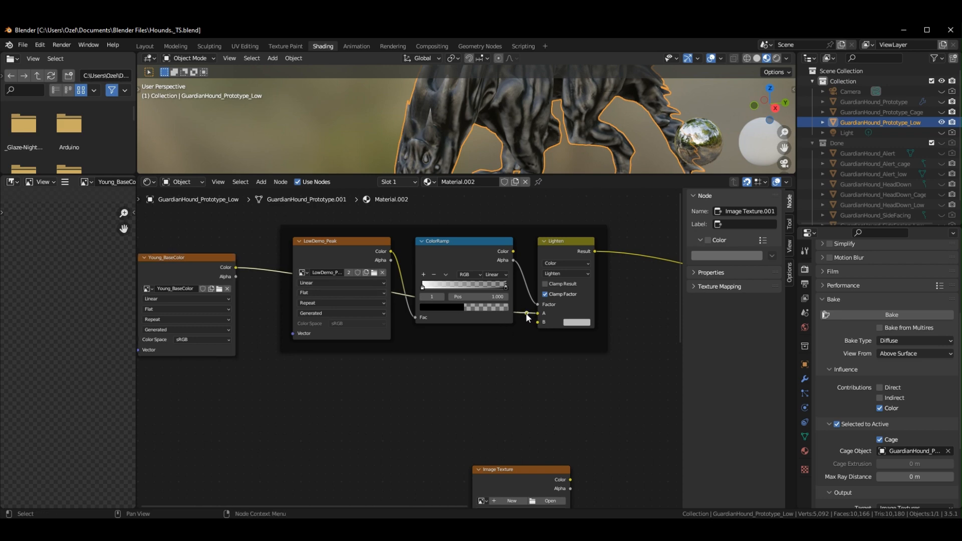
left_click_drag(526, 314, 522, 347)
right_click_drag(496, 328, 493, 356, "shift")
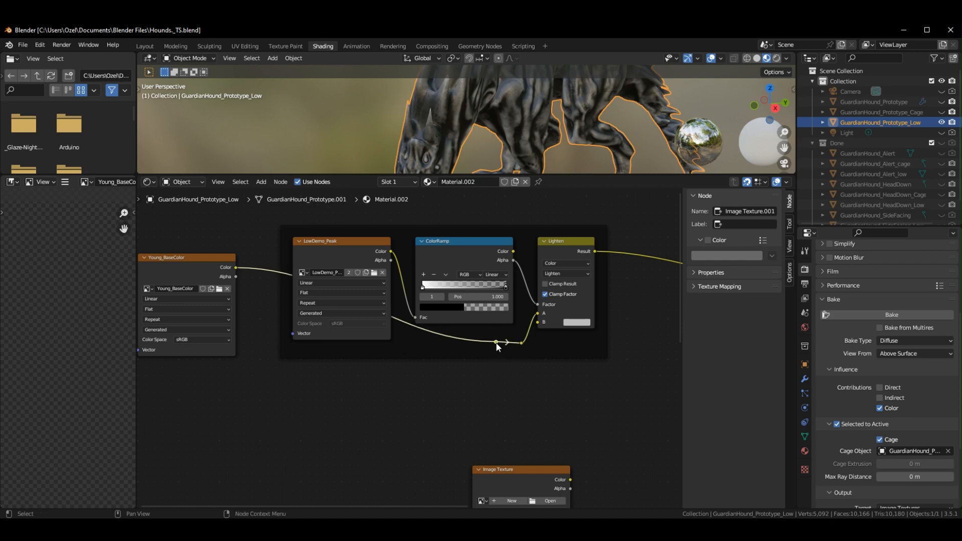
left_click_drag(499, 346, 288, 352)
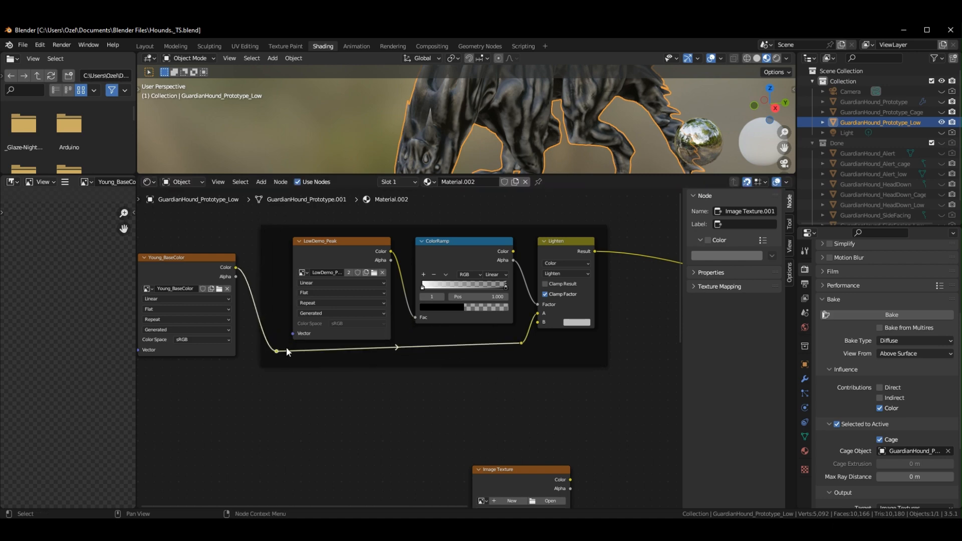
left_click_drag(520, 342, 528, 352)
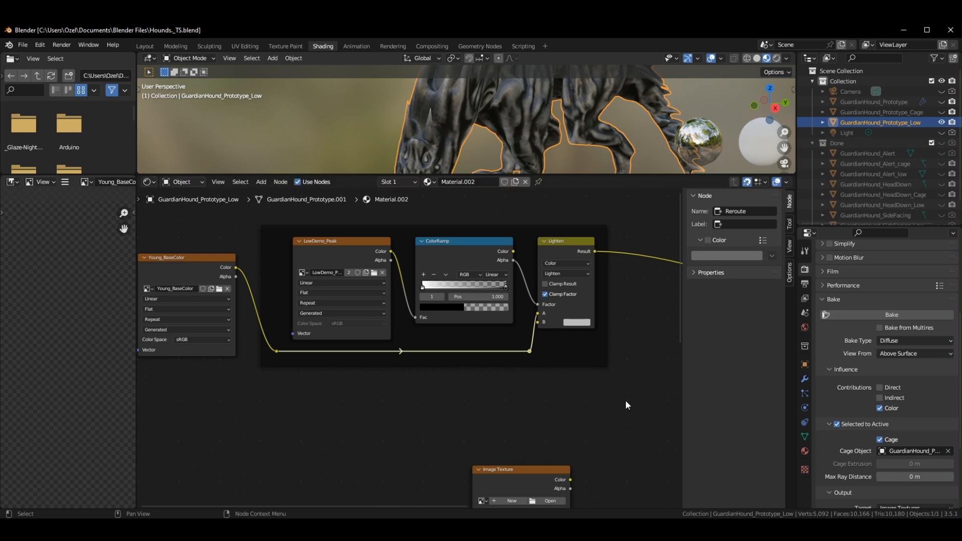
Route the Lighten result beneath the cavity frame's nodes with two reroute points, undoing any stray reroute on the Base Color link.
middle_click_drag(616, 402, 424, 371)
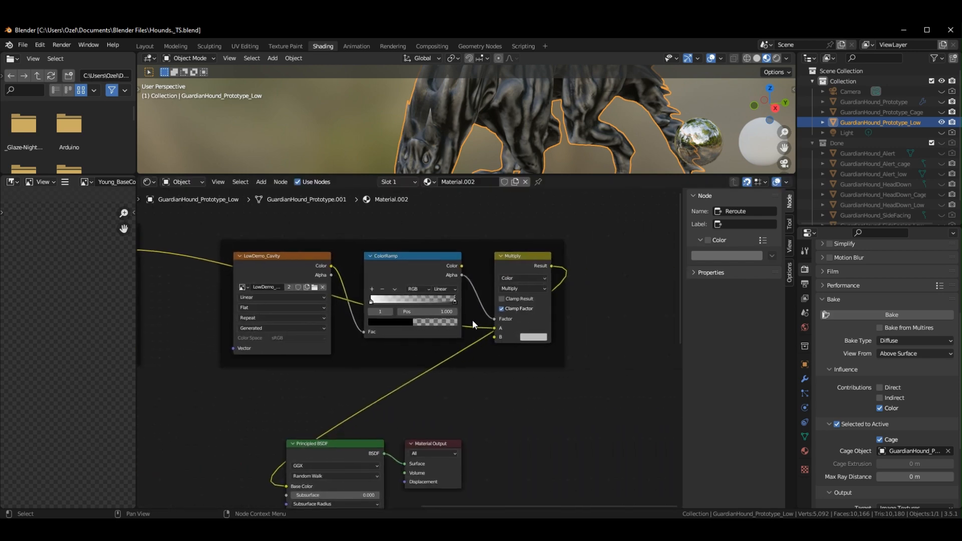
right_click_drag(470, 320, 469, 332, "shift")
left_click_drag(468, 325, 233, 372)
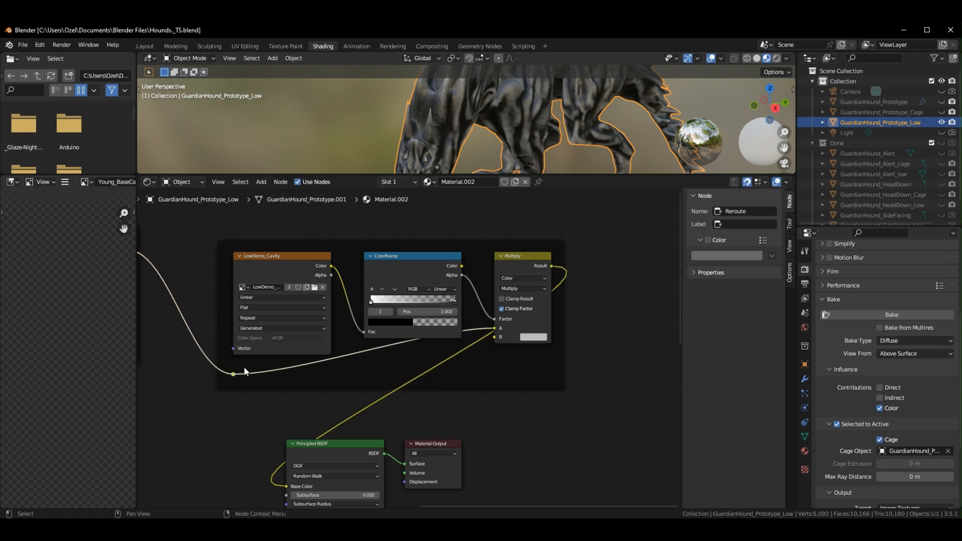
right_click_drag(258, 363, 266, 375, "shift")
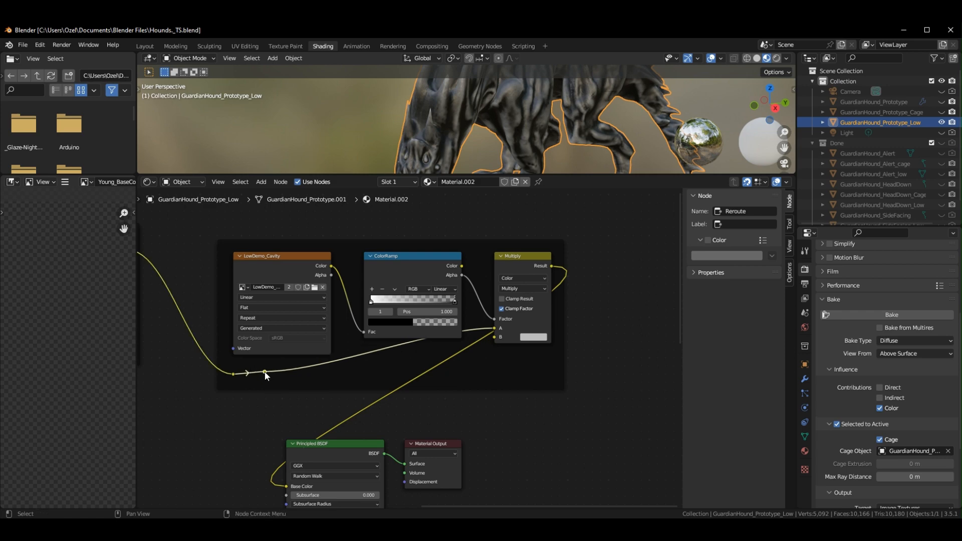
left_click_drag(264, 371, 470, 377)
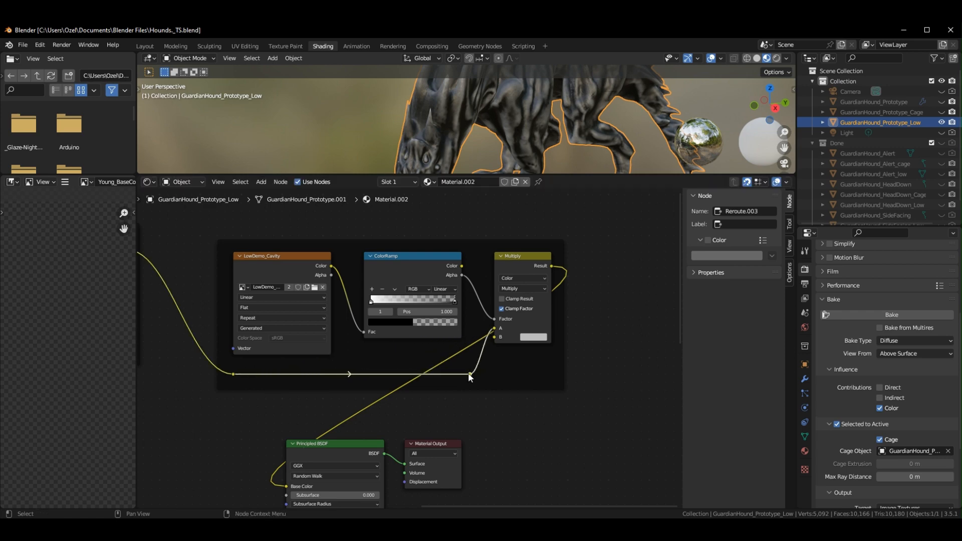
mouse_move(335, 398)
right_mouse_down("shift")
mouse_move(379, 415)
mouse_move(357, 411)
right_mouse_up("shift")
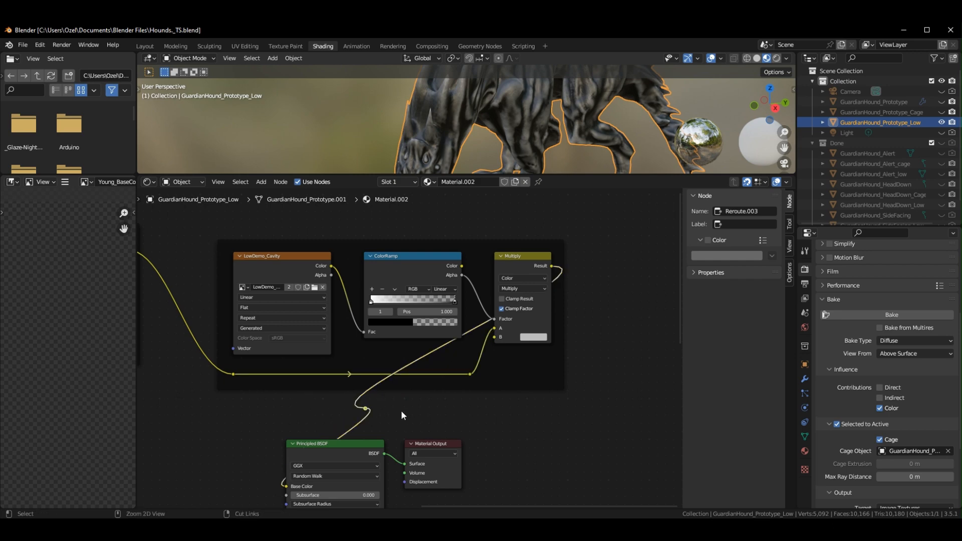
key("ctrl+z")
Move the Young_BaseColor node and the peak and cavity frames together so they sit to the left of the Principled BSDF.
scroll(570, 420, "down", 5)
scroll(569, 418, "down", 6)
middle_click_drag(571, 411, 609, 414)
middle_click_drag(522, 394, 586, 399)
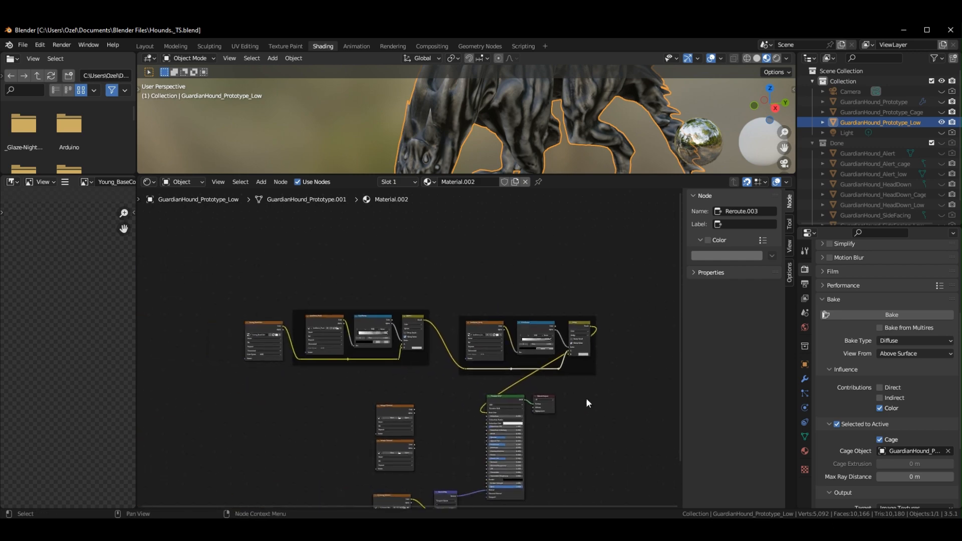
mouse_move(219, 294)
left_mouse_down()
mouse_move(616, 384)
mouse_move(446, 362)
mouse_move(622, 380)
mouse_move(446, 361)
mouse_move(230, 304)
left_mouse_up()
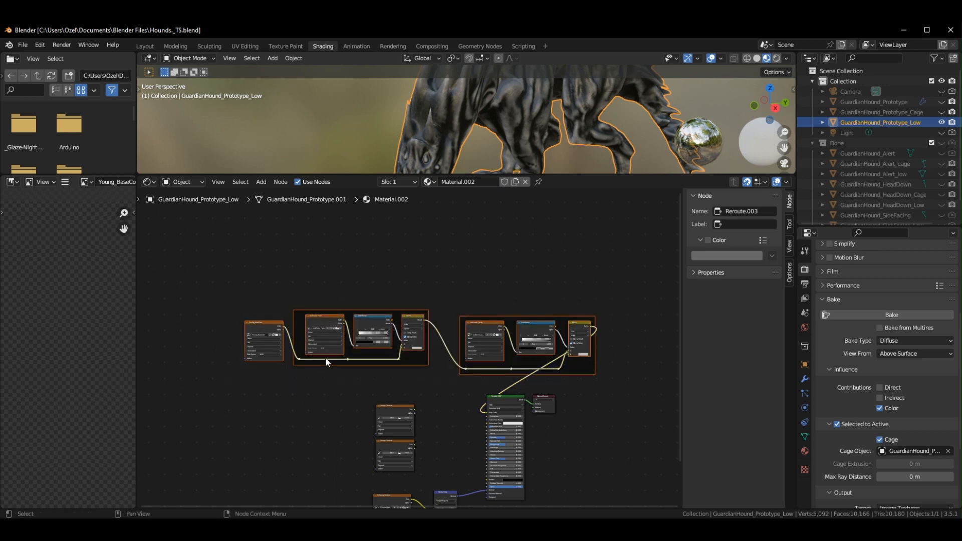
left_click_drag(325, 358, 170, 368)
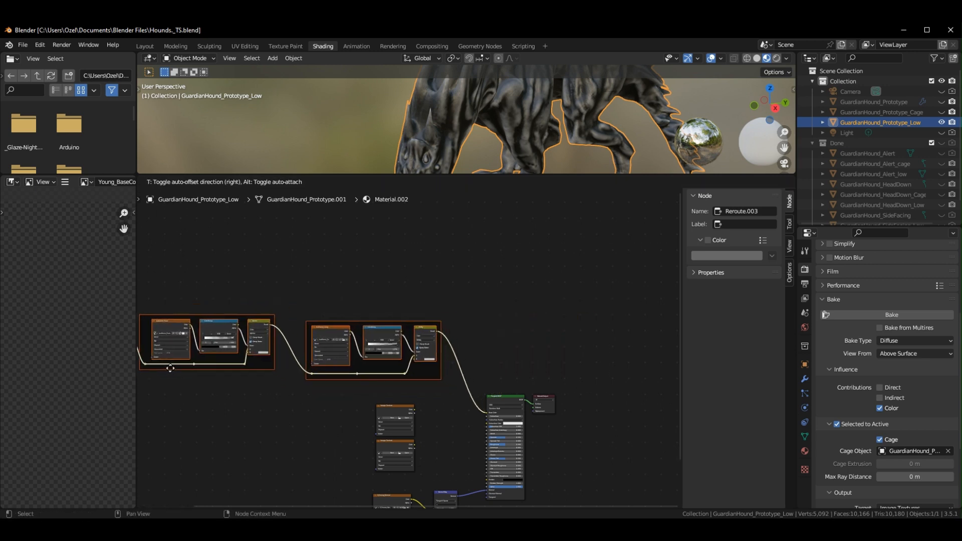
middle_click_drag(441, 322, 640, 309)
left_click_drag(617, 364, 545, 371)
left_click(645, 385)
Make the Young_BaseColor texture node active and switch to the Texture Paint workspace.
middle_click_drag(635, 381, 576, 350)
scroll(515, 353, "up", 3)
middle_click_drag(219, 342, 450, 373)
scroll(435, 346, "up", 8)
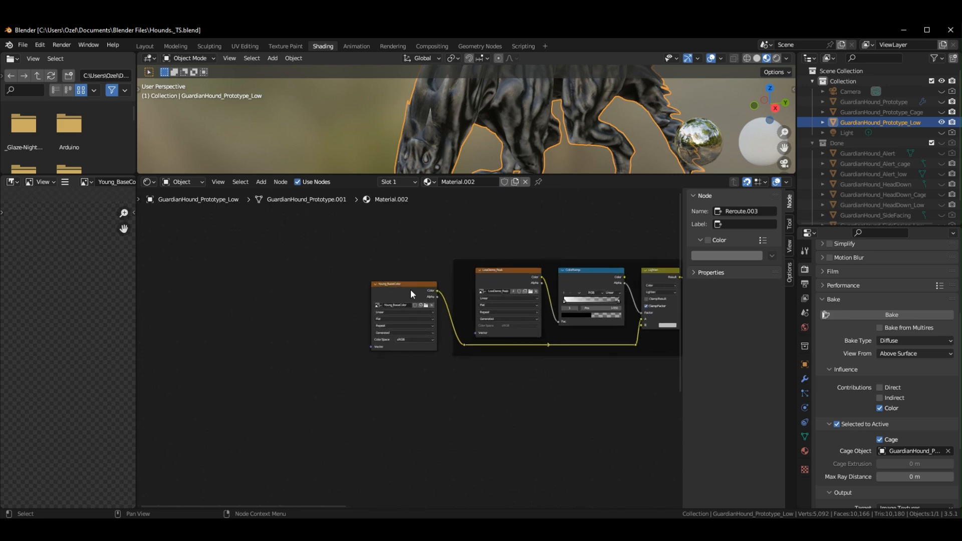
left_click(407, 278)
middle_click_drag(546, 368, 319, 380)
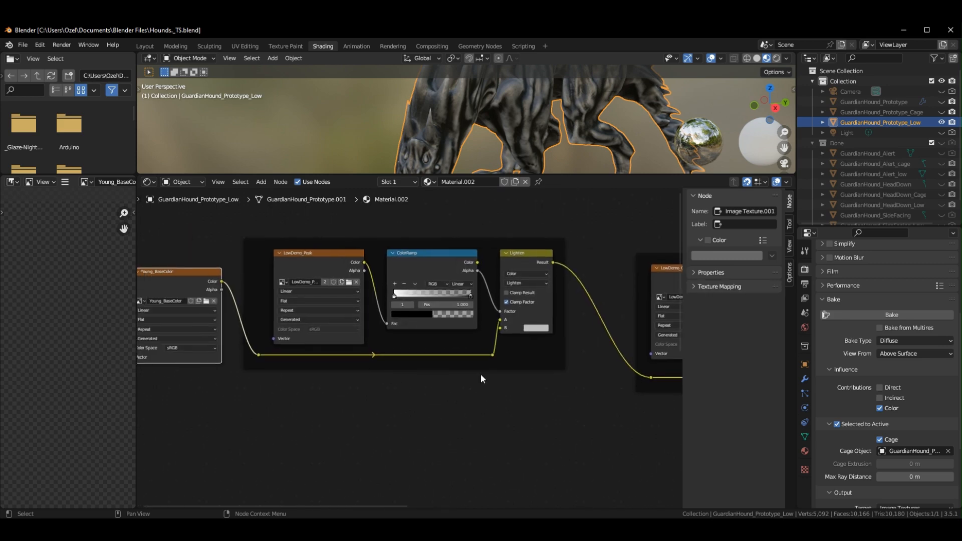
left_click(285, 45)
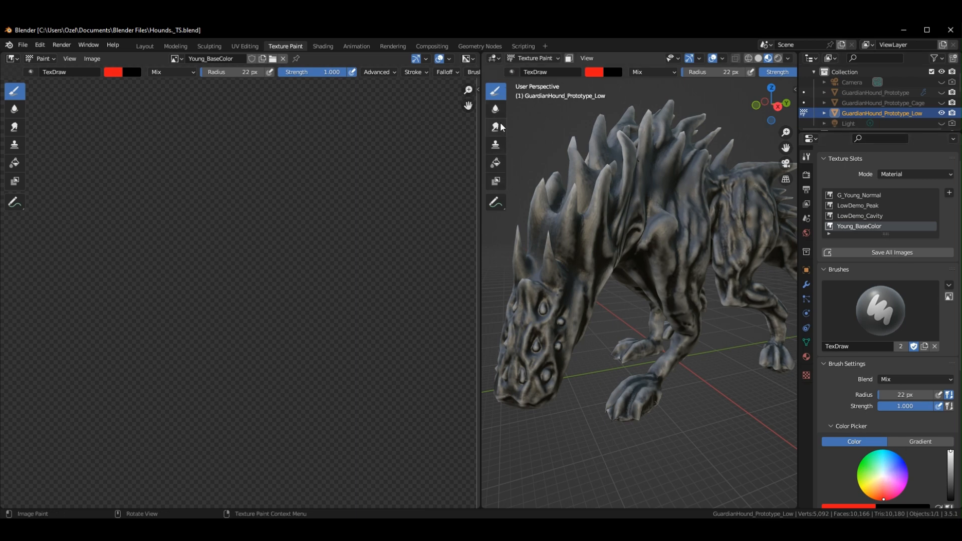
Fill the hound's Young_BaseColor texture with a solid blue using the Fill tool, and check it on the model.
left_click(494, 163)
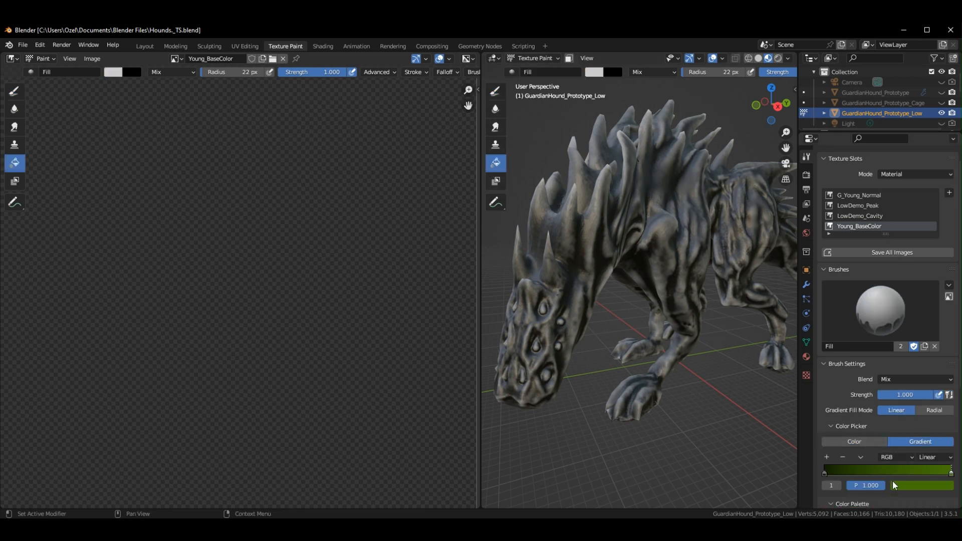
scroll(888, 432, "down", 4)
left_click(870, 371)
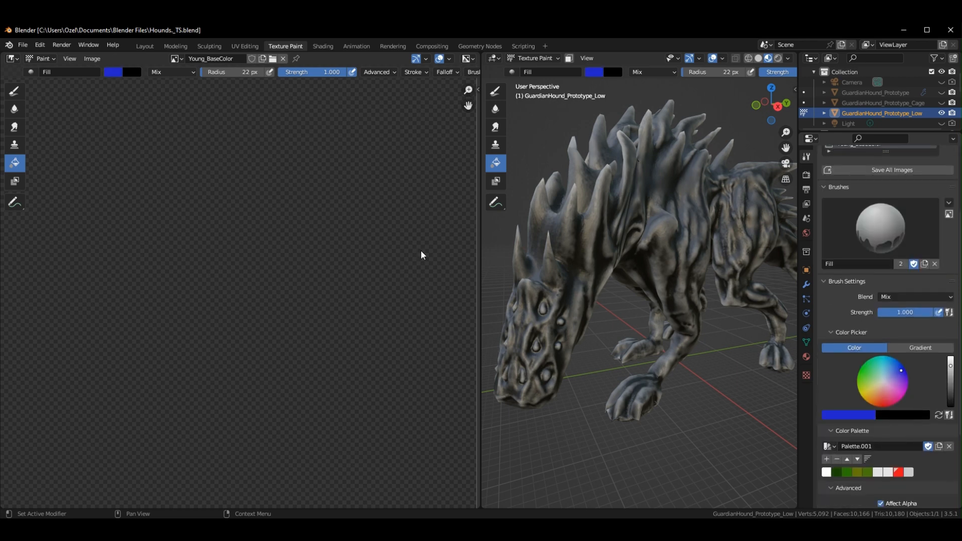
left_click_drag(870, 371, 899, 372)
left_click(653, 229)
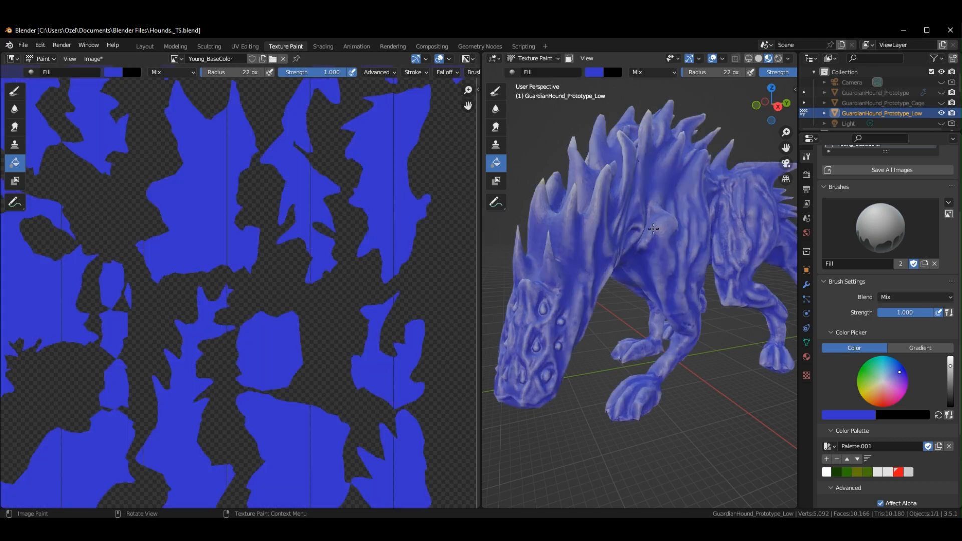
mouse_move(641, 257)
middle_mouse_down()
mouse_move(687, 260)
mouse_move(617, 262)
mouse_move(641, 258)
middle_mouse_up()
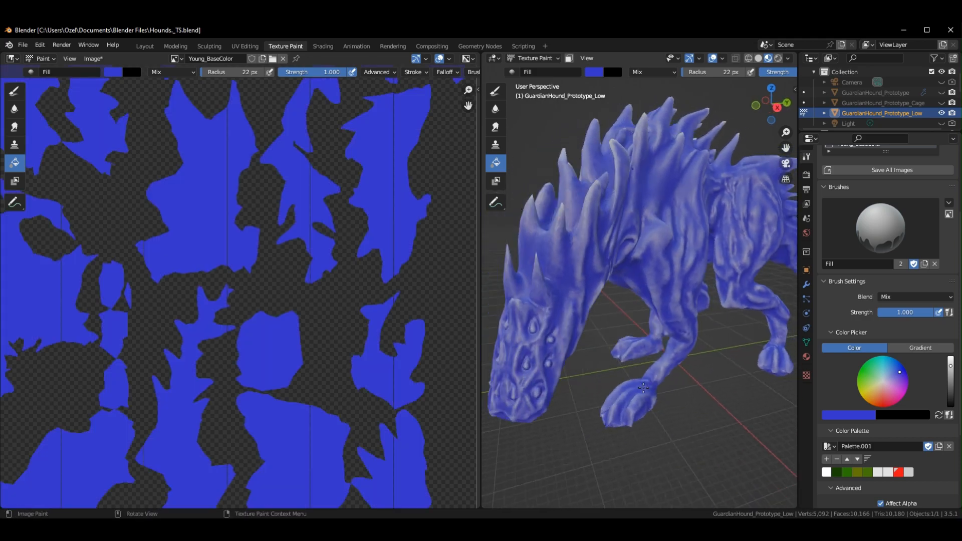
scroll(689, 392, "down", 5)
middle_click_drag(689, 391, 485, 373)
scroll(751, 346, "up", 5)
middle_click_drag(751, 345, 681, 356)
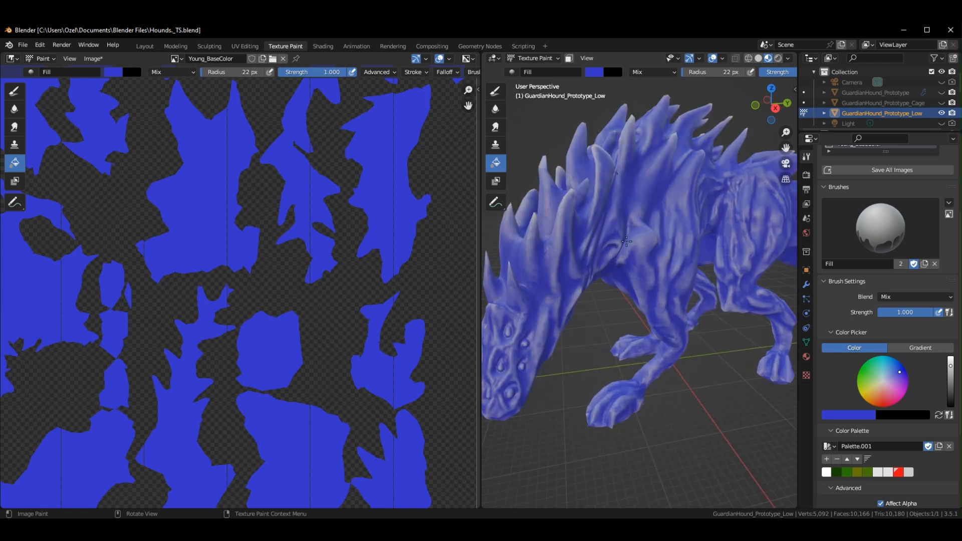
Fill the hound's base color with a dark purple and add that purple to Palette.001.
left_click_drag(951, 368, 951, 381)
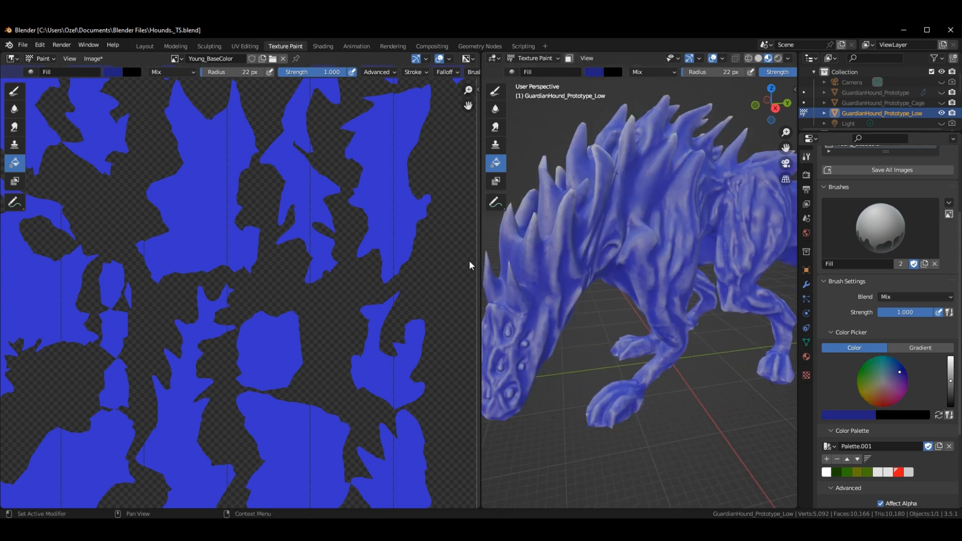
left_click(896, 378)
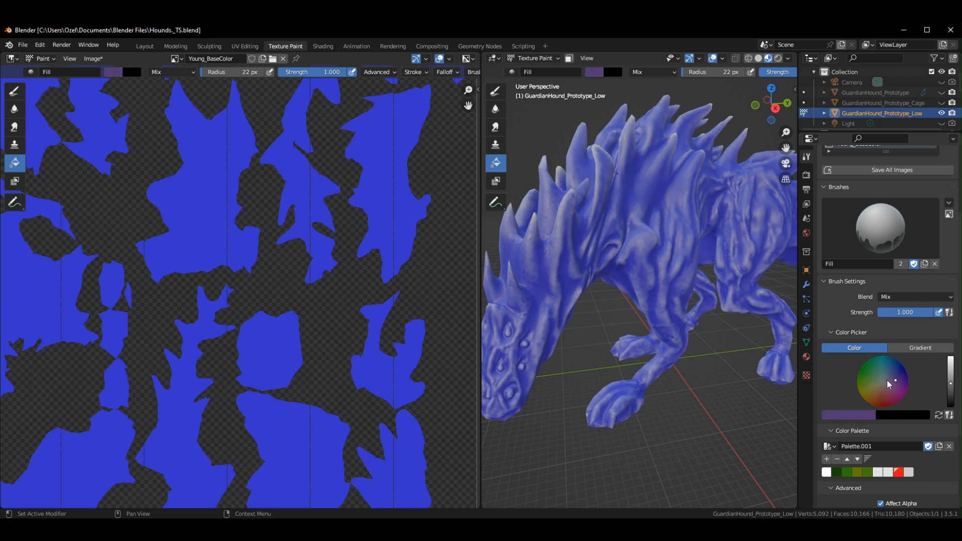
left_click_drag(895, 381, 898, 389)
scroll(679, 355, "down", 3)
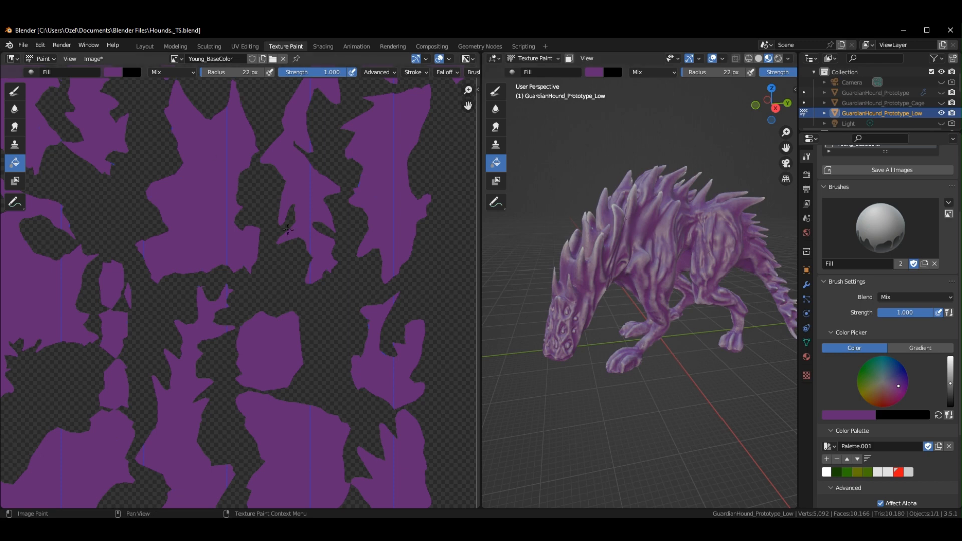
scroll(287, 230, "down", 4)
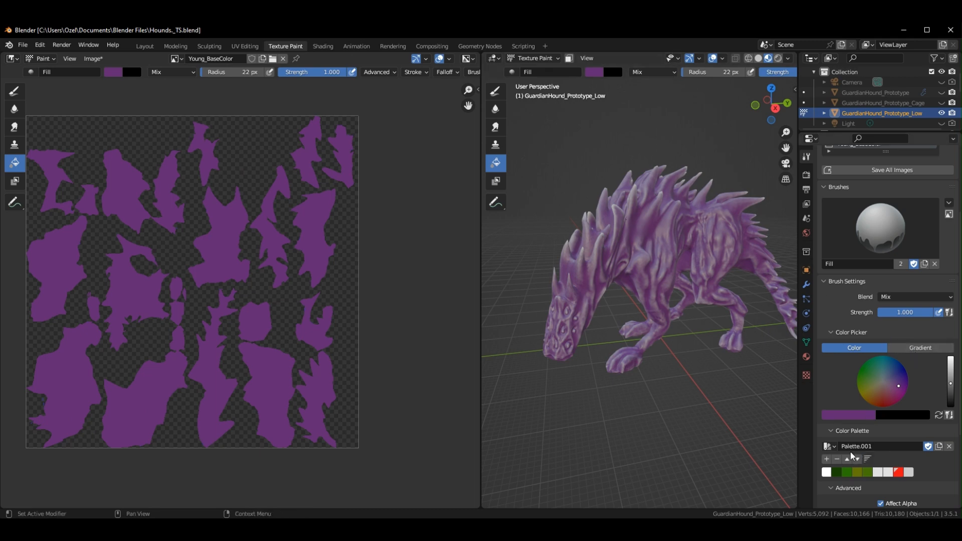
left_click(826, 459)
Switch the fill to Gradient, view the hound in right orthographic, and set the gradient's end stop to the palette purple.
left_click(921, 348)
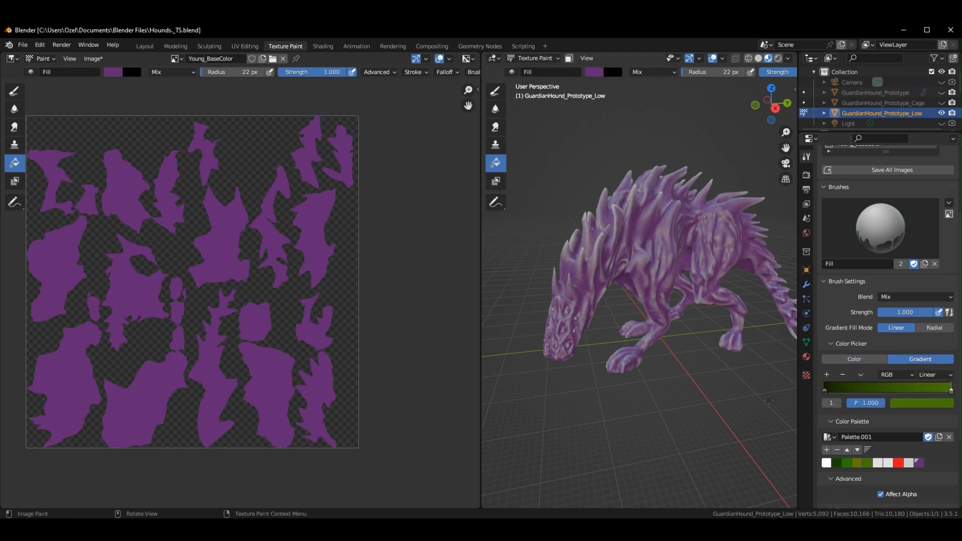
middle_click_drag(768, 399, 736, 396)
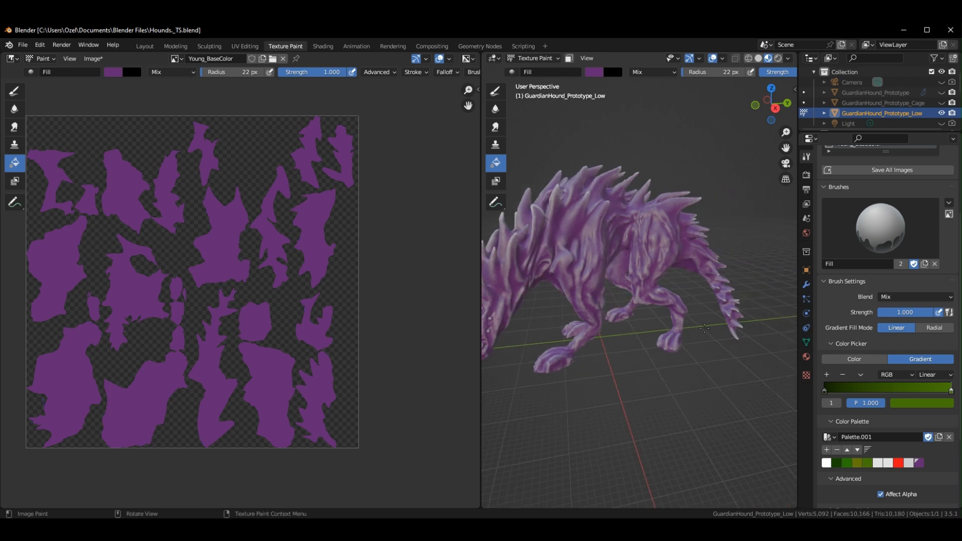
left_click(775, 108)
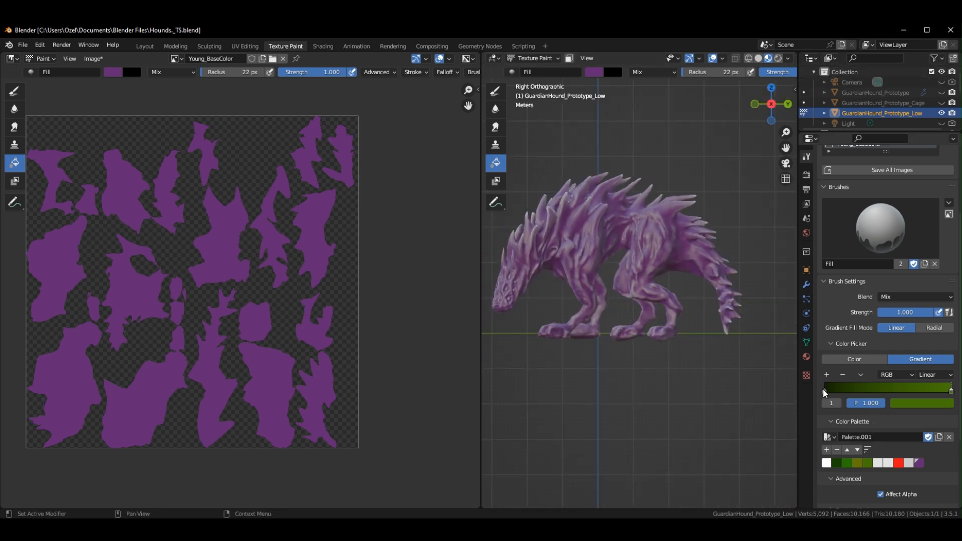
left_click(919, 463)
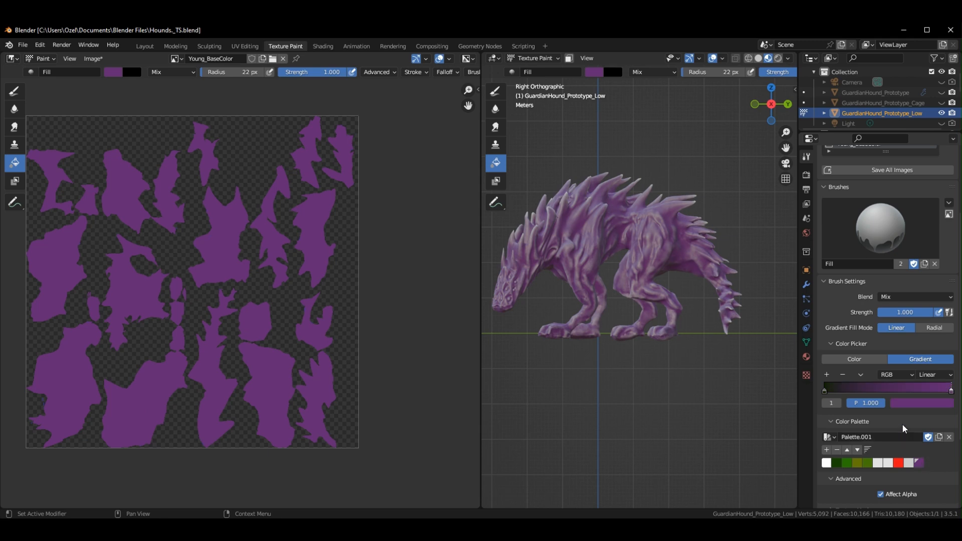
Set the gradient's start stop to a darker shade of the palette purple and apply the gradient from the hound's feet to above its back.
left_click(824, 392)
left_click(945, 405)
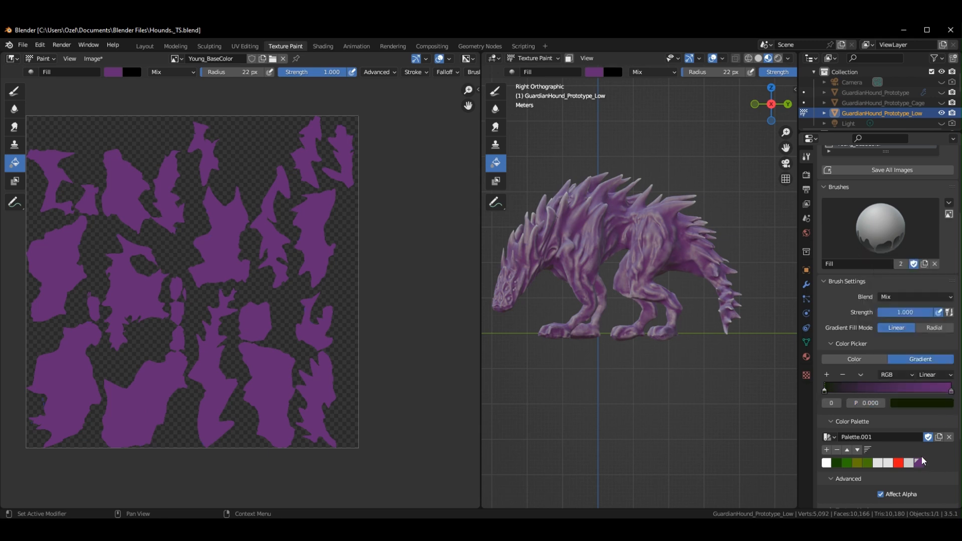
left_click(921, 465)
left_click(940, 405)
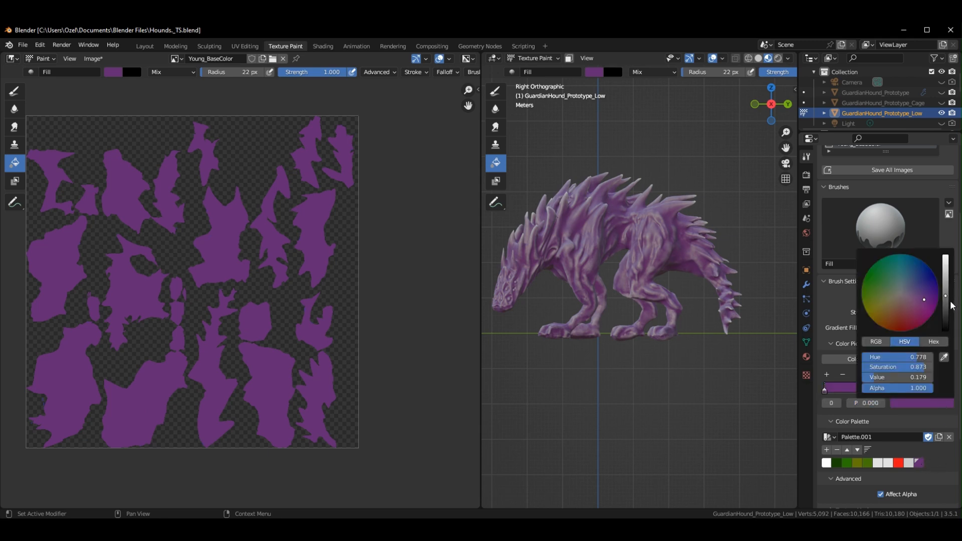
left_click_drag(946, 302, 946, 311)
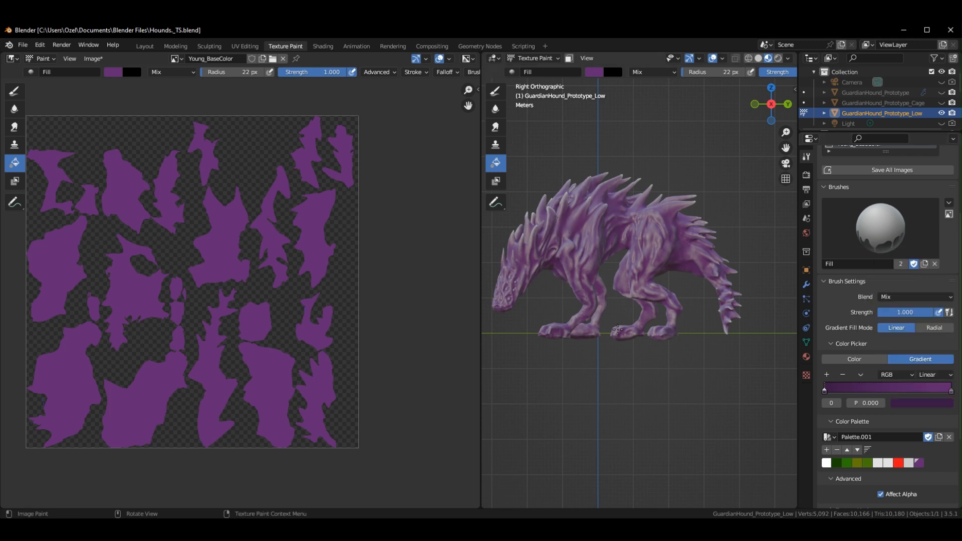
left_click_drag(618, 329, 576, 142)
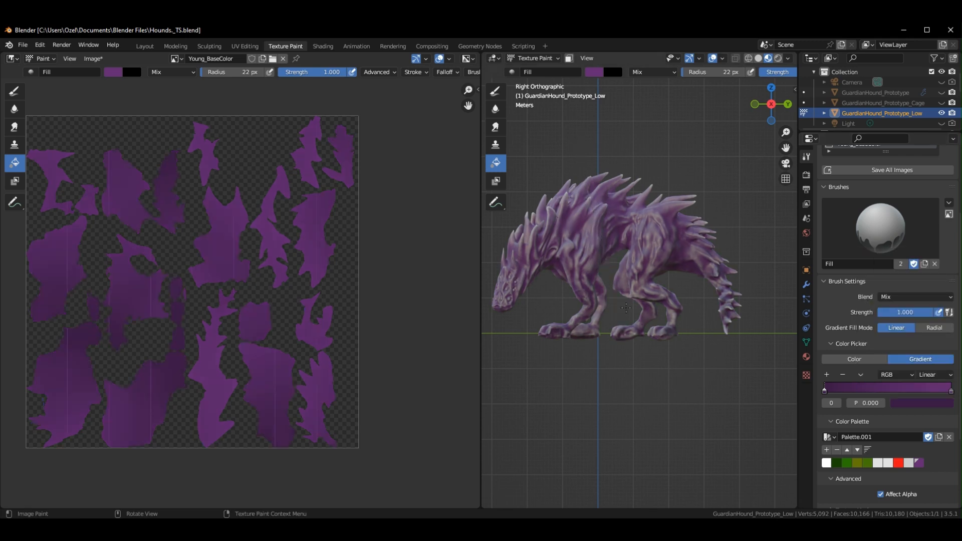
Apply the linear dark-to-light purple gradient fill across the hound, running from its feet up past its back.
left_click_drag(641, 385, 564, 115)
left_click_drag(646, 338, 587, 140)
left_click_drag(617, 335, 573, 108)
middle_click_drag(731, 299, 491, 255)
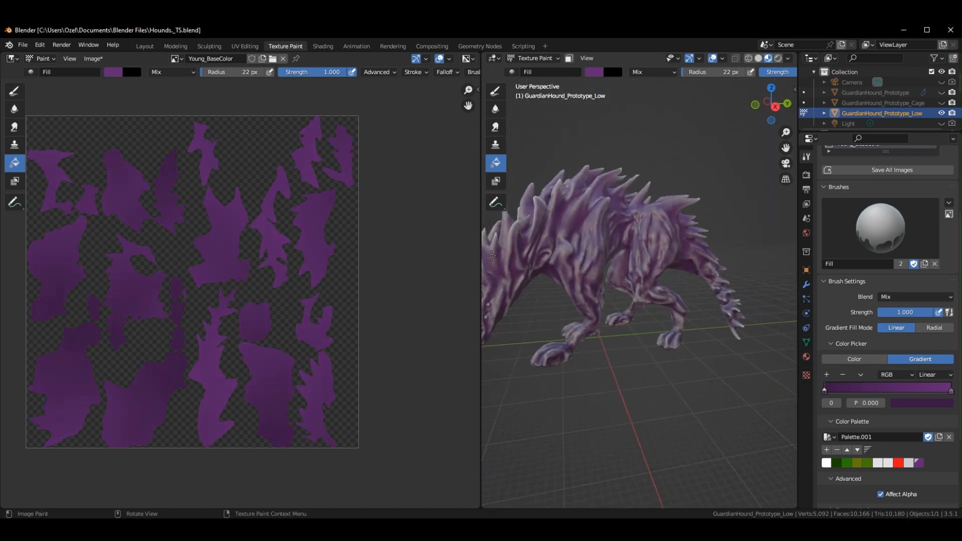
middle_click_drag(590, 279, 714, 343)
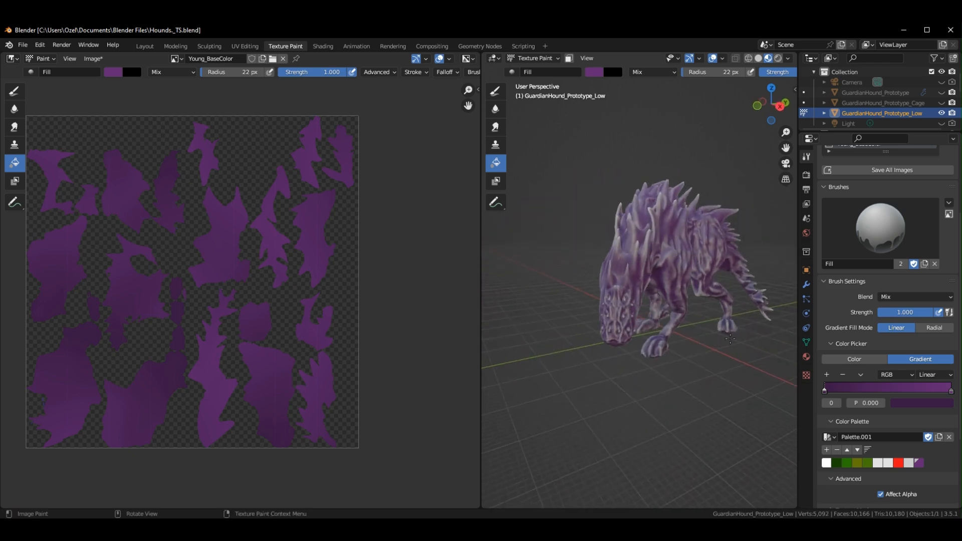
Switch to the Draw brush with a bright green colour and paint the first eye on the hound's head.
left_click(597, 70)
left_click(595, 101)
scroll(606, 296, "up", 8)
scroll(631, 317, "down", 3)
left_click(495, 91)
left_click(859, 381)
scroll(606, 303, "up", 3)
left_click_drag(525, 369, 523, 401)
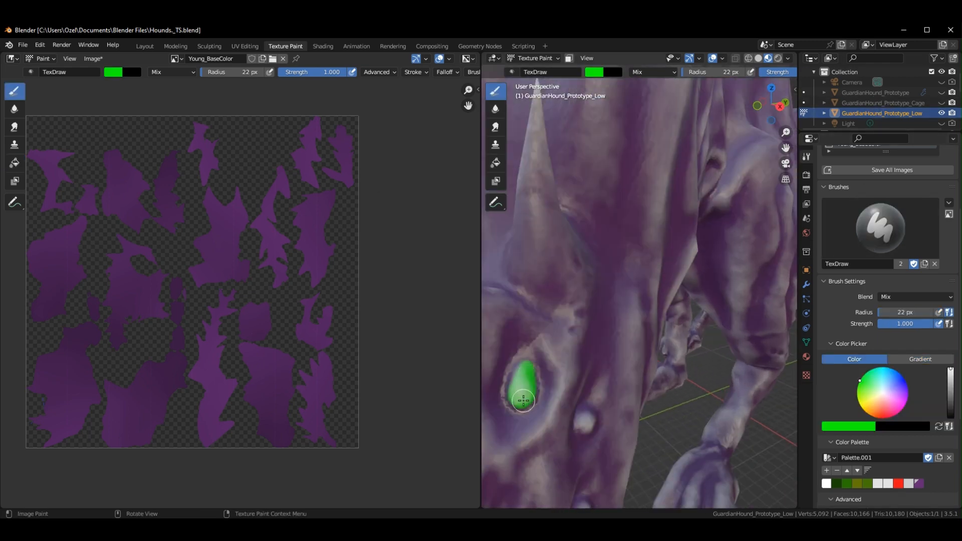
Paint the remaining eyes around both sides and the front of the hound's head bright green.
middle_click_drag(523, 401, 762, 347)
left_click_drag(677, 246, 678, 270)
middle_click_drag(679, 271, 739, 225)
left_click_drag(699, 268, 707, 275)
middle_click_drag(707, 275, 647, 291)
left_click_drag(577, 298, 577, 313)
middle_click_drag(578, 313, 636, 300)
left_click_drag(565, 357, 565, 347)
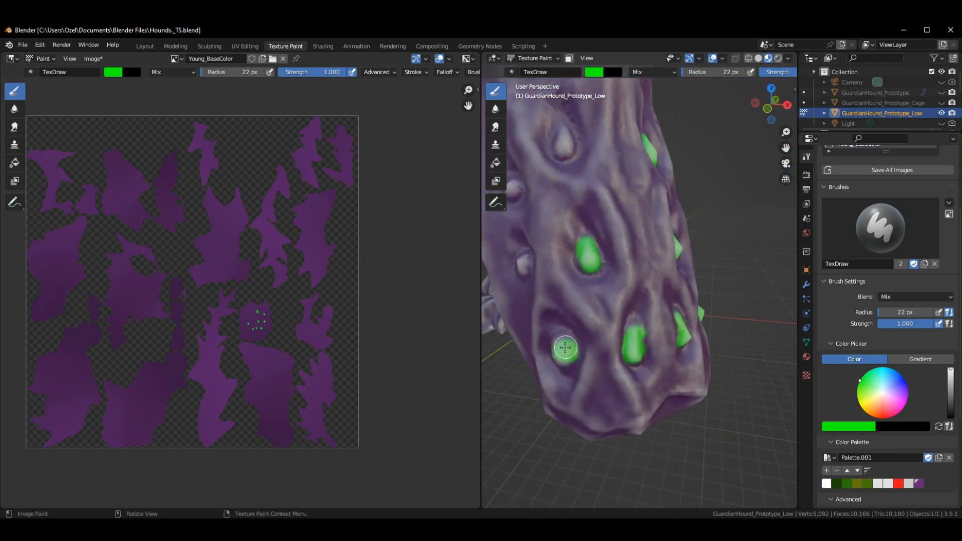
middle_click_drag(565, 347, 646, 300)
left_click_drag(664, 268, 666, 275)
scroll(676, 277, "down", 8)
middle_click_drag(677, 277, 601, 310)
mouse_move(671, 310)
middle_mouse_down()
mouse_move(632, 318)
mouse_move(677, 307)
middle_mouse_up()
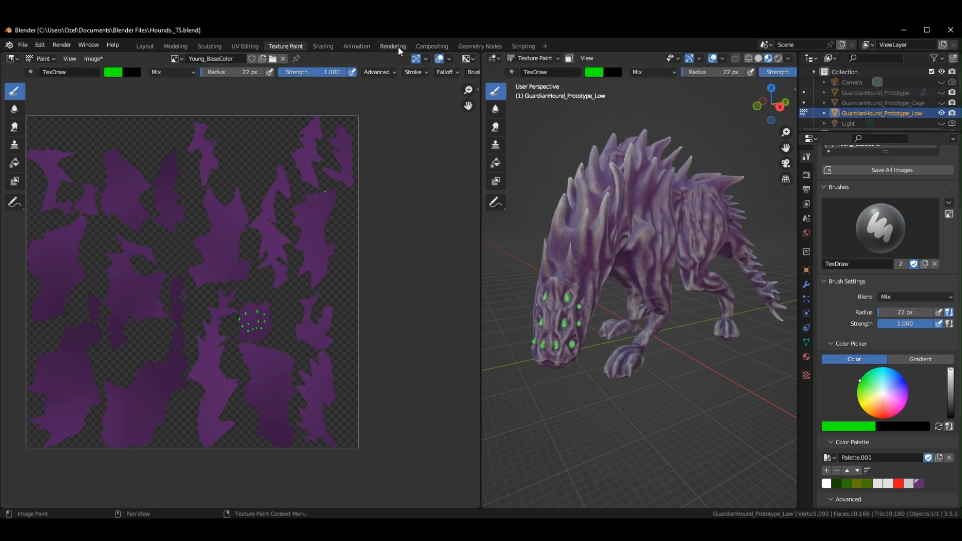
Switch to the Shading workspace, frame the hound and enlarge the 3D viewport above the node editor.
left_click(323, 46)
mouse_move(599, 172)
left_mouse_down()
mouse_move(590, 257)
mouse_move(591, 247)
left_mouse_up()
middle_click_drag(599, 275, 559, 321)
left_click(468, 313)
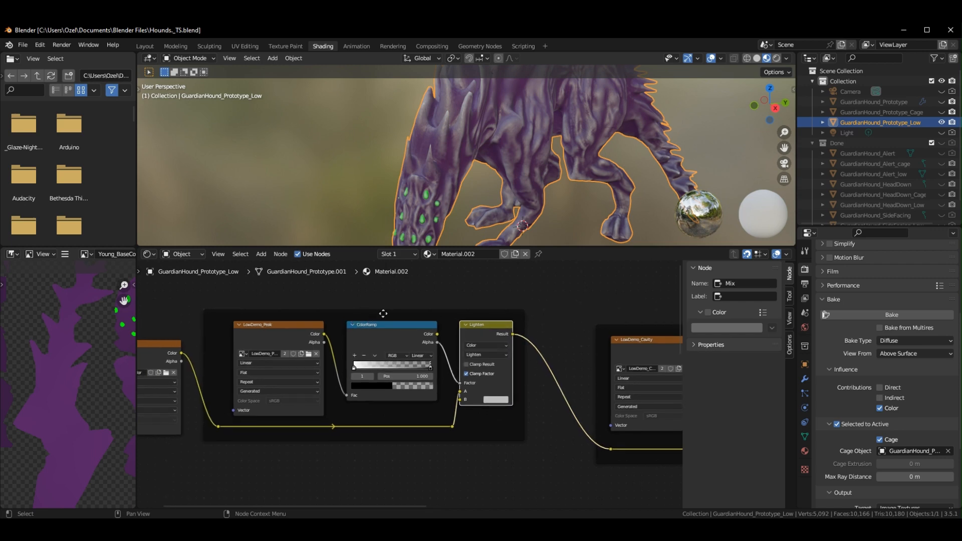
left_click_drag(563, 246, 563, 273)
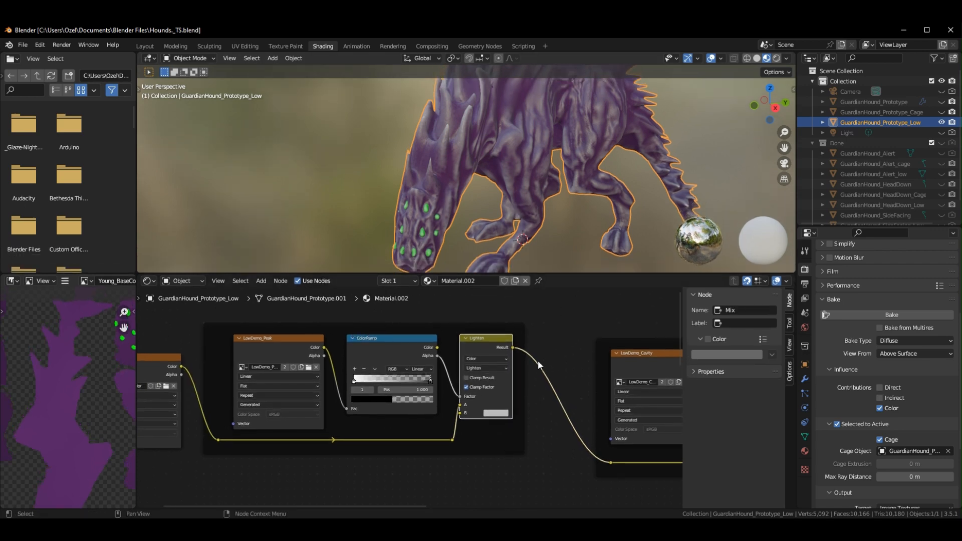
middle_click_drag(545, 341, 537, 362)
left_click_drag(558, 274, 558, 293)
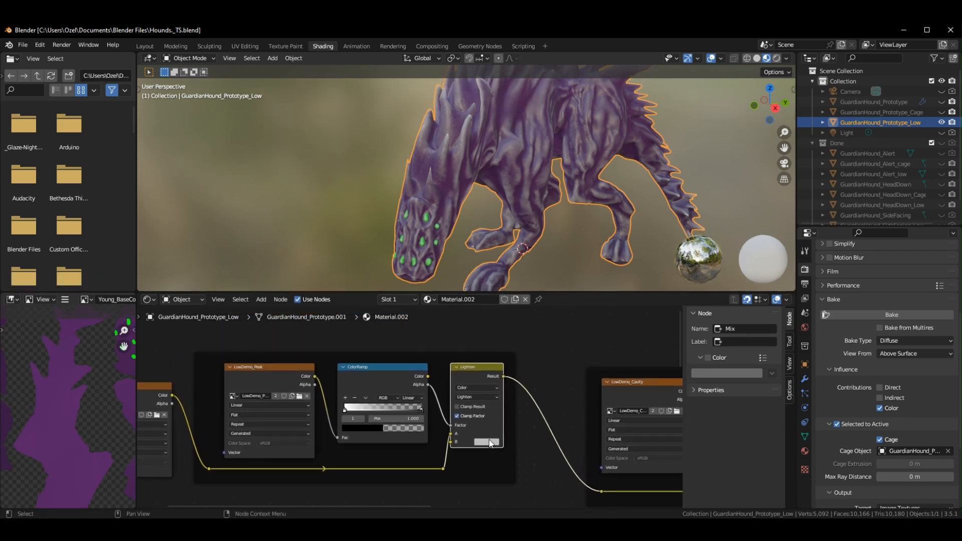
Set the B colour of the LowDemo_Peak Lighten node to a fully bright magenta.
left_click(491, 442)
left_click_drag(540, 351, 538, 232)
left_click(489, 443)
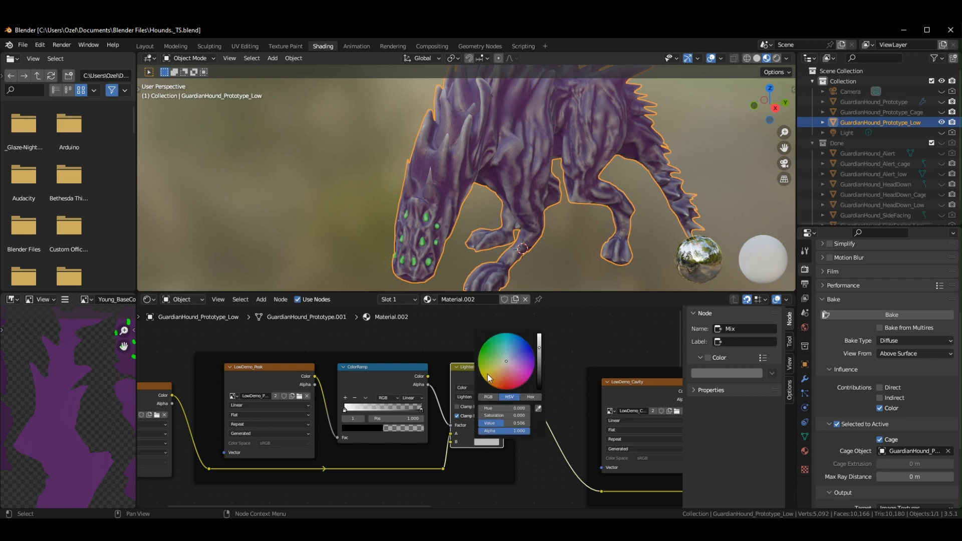
mouse_move(504, 258)
left_mouse_down()
mouse_move(497, 269)
mouse_move(531, 267)
left_mouse_up()
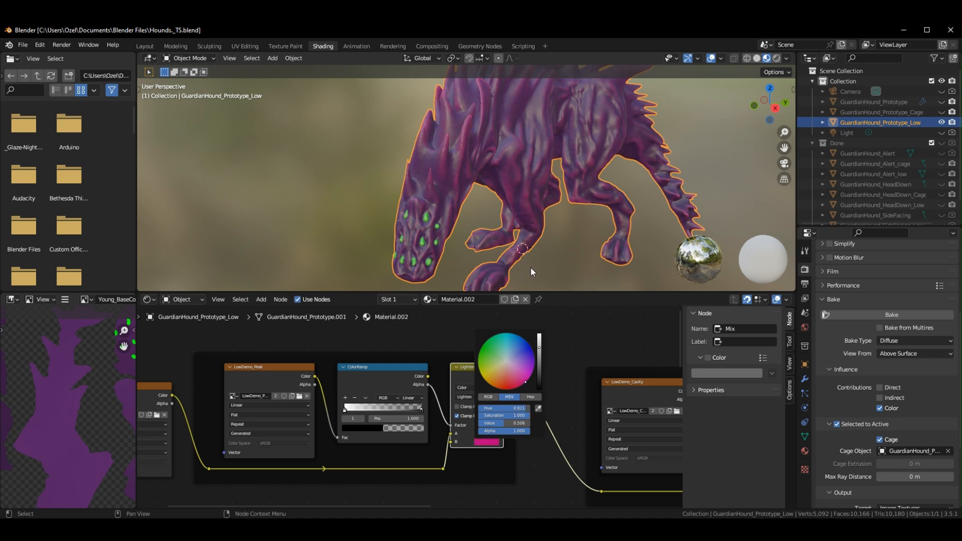
mouse_move(540, 341)
left_mouse_down()
mouse_move(540, 378)
mouse_move(542, 221)
mouse_move(542, 327)
left_mouse_up()
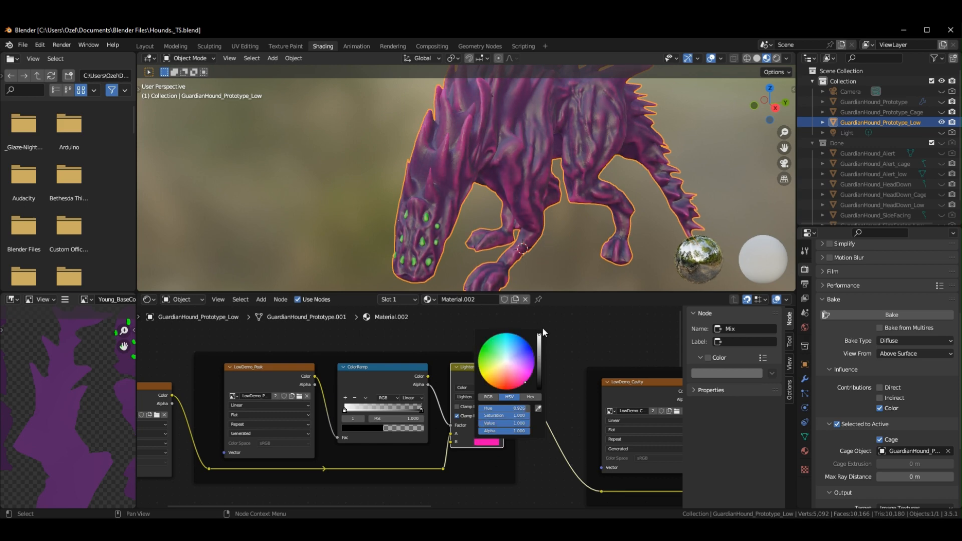
mouse_move(514, 377)
left_mouse_down()
mouse_move(524, 254)
mouse_move(543, 266)
left_mouse_up()
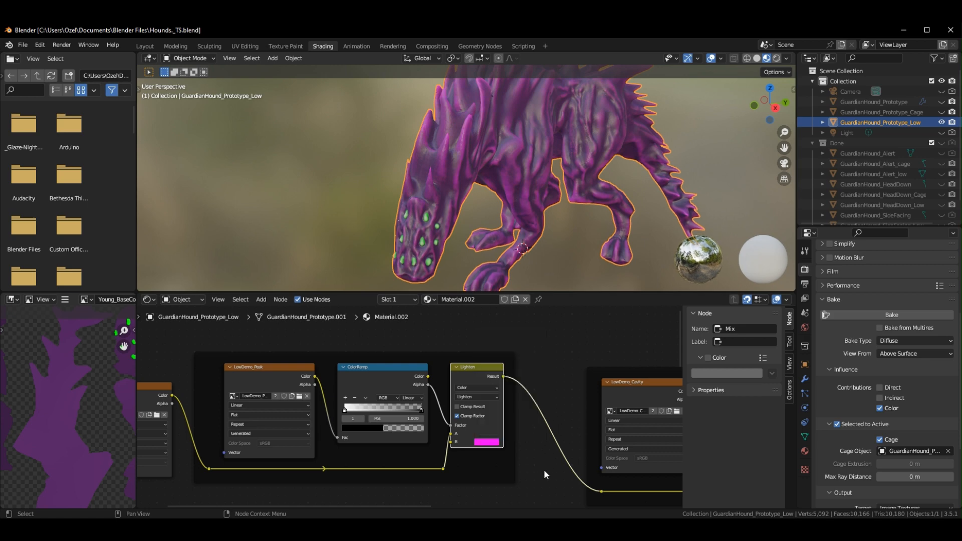
Tune the LowDemo_Peak ColorRamp by moving the white stop to about the middle and the transparent black stop to 1.000.
scroll(475, 420, "up", 1)
mouse_move(424, 409)
left_mouse_down()
mouse_move(390, 413)
mouse_move(423, 410)
left_mouse_up()
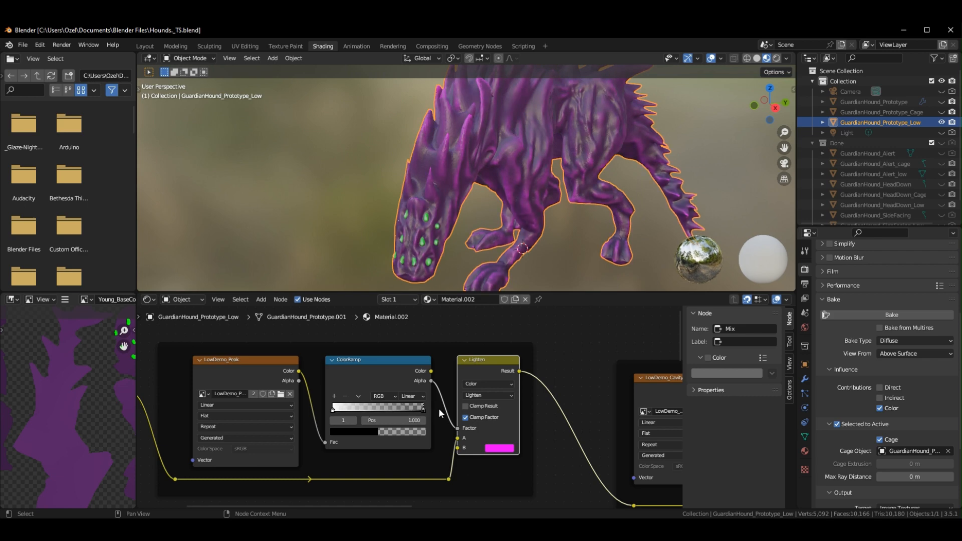
left_click_drag(333, 411, 360, 408)
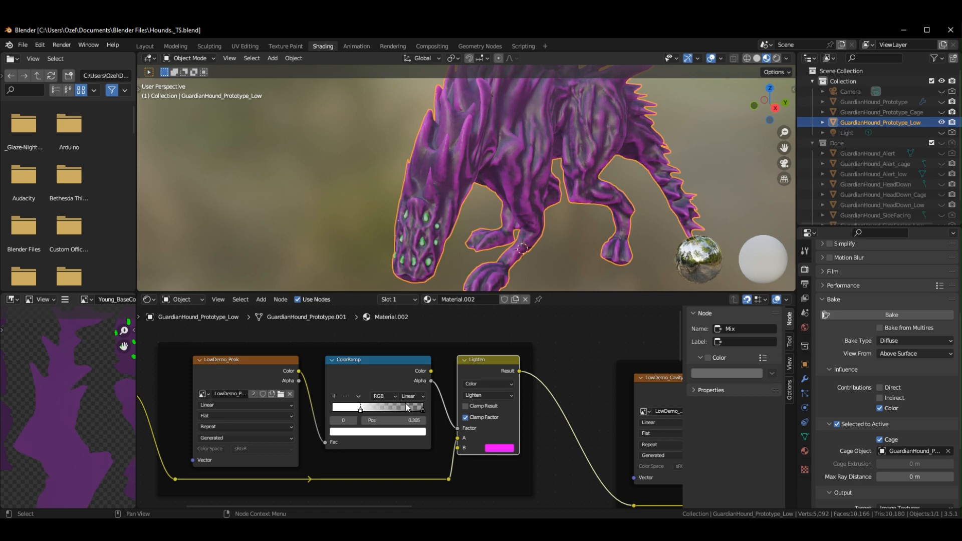
left_click_drag(423, 410, 400, 407)
middle_click_drag(486, 261, 464, 143)
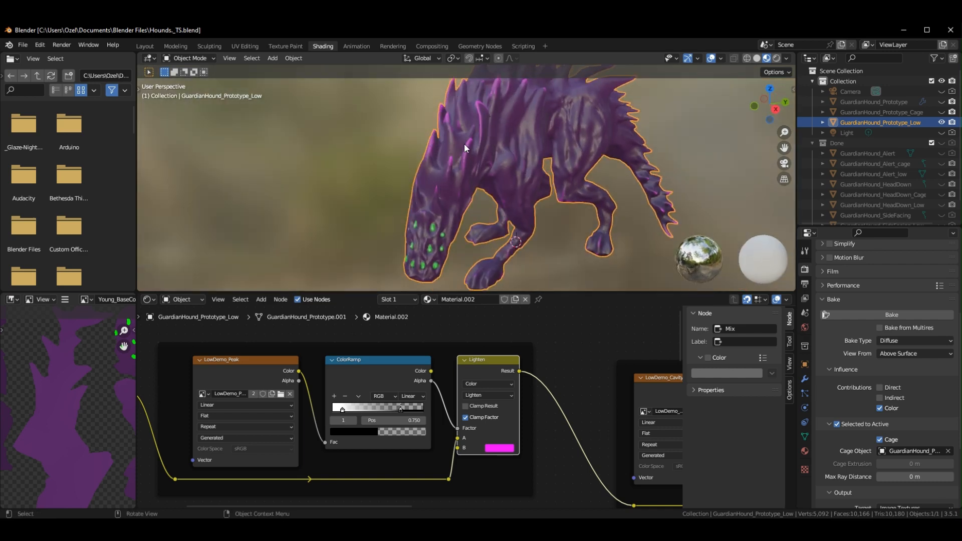
left_click_drag(342, 409, 378, 408)
left_click(423, 408)
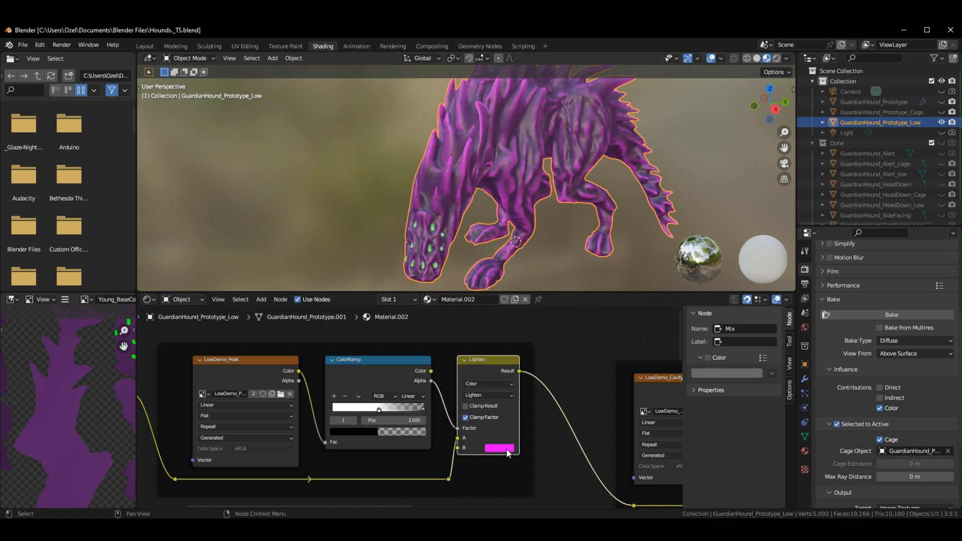
Duplicate the LowDemo_Peak frame with all its nodes and place the copy directly above the original.
scroll(491, 402, "down", 3)
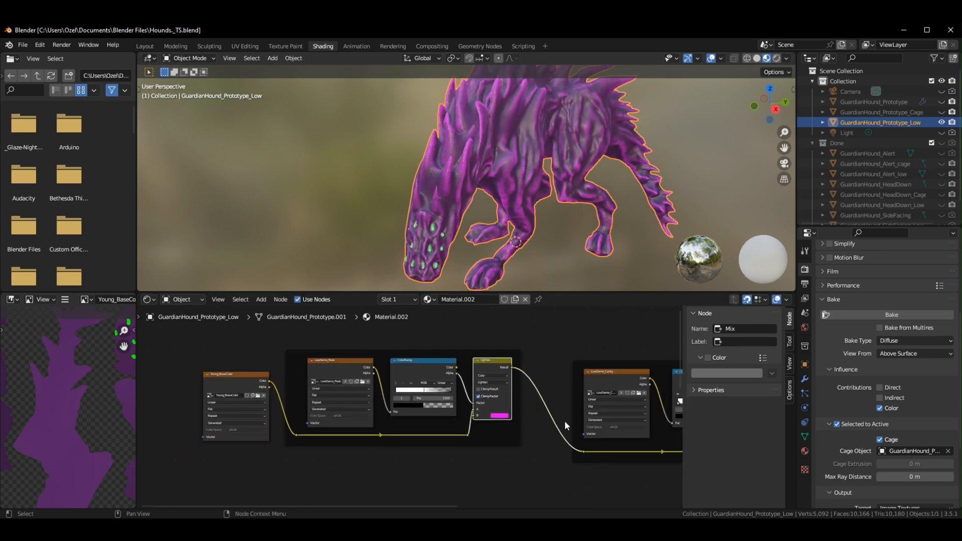
middle_click_drag(540, 443, 543, 453)
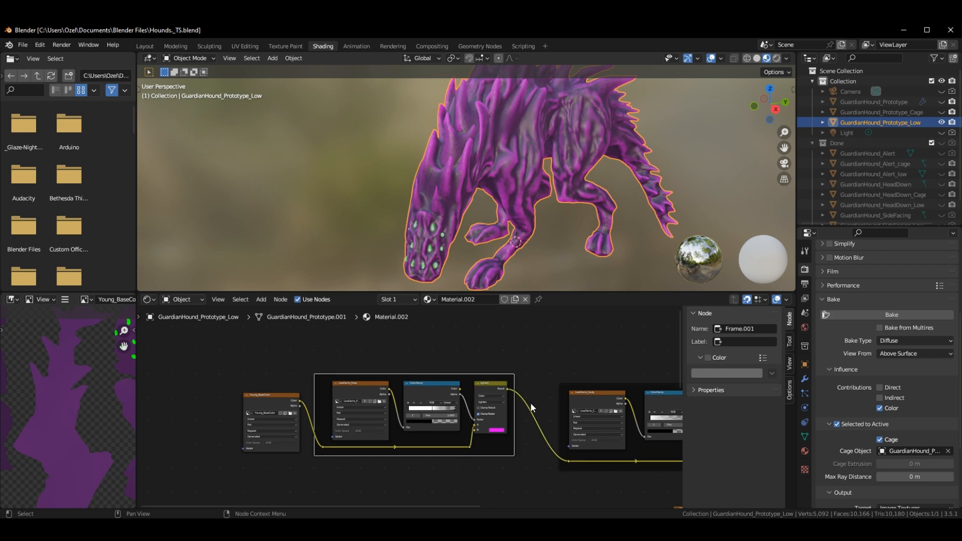
left_click_drag(525, 478, 324, 350)
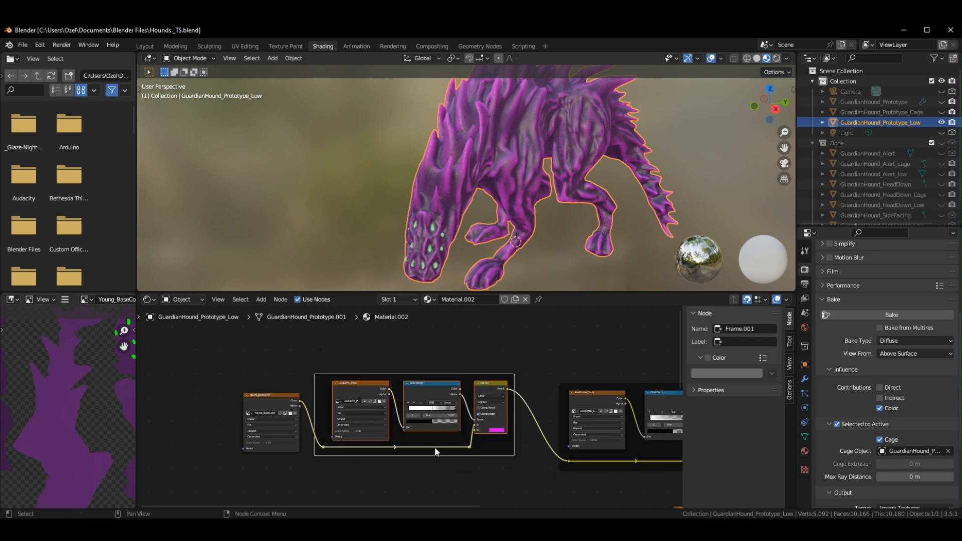
middle_click_drag(511, 463, 514, 509)
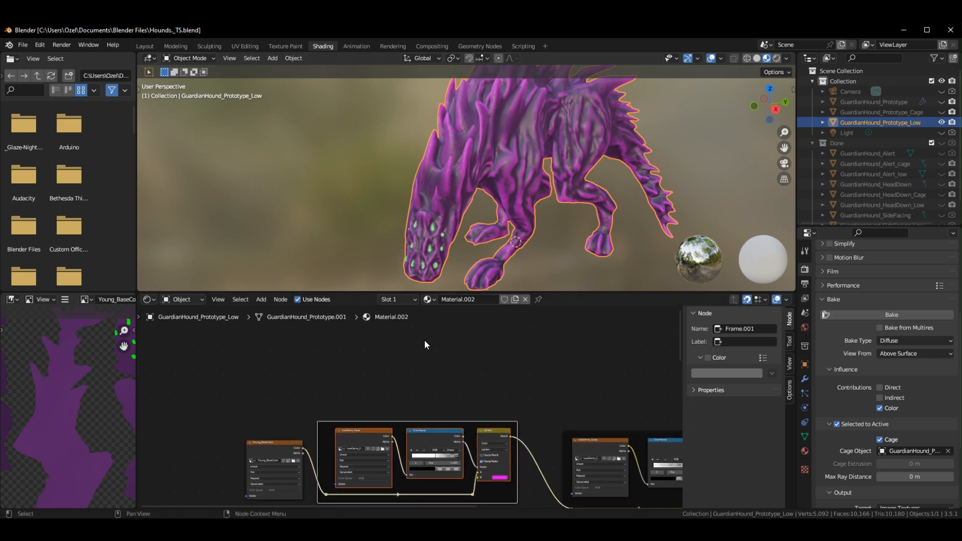
key("shift+d")
left_click(483, 365)
middle_click_drag(555, 386, 554, 444)
left_click_drag(485, 360, 474, 398)
middle_click_drag(567, 396, 601, 297)
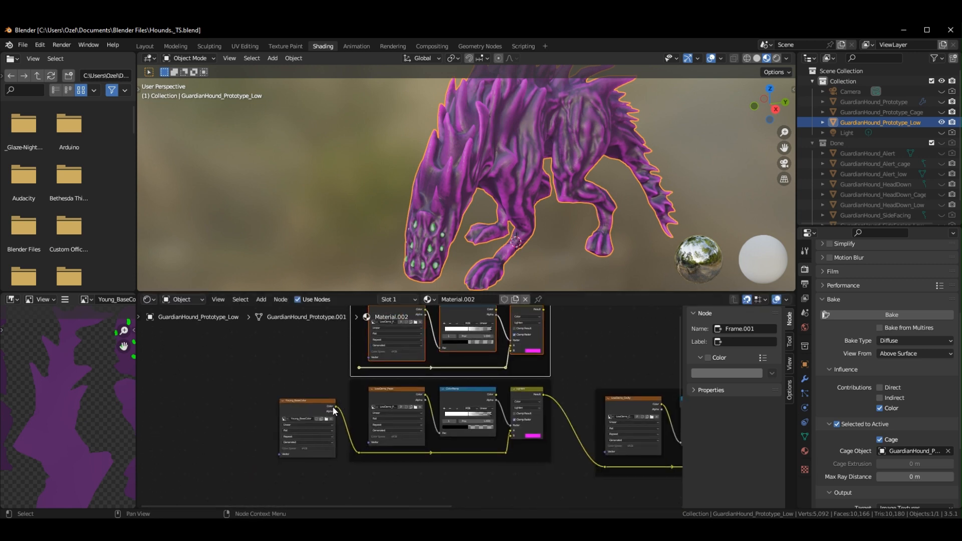
Feed Young_BaseColor's colour into the upper peak frame and connect its Lighten result to the lower frame's input reroute.
left_click_drag(334, 407, 442, 399)
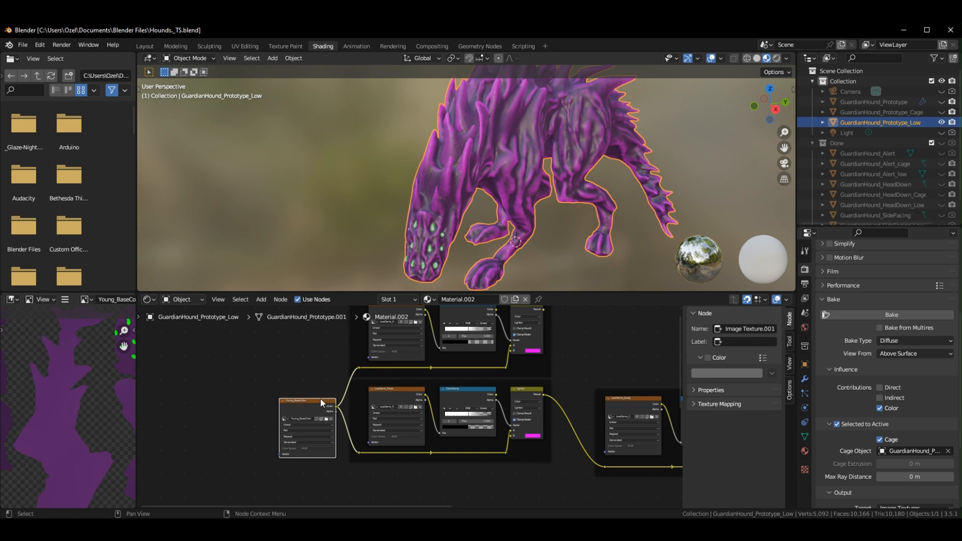
left_click_drag(320, 398, 281, 336)
middle_click_drag(546, 318, 534, 338)
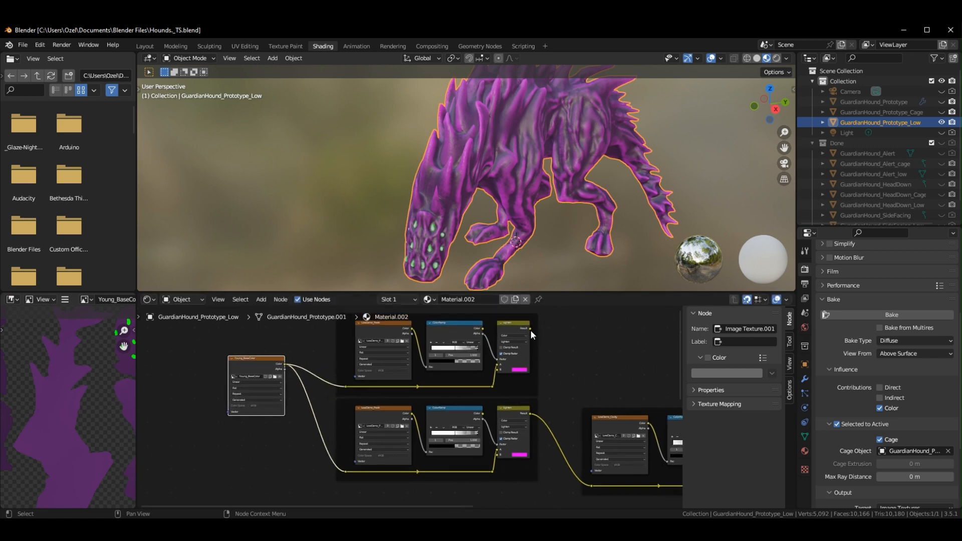
left_click_drag(529, 327, 346, 471)
mouse_move(480, 404)
left_mouse_down()
mouse_move(535, 383)
mouse_move(471, 423)
mouse_move(490, 406)
mouse_move(478, 388)
left_mouse_up()
Move the upper peak ColorRamp's white stop to 0.000 and its transparent black stop to about 0.386.
scroll(515, 444, "up", 3)
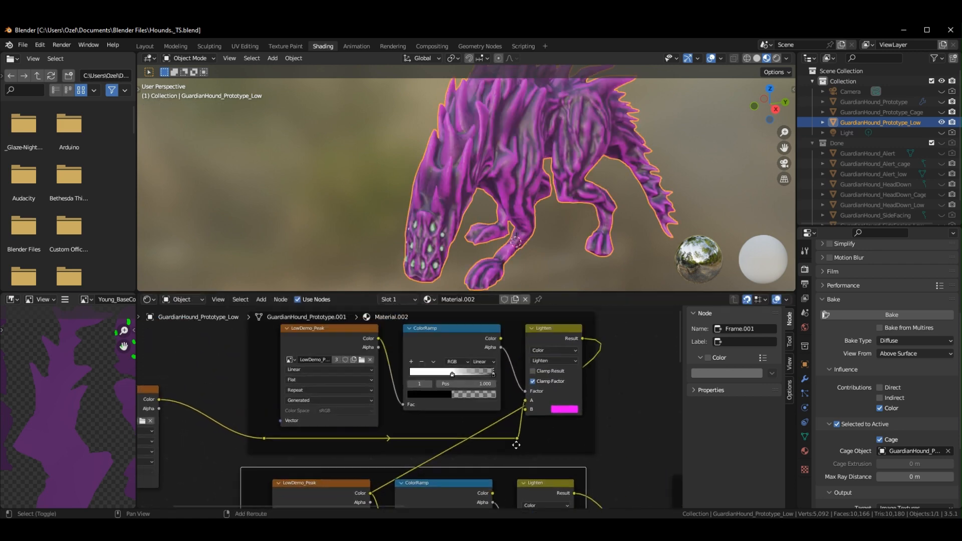
middle_click_drag(516, 445, 502, 482, "shift")
left_click_drag(438, 411, 396, 414)
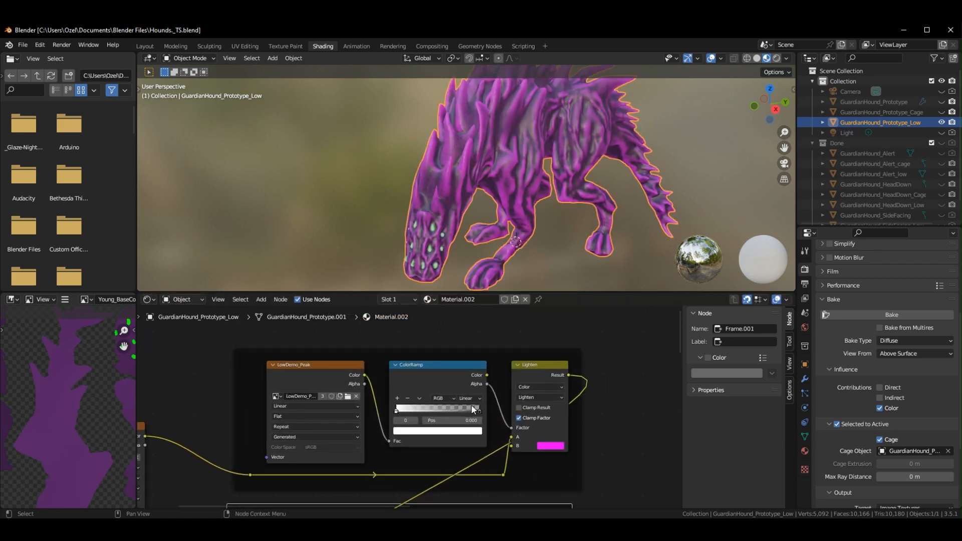
left_click_drag(477, 409, 422, 412)
Darken the lower peak Lighten node's B colour to a deep purple with a value of 0.076.
middle_click_drag(601, 469, 590, 333)
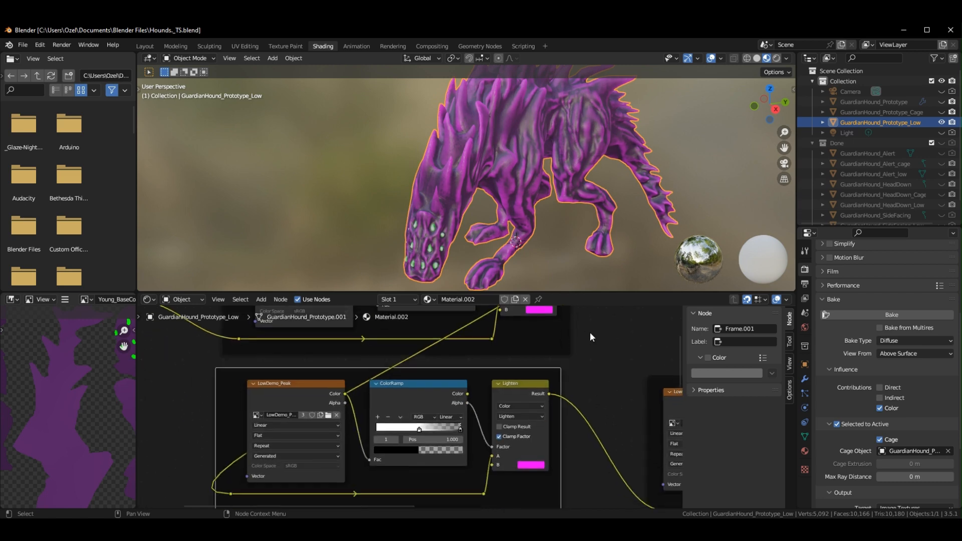
left_click(531, 465)
left_click_drag(588, 372, 589, 395)
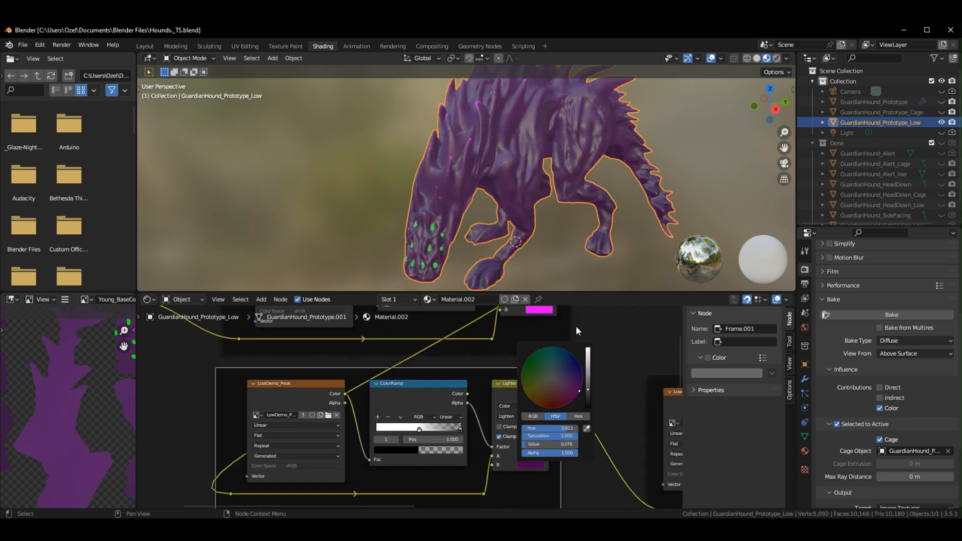
Move the white stop of the upper peak ColorRamp to 0.327 and open its Lighten node's B colour.
middle_click_drag(612, 346, 624, 466)
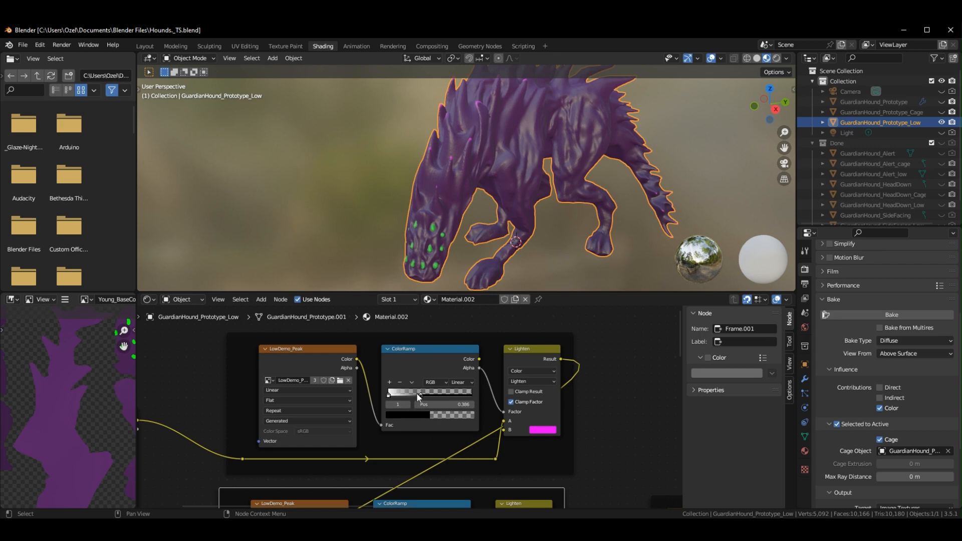
left_click_drag(388, 393, 415, 395)
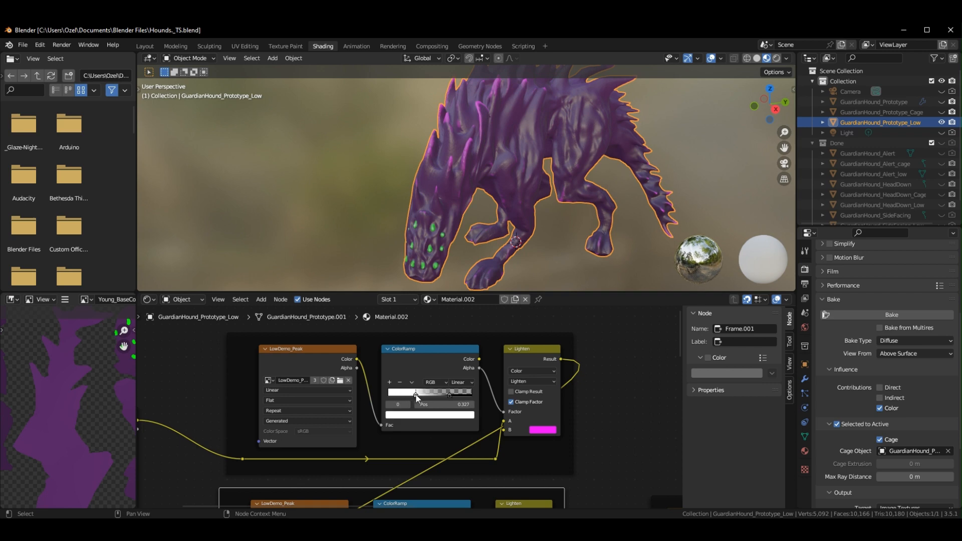
left_click(546, 430)
Move the lower peak ColorRamp's white stop to 0.000 and adjust the purple B colour of its Lighten node.
middle_click_drag(623, 443, 622, 262)
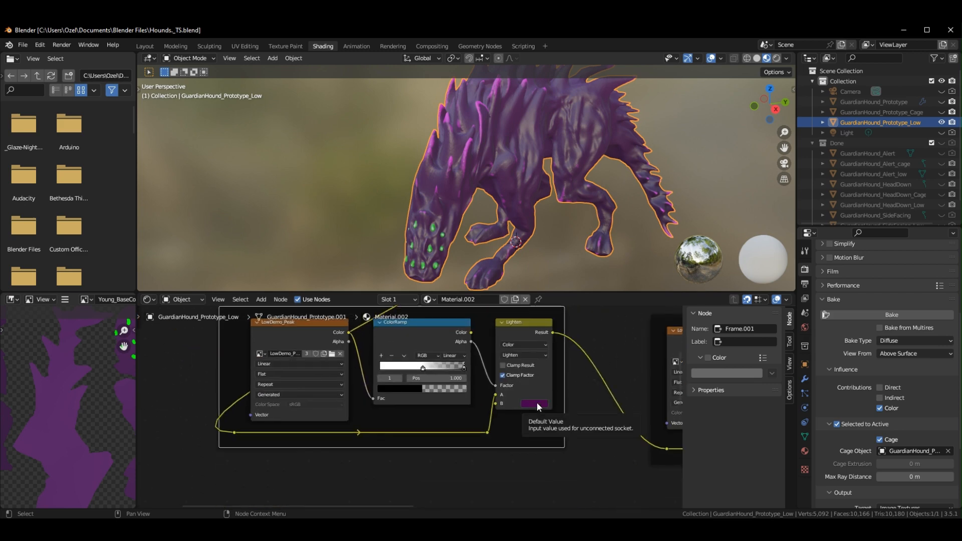
left_click_drag(423, 369, 365, 369)
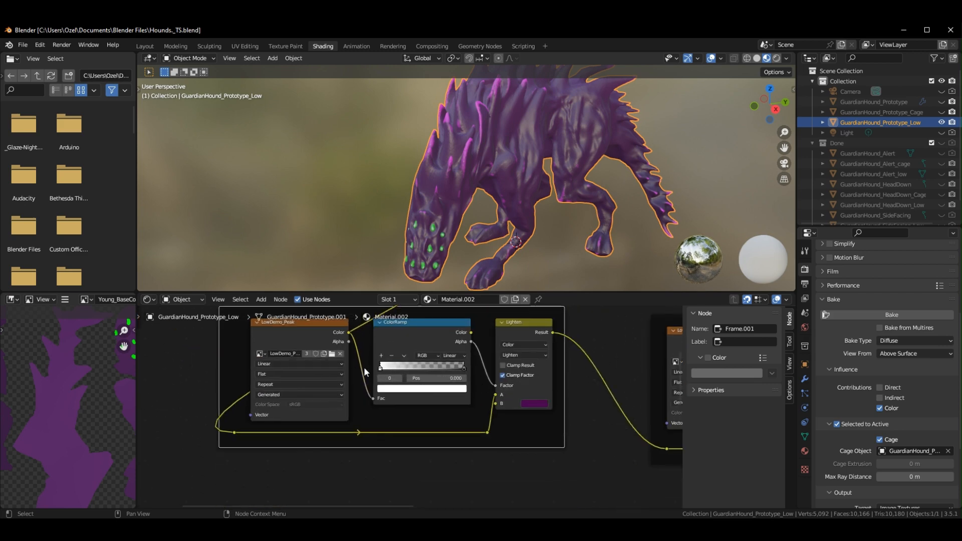
left_click(528, 402)
mouse_move(584, 326)
left_mouse_down()
mouse_move(593, 315)
mouse_move(560, 325)
mouse_move(556, 316)
mouse_move(556, 327)
mouse_move(564, 303)
mouse_move(536, 315)
mouse_move(591, 327)
mouse_move(591, 300)
mouse_move(567, 335)
left_mouse_up()
mouse_move(574, 201)
middle_mouse_down()
mouse_move(487, 200)
mouse_move(585, 196)
middle_mouse_up()
Reposition the upper peak frame and cut its links from Young_BaseColor and to the lower peak frame.
middle_click_drag(615, 338, 650, 336)
middle_click_drag(446, 317, 451, 415)
middle_click_drag(587, 399, 562, 475)
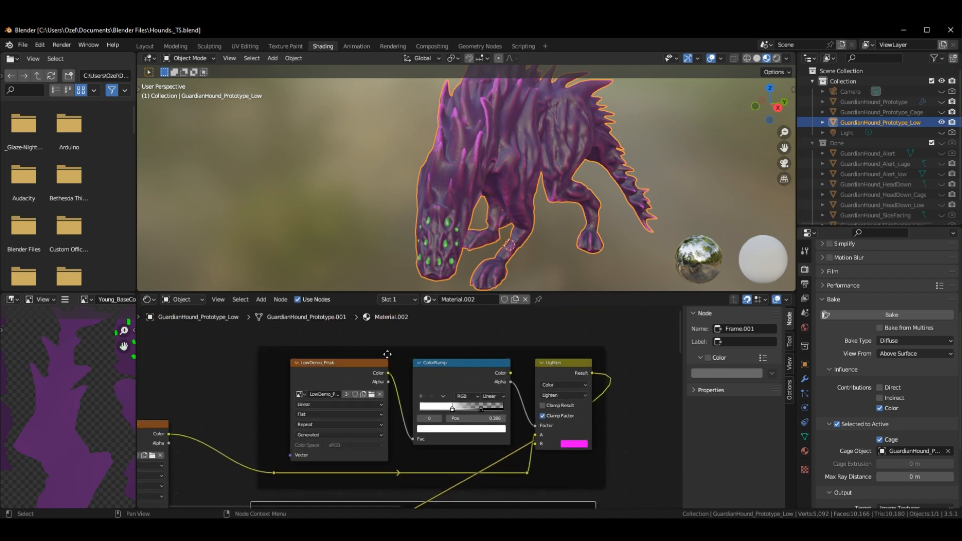
left_click_drag(403, 357, 384, 349)
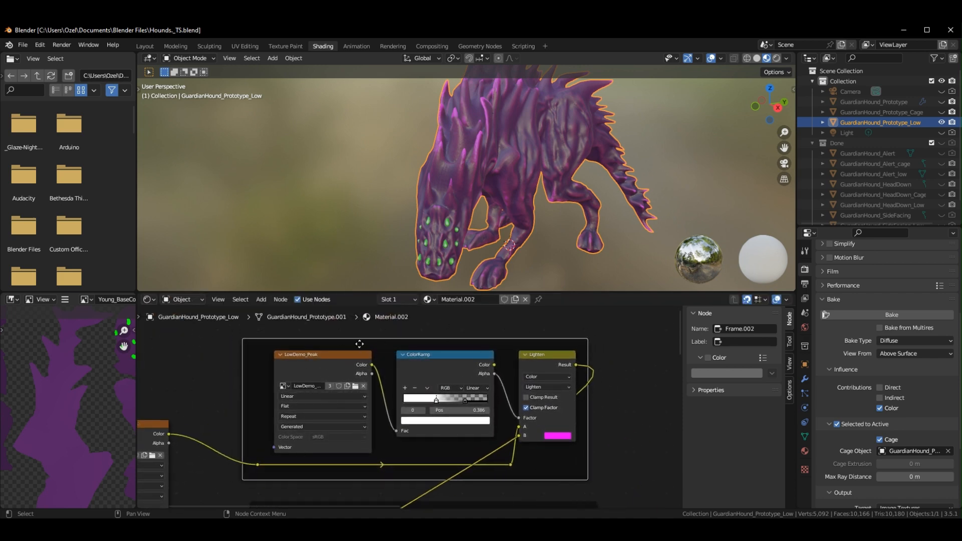
mouse_move(584, 452)
middle_mouse_down()
mouse_move(609, 357)
mouse_move(623, 442)
mouse_move(594, 361)
mouse_move(606, 298)
middle_mouse_up()
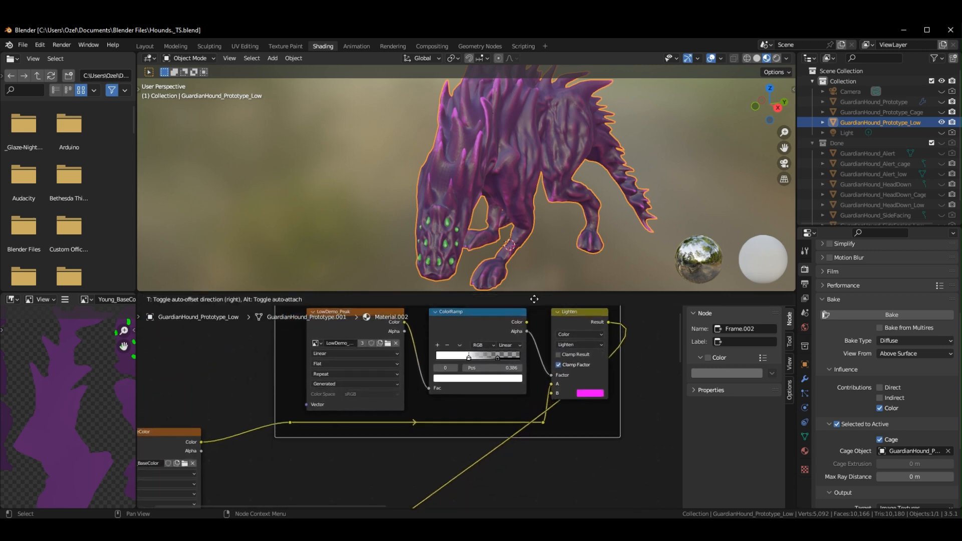
mouse_move(234, 408)
right_mouse_down("ctrl")
mouse_move(266, 411)
mouse_move(424, 496)
mouse_move(493, 500)
right_mouse_up("ctrl")
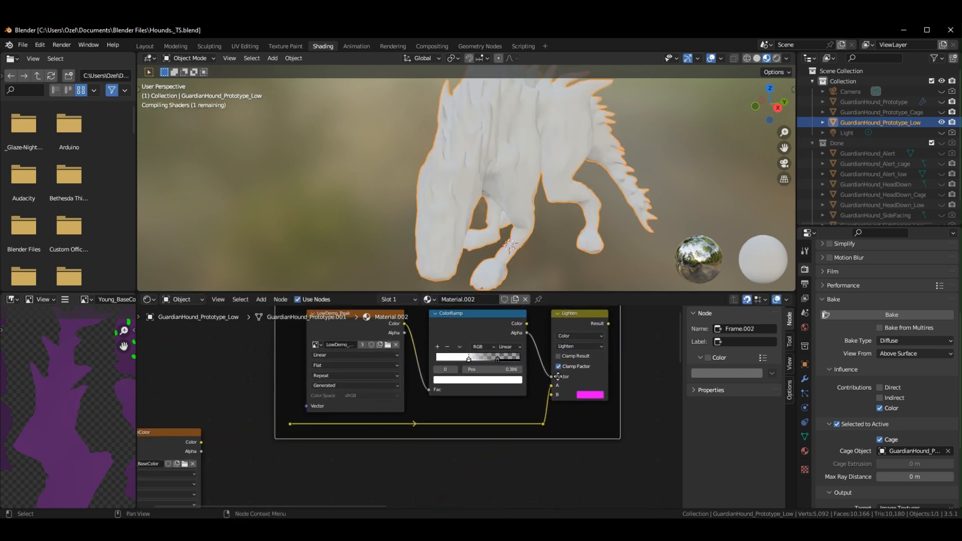
middle_click_drag(521, 468, 555, 373)
middle_click_drag(381, 375, 451, 407)
right_click_drag(484, 378, 490, 406, "shift")
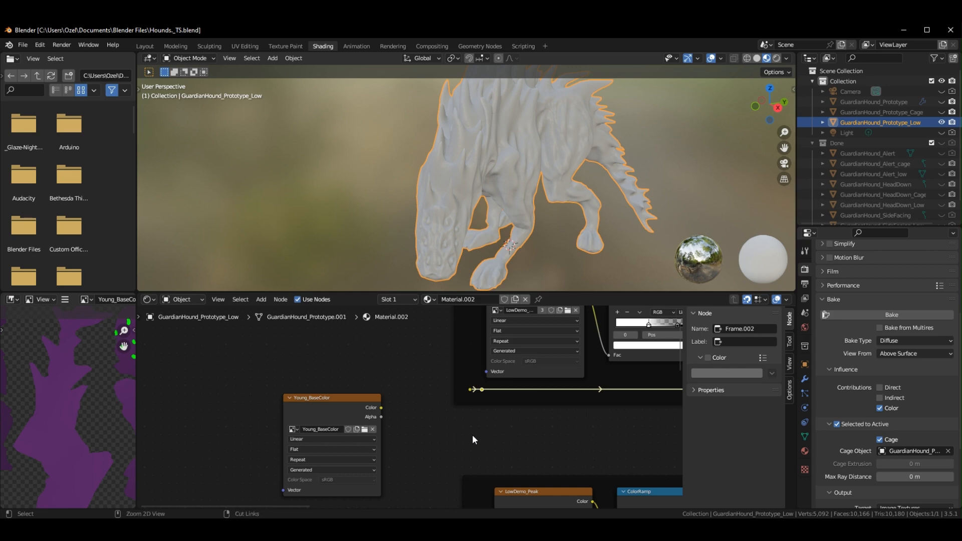
key("ctrl+z")
Link Young_BaseColor's Color output to the reroute that feeds the lower peak frame.
middle_click_drag(380, 403, 365, 343)
left_click_drag(365, 342, 462, 452)
middle_click_drag(583, 462, 482, 474)
middle_click_drag(501, 412, 508, 444)
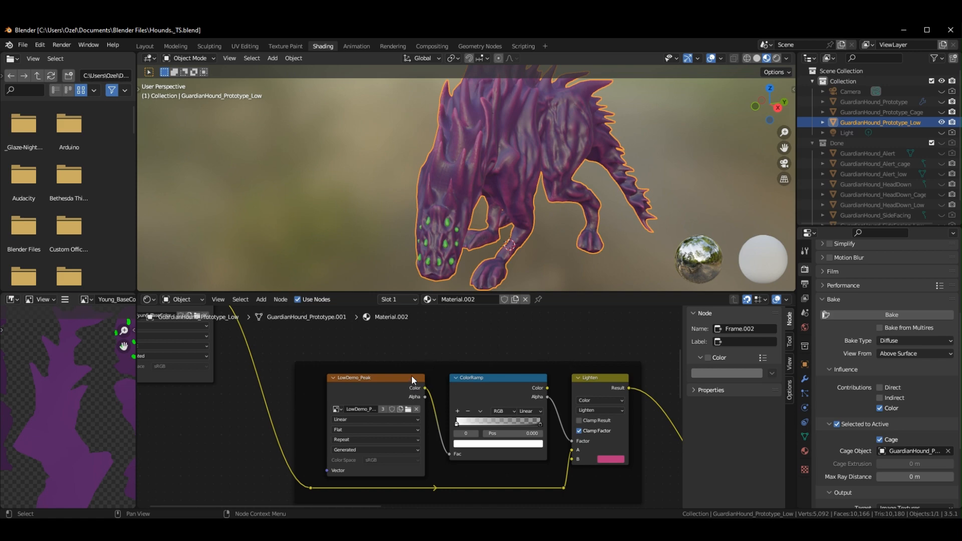
Space out the LowDemo_Peak, ColorRamp and Lighten nodes in the lower peak frame and level its two reroutes beneath them.
left_click_drag(535, 367, 596, 351)
left_click_drag(417, 359, 337, 362)
left_click(352, 471)
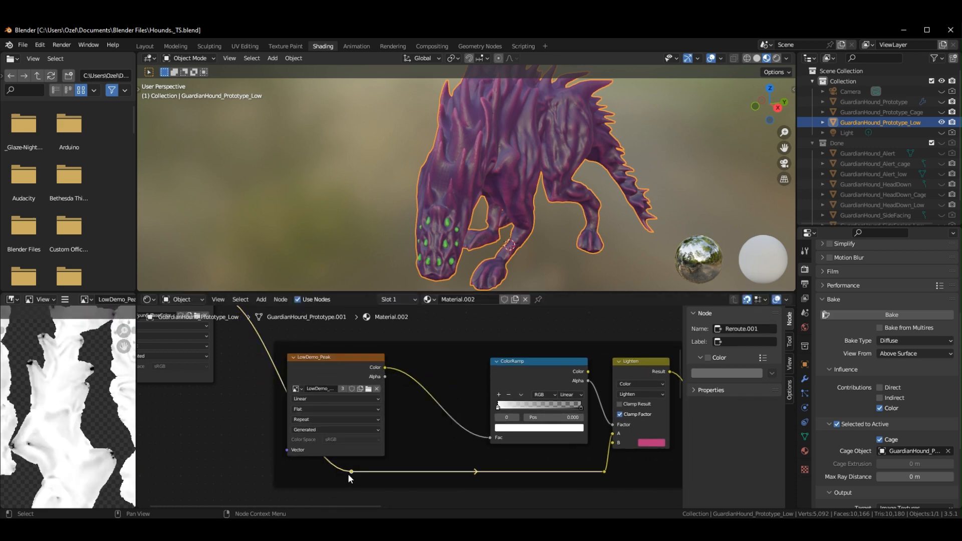
key("g")
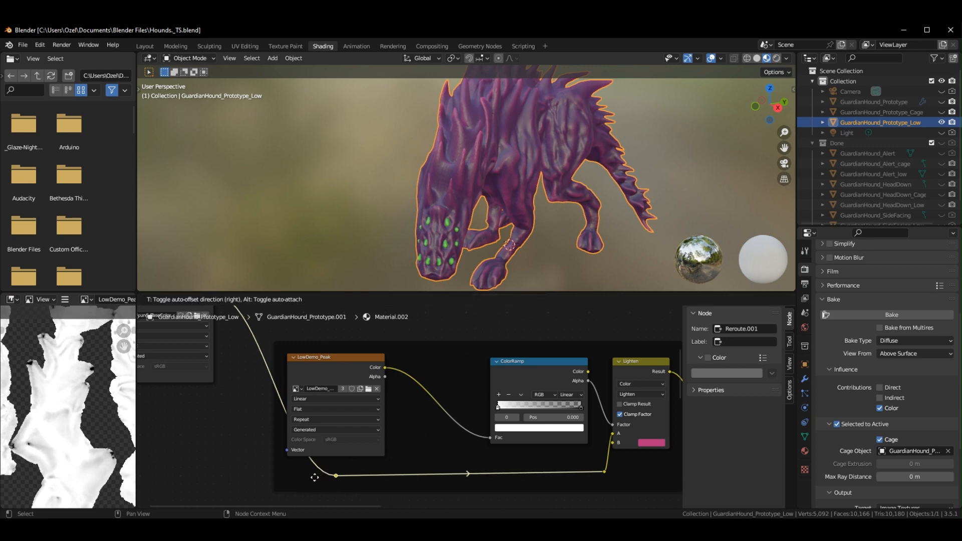
left_click(246, 475)
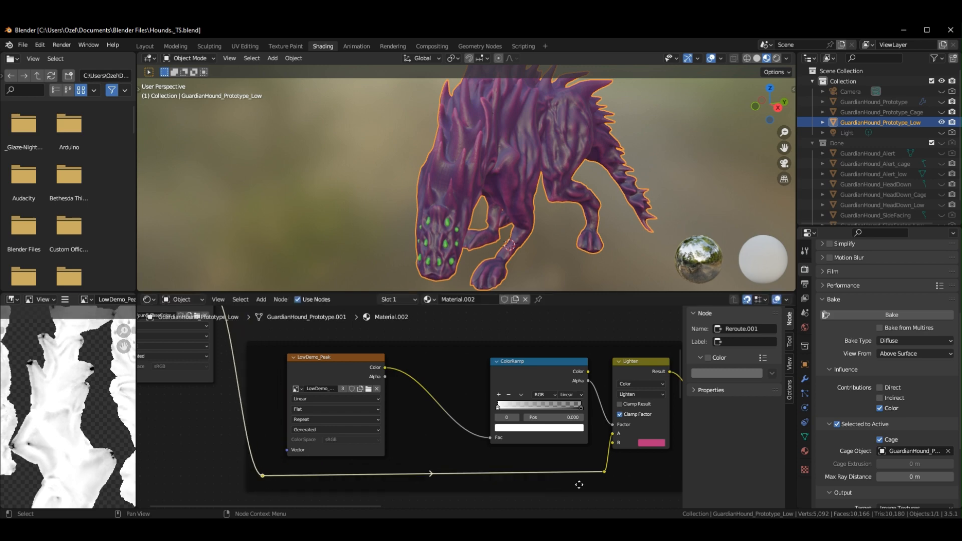
left_click(605, 472)
key("g")
left_click(606, 479)
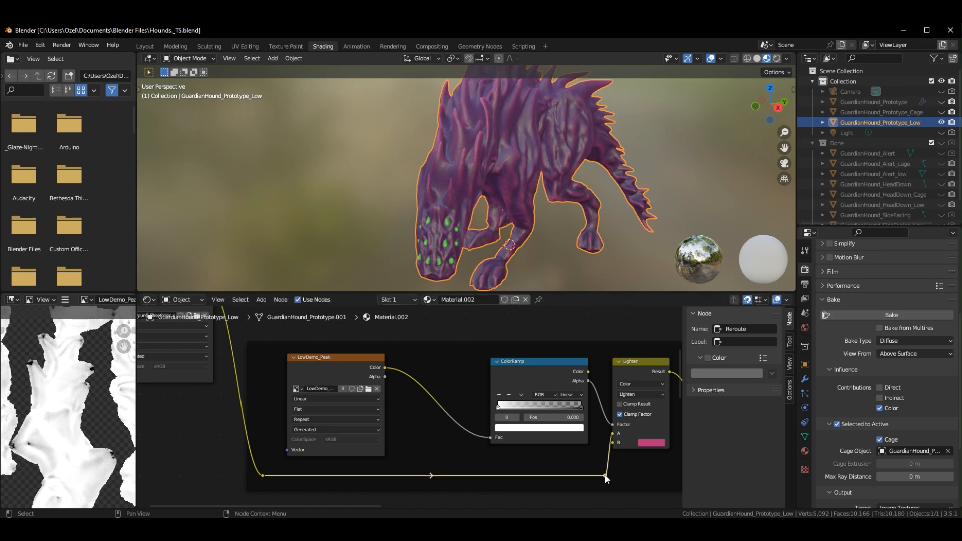
left_click_drag(352, 366, 328, 366)
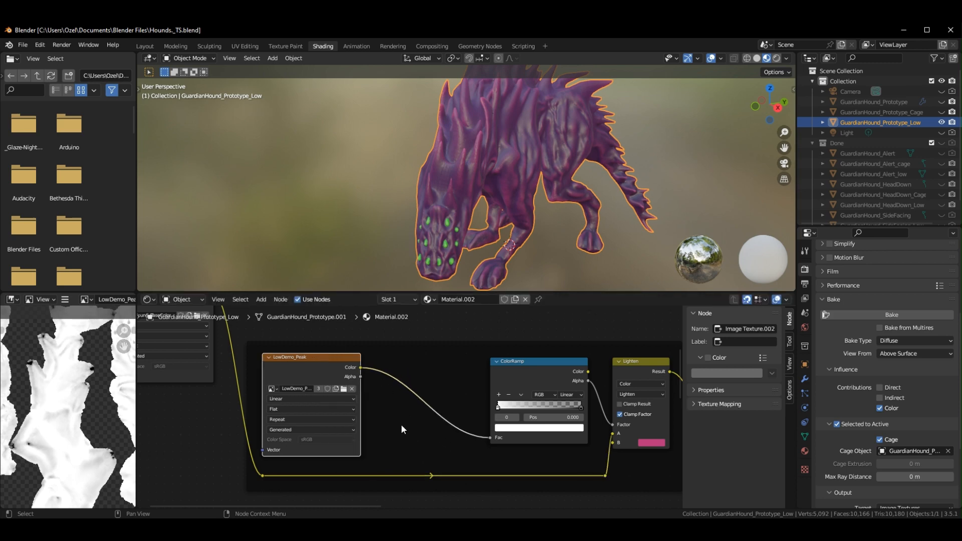
Insert an RGB Curves node between the LowDemo_Peak texture and the ColorRamp in the lower peak frame.
right_click(424, 363)
mouse_move(425, 364)
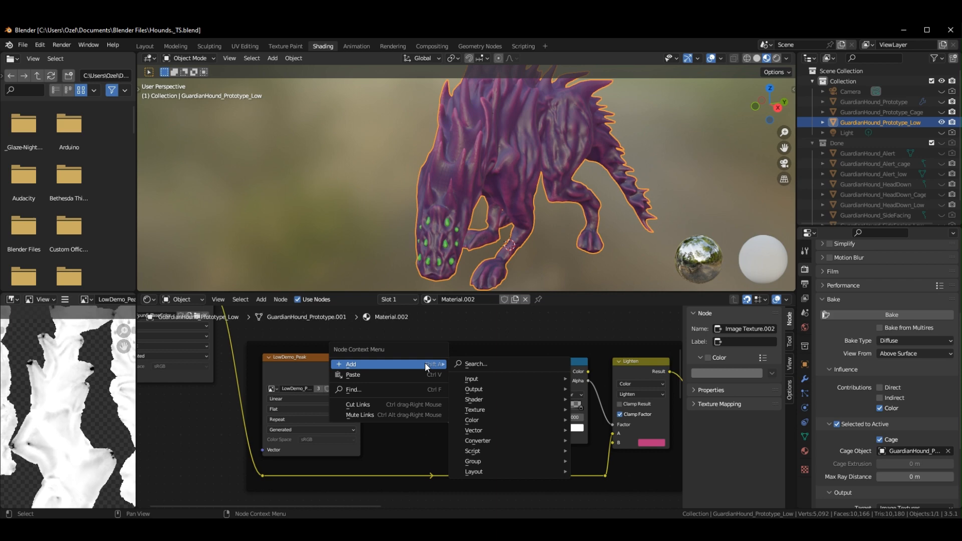
left_click(486, 363)
type("rgb")
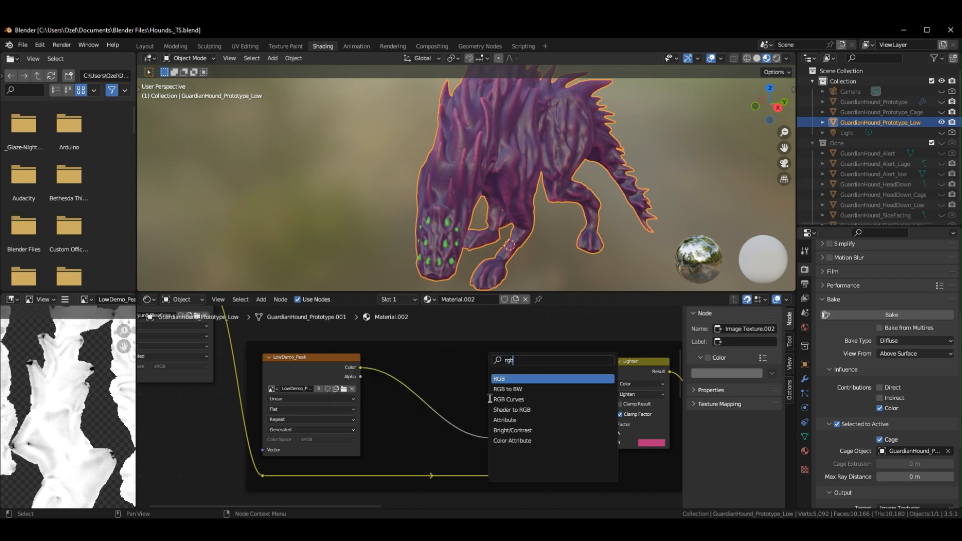
left_click(537, 399)
left_click(434, 399)
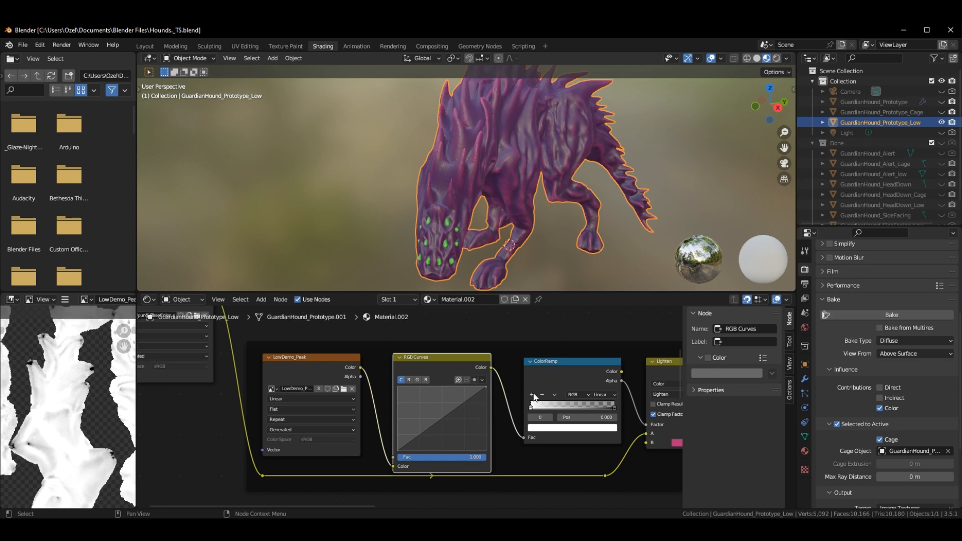
middle_click_drag(597, 456, 527, 459)
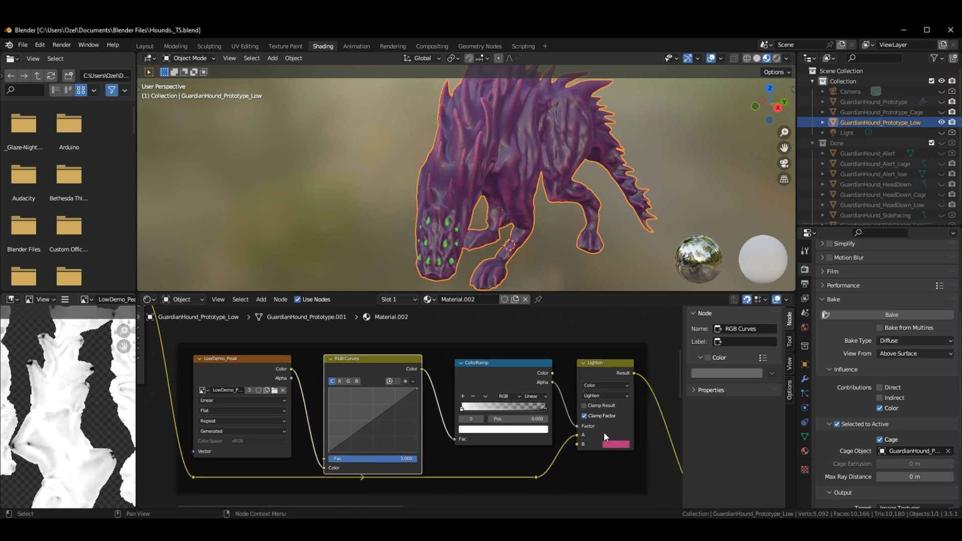
Bend the RGB Curves node's combined curve into an S shape with a lowered lower point and a raised upper point.
mouse_move(375, 421)
left_mouse_down()
mouse_move(363, 408)
mouse_move(389, 427)
mouse_move(377, 398)
mouse_move(360, 429)
mouse_move(370, 440)
left_mouse_up()
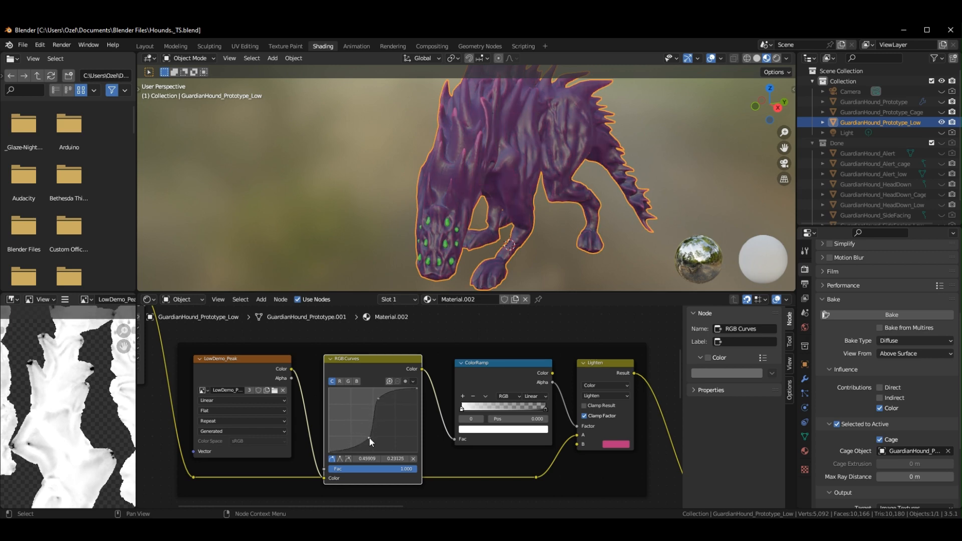
left_click_drag(378, 399, 397, 400)
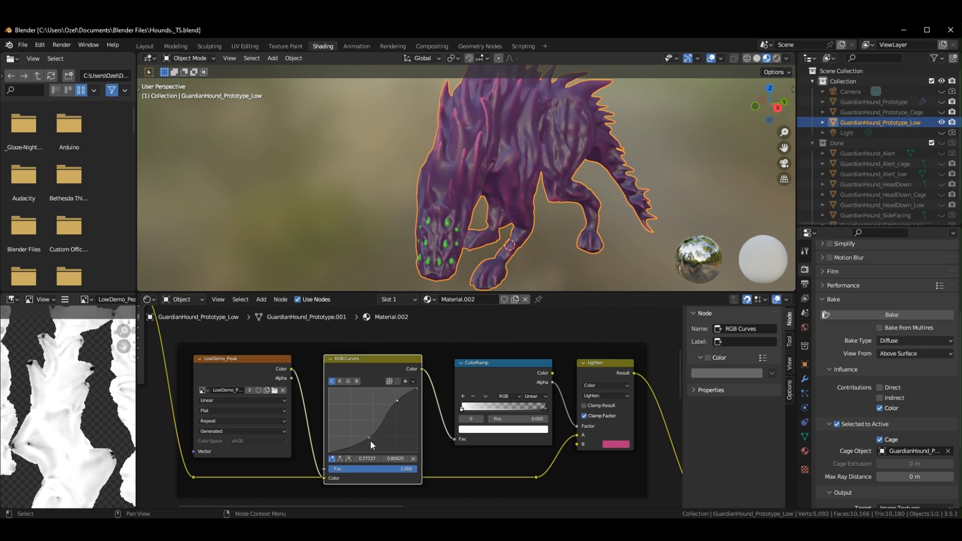
mouse_move(370, 439)
left_mouse_down()
mouse_move(389, 442)
mouse_move(366, 399)
mouse_move(383, 440)
left_mouse_up()
left_click_drag(395, 402, 402, 398)
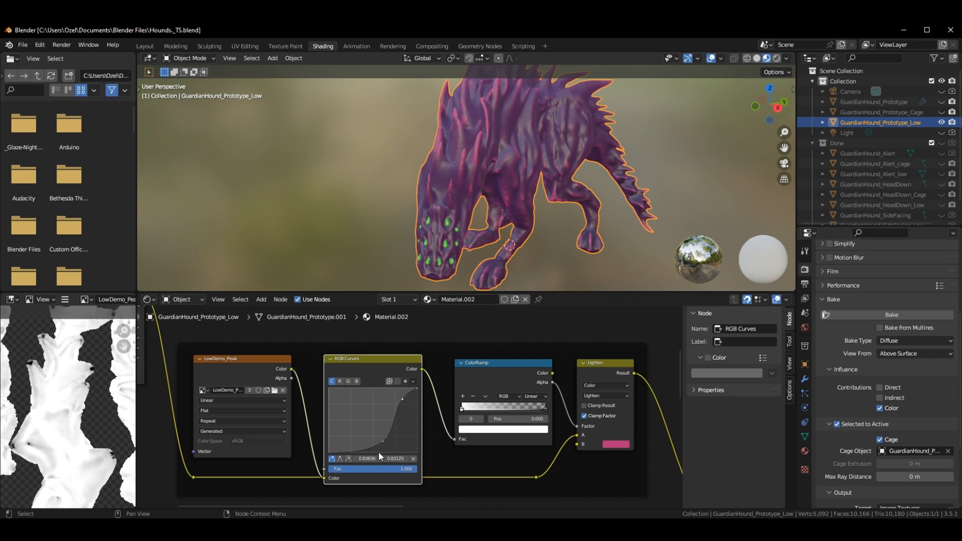
left_click_drag(396, 441, 399, 410)
left_click(392, 402)
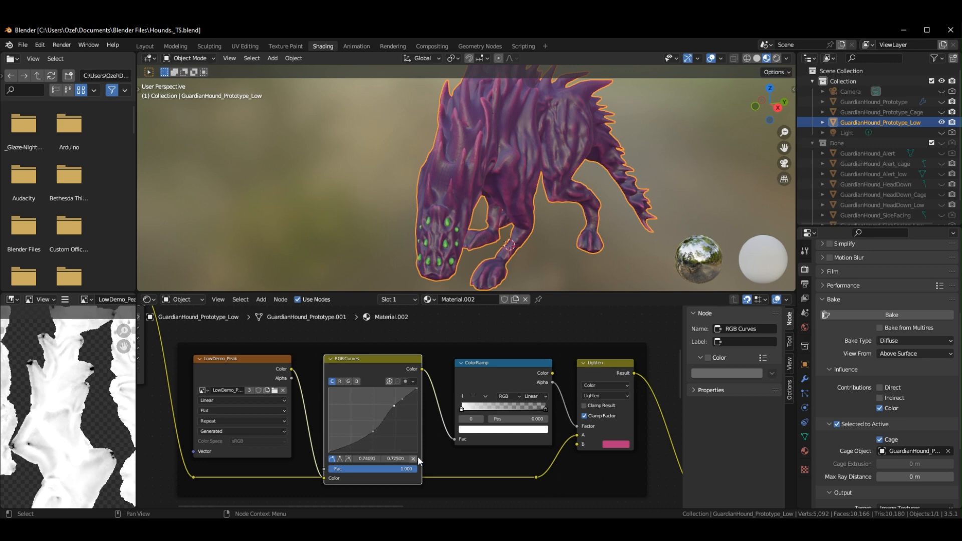
Delete the two extra points between the lower and upper points of the RGB Curves node's curve.
scroll(407, 427, "up", 4)
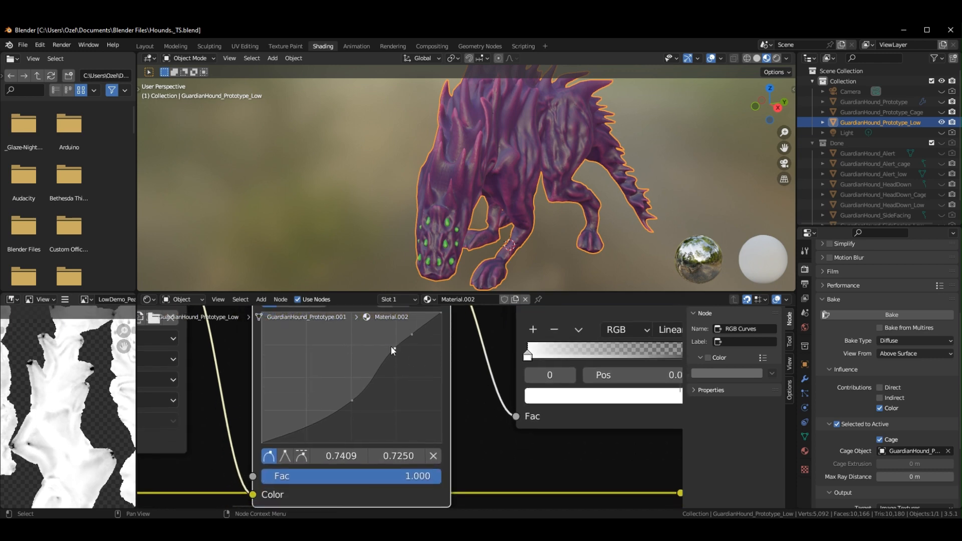
mouse_move(393, 349)
left_mouse_down()
mouse_move(409, 374)
mouse_move(346, 351)
mouse_move(349, 381)
mouse_move(320, 413)
mouse_move(342, 433)
mouse_move(406, 403)
mouse_move(384, 399)
left_mouse_up()
left_click(389, 386)
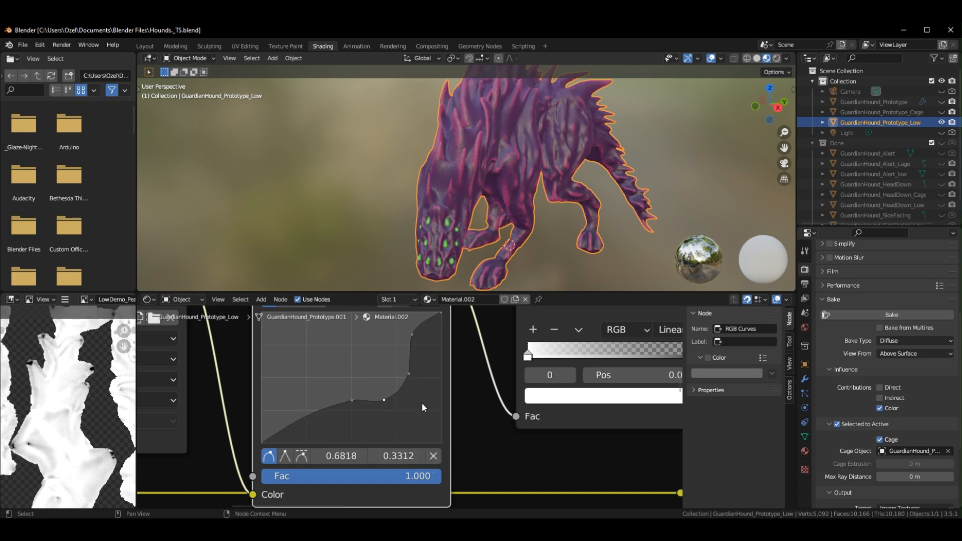
left_click(437, 455)
left_click(409, 373)
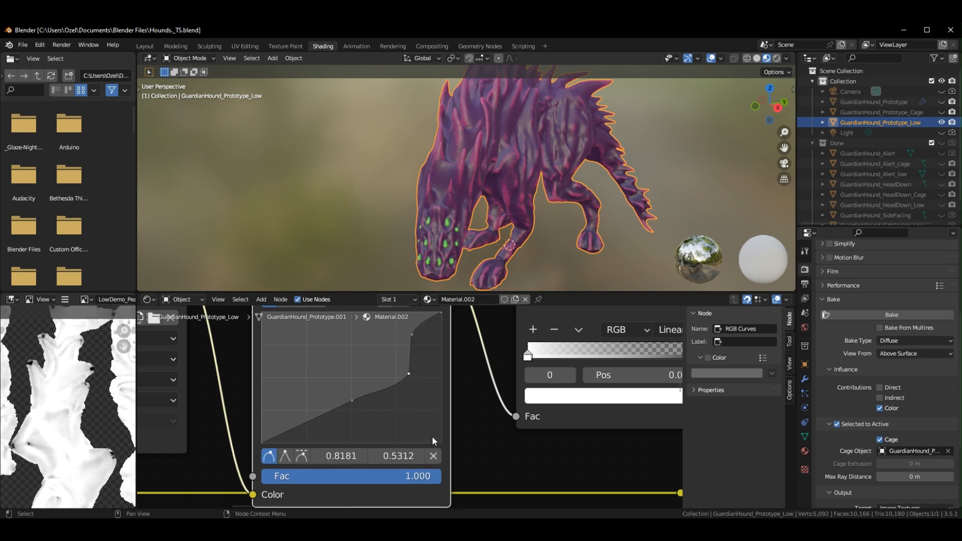
left_click(433, 455)
Steepen the S-curve by lowering its lower point and placing its upper point at 0.7727, 0.7250.
middle_click_drag(411, 371, 413, 422)
mouse_move(413, 384)
left_mouse_down()
mouse_move(400, 381)
mouse_move(415, 395)
mouse_move(403, 382)
left_mouse_up()
mouse_move(354, 451)
left_mouse_down()
mouse_move(373, 464)
mouse_move(360, 463)
left_mouse_up()
left_click_drag(407, 389, 404, 388)
mouse_move(361, 458)
left_mouse_down()
mouse_move(369, 371)
mouse_move(342, 437)
mouse_move(370, 473)
left_mouse_up()
mouse_move(403, 389)
left_mouse_down()
mouse_move(397, 377)
mouse_move(402, 399)
left_mouse_up()
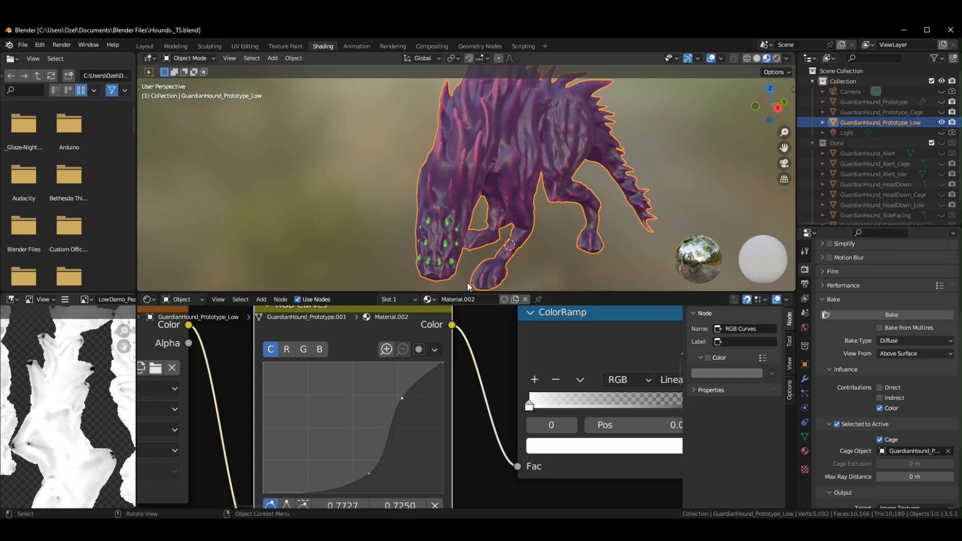
middle_click_drag(454, 171, 510, 248)
scroll(484, 412, "down", 2)
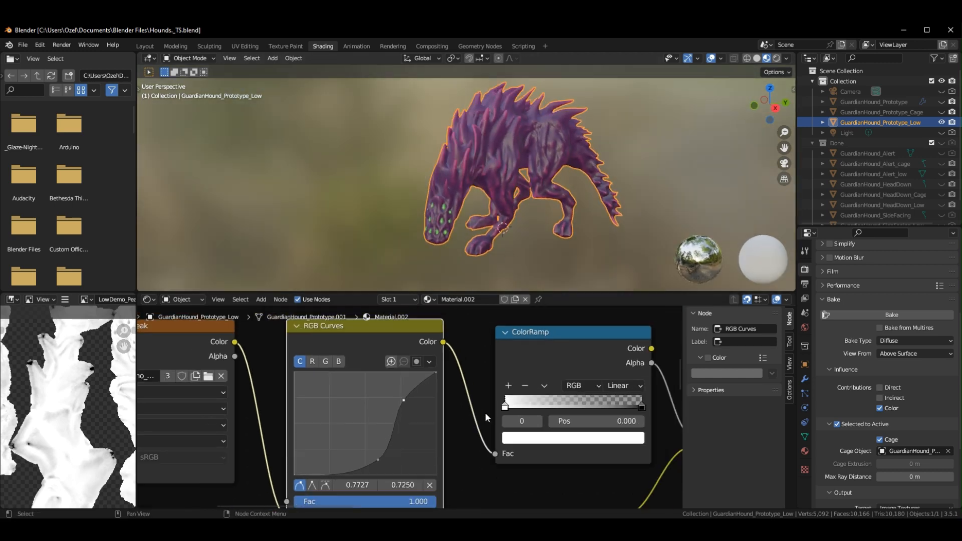
Raise the RGB Curves node within the lower peak frame, clear of the reroute link beneath it.
middle_click_drag(581, 479, 423, 463)
mouse_move(551, 467)
middle_mouse_down()
mouse_move(423, 457)
mouse_move(420, 429)
mouse_move(445, 435)
middle_mouse_up()
scroll(420, 429, "down", 6)
scroll(449, 436, "down", 3)
middle_click_drag(562, 449, 646, 434)
scroll(442, 422, "up", 2)
key("Home")
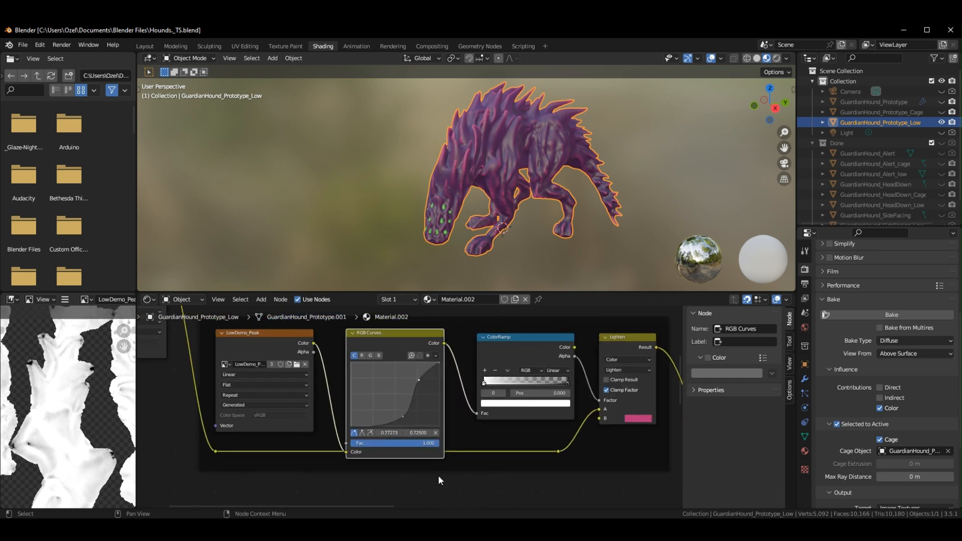
scroll(436, 416, "down", 1)
middle_click_drag(459, 427, 460, 476)
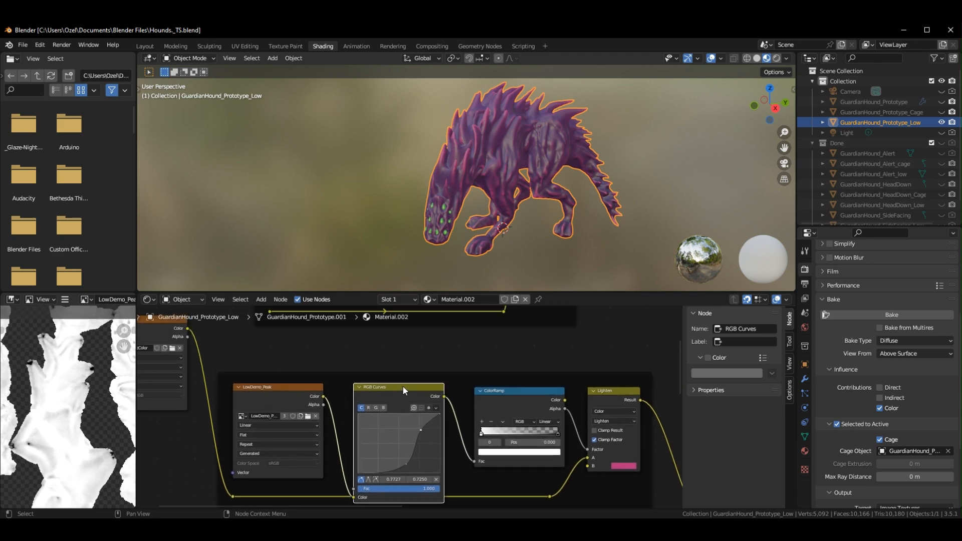
left_click_drag(402, 388, 402, 355)
Try the Color Burn and Difference blending modes on the lower peak frame's Lighten node.
middle_click_drag(402, 362, 284, 335)
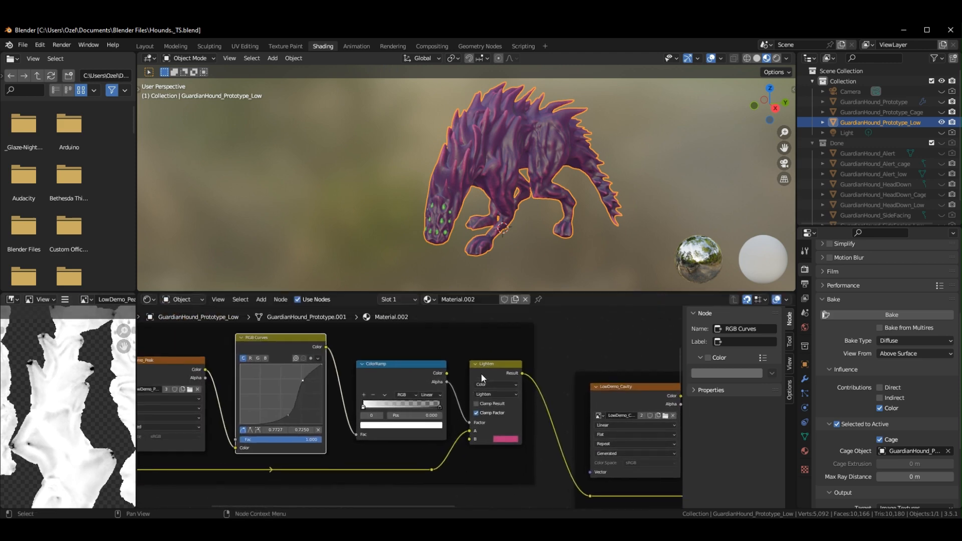
scroll(547, 430, "up", 2)
middle_click_drag(545, 425, 448, 400)
scroll(422, 361, "up", 1)
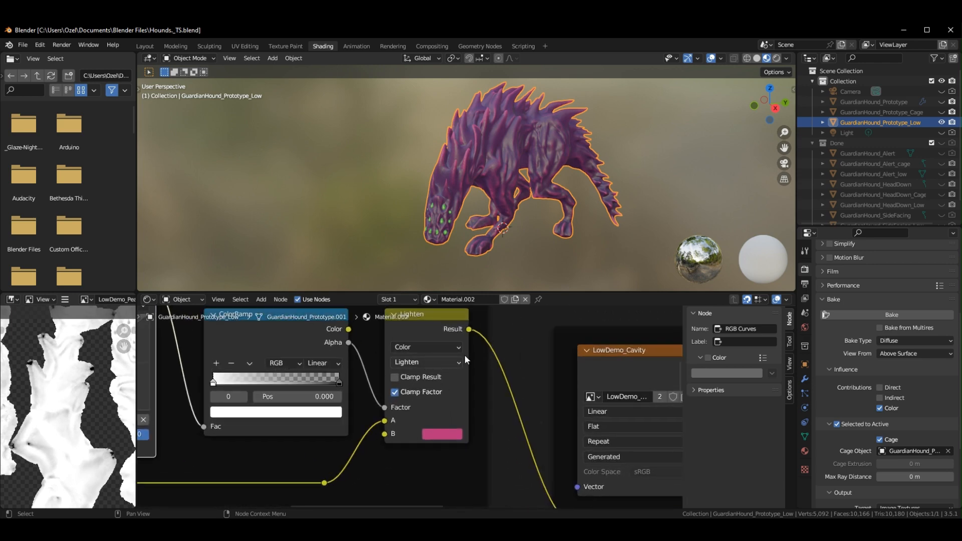
left_click(425, 362)
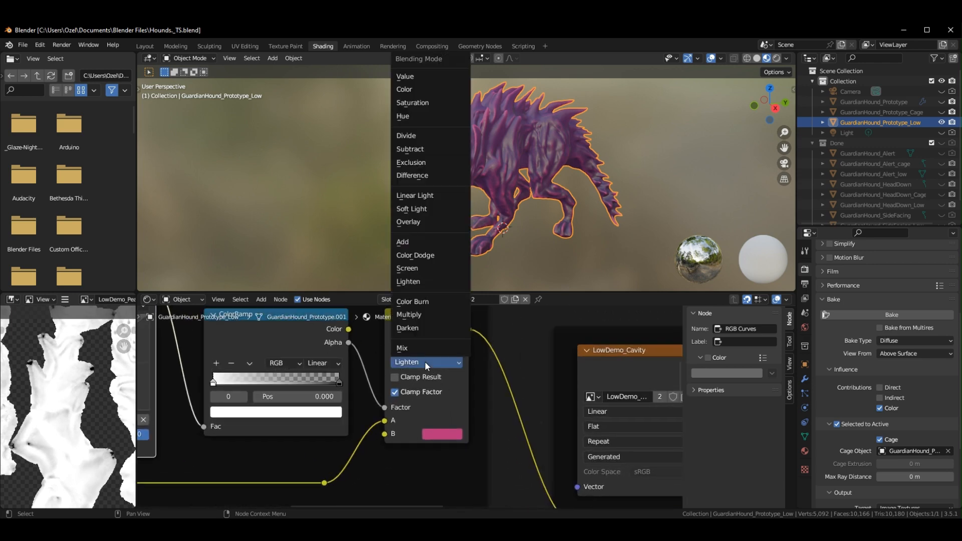
left_click(440, 301)
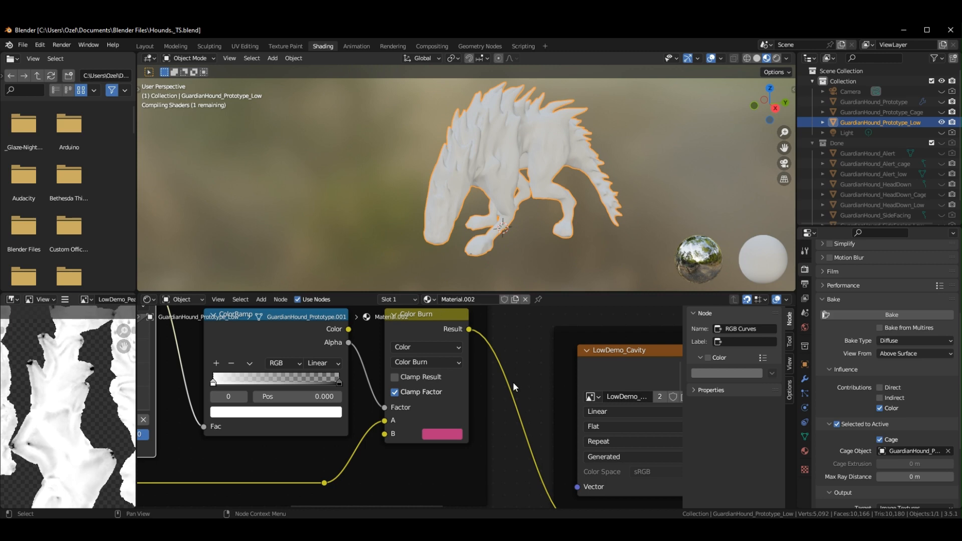
scroll(521, 172, "up", 4)
middle_click_drag(520, 181, 491, 211)
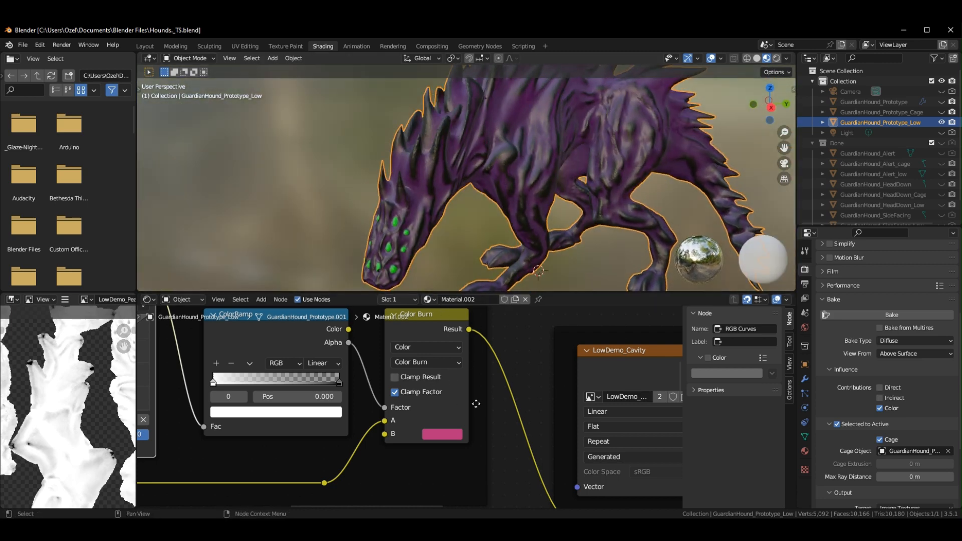
left_click(451, 363)
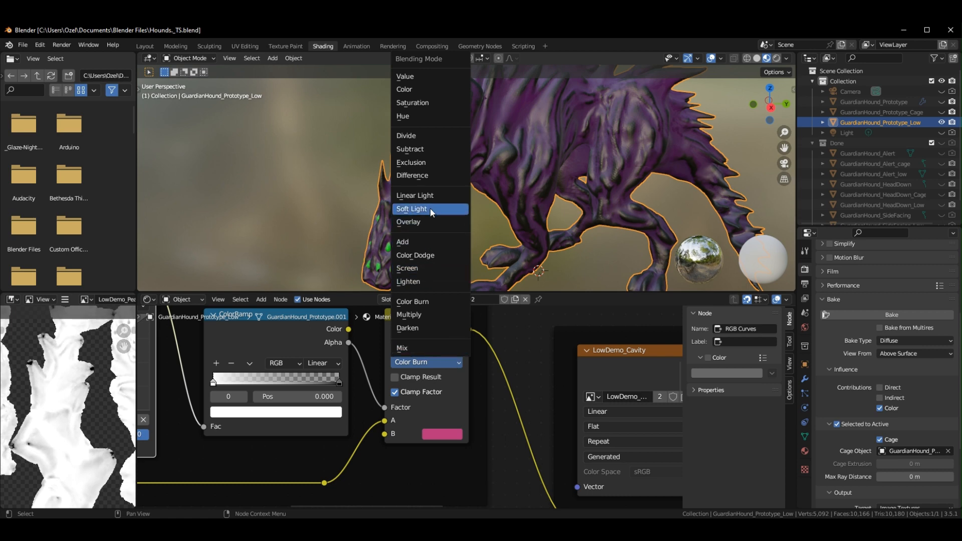
left_click(431, 175)
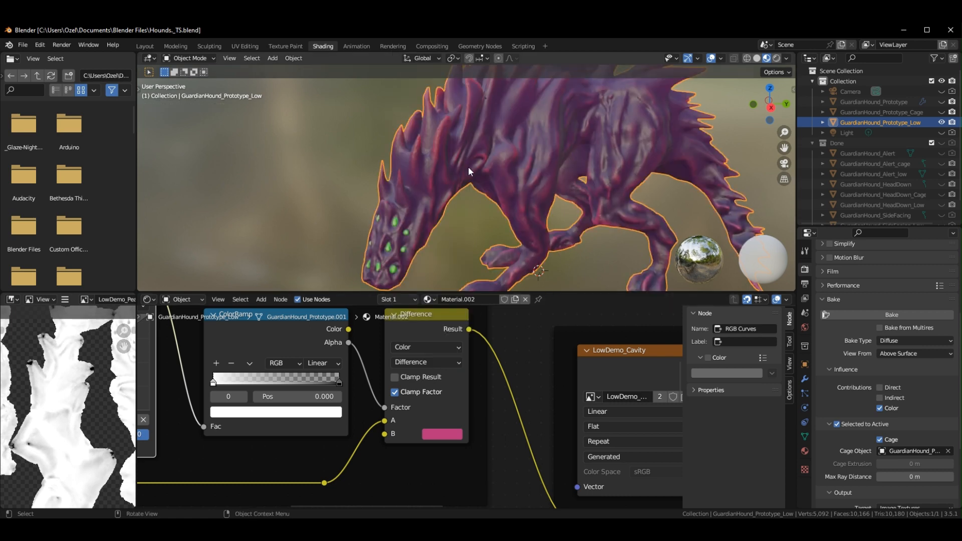
middle_click_drag(545, 187, 549, 190)
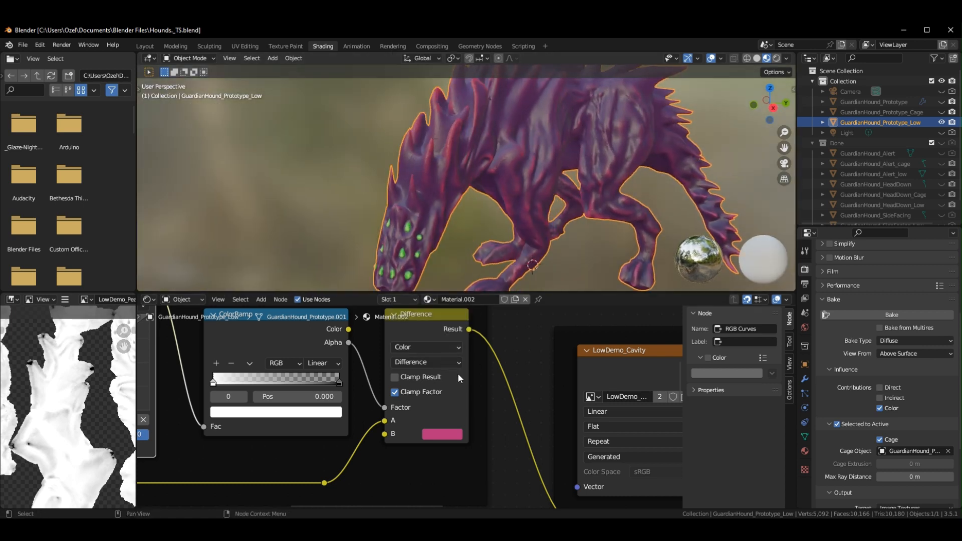
Set the lower peak frame's mix node to the Color Dodge blending mode.
left_click(451, 362)
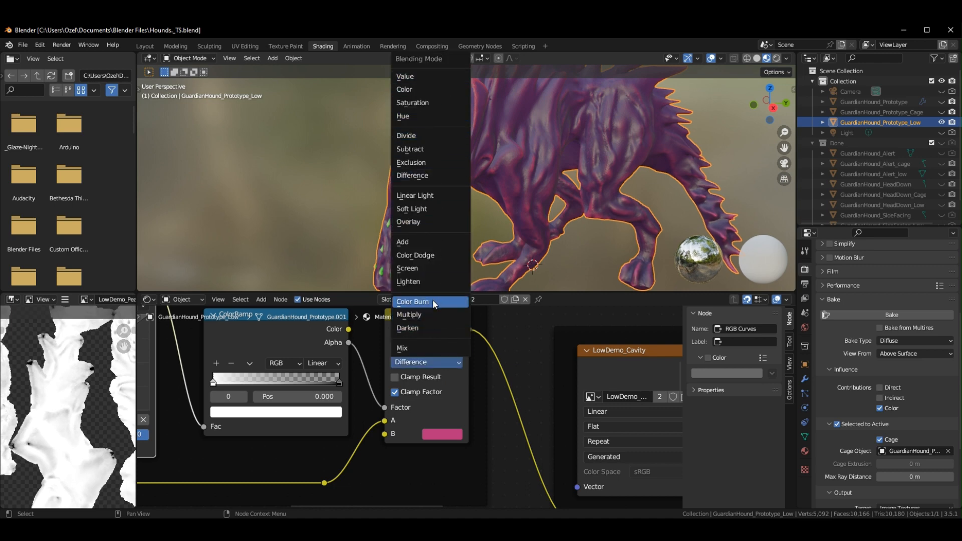
left_click(425, 255)
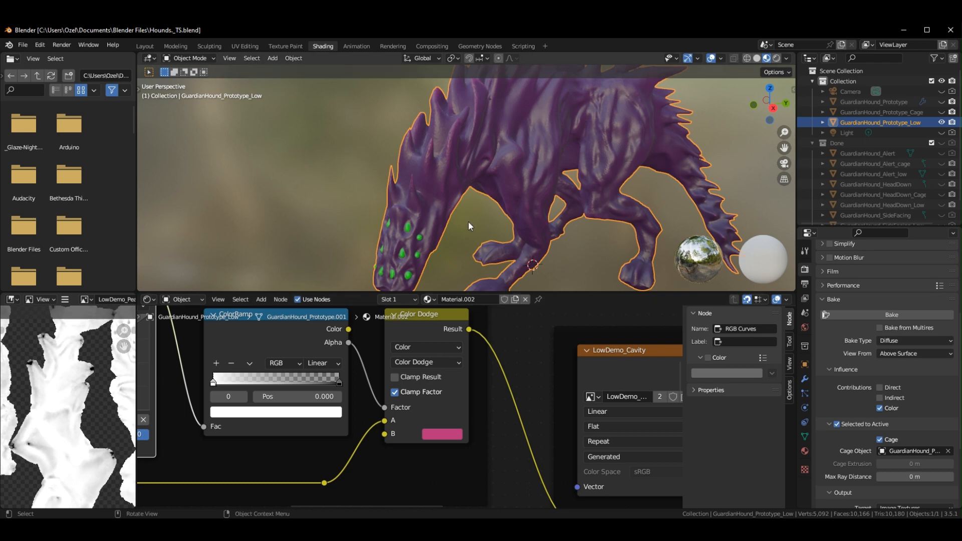
mouse_move(468, 221)
middle_mouse_down()
mouse_move(500, 197)
mouse_move(458, 251)
middle_mouse_up()
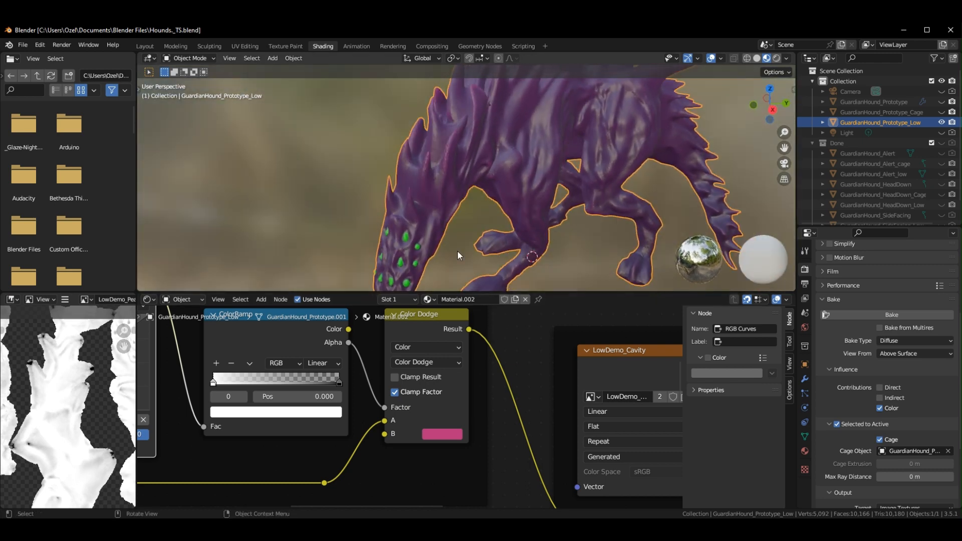
Try a bright orange B colour on the lower peak frame's Color Dodge node, with hue 0.046, saturation 0.951 and value 1.000.
left_click(451, 434)
left_click_drag(444, 330, 457, 338)
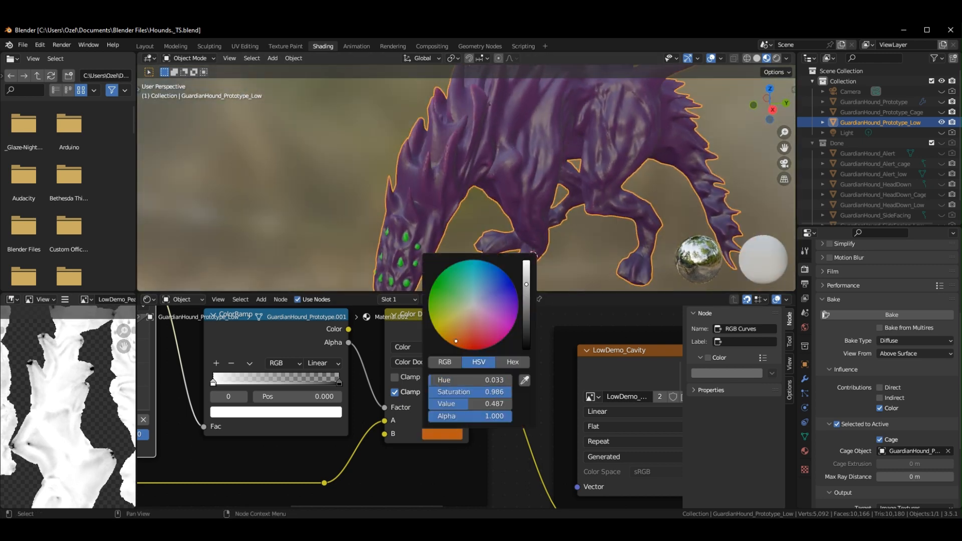
left_click_drag(526, 284, 526, 260)
left_click_drag(467, 297, 459, 335)
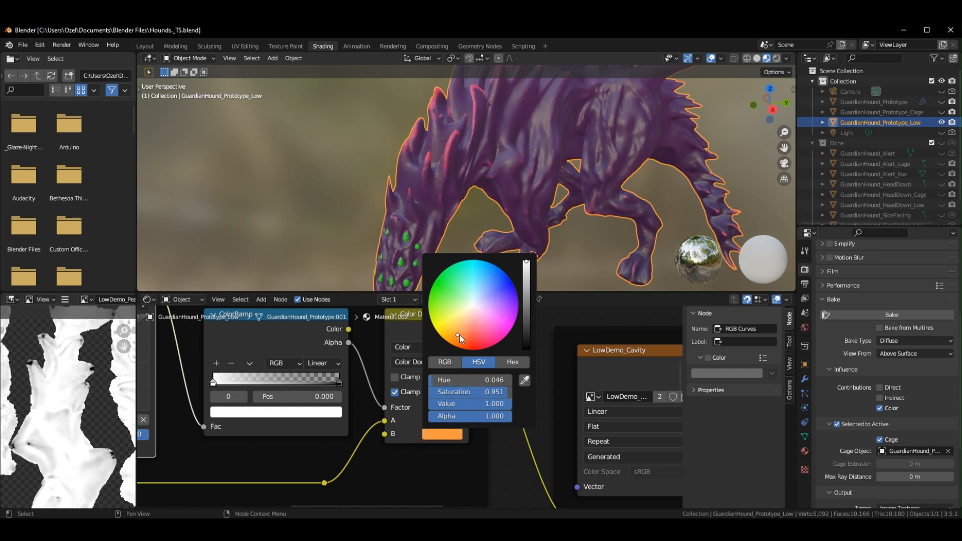
left_click(503, 459)
mouse_move(487, 234)
middle_mouse_down()
mouse_move(518, 233)
mouse_move(500, 221)
middle_mouse_up()
Try the Color Burn blending mode on the lower peak frame's mix node with a dark purple B colour.
left_click(444, 366)
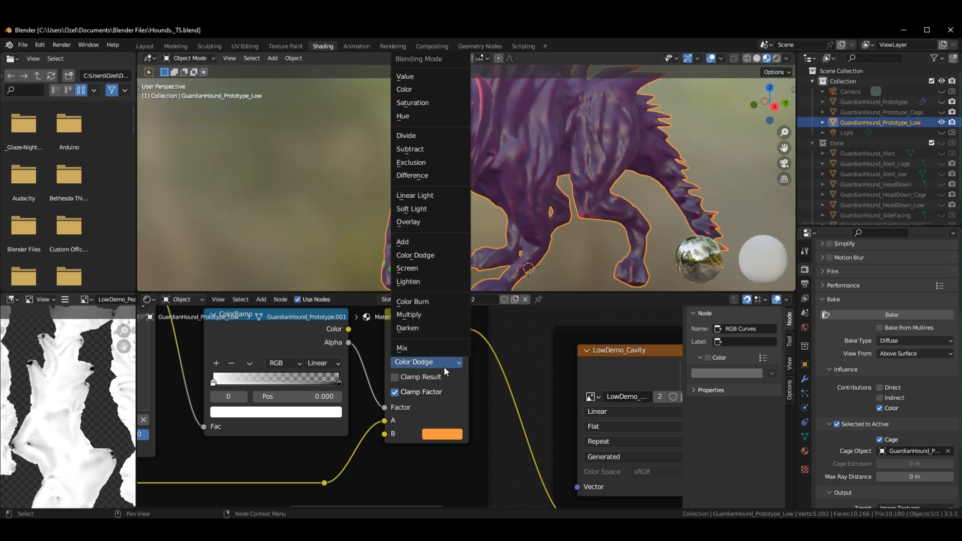
left_click(437, 302)
left_click(451, 434)
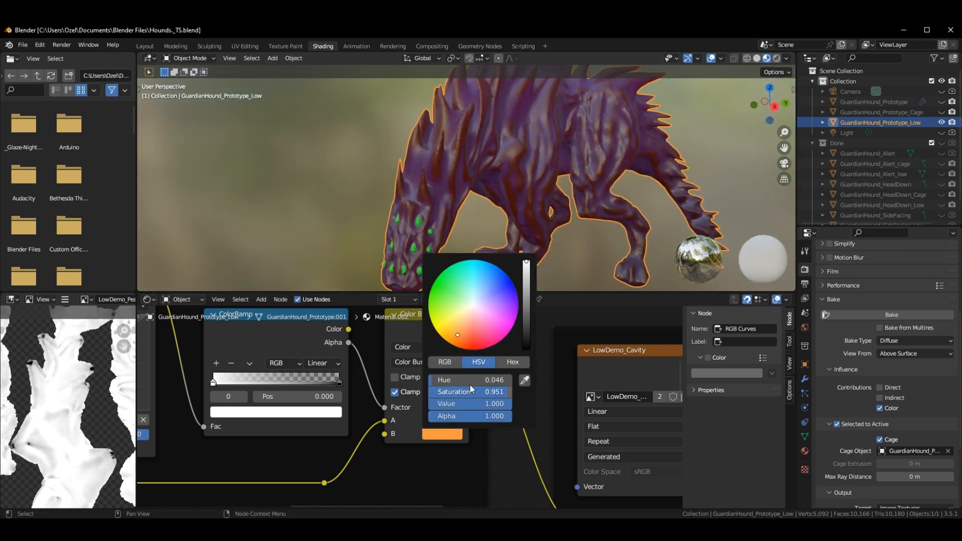
left_click_drag(476, 308, 498, 324)
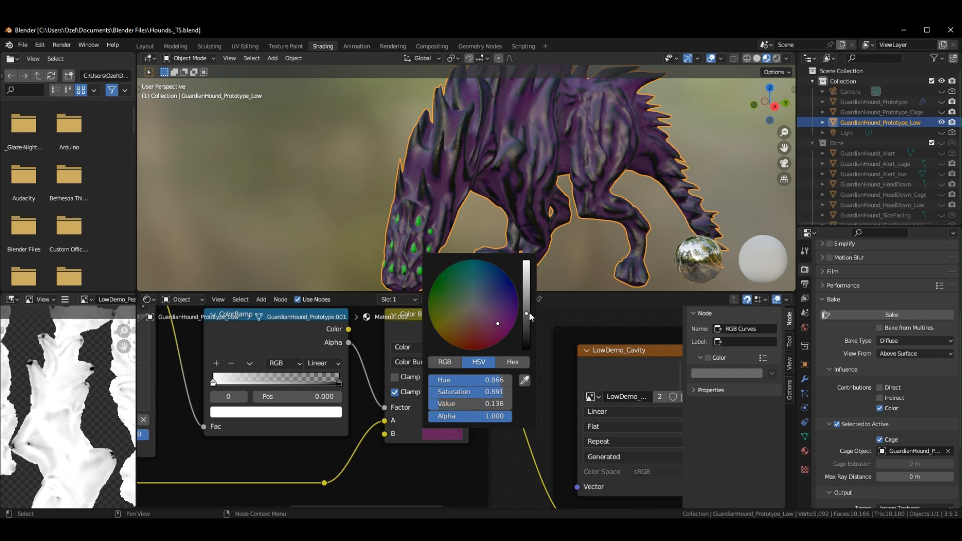
middle_click_drag(503, 458, 627, 475)
scroll(612, 473, "down", 3)
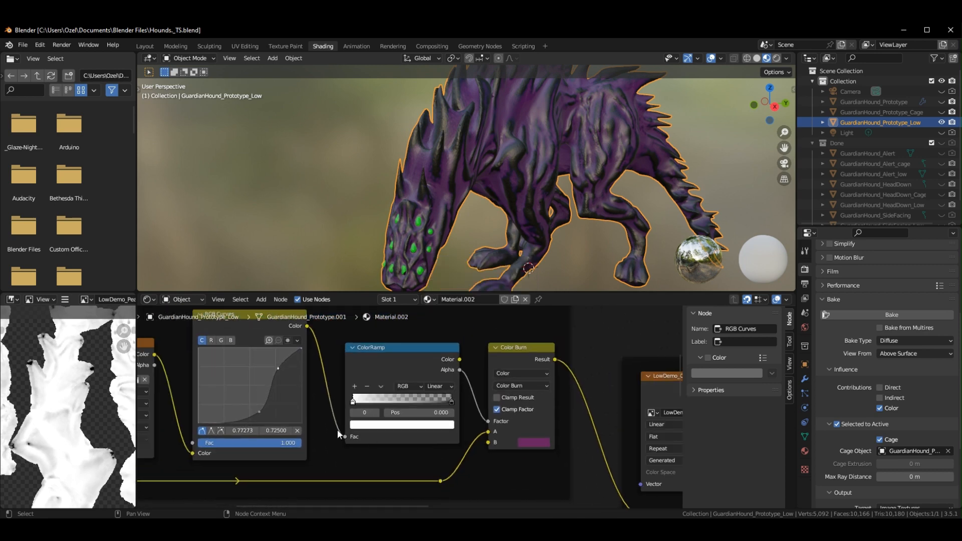
Try a less saturated purple B colour on the Color Burn node, with hue 0.883 and saturation 0.596.
middle_click_drag(269, 396, 408, 393)
middle_click_drag(532, 467, 416, 463)
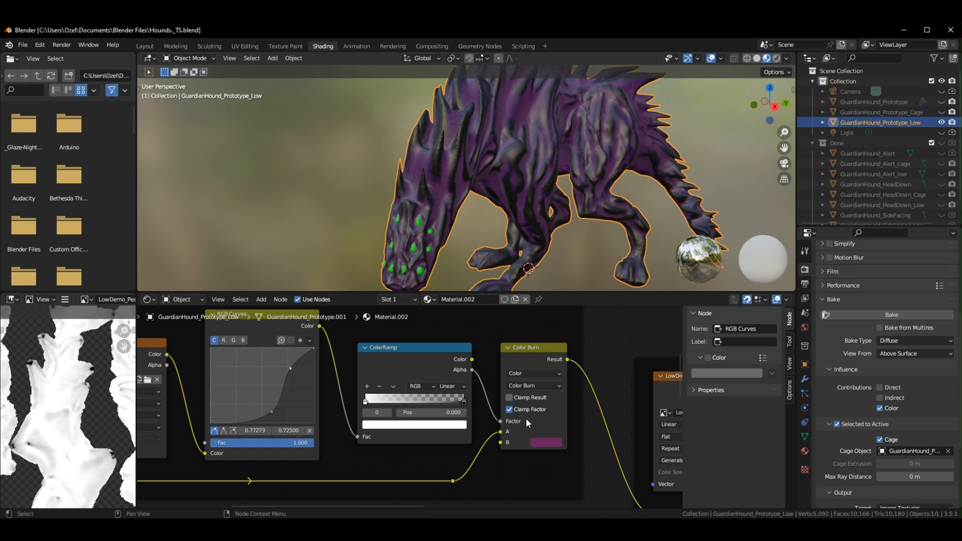
middle_click_drag(525, 418, 505, 414)
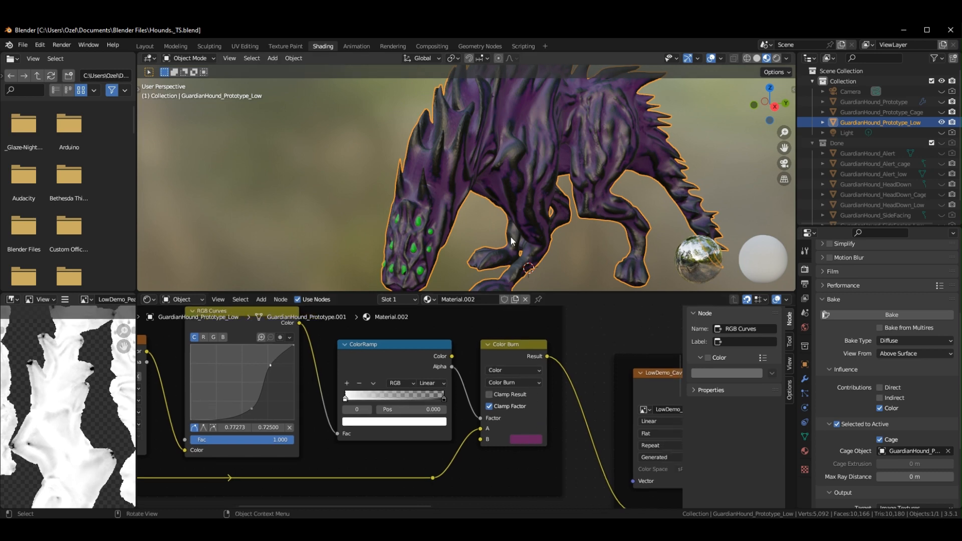
mouse_move(538, 238)
middle_mouse_down()
mouse_move(560, 231)
mouse_move(506, 240)
mouse_move(489, 260)
middle_mouse_up()
left_click(528, 437)
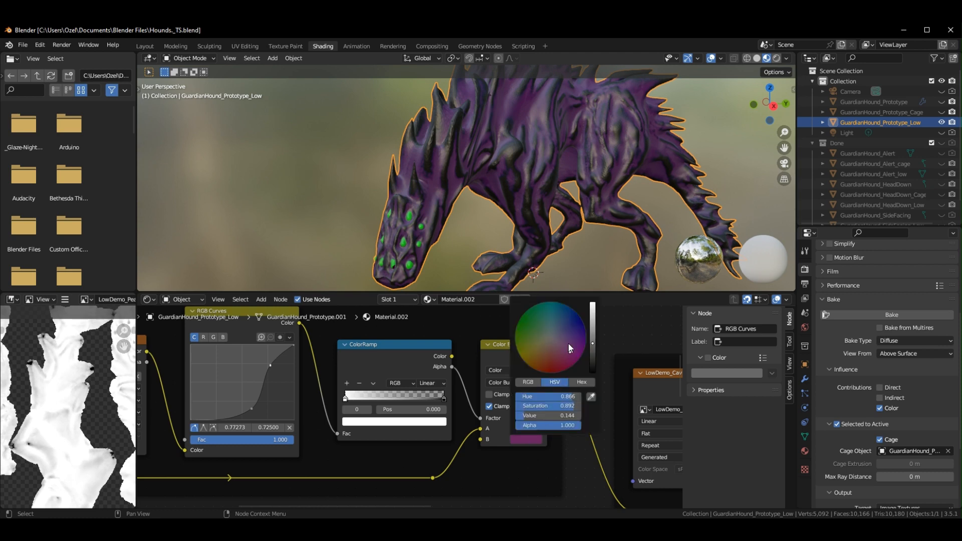
left_click_drag(568, 343, 556, 345)
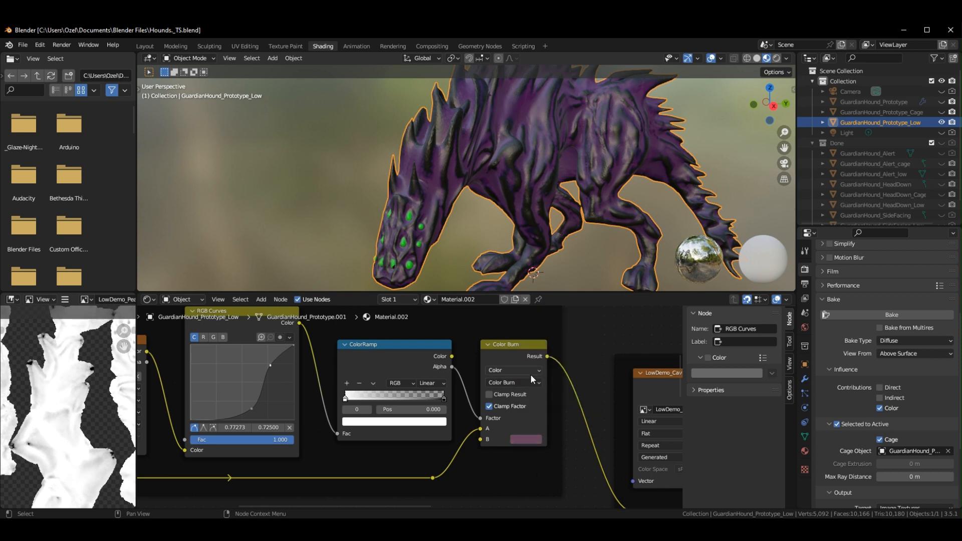
Set the lower peak frame's mix node to Lighten and give its B colour a bright pinkish red.
left_click(515, 383)
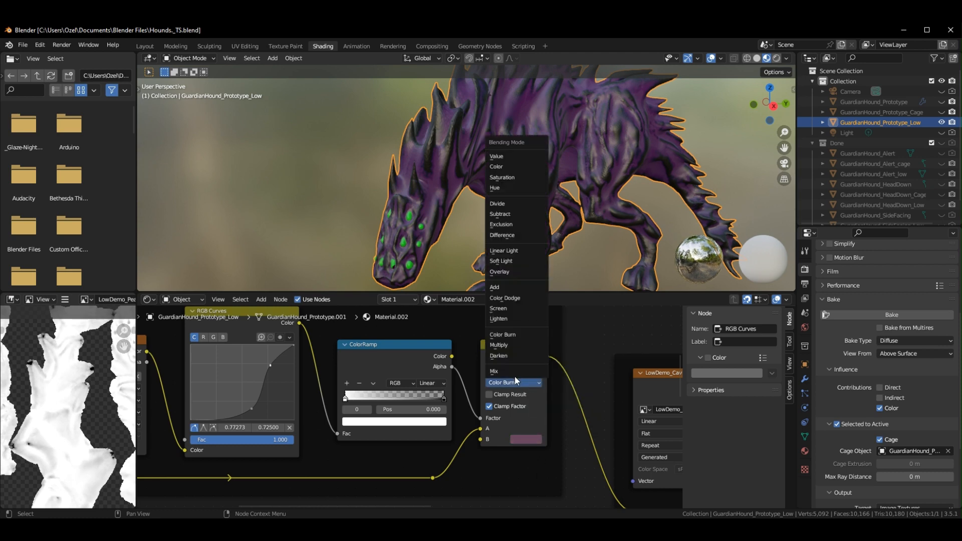
left_click(516, 318)
left_click(538, 440)
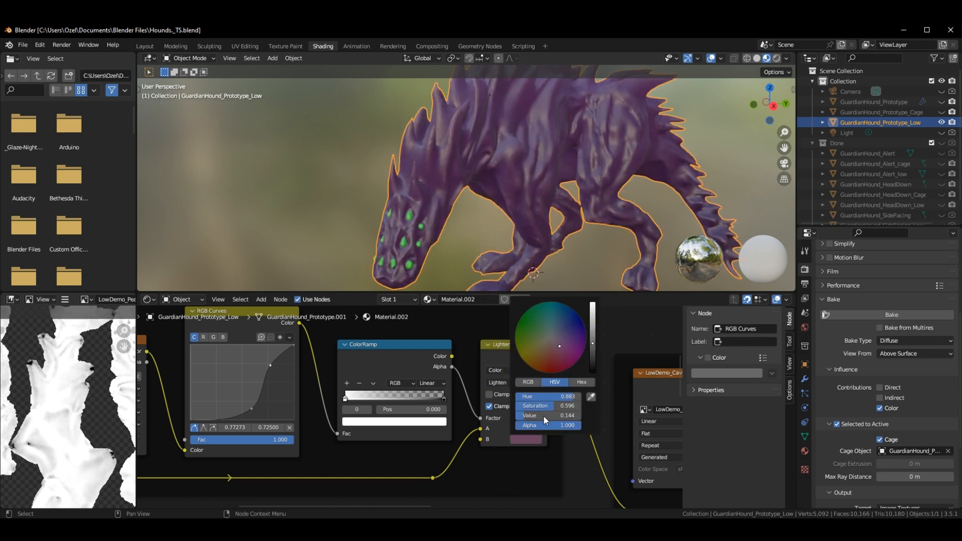
left_click_drag(561, 350, 592, 313)
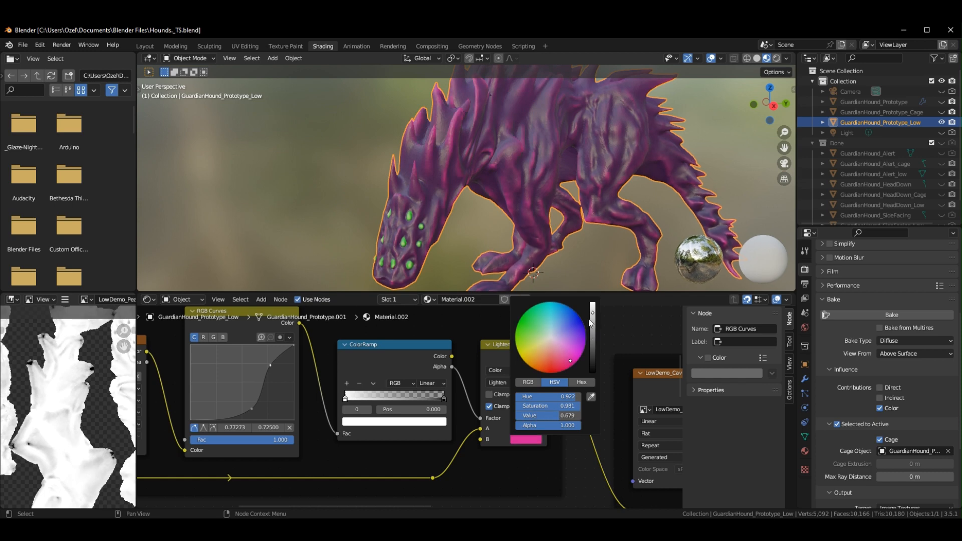
left_click(572, 353)
left_click_drag(572, 354, 563, 364)
middle_click_drag(496, 235, 408, 238)
scroll(485, 252, "down", 5)
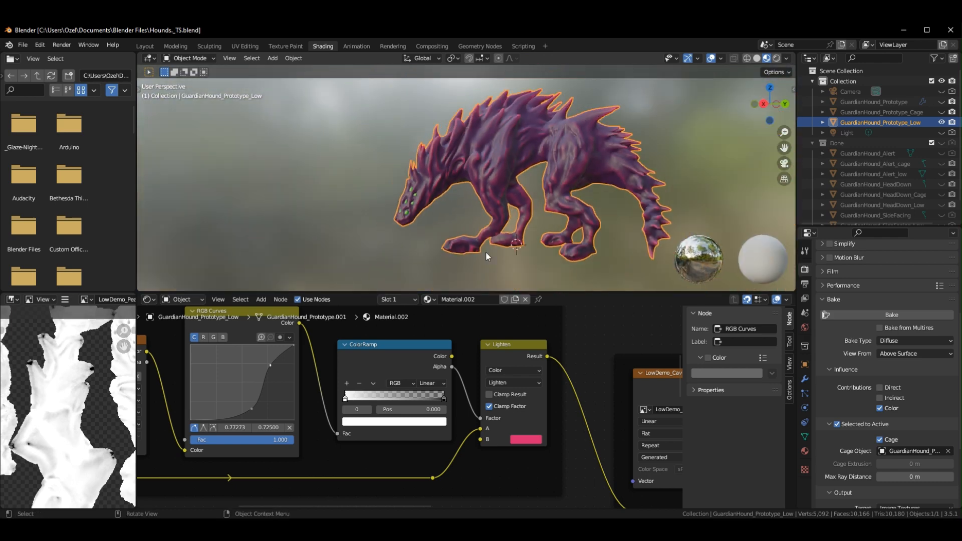
Review the lower peak frame's node chain and the cavity frame's LowDemo_Cavity texture, ColorRamp and Multiply nodes.
middle_click_drag(574, 473, 600, 494)
middle_click_drag(612, 382, 381, 317)
middle_click_drag(321, 441, 576, 470)
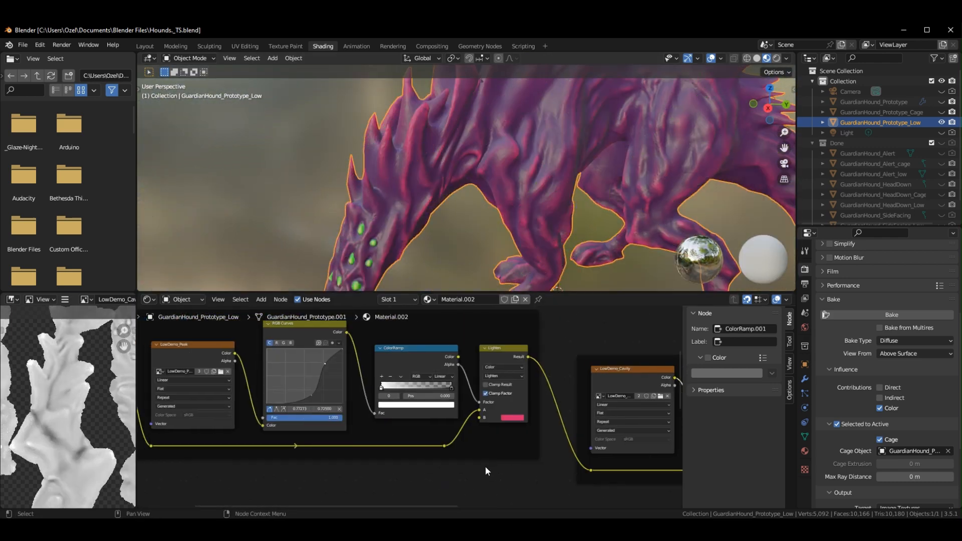
middle_click_drag(446, 456, 341, 457)
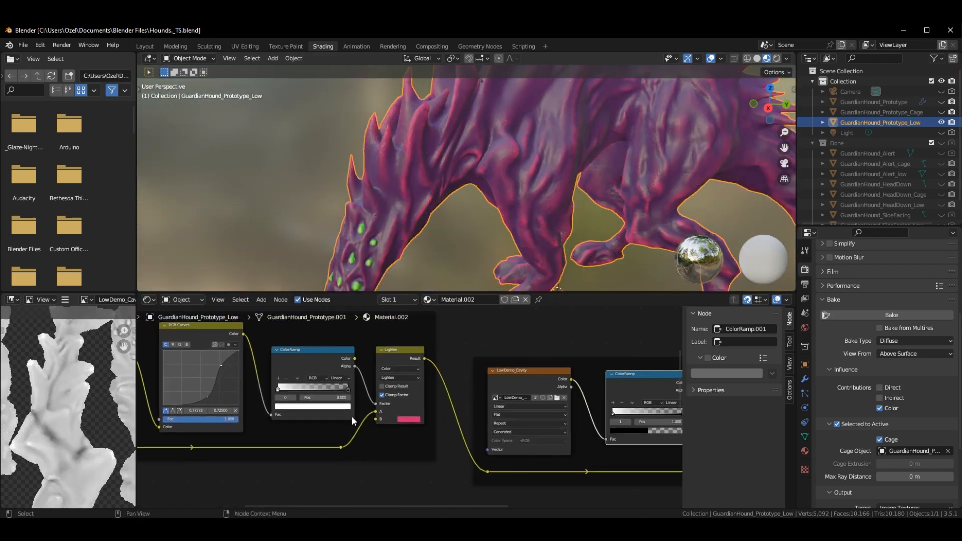
middle_click_drag(483, 476, 500, 476)
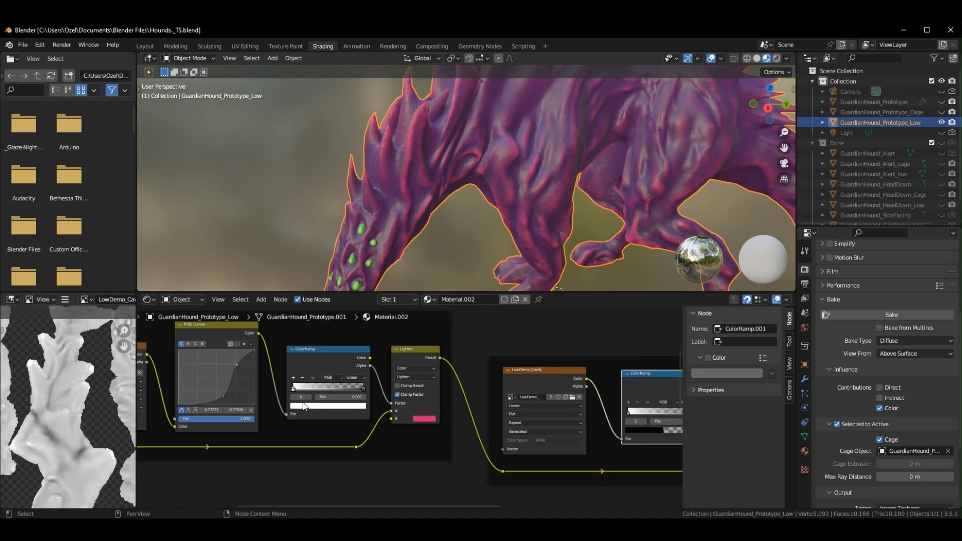
middle_click_drag(306, 406, 439, 431)
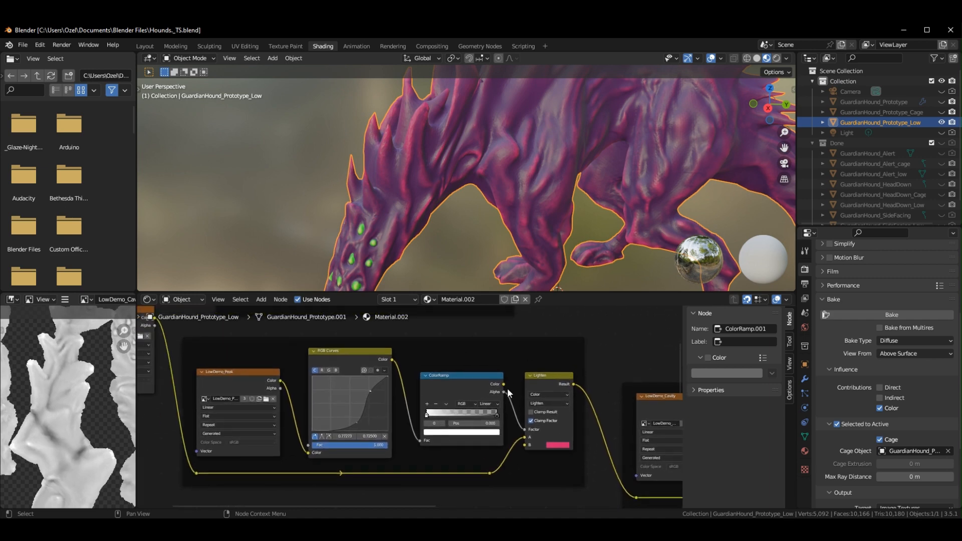
middle_click_drag(585, 362, 293, 501)
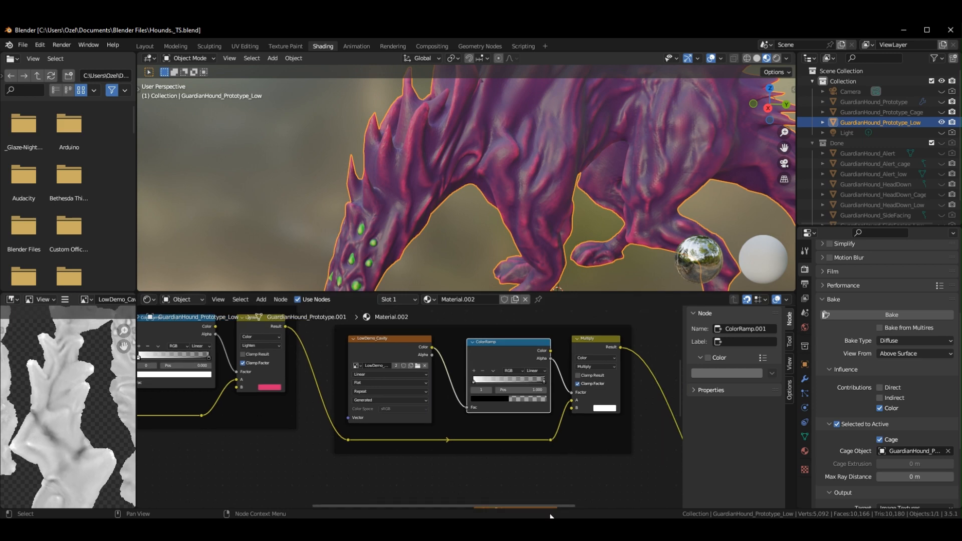
scroll(390, 411, "up", 1)
middle_click_drag(498, 433, 408, 452)
scroll(407, 449, "up", 1)
left_click(277, 347)
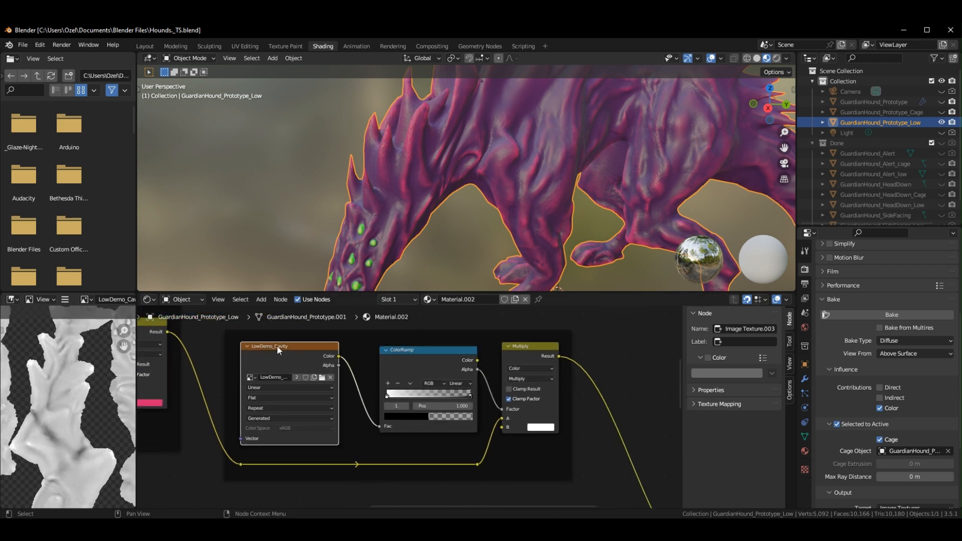
left_click(420, 348)
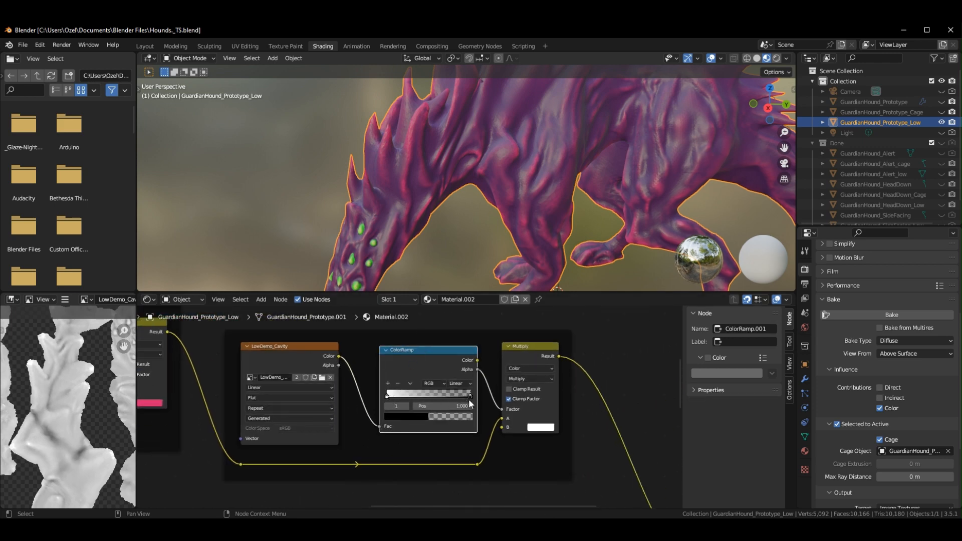
middle_click_drag(552, 390, 548, 410)
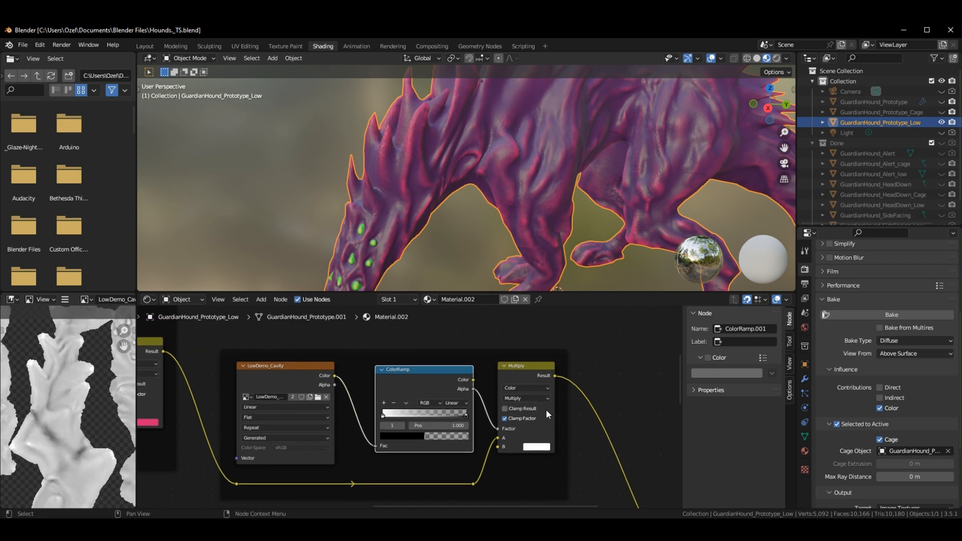
Try black as the B colour of the cavity frame's Multiply node, and settle on a very dark purple.
left_click(544, 447)
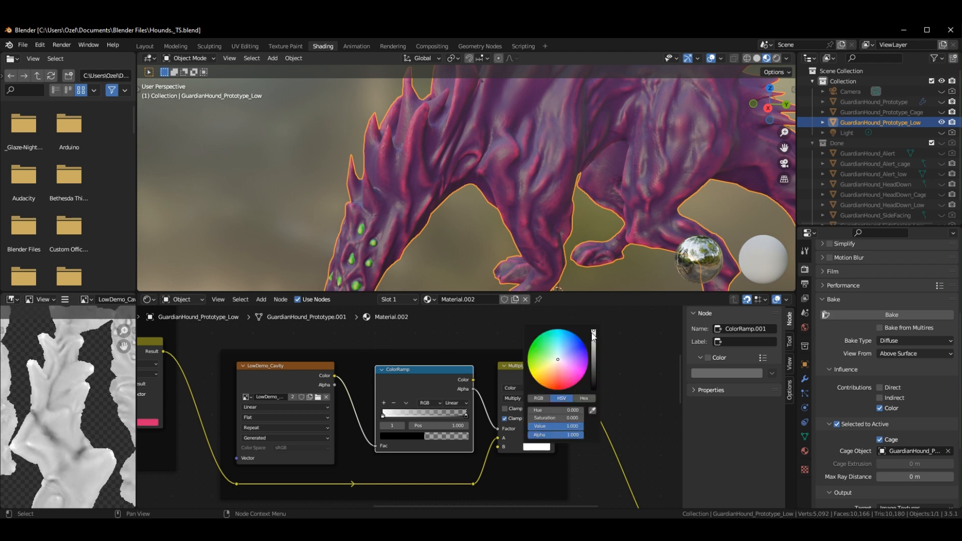
left_click_drag(593, 335, 596, 390)
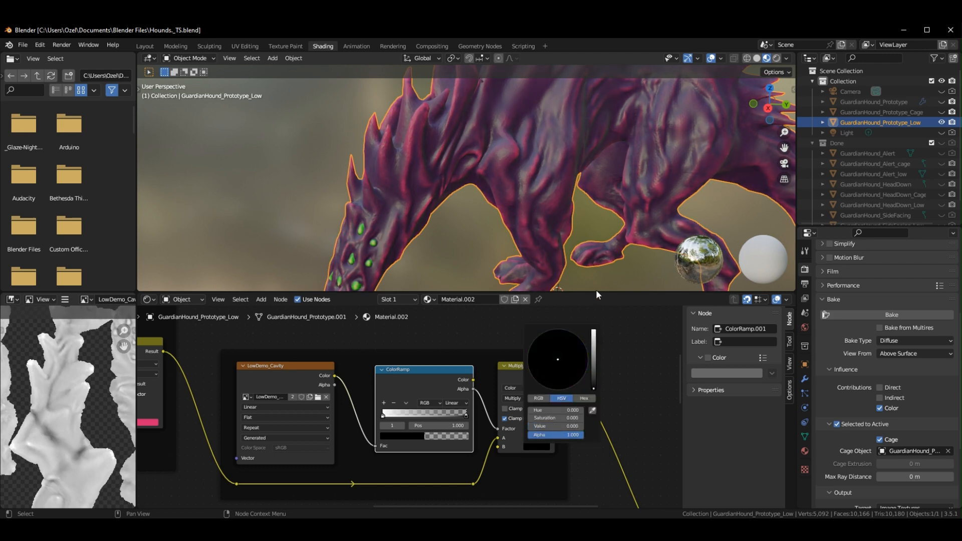
left_click(538, 446)
left_click(593, 380)
left_click_drag(567, 357, 587, 369)
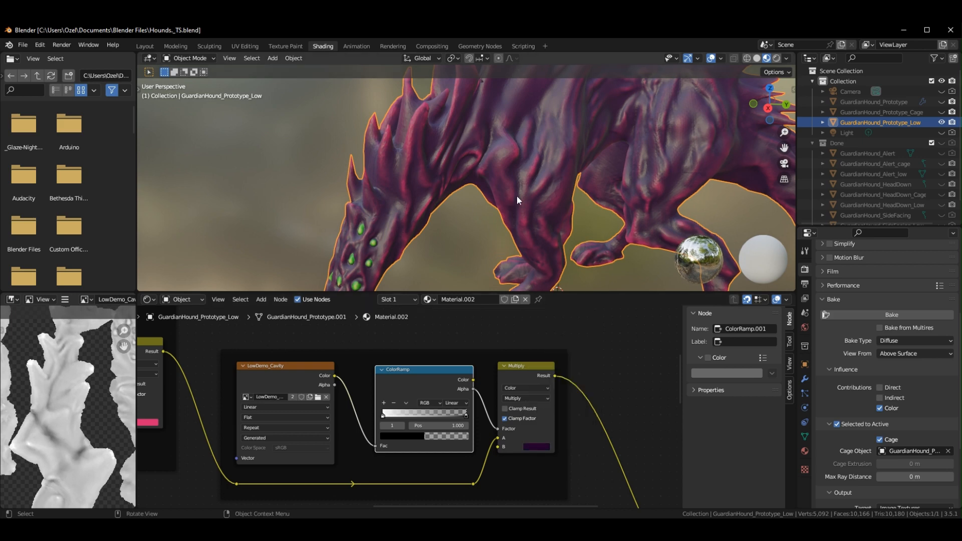
middle_click_drag(517, 201, 441, 250)
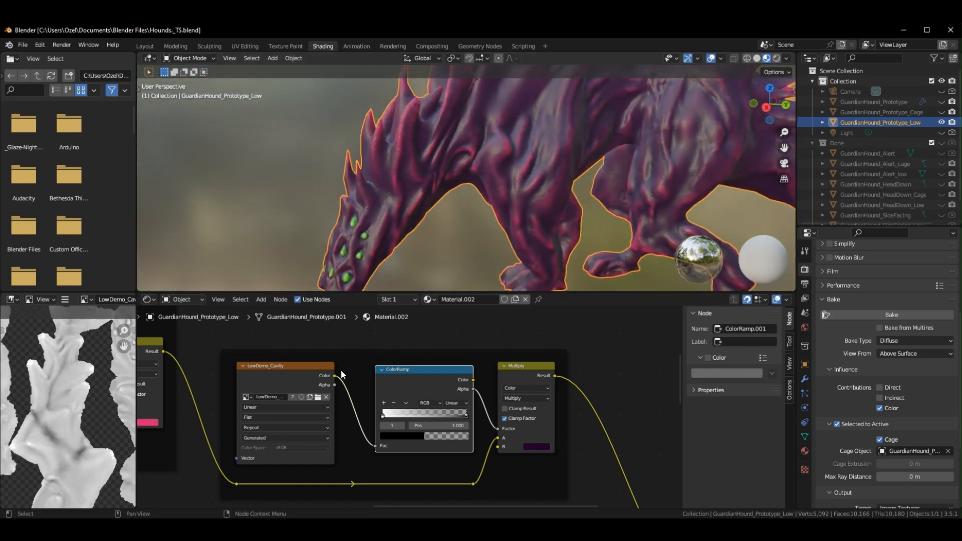
Inspect the LowDemo_Cavity texture in a temporarily widened image editor.
left_click(281, 369)
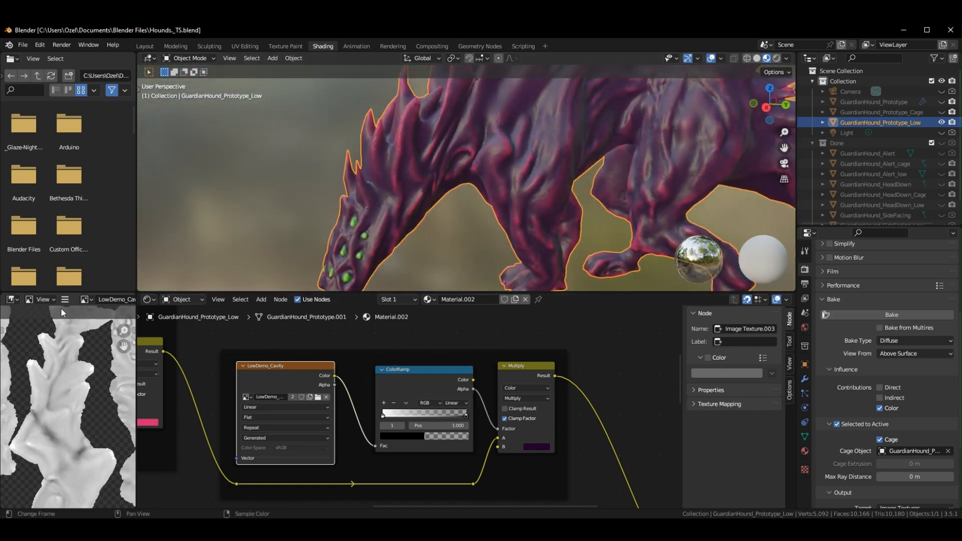
left_click_drag(136, 325, 396, 350)
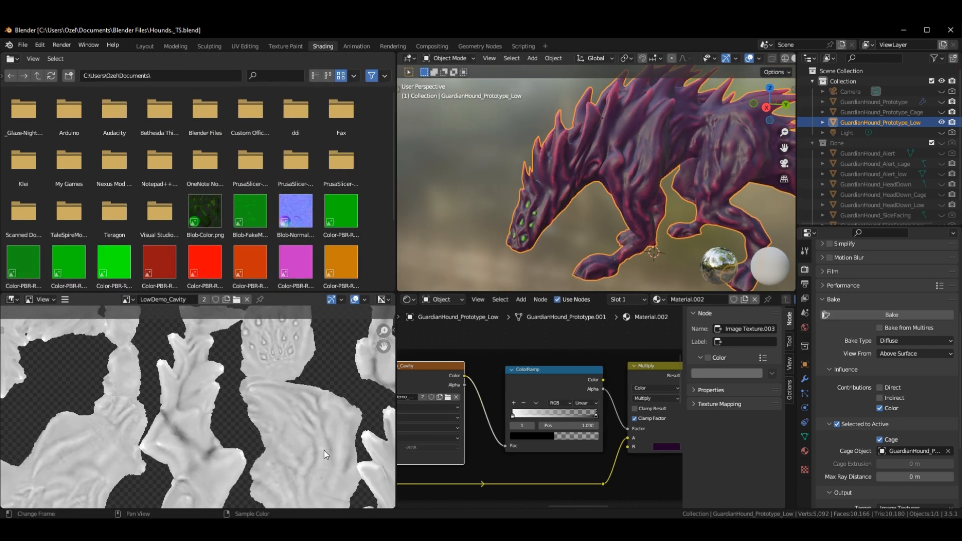
middle_click_drag(324, 451, 218, 330)
middle_click_drag(249, 434, 341, 401)
middle_click_drag(200, 340, 346, 401)
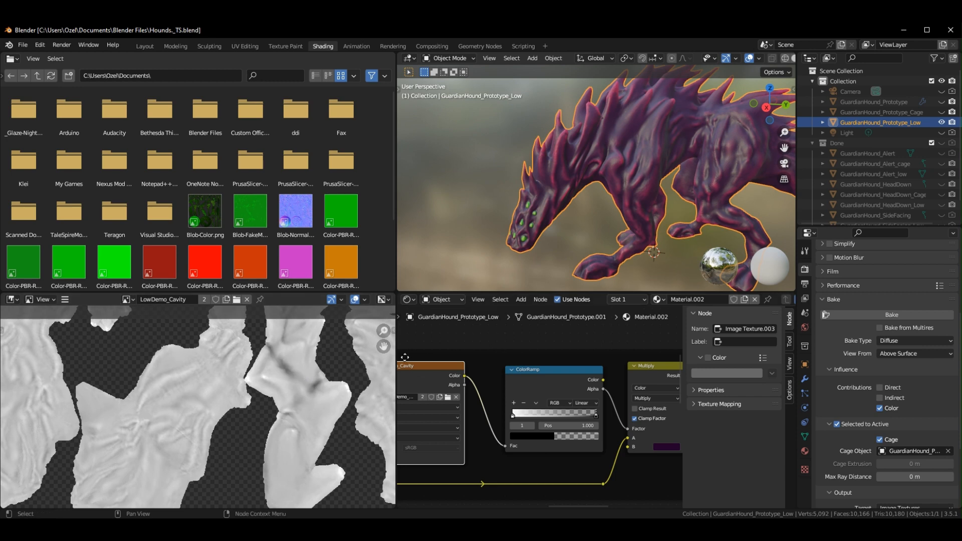
left_click_drag(395, 357, 80, 361)
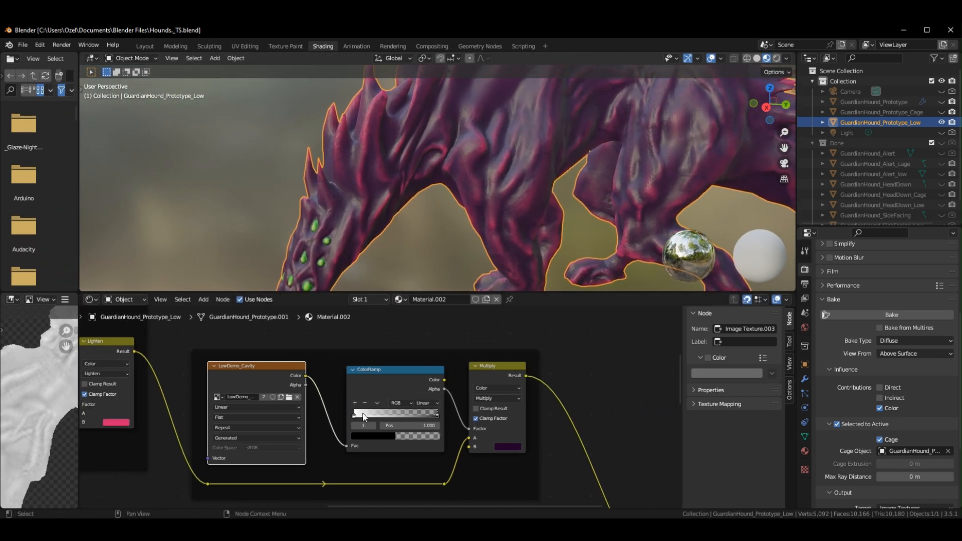
Bring the cavity ColorRamp's two stops close together near the middle, with the transparent black stop at 0.505.
left_click(354, 416)
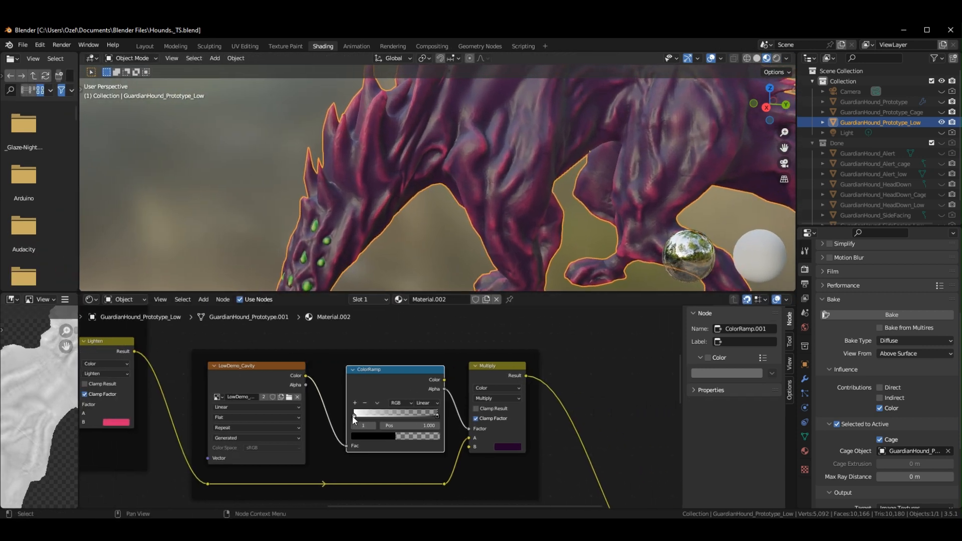
mouse_move(354, 416)
left_mouse_down()
mouse_move(421, 415)
mouse_move(395, 416)
left_mouse_up()
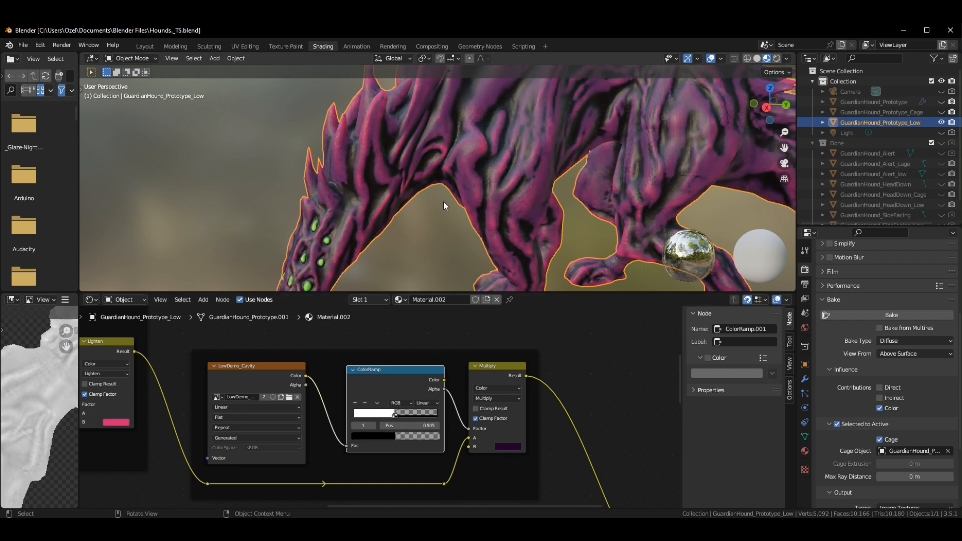
Examine the cavity shading on the hound's body from several angles and up close around the head and eyes.
scroll(443, 201, "down", 3)
middle_click_drag(443, 201, 581, 211)
middle_click_drag(456, 110, 560, 207)
scroll(538, 199, "down", 3)
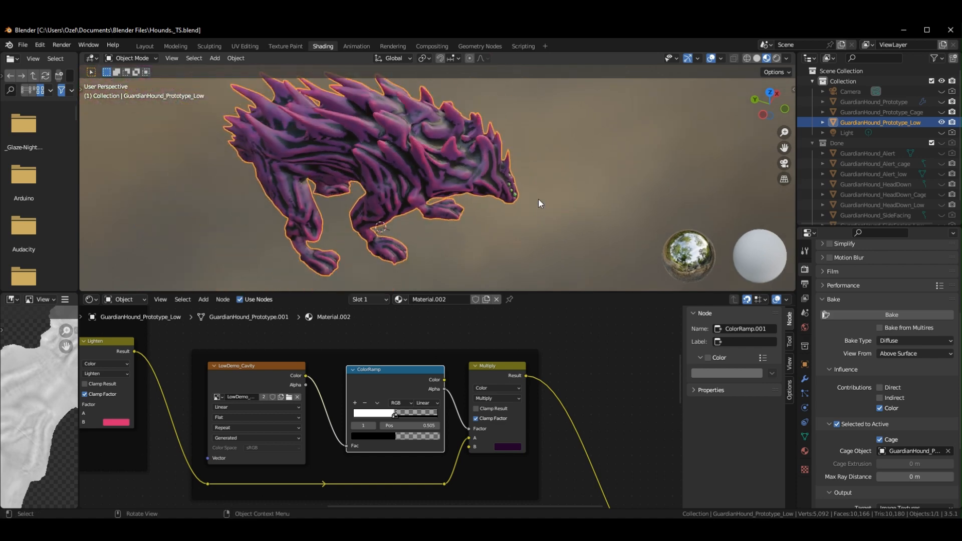
middle_click_drag(490, 199, 454, 196)
middle_click_drag(541, 245, 468, 142)
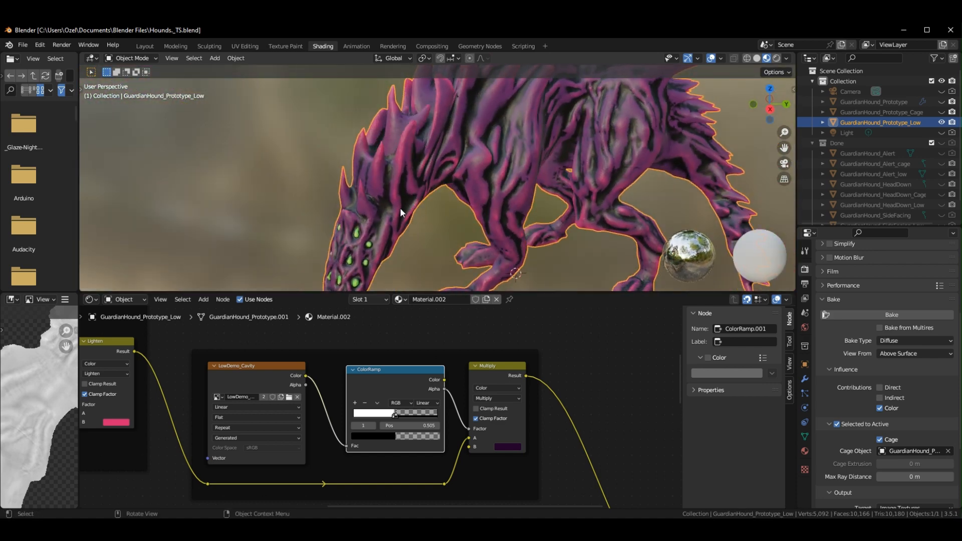
mouse_move(368, 229)
middle_mouse_down()
mouse_move(423, 228)
mouse_move(443, 174)
mouse_move(374, 238)
middle_mouse_up()
scroll(396, 239, "up", 2)
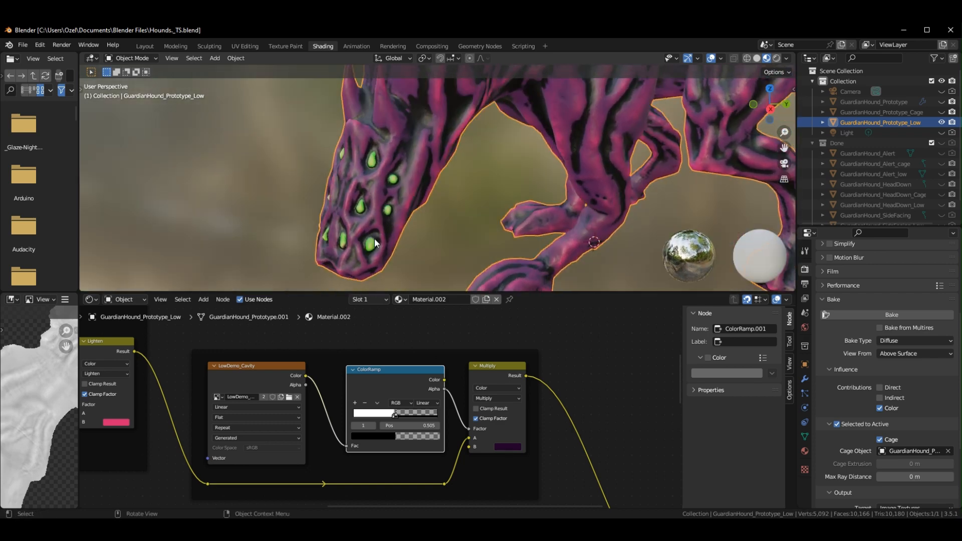
Move the cavity ColorRamp's transparent stop to 0.486 and check the shading across the whole hound.
mouse_move(396, 416)
left_mouse_down()
mouse_move(407, 415)
mouse_move(384, 418)
mouse_move(414, 415)
mouse_move(390, 415)
left_mouse_up()
left_click(398, 414)
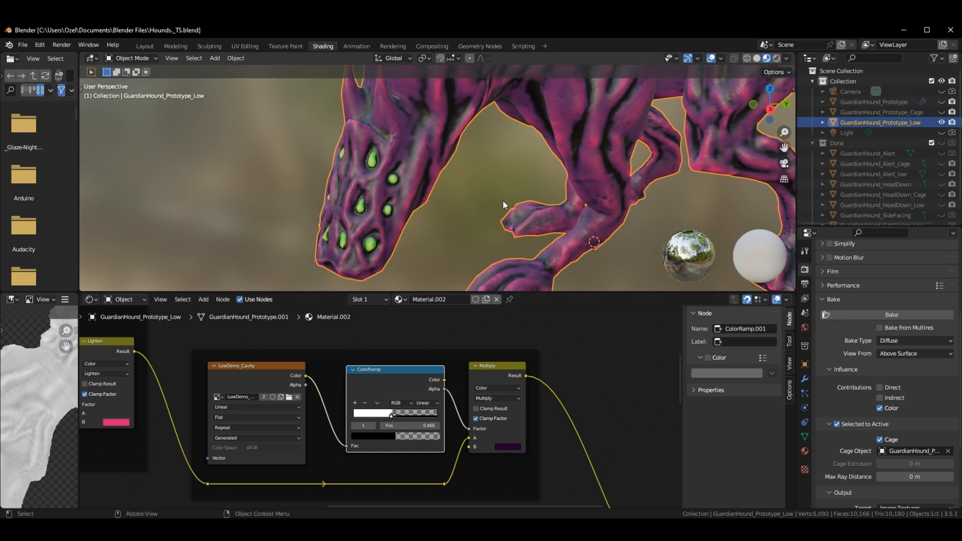
scroll(504, 199, "down", 5)
middle_click_drag(558, 138, 531, 141)
middle_click_drag(531, 141, 515, 209, "shift")
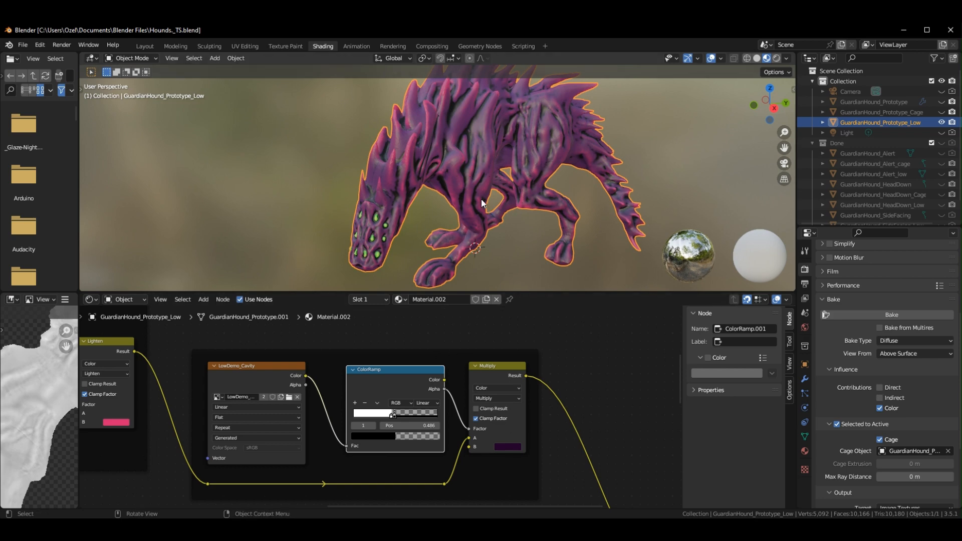
middle_click_drag(481, 198, 475, 177)
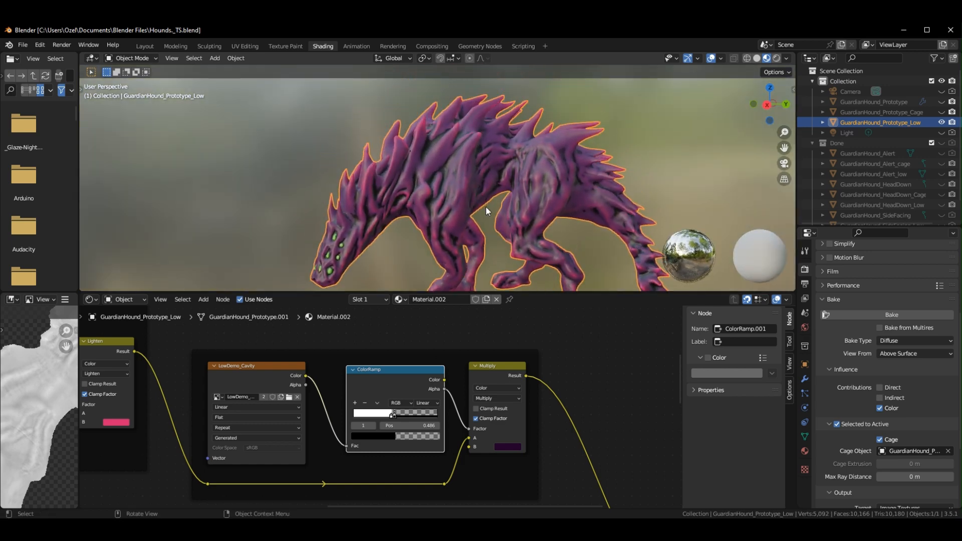
middle_click_drag(525, 260, 513, 206)
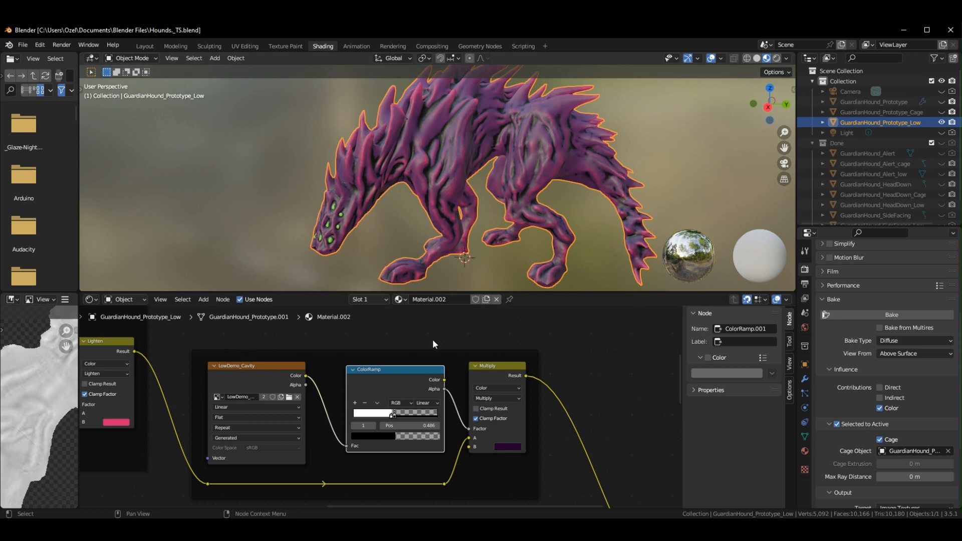
Try the LowDemo_Cavity image in place of LowDemo_Peak in the peak frame's texture node.
left_click(263, 376)
middle_click_drag(208, 357, 455, 342)
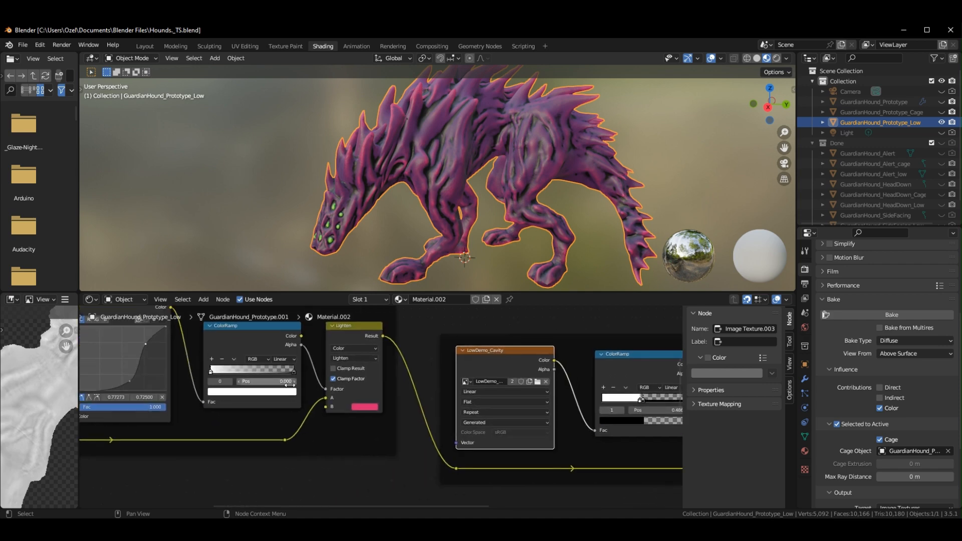
middle_click_drag(210, 360, 461, 389)
left_click(236, 356)
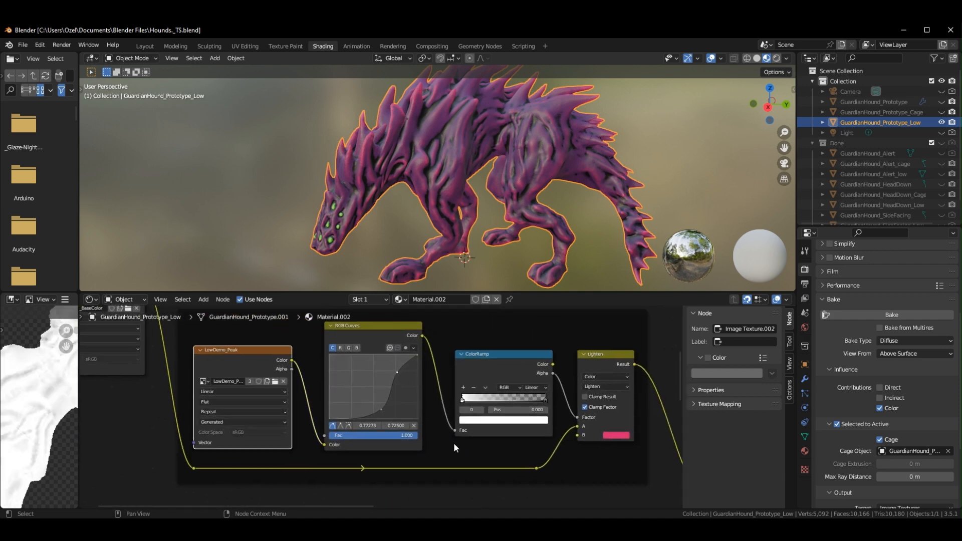
left_click(207, 381)
left_click(251, 427)
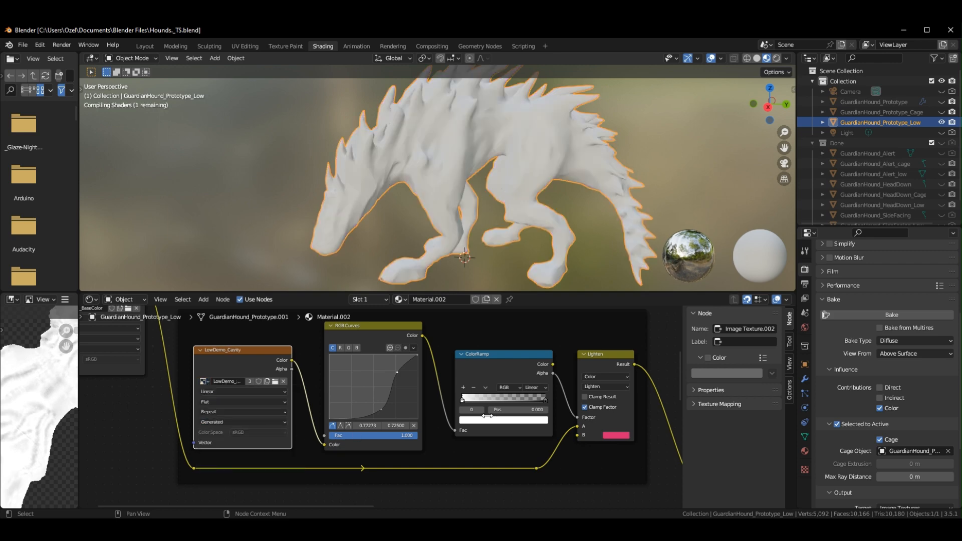
Try swapping the ends of the peak ColorRamp's two stops, and undo back to the LowDemo_Peak image.
left_click_drag(462, 400, 440, 404)
left_click_drag(515, 401, 539, 400)
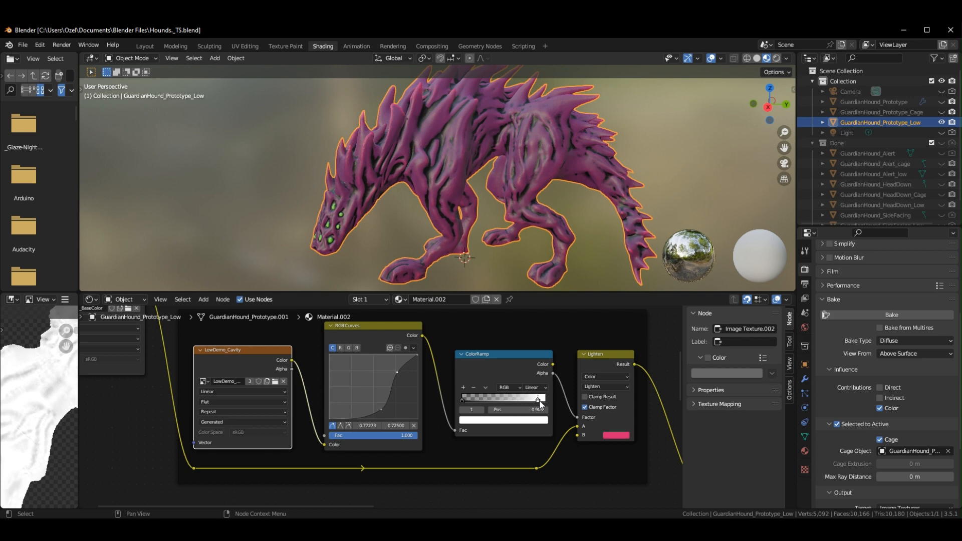
left_click(584, 405)
middle_click_drag(439, 227, 486, 231)
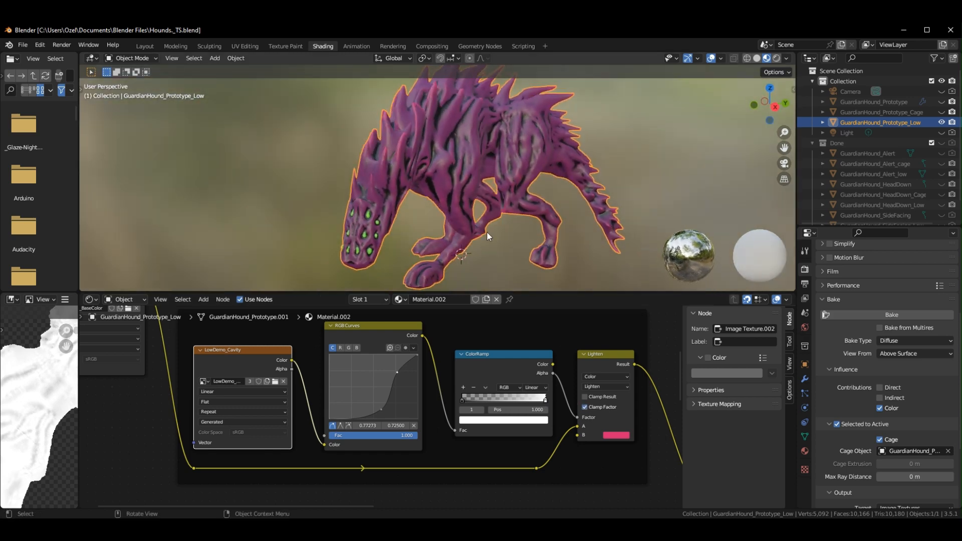
key("ctrl+z")
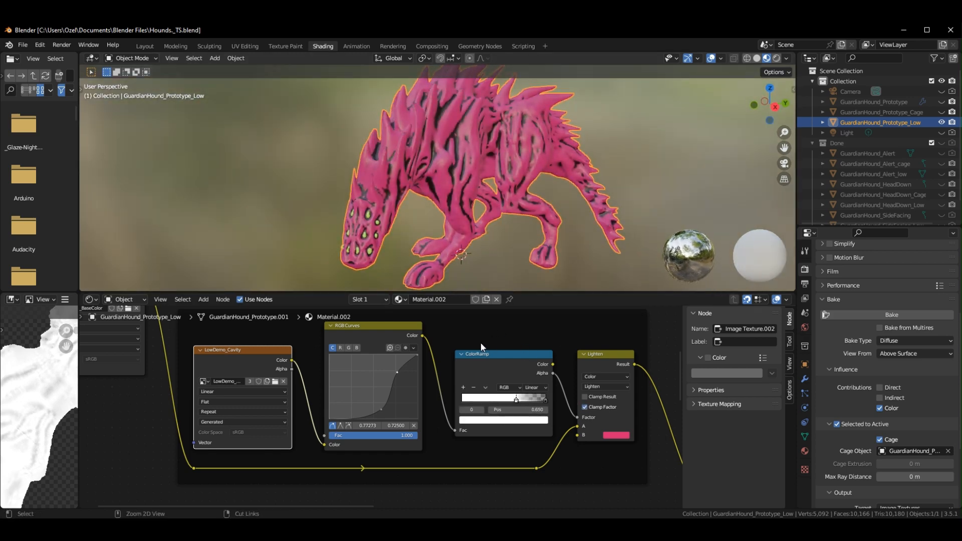
key("ctrl+z")
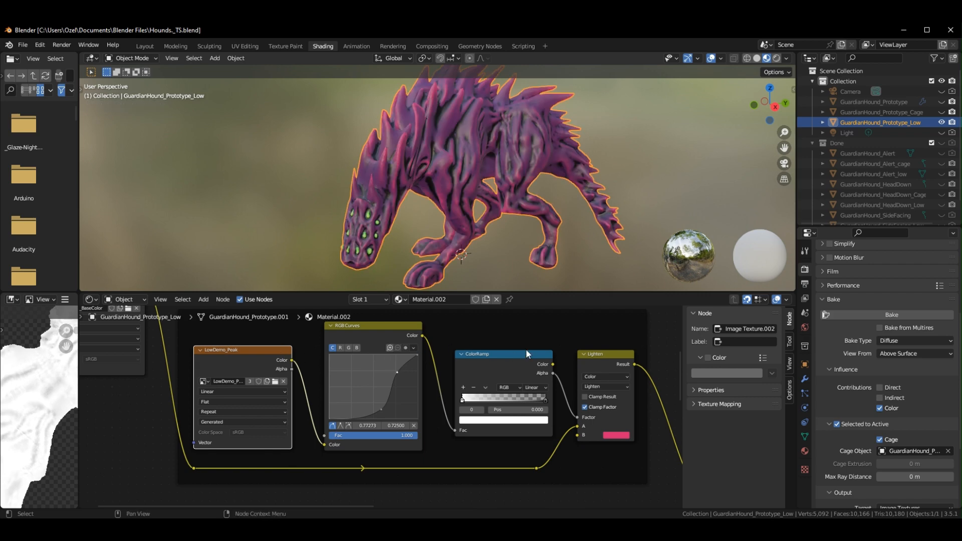
Change the blend mode of the peak frame's Lighten node to Color Burn and check the hound.
left_click(621, 387)
left_click(616, 345)
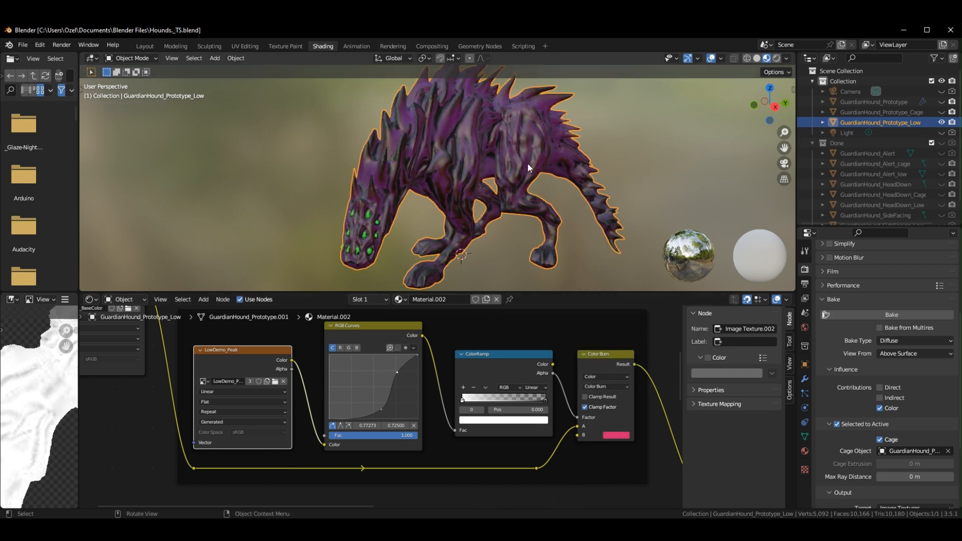
middle_click_drag(564, 231, 380, 220)
scroll(142, 408, "down", 3)
Inspect the Young_BaseColor texture in a temporarily widened image editor and compare it with the hound's colouring up close.
middle_click_drag(143, 408, 330, 394)
middle_click_drag(269, 407, 291, 441)
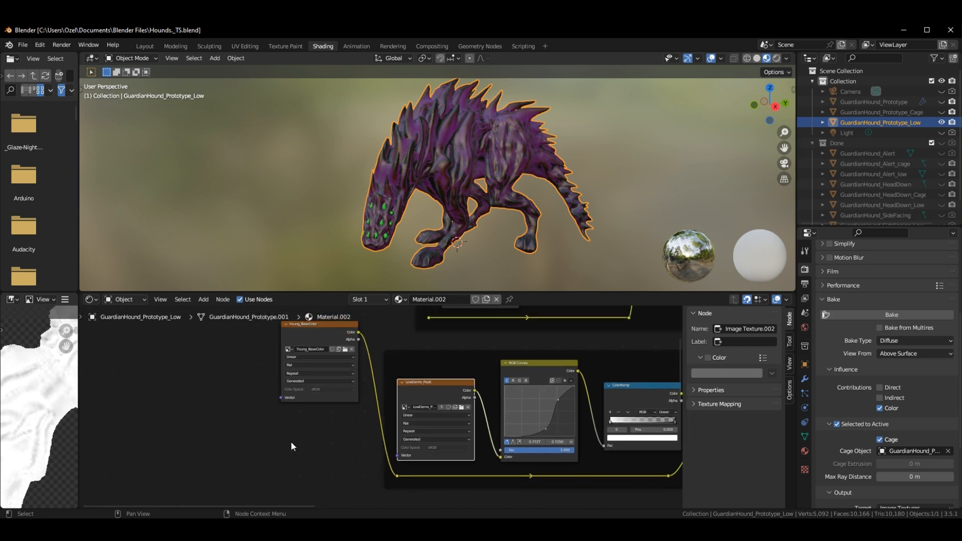
left_click(326, 332)
left_click_drag(79, 393, 381, 408)
middle_click_drag(257, 378, 236, 427)
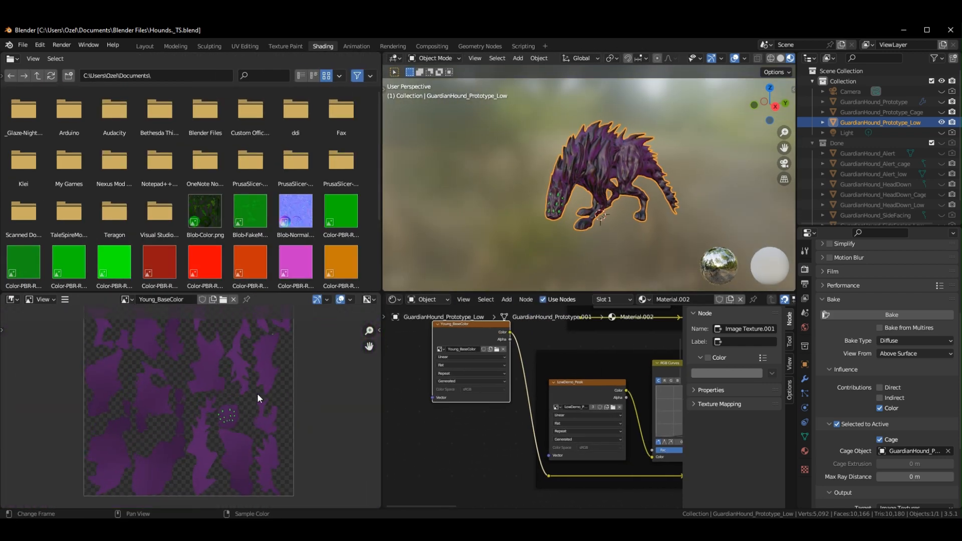
scroll(652, 97, "up", 5)
middle_click_drag(639, 179, 598, 182)
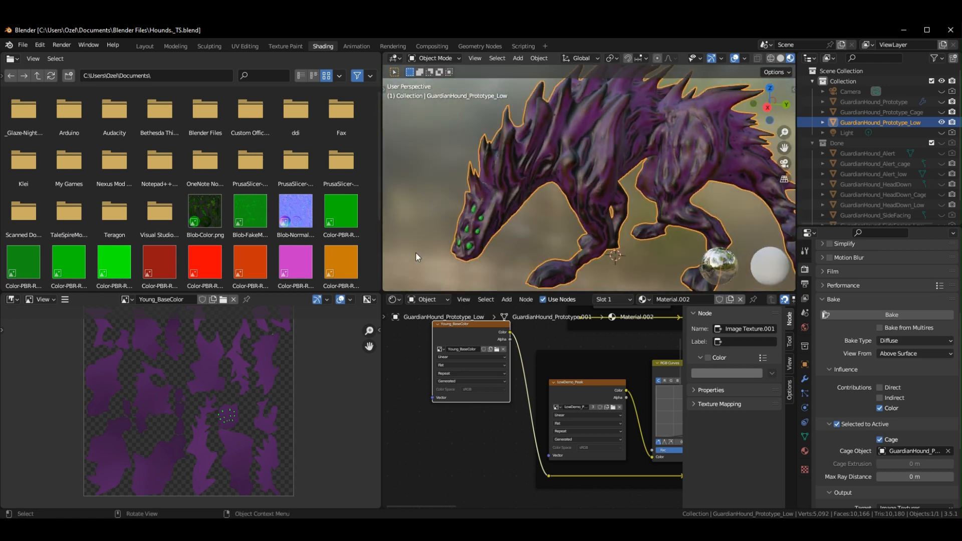
left_click_drag(380, 253, 139, 269)
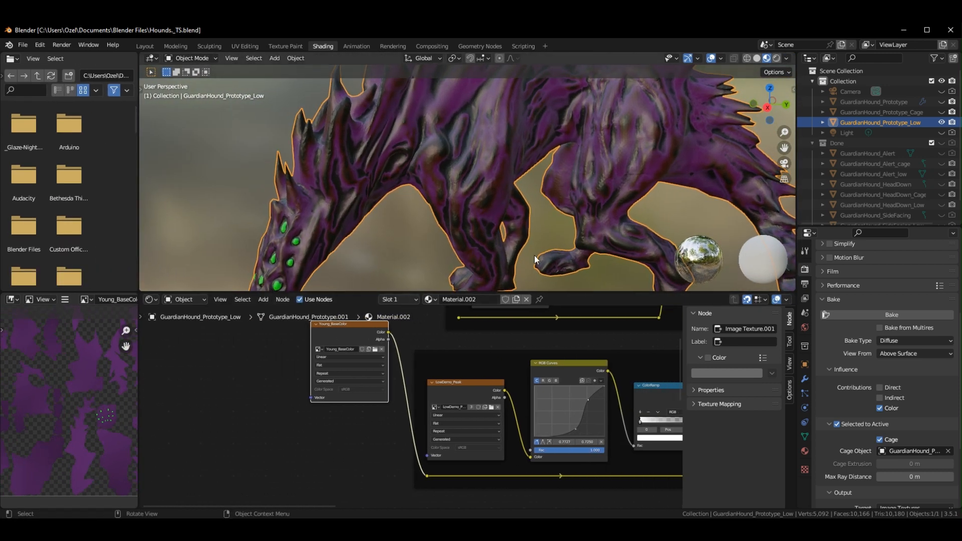
middle_click_drag(533, 254, 538, 225)
scroll(561, 223, "down", 2)
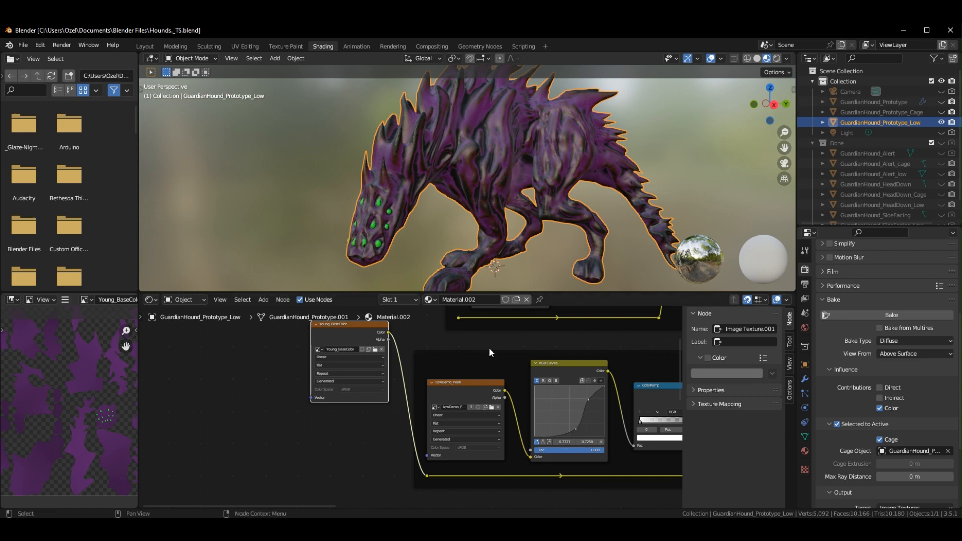
Review the node chain from the base colour through the peak frame, alongside the Young_BaseColor texture.
middle_click_drag(596, 368, 256, 353)
middle_click_drag(528, 353, 268, 328)
middle_click_drag(344, 342, 426, 303)
scroll(378, 349, "up", 2)
left_click_drag(413, 293, 414, 245)
middle_click_drag(292, 316, 369, 352)
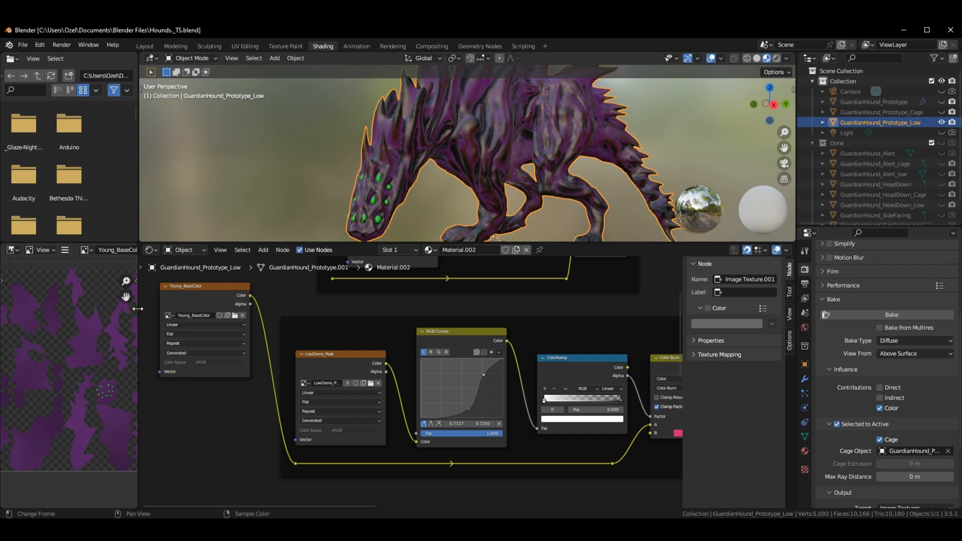
left_click_drag(137, 309, 320, 309)
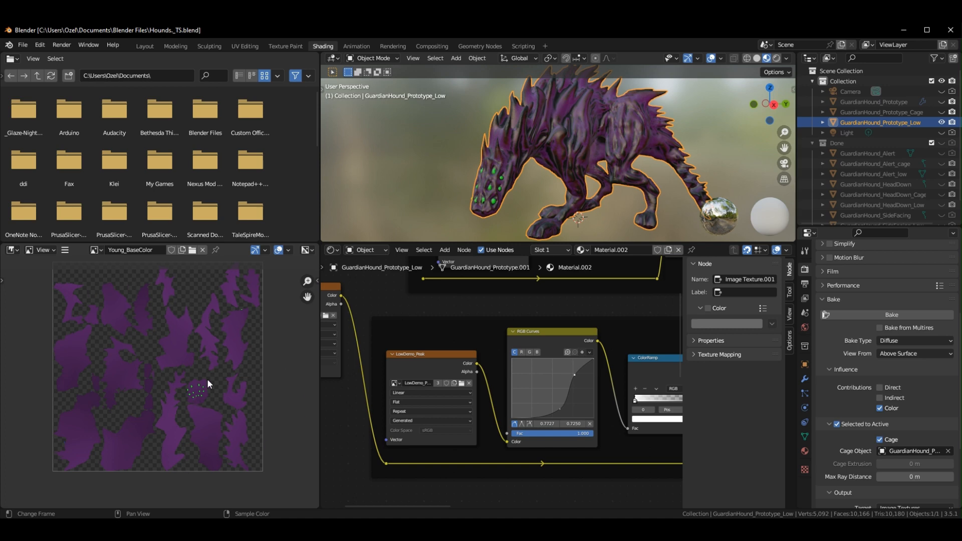
left_click_drag(319, 388, 179, 386)
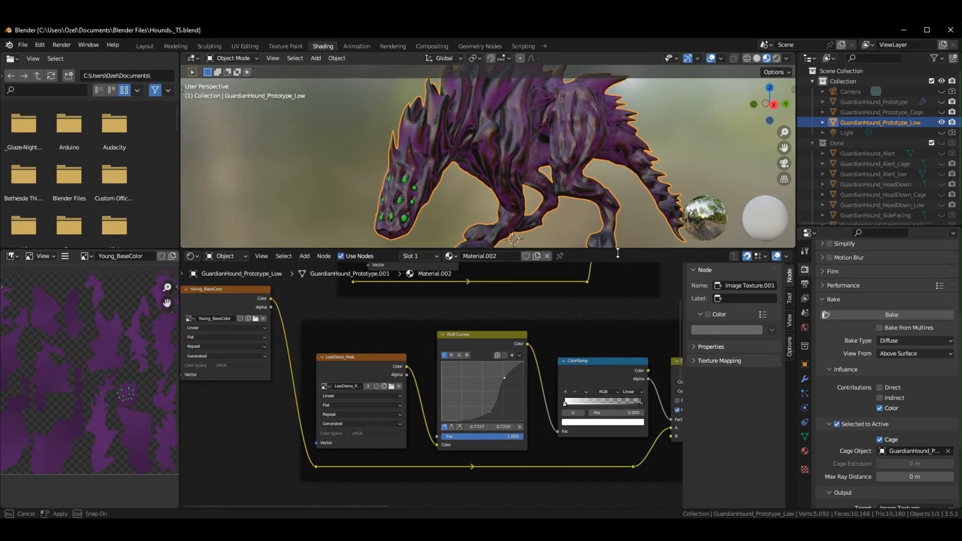
left_click_drag(620, 243, 576, 318)
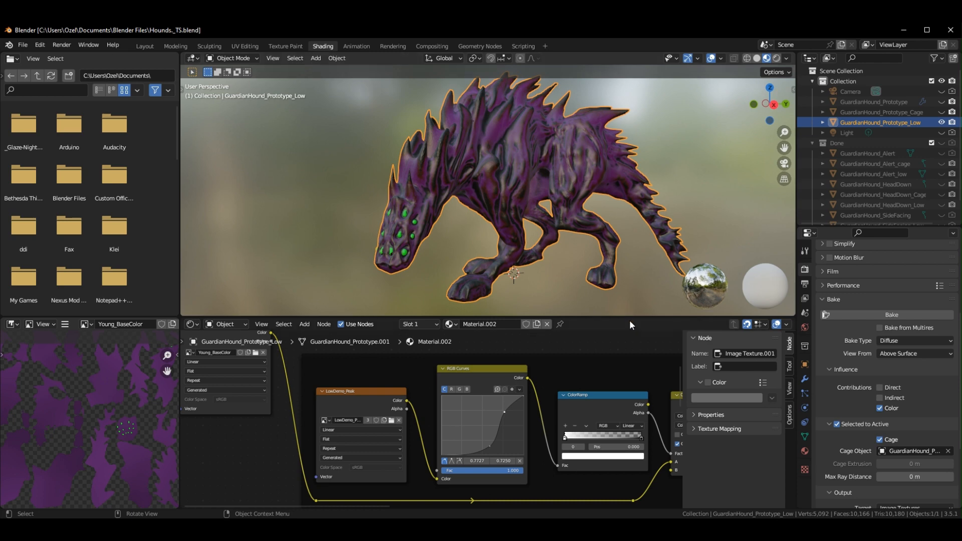
Follow the shader chain past the cavity frame to the Principled BSDF and Material Output nodes.
left_click_drag(633, 319, 633, 186)
middle_click_drag(608, 290, 302, 290)
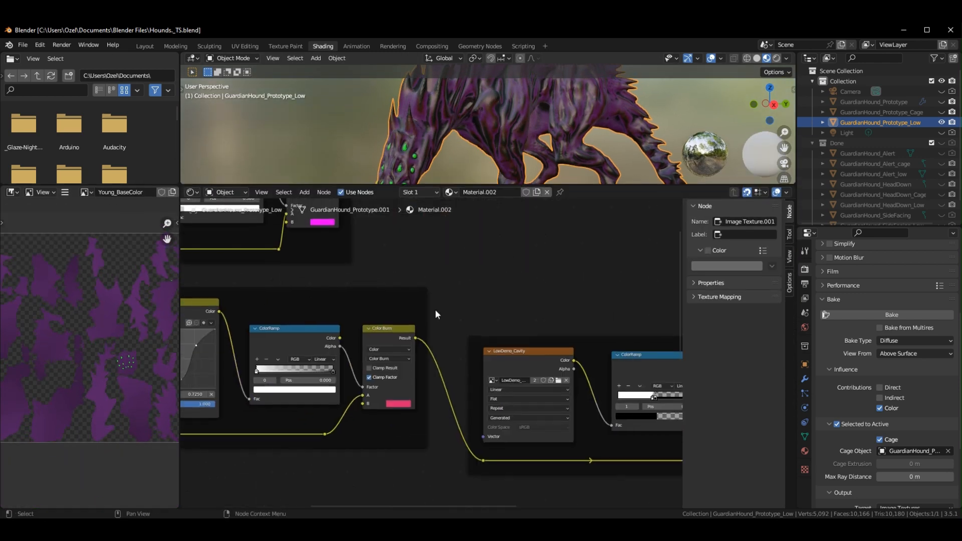
scroll(436, 318, "down", 3)
middle_click_drag(558, 299, 325, 277)
middle_click_drag(633, 429, 378, 236)
middle_click_drag(475, 319, 552, 343)
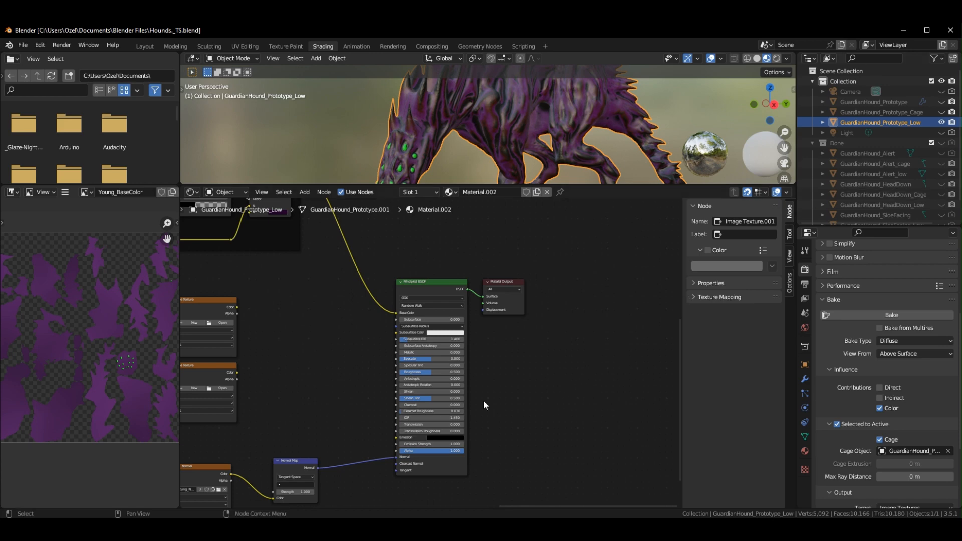
left_click_drag(580, 186, 582, 299)
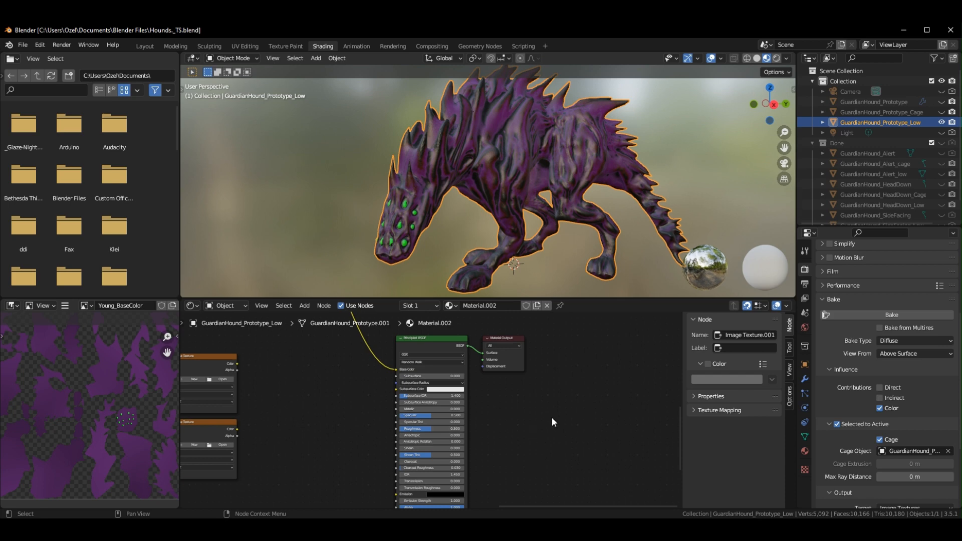
Add an unconnected Image Texture node beside the Principled BSDF node.
middle_click_drag(559, 441, 438, 385)
right_click(439, 385)
mouse_move(439, 384)
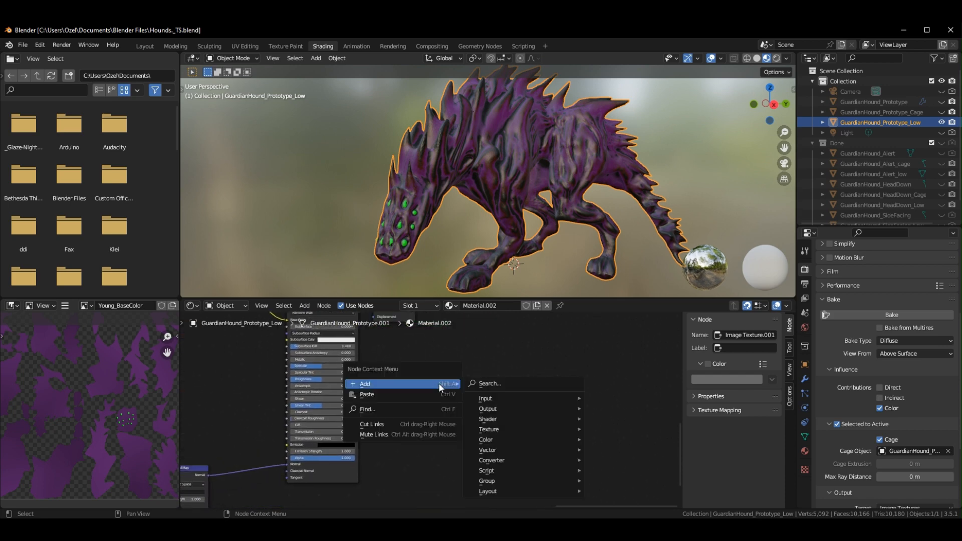
left_click(521, 383)
type("im")
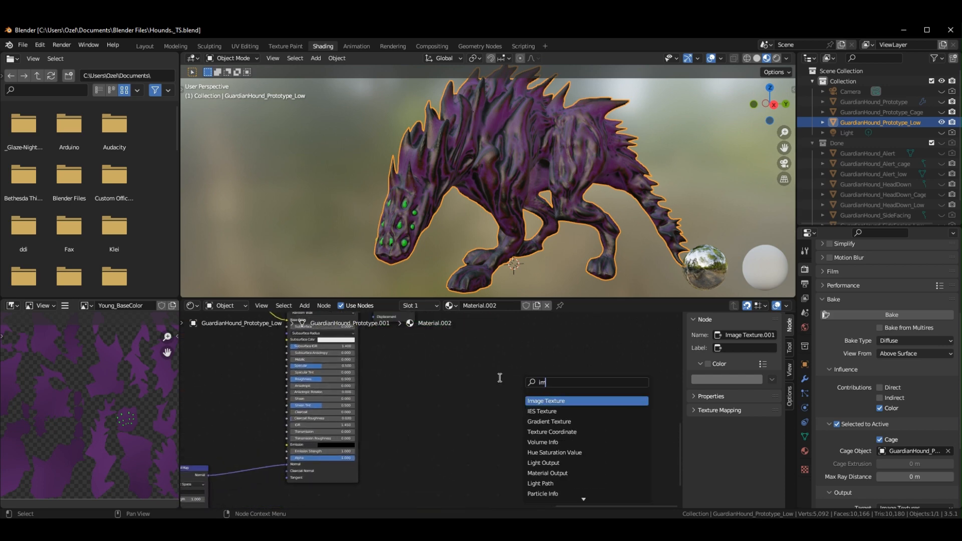
type("ag")
left_click(550, 401)
left_click(498, 396)
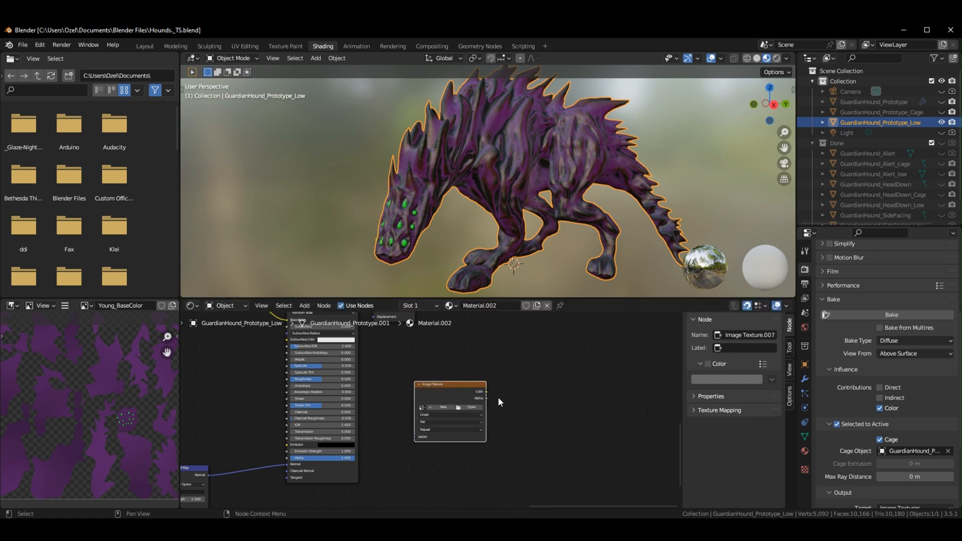
Create a 2048 × 2048 px blank image named ColorBake with alpha in the new Image Texture node.
scroll(531, 394, "up", 5)
middle_click_drag(531, 393, 521, 345)
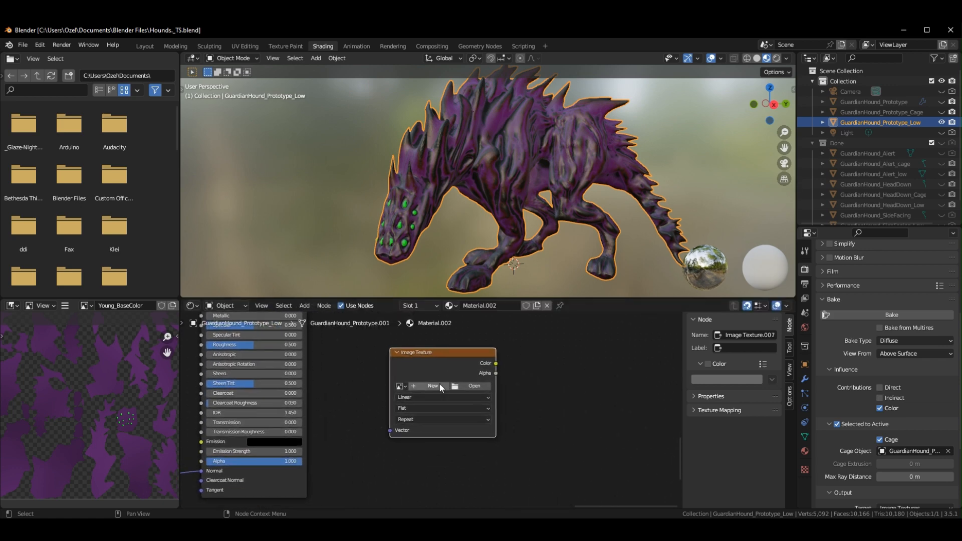
left_click(440, 387)
left_click(454, 401)
type("Co")
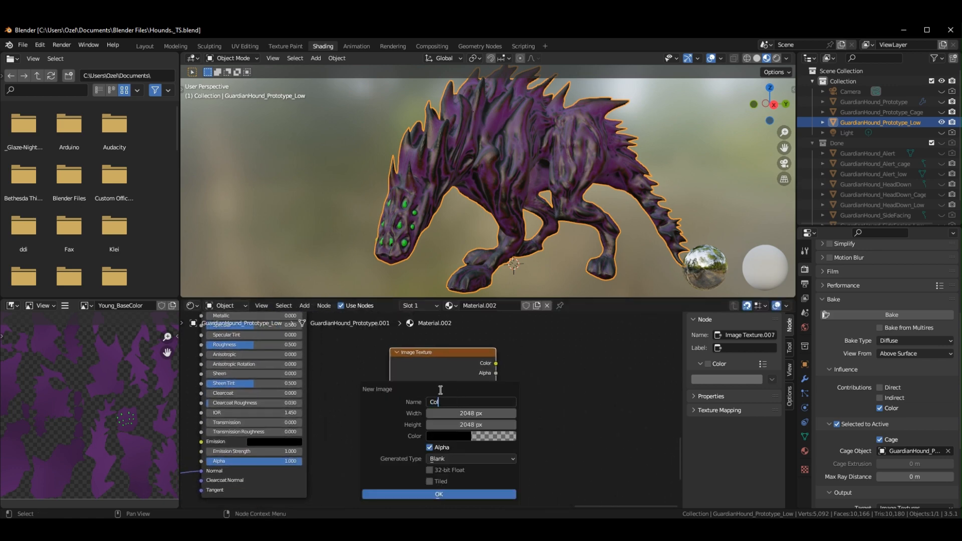
type("lorBake")
key("Return")
left_click(482, 494)
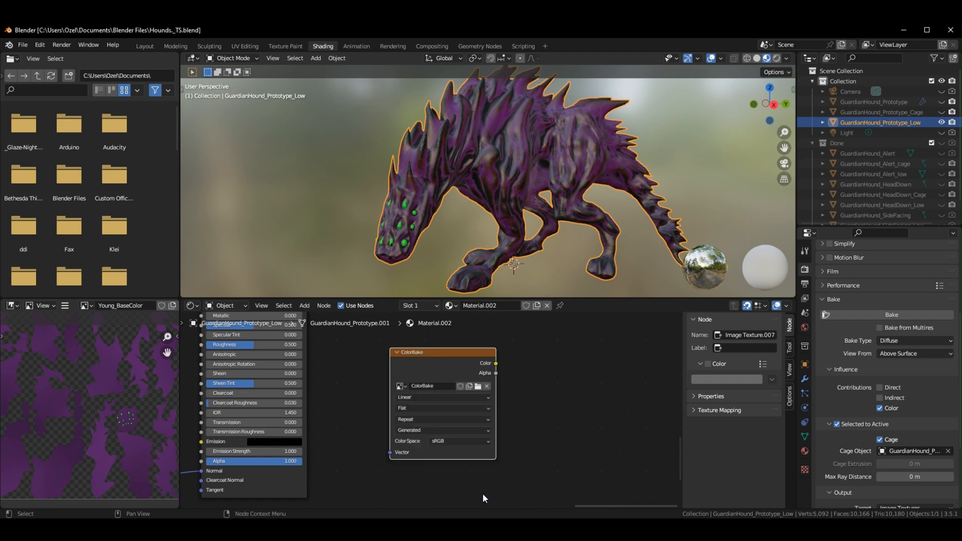
mouse_move(444, 363)
left_mouse_down()
mouse_move(462, 380)
mouse_move(444, 380)
left_mouse_up()
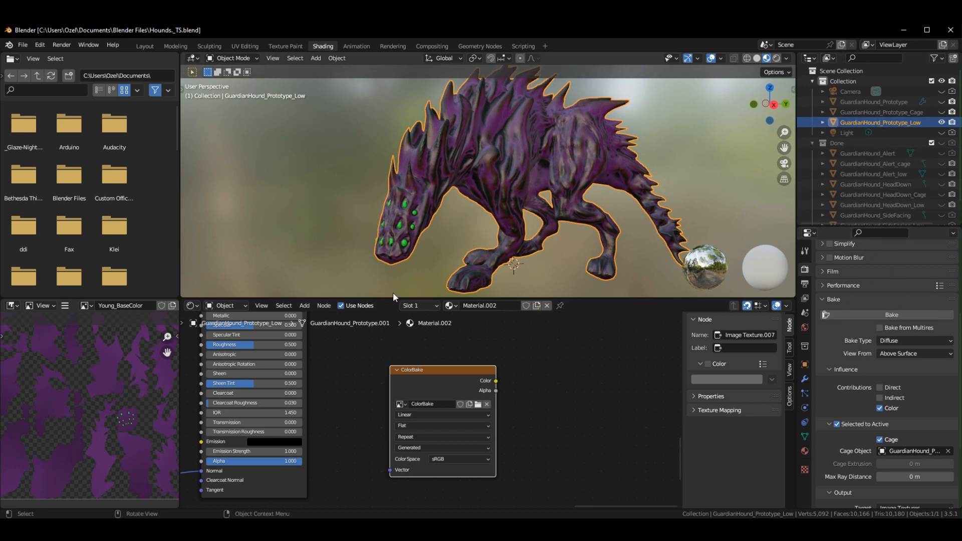
Bake the diffuse colour into ColorBake with Selected to Active turned off, and inspect the baked texture enlarged.
left_click(836, 425)
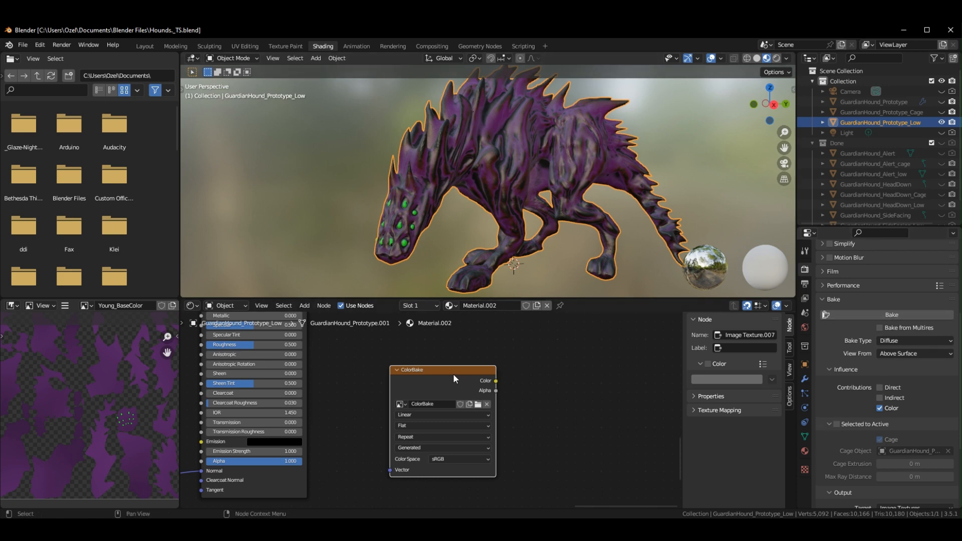
left_click(914, 313)
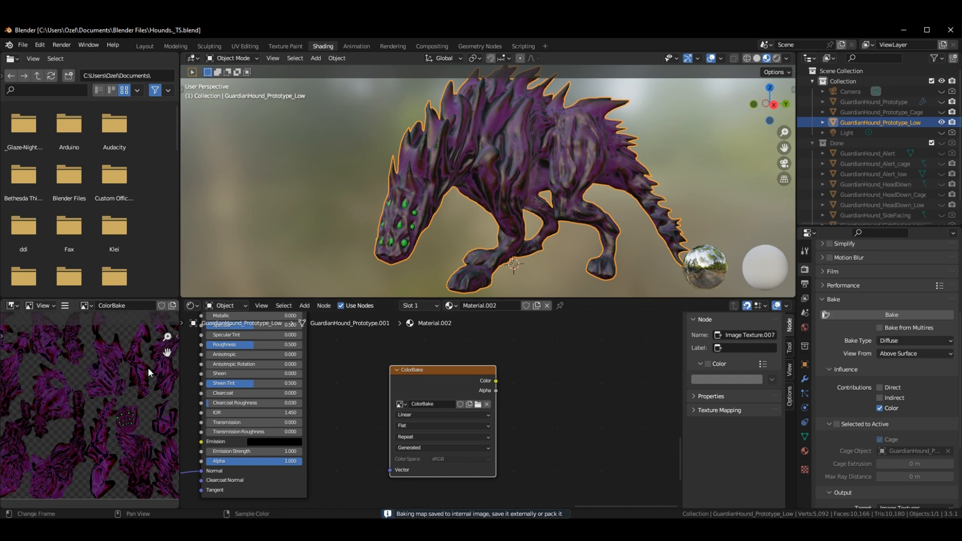
left_click_drag(180, 364, 418, 359)
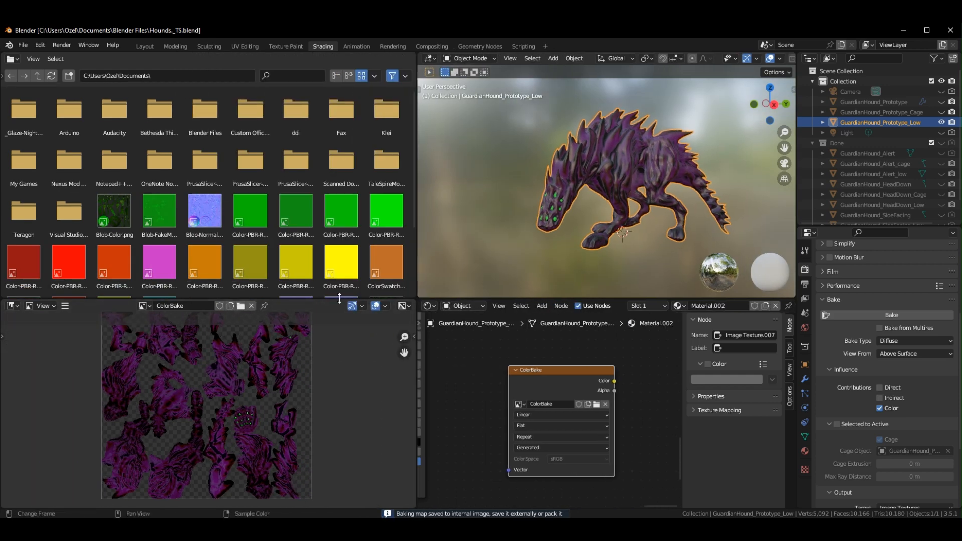
left_click_drag(340, 298, 331, 100)
scroll(307, 243, "up", 5)
scroll(309, 254, "down", 4)
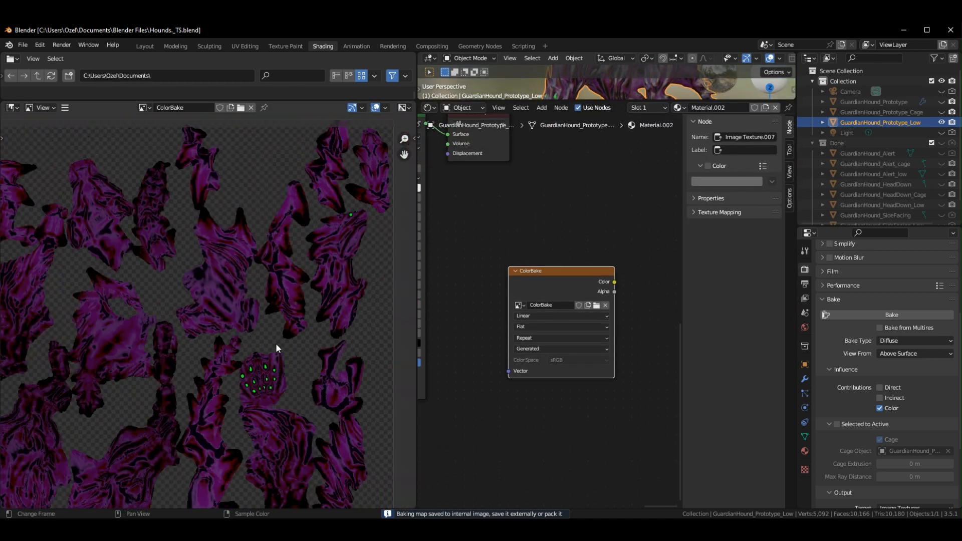
Save the baked image as ColorBake.png in the Blender Files folder, in RGBA PNG format.
left_click(65, 107)
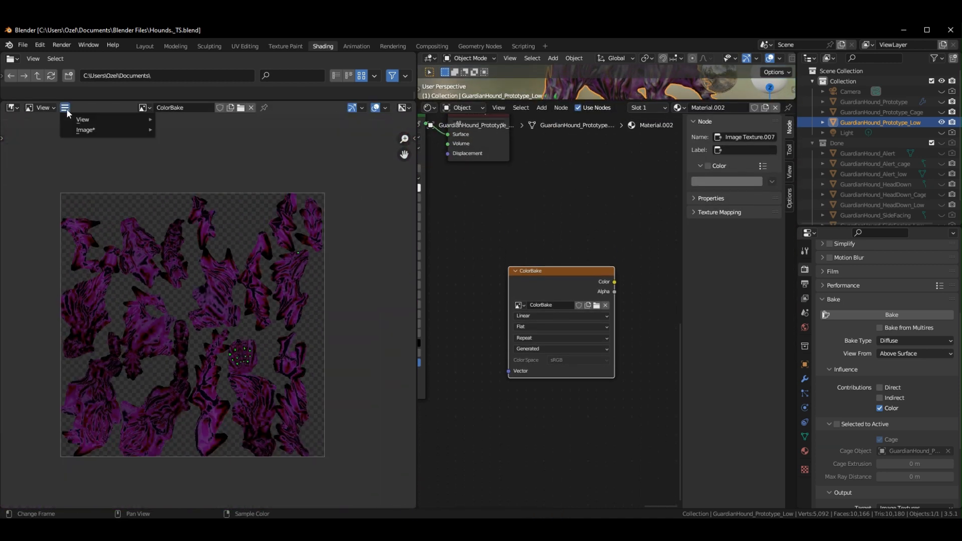
mouse_move(76, 128)
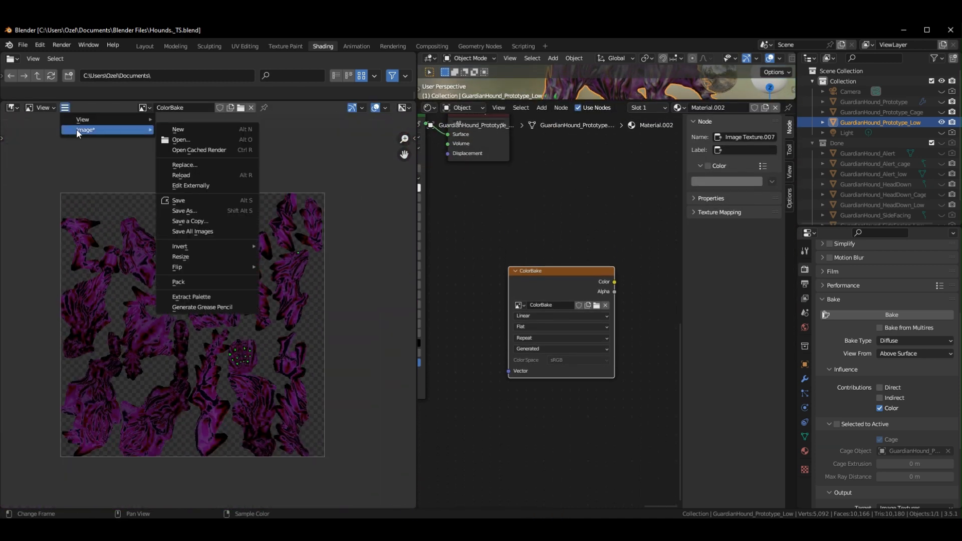
left_click(189, 200)
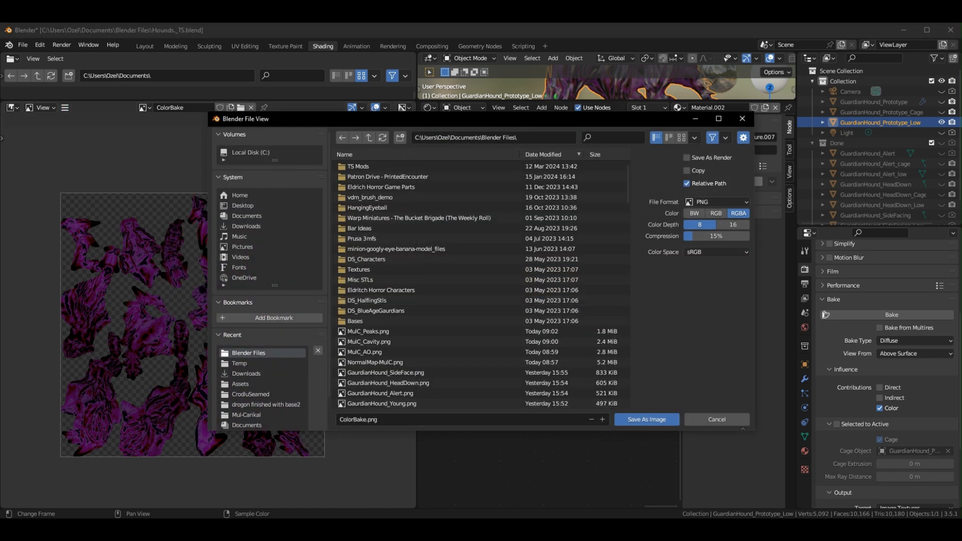
left_click(646, 419)
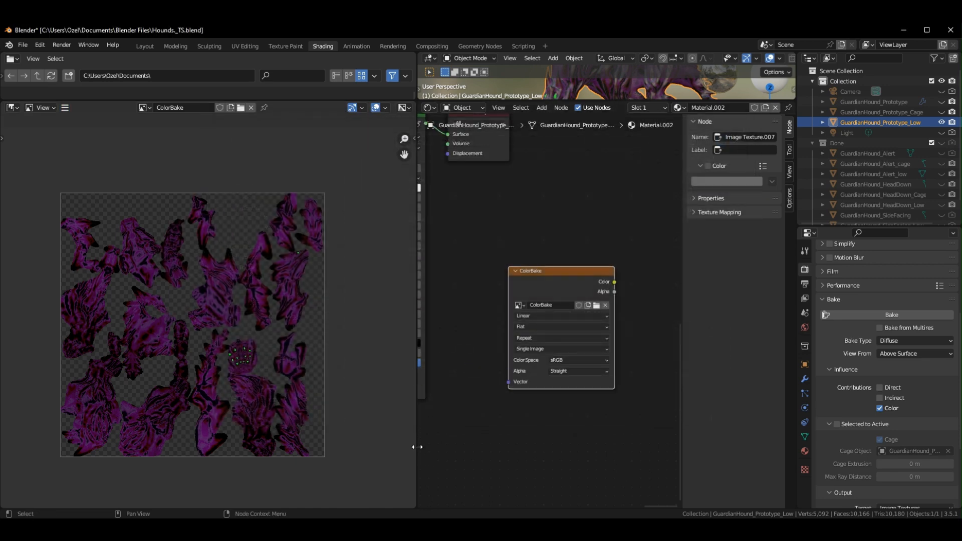
Enlarge the 3D viewport and inspect the textured hound from the side and the front.
left_click_drag(415, 444, 260, 445)
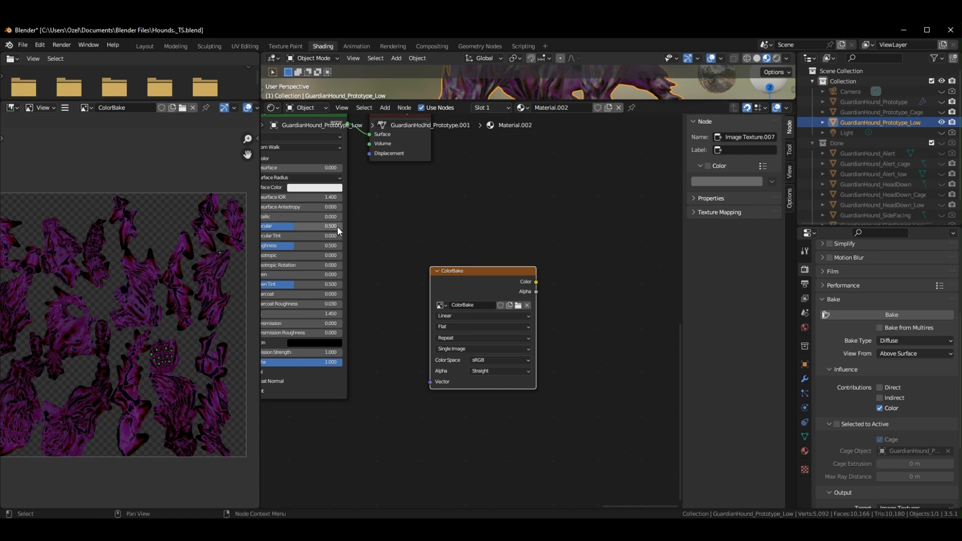
middle_click_drag(501, 224, 578, 316)
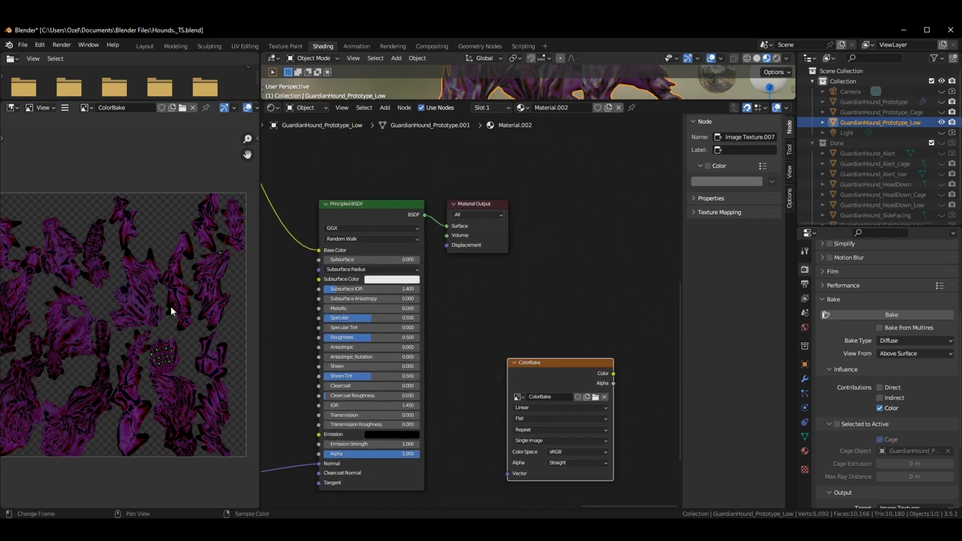
middle_click_drag(561, 247, 493, 314)
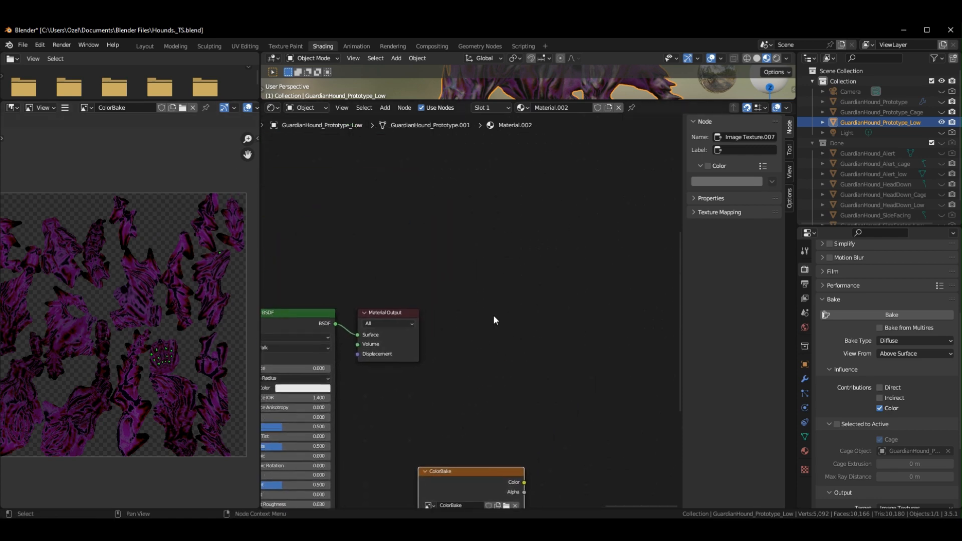
left_click_drag(572, 98, 576, 351)
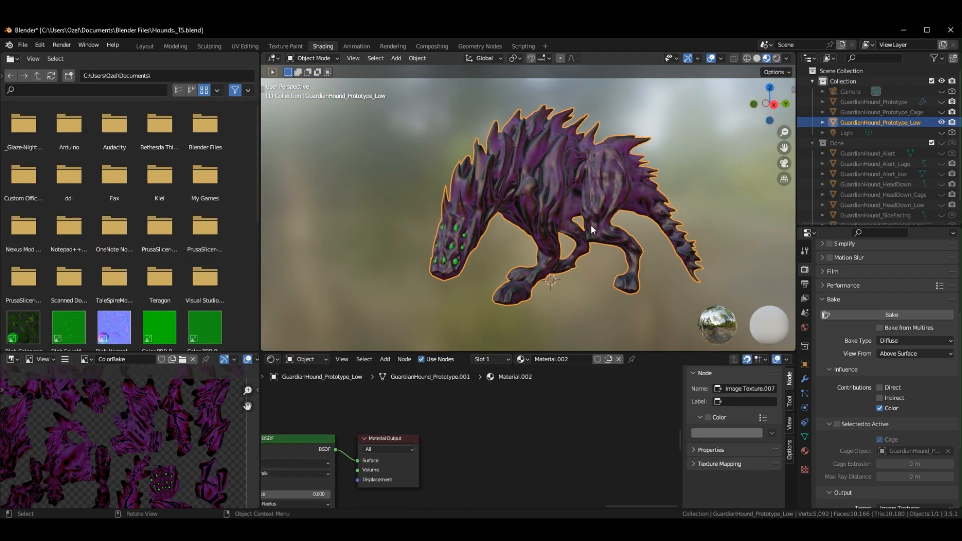
middle_click_drag(590, 225, 564, 342)
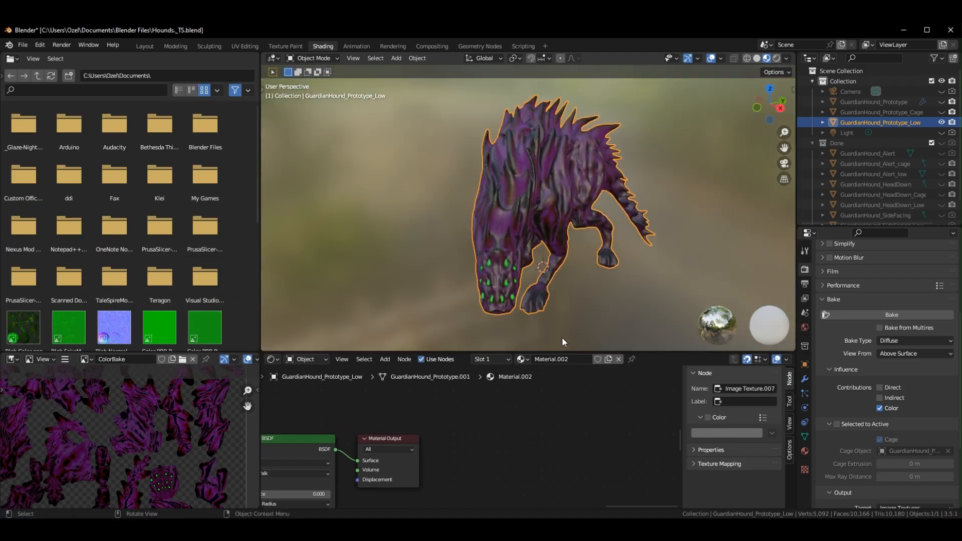
left_click_drag(664, 352, 664, 269)
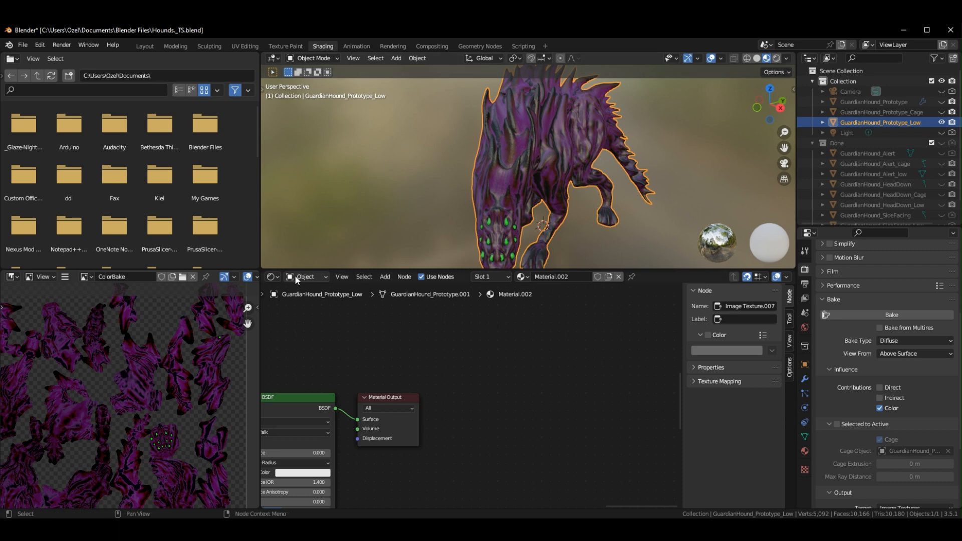
middle_click_drag(571, 218, 496, 206)
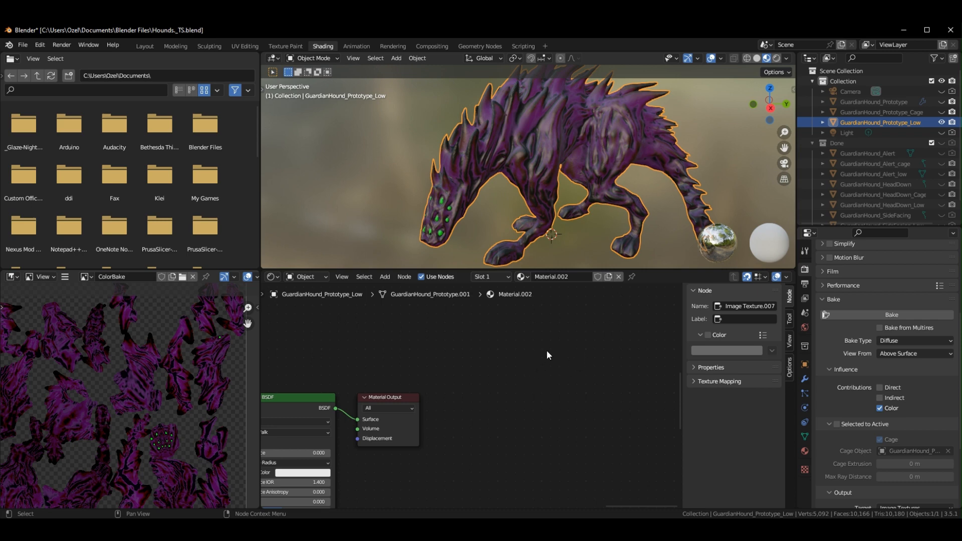
Inspect the textured Mul_Carrikal_Low character in MulBase.blend from the front and up close from behind.
middle_click_drag(416, 110, 597, 266)
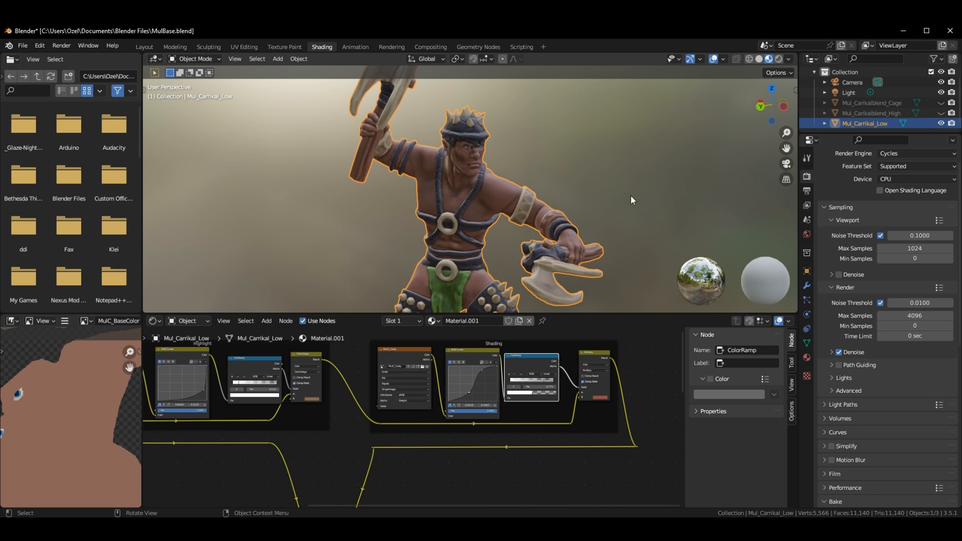
middle_click_drag(631, 195, 483, 226)
middle_click_drag(643, 187, 615, 243)
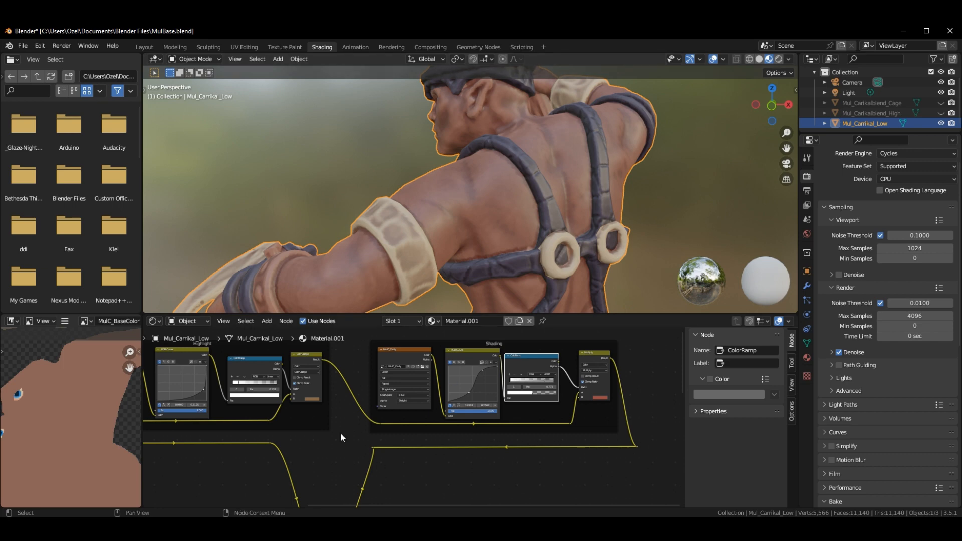
Move the MulC_BaseColor texture node closer to the Highlight frame and view its flat colour image enlarged.
middle_click_drag(341, 432, 489, 451)
middle_click_drag(200, 430, 306, 367)
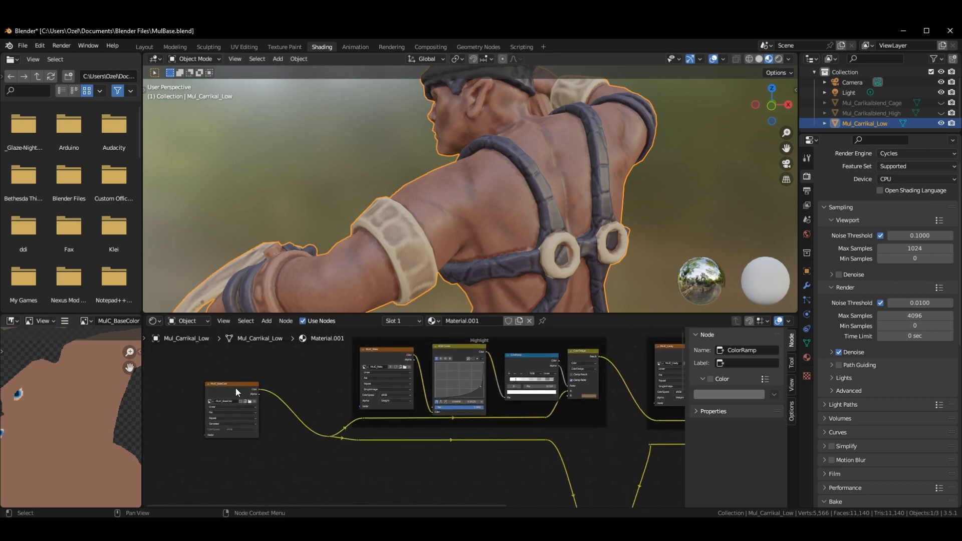
left_click_drag(207, 385, 247, 366)
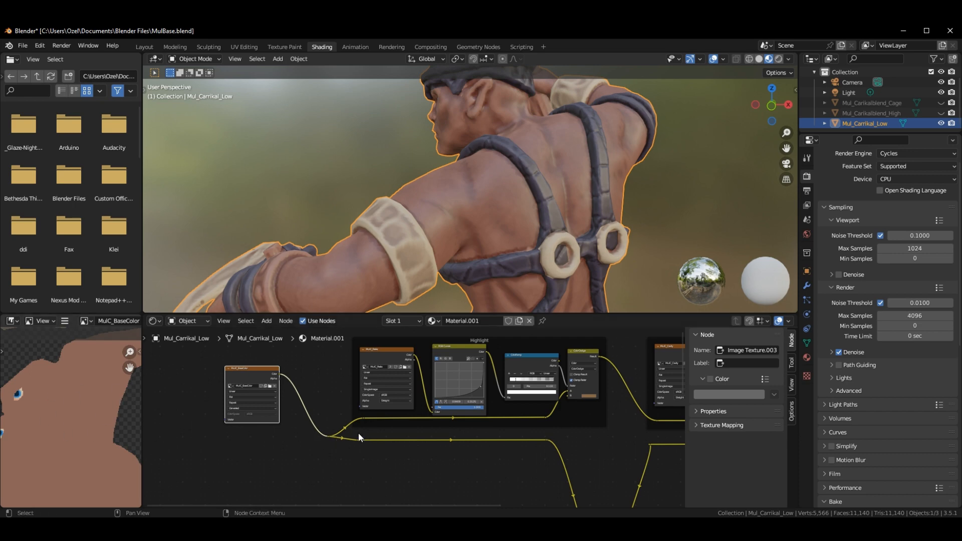
middle_click_drag(351, 426, 200, 426)
left_click_drag(142, 403, 411, 403)
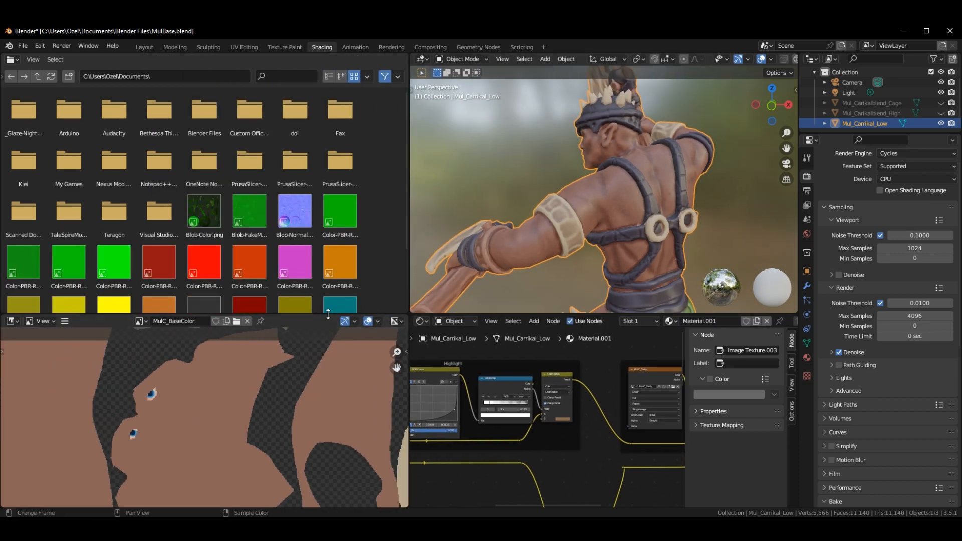
left_click_drag(241, 315, 240, 89)
scroll(251, 197, "down", 3)
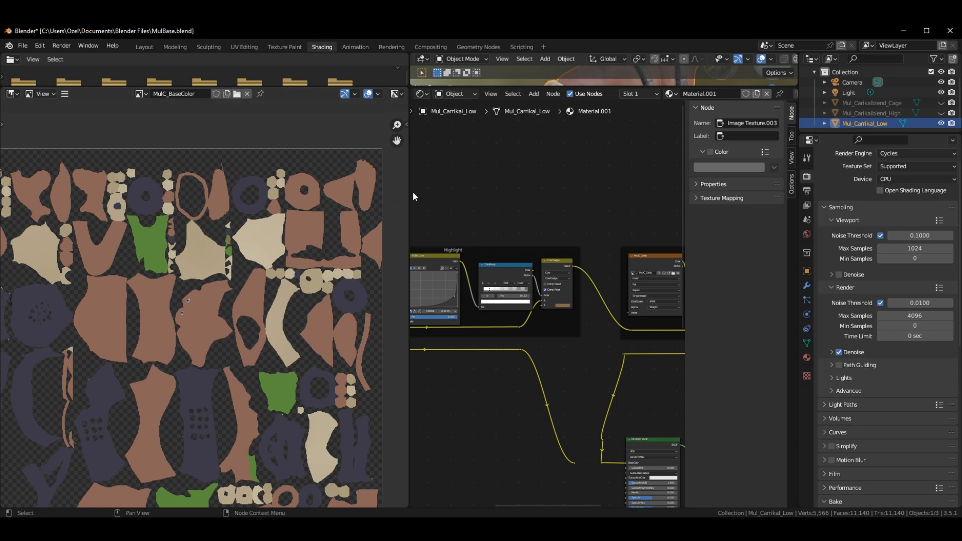
Enlarge the 3D viewport again and examine the shading on the character's face, chest, back, straps and rings.
left_click_drag(409, 196, 74, 196)
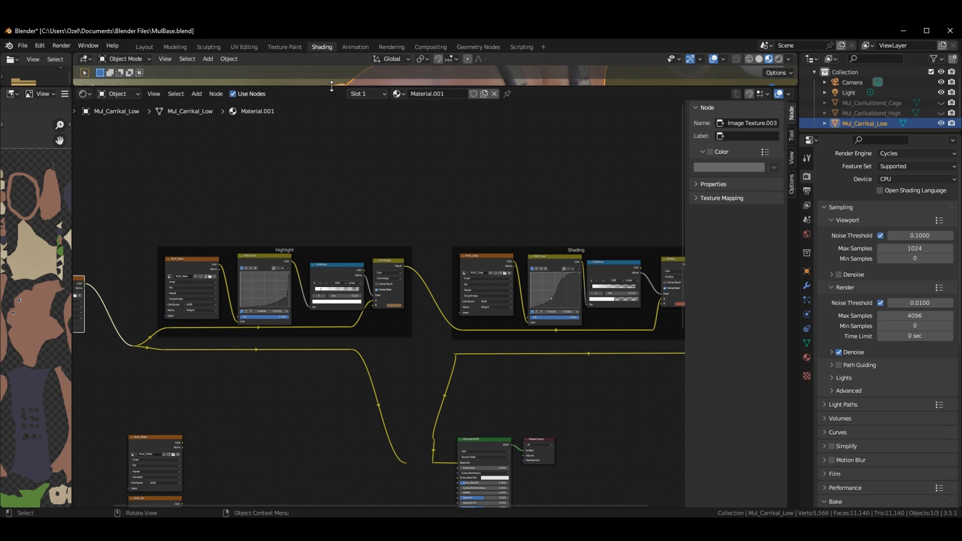
left_click_drag(333, 86, 332, 243)
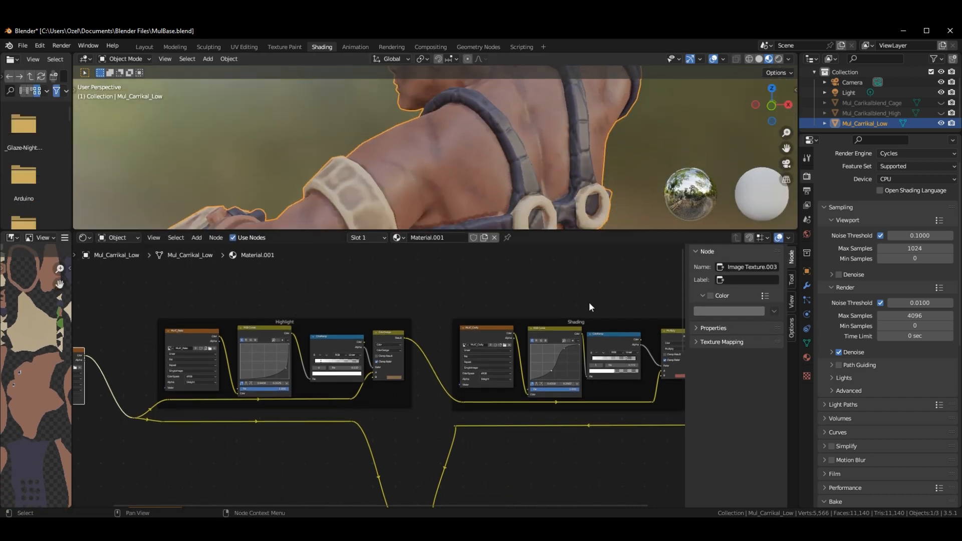
middle_click_drag(590, 306, 473, 277)
middle_click_drag(240, 386, 427, 386)
left_click_drag(545, 232, 541, 344)
middle_click_drag(484, 201, 421, 125)
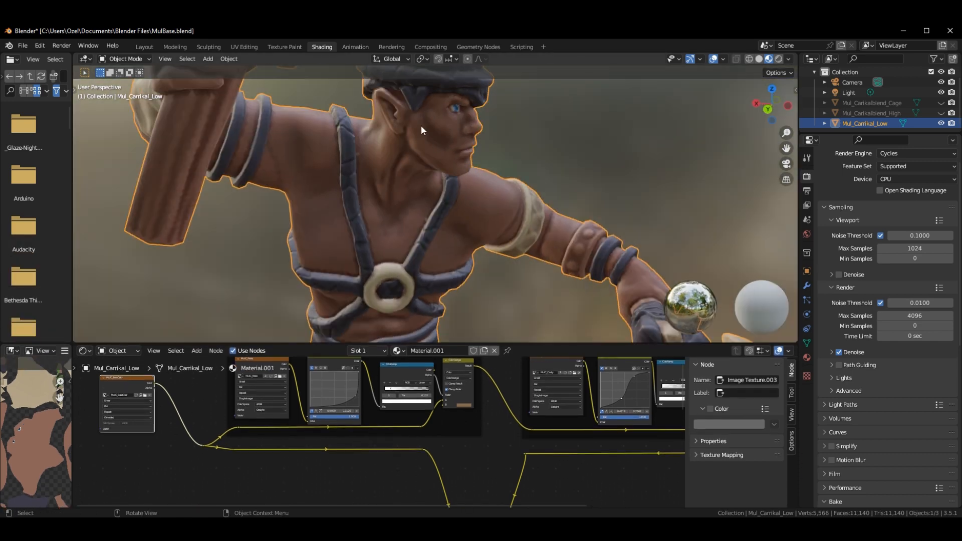
middle_click_drag(526, 175, 443, 136)
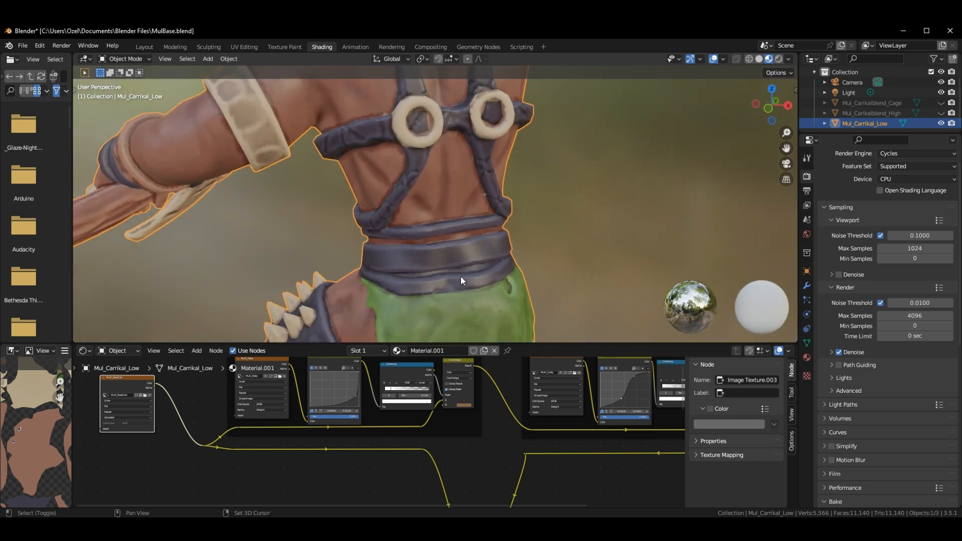
middle_click_drag(461, 275, 457, 214, "shift")
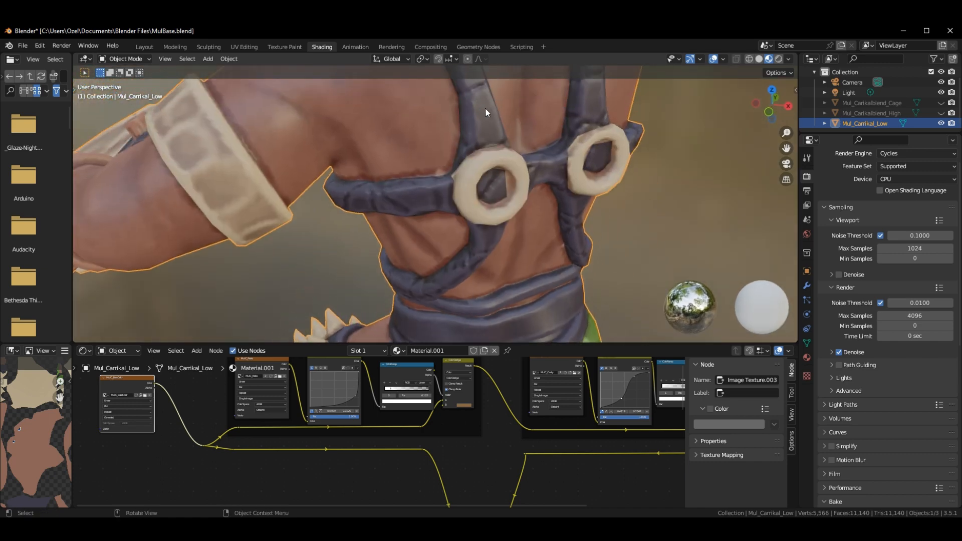
middle_click_drag(485, 107, 418, 173)
middle_click_drag(461, 280, 444, 239)
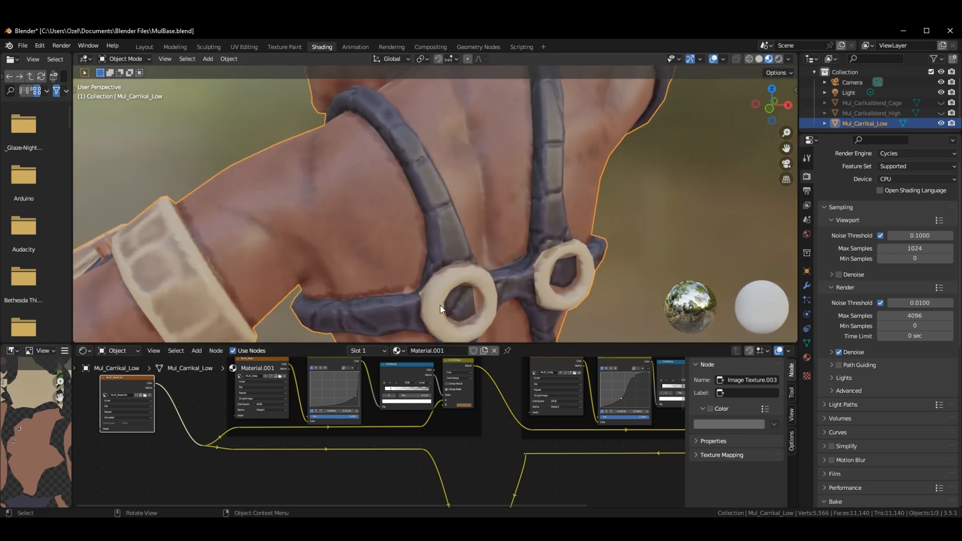
Set the blending mode of the Highlight frame's mix node to Lighten and check the character's back.
middle_click_drag(478, 414, 466, 448)
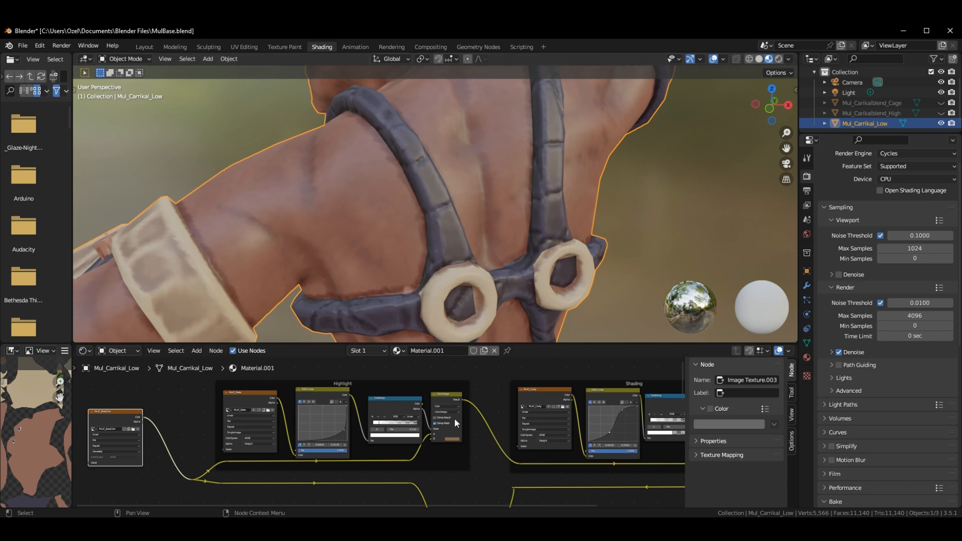
scroll(378, 431, "up", 1)
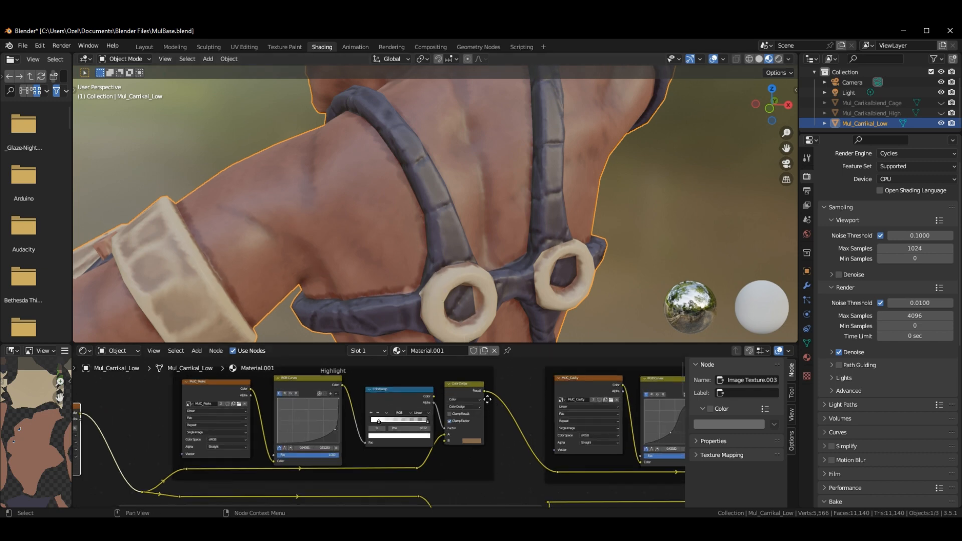
left_click_drag(559, 343, 559, 224)
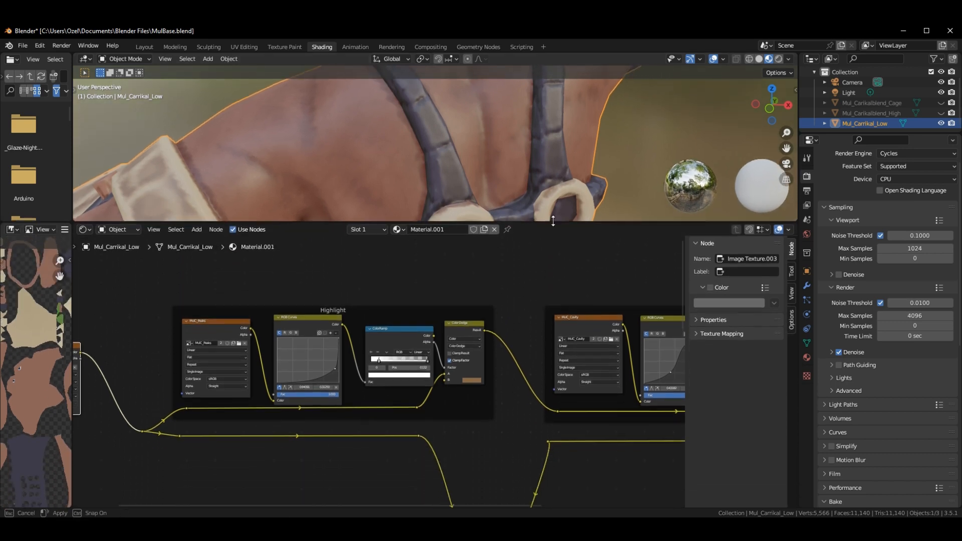
scroll(464, 393, "up", 1)
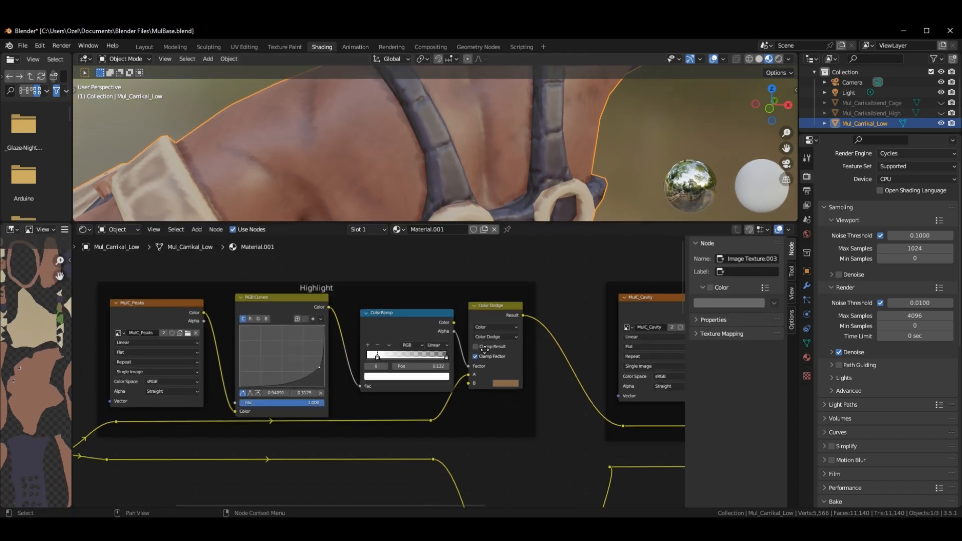
left_click(507, 336)
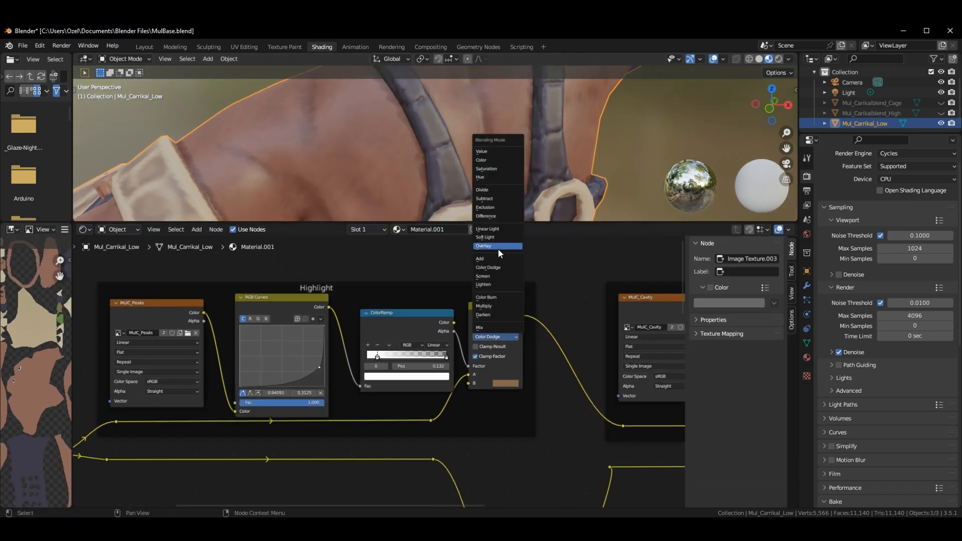
left_click(493, 284)
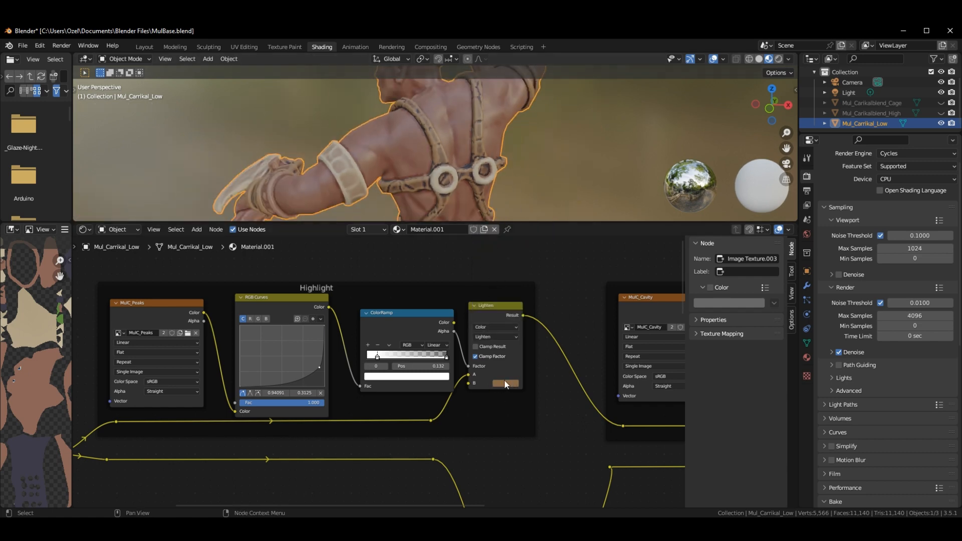
middle_click_drag(420, 178, 425, 118)
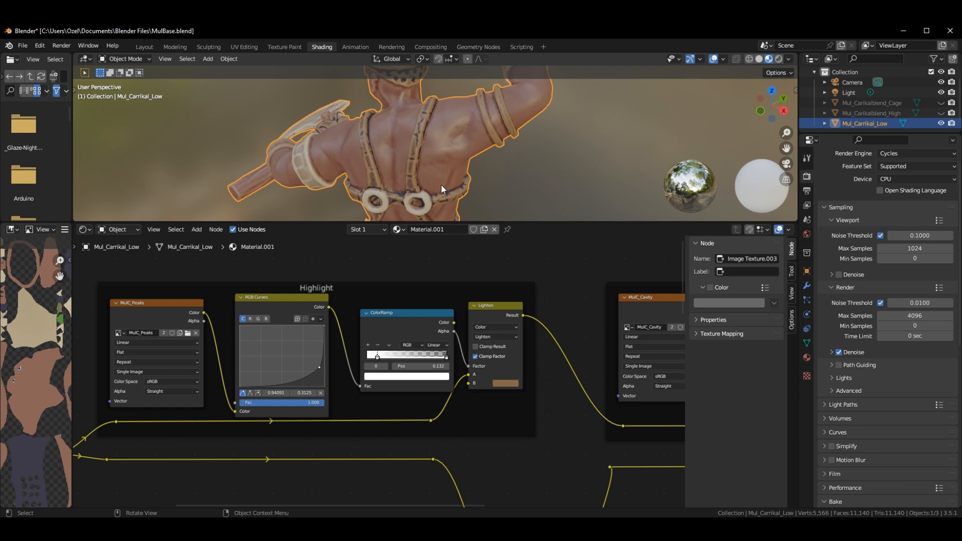
middle_click_drag(441, 185, 457, 163)
scroll(441, 163, "up", 3)
middle_click_drag(390, 155, 408, 152)
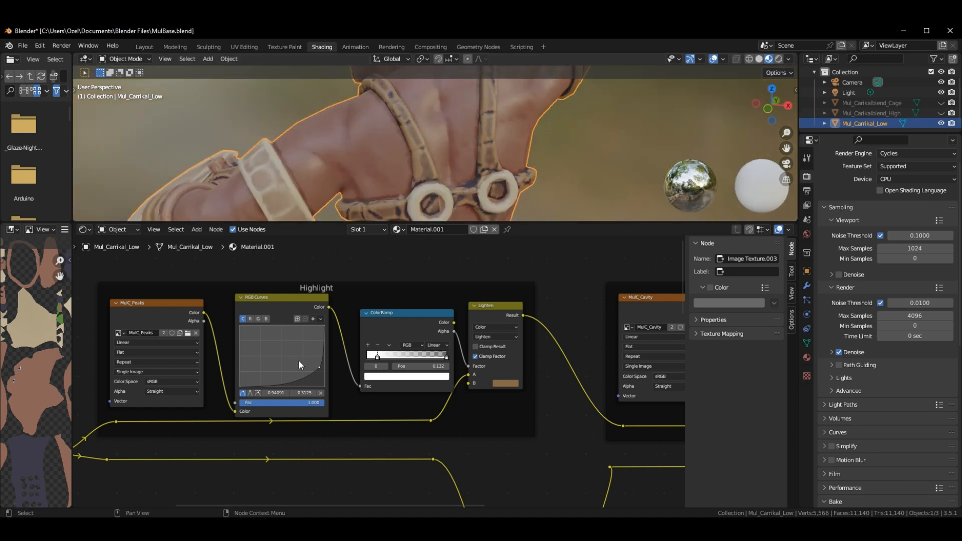
Reshape the Highlight frame's RGB curve with points at about 0.877, 0.838 and 0.655, 0.219, and check the character's head.
mouse_move(316, 367)
left_mouse_down()
mouse_move(300, 350)
mouse_move(301, 359)
mouse_move(292, 356)
mouse_move(291, 338)
mouse_move(317, 350)
left_mouse_up()
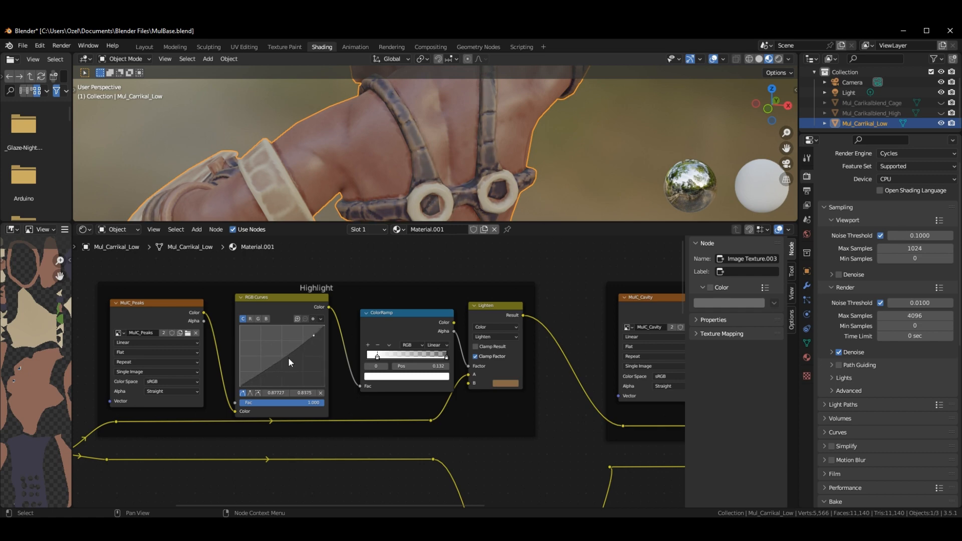
left_click_drag(289, 359, 295, 373)
middle_click_drag(460, 183, 425, 74)
middle_click_drag(508, 100, 495, 157)
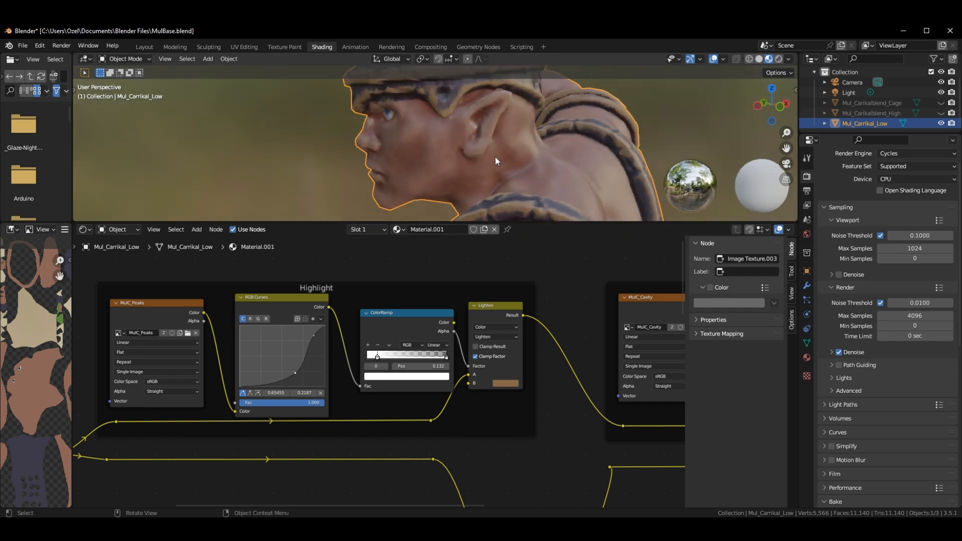
Change the Highlight mix node's blending mode to Color Burn while viewing the character's head.
middle_click_drag(602, 164, 470, 144)
middle_click_drag(356, 167, 521, 198)
left_click(512, 337)
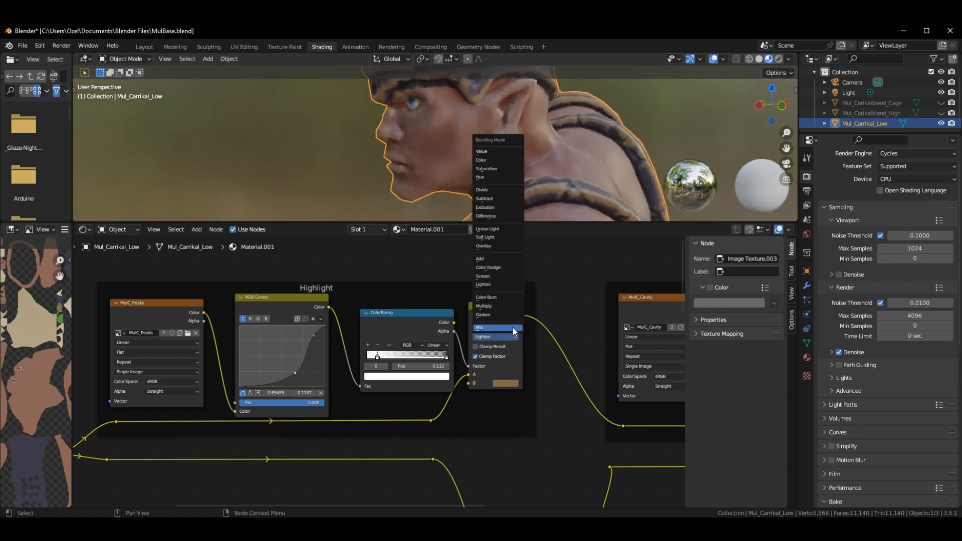
left_click(498, 298)
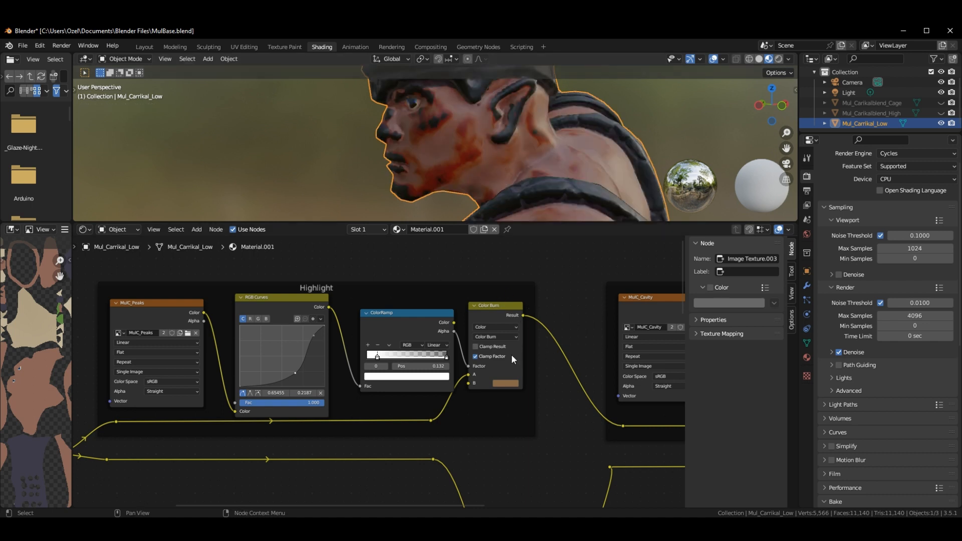
Set the Highlight mix node's blending mode to Color Dodge and check the character's head, back and arm.
left_click(515, 337)
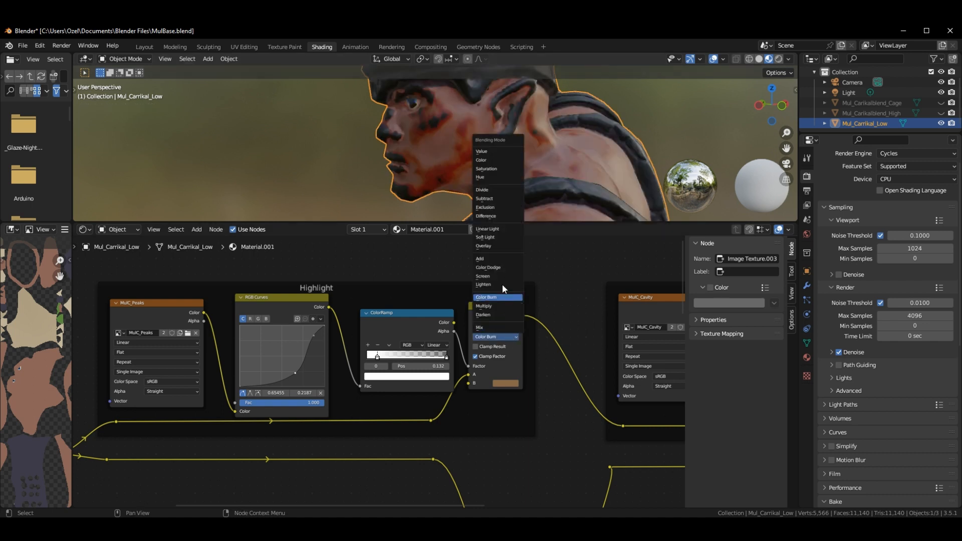
left_click(502, 267)
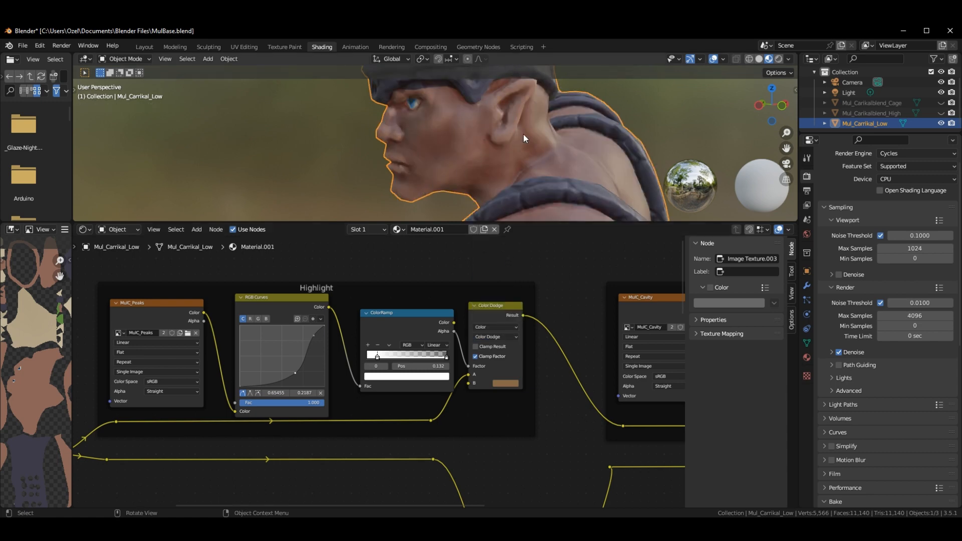
middle_click_drag(517, 125, 395, 116)
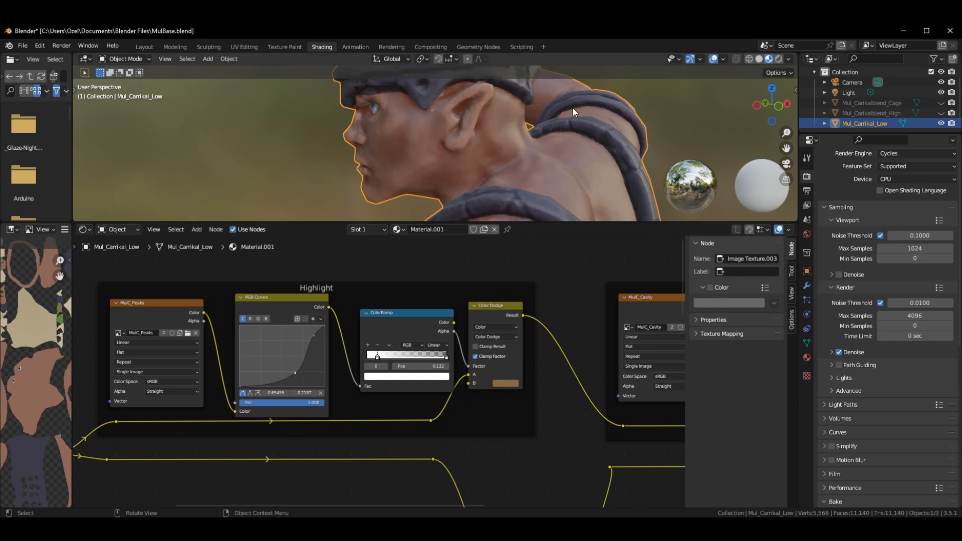
middle_click_drag(573, 107, 478, 152)
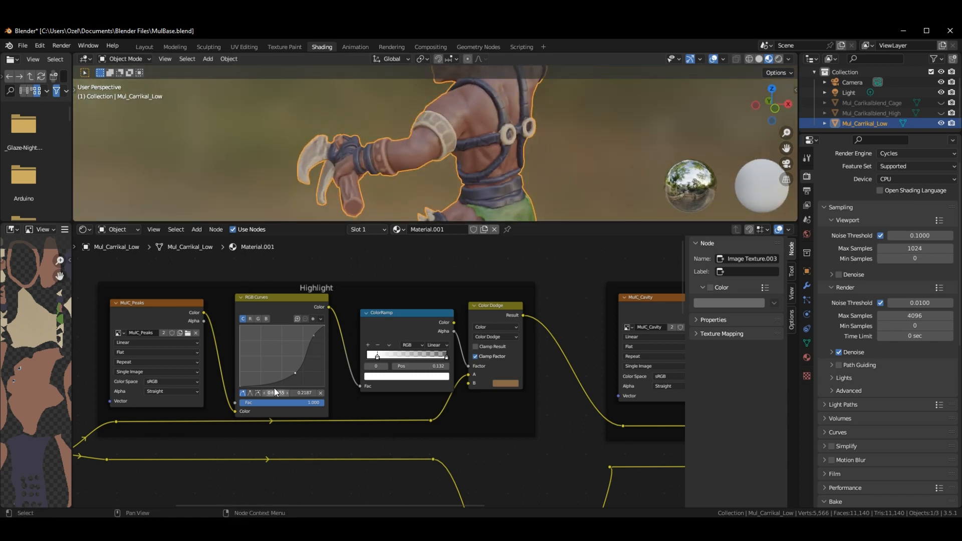
scroll(396, 295, "down", 2)
middle_click_drag(409, 296, 447, 296)
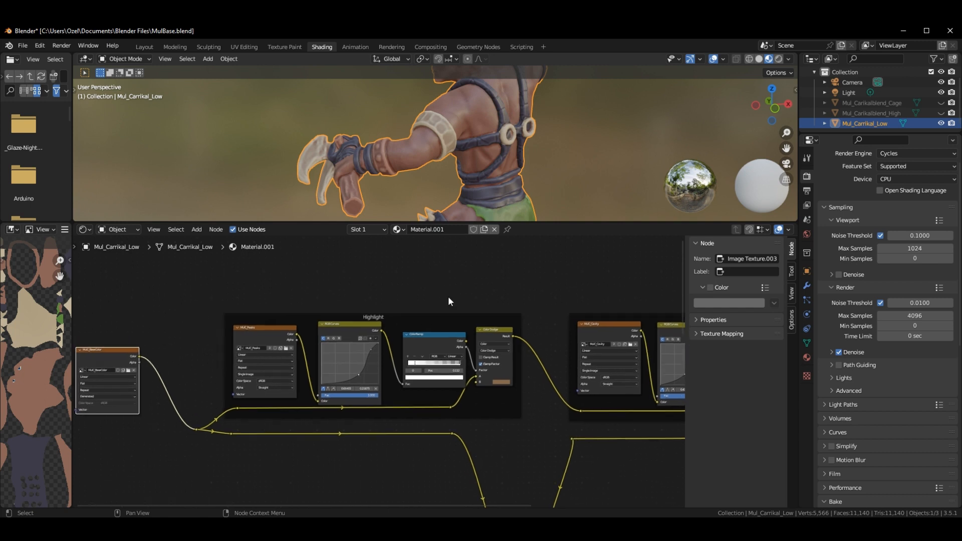
scroll(448, 300, "down", 3)
left_click_drag(132, 320, 611, 430)
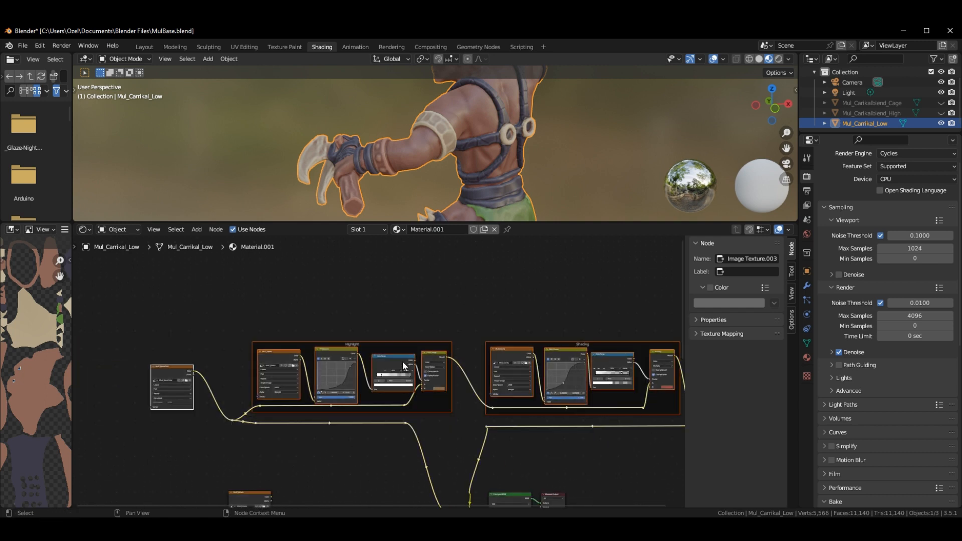
left_click(493, 347)
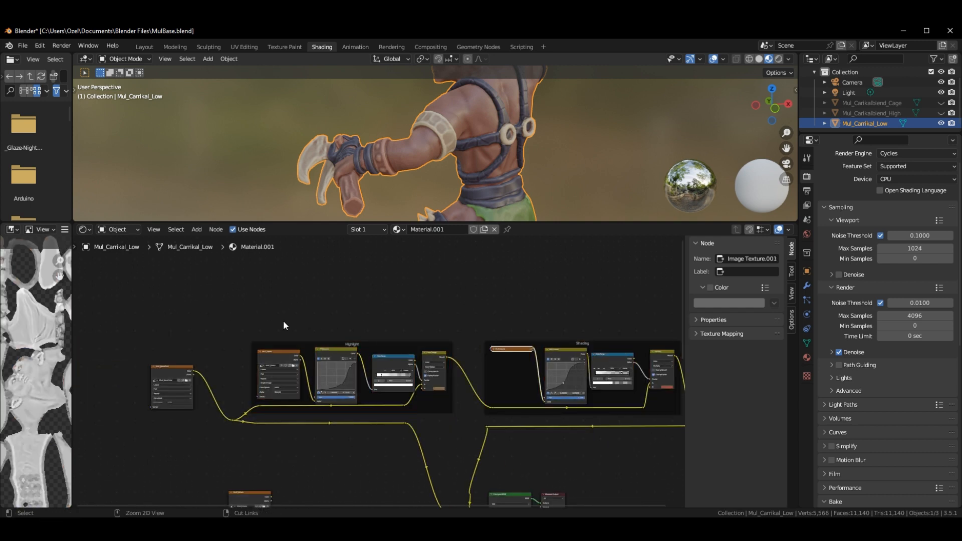
left_click_drag(117, 313, 714, 452)
left_click_drag(503, 371, 494, 273)
scroll(345, 339, "down", 1)
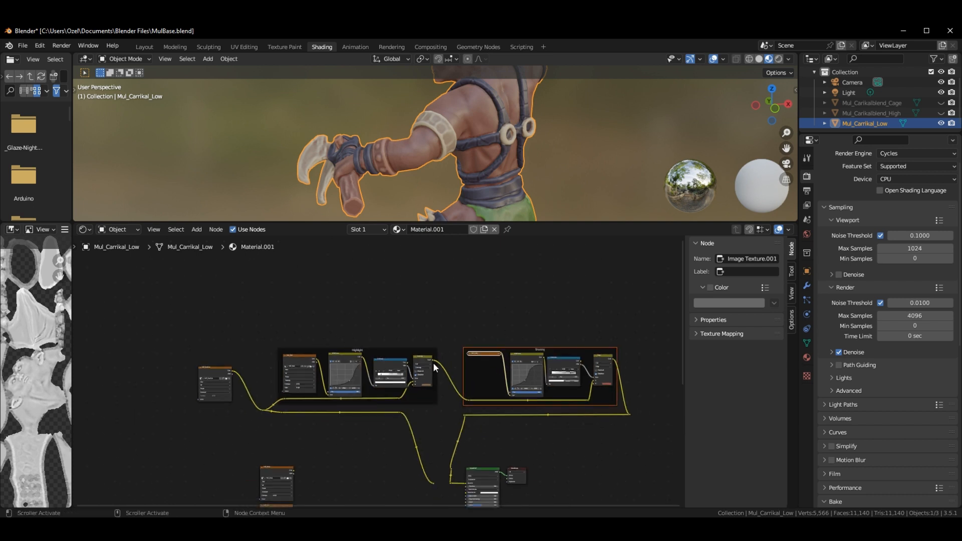
scroll(434, 363, "up", 4)
left_click(500, 346)
key("h")
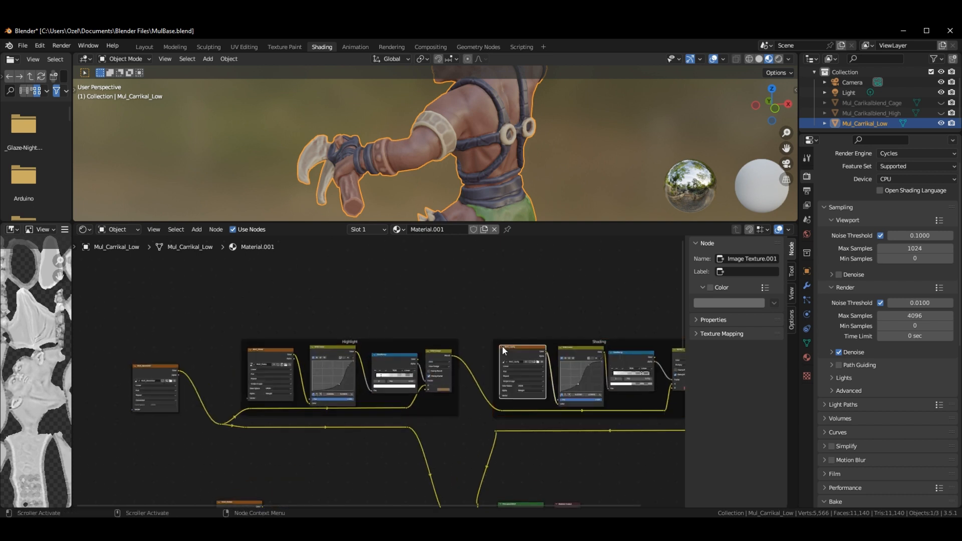
Move the base colour texture node with the Highlight and Shading frames higher in the node tree, away from the main shader.
left_click_drag(100, 304, 690, 452)
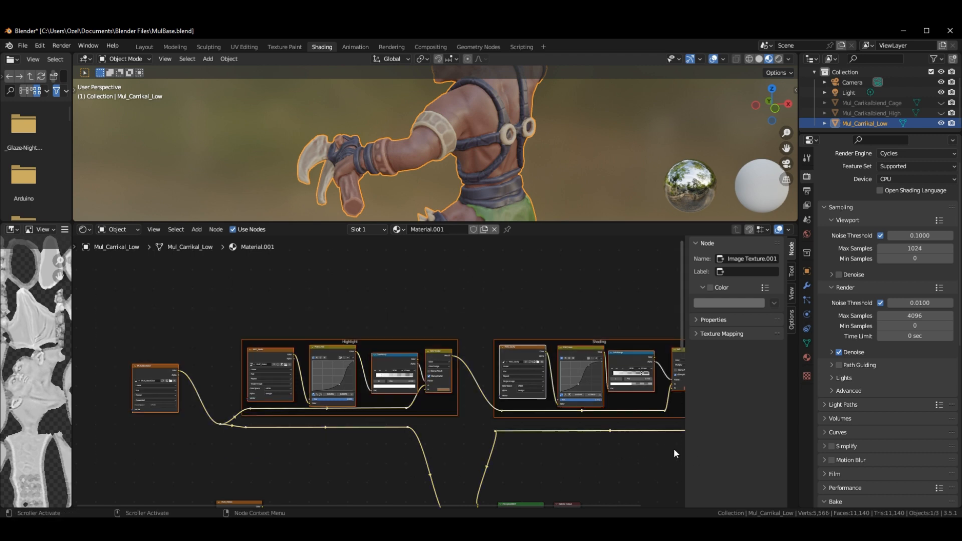
key("g")
left_click(644, 312)
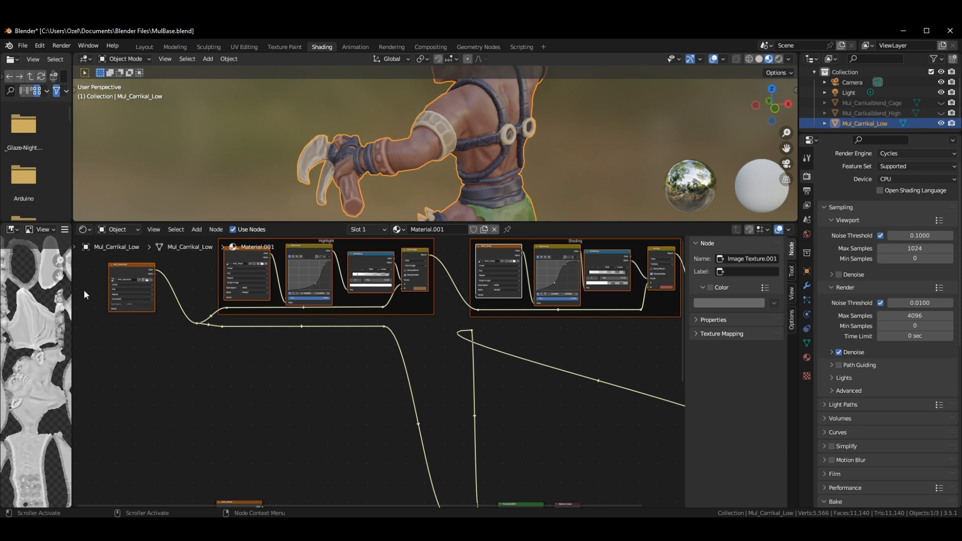
left_click_drag(128, 267, 138, 269)
middle_click_drag(214, 409, 190, 361)
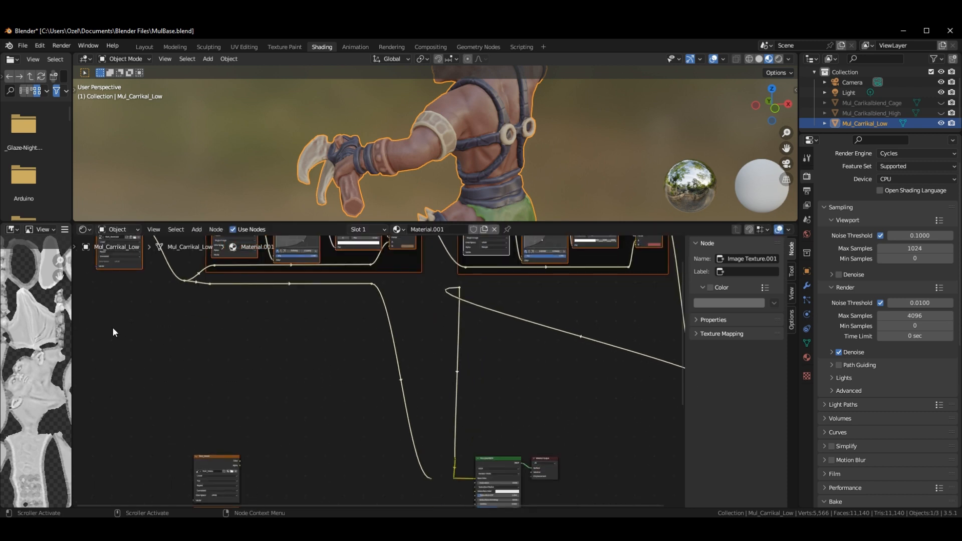
middle_click_drag(255, 339, 366, 303)
mouse_move(623, 345)
middle_mouse_down()
mouse_move(584, 478)
mouse_move(557, 506)
middle_mouse_up()
left_click_drag(644, 343, 628, 461)
middle_click_drag(543, 371, 547, 399)
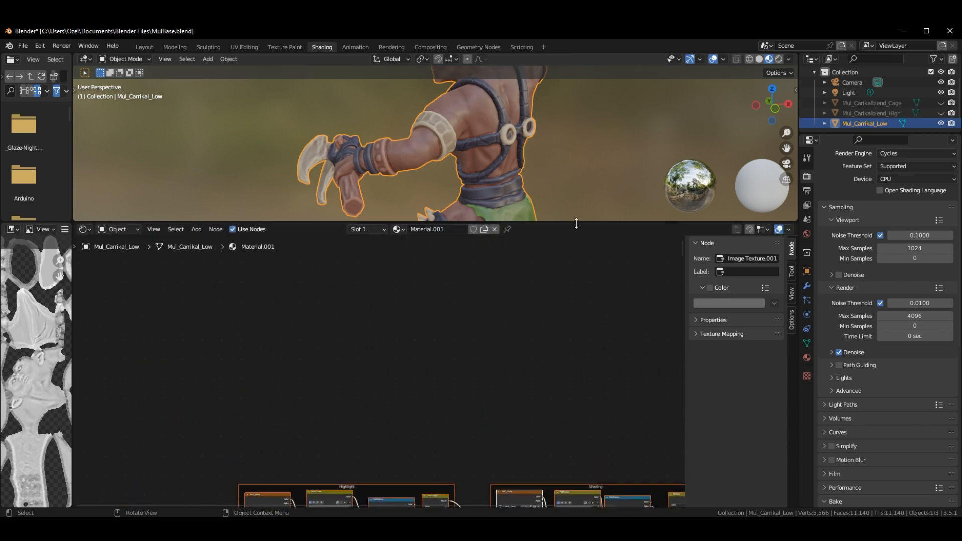
Enlarge the 3D viewport and examine the shading on the character's back, arm, straps, rings and belt.
left_click_drag(578, 222, 563, 425)
middle_click_drag(535, 281, 461, 140)
scroll(526, 202, "up", 4)
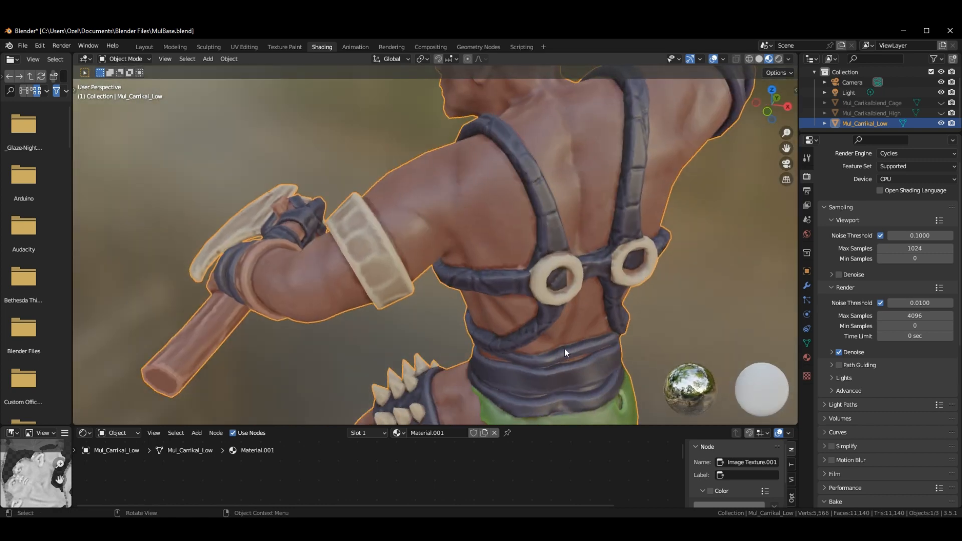
middle_click_drag(564, 349, 459, 332, "shift")
scroll(458, 328, "down", 2)
middle_click_drag(453, 239, 440, 207)
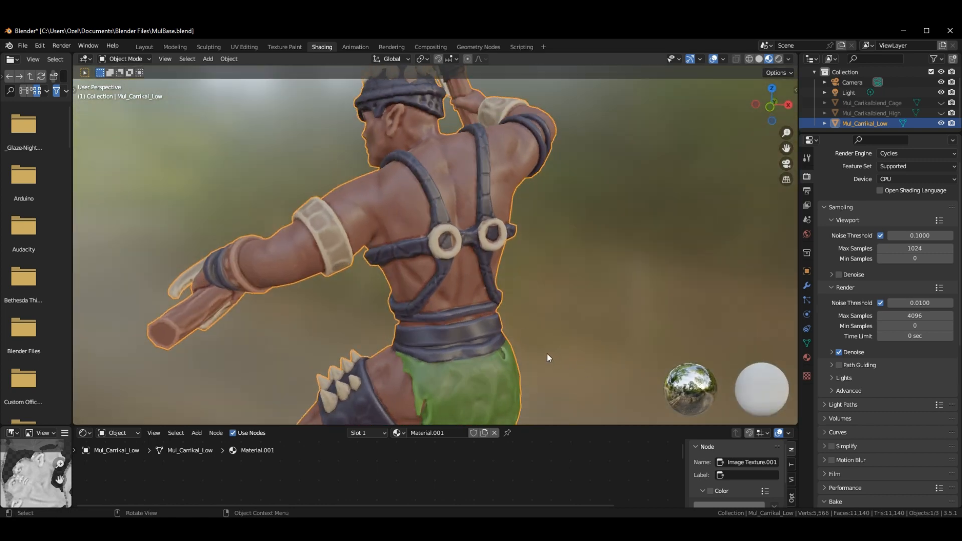
middle_click_drag(546, 353, 506, 326)
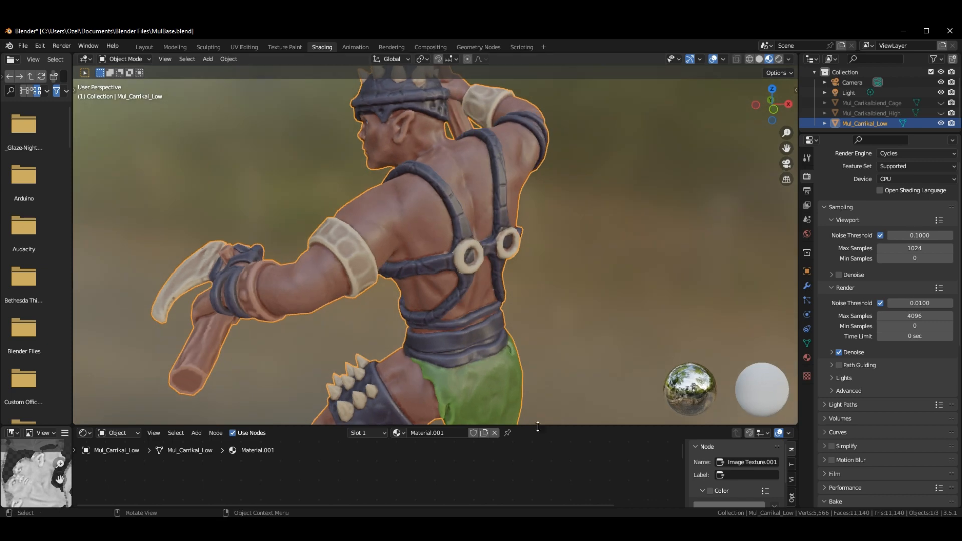
left_click_drag(552, 424, 563, 320)
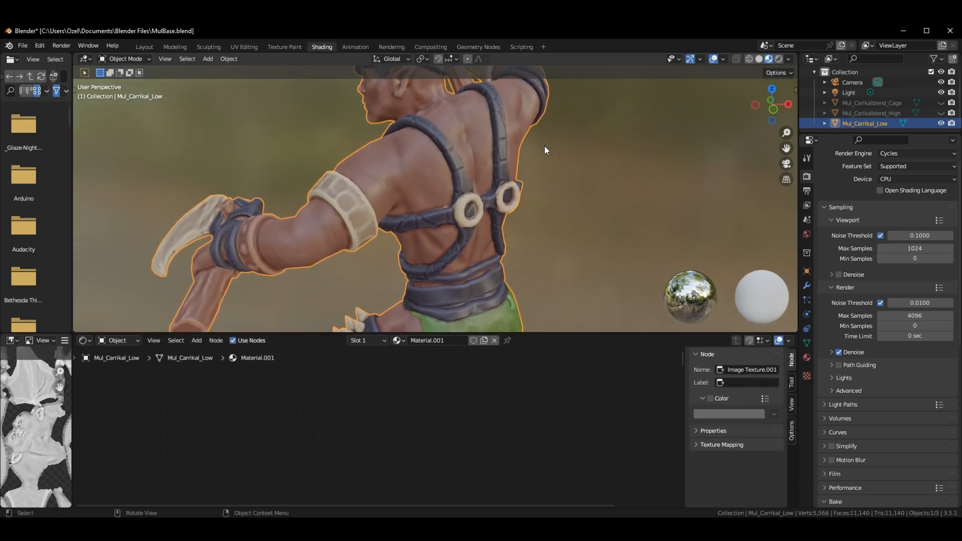
middle_click_drag(544, 150, 523, 214)
mouse_move(502, 267)
middle_mouse_down()
mouse_move(444, 257)
mouse_move(493, 264)
middle_mouse_up()
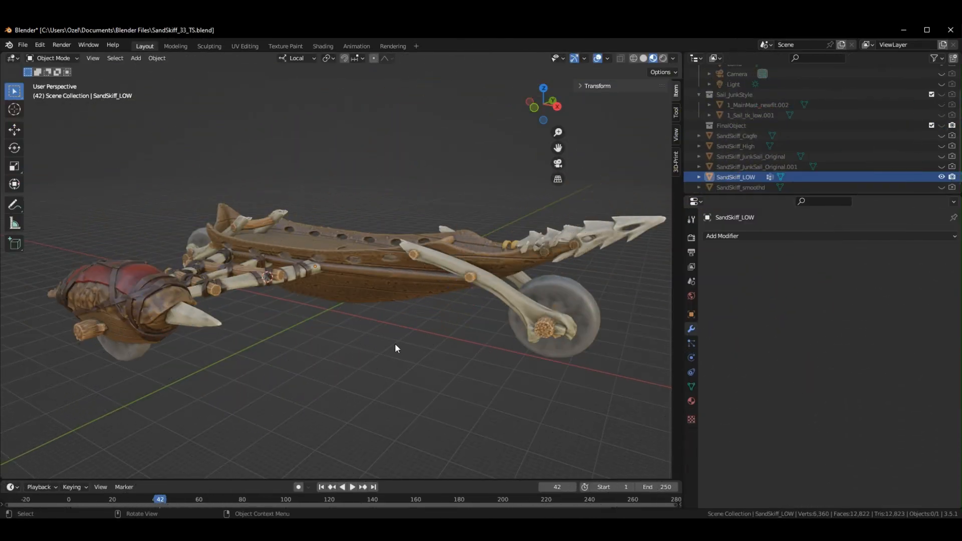
Examine the SandSkiff_LOW model's hull, bone struts and wheels from several sides.
middle_click_drag(504, 327, 404, 332)
middle_click_drag(376, 236, 357, 328)
middle_click_drag(377, 362, 359, 334)
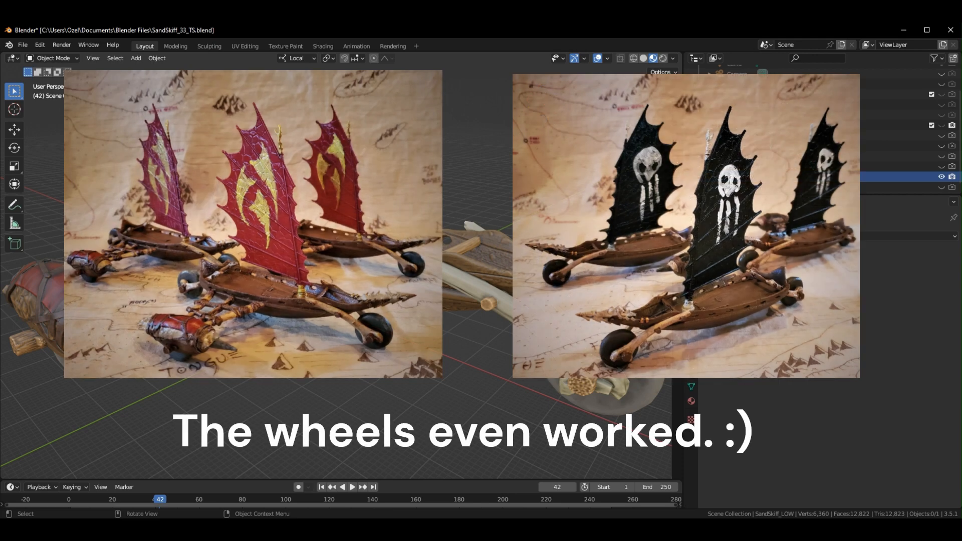
middle_click_drag(358, 334, 380, 332)
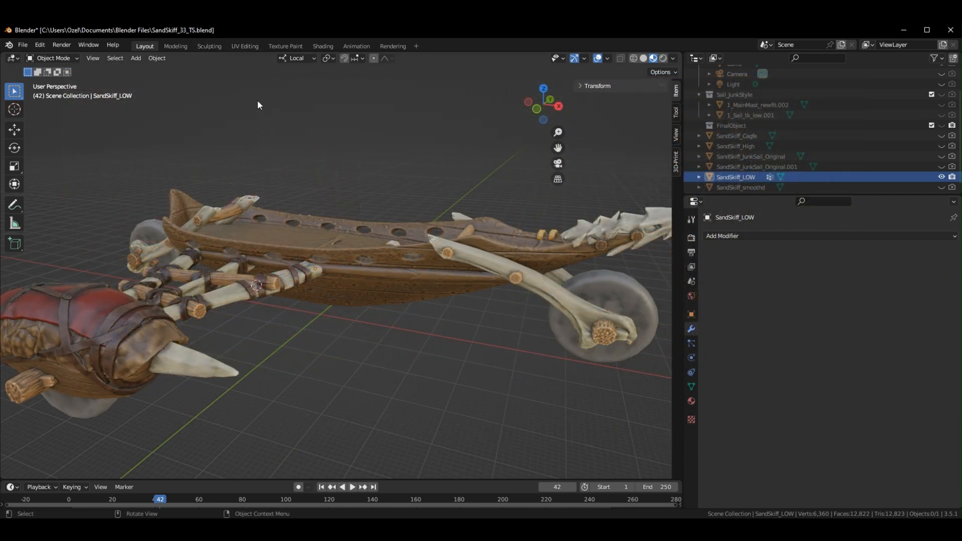
Open the Texture Paint workspace, show the BaseWood image in the image editor and turn off face-selection masking on the skiff.
left_click(285, 46)
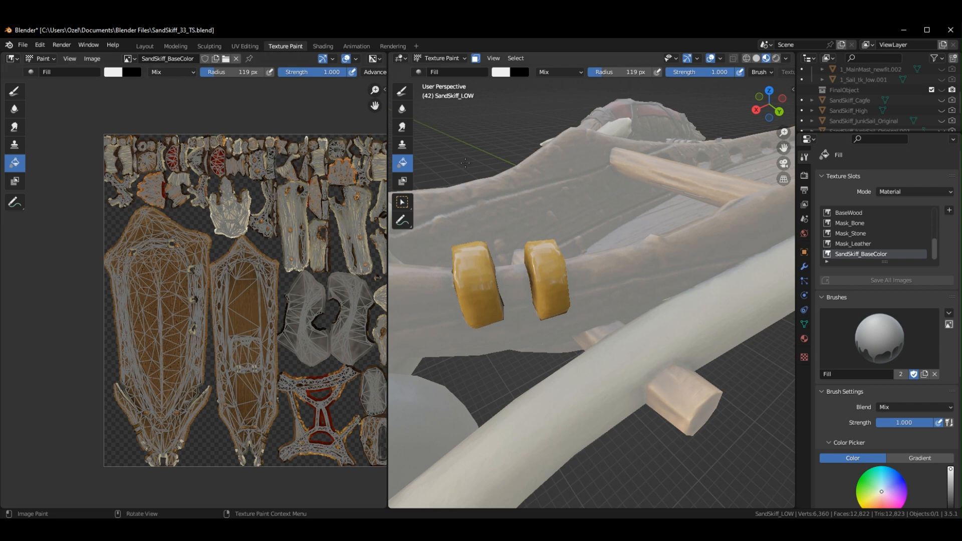
left_click(130, 58)
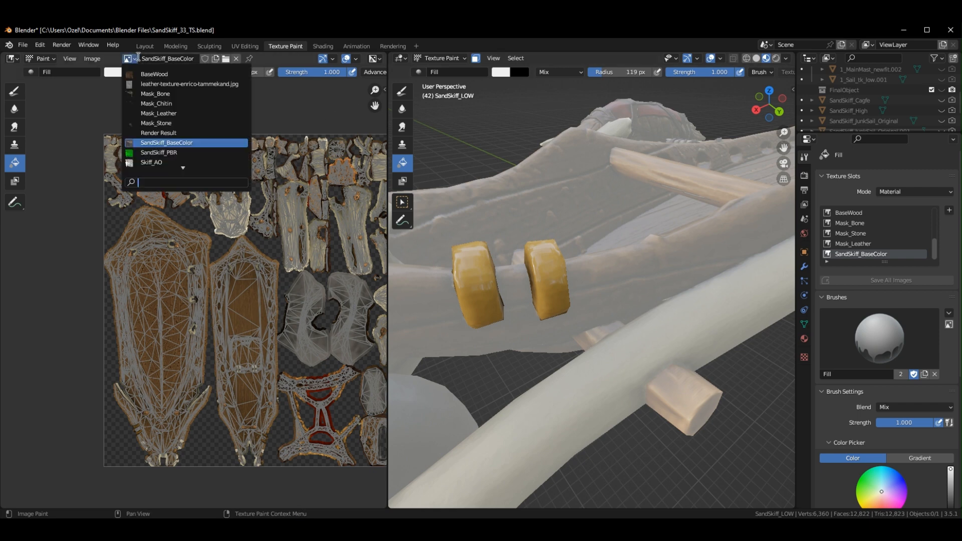
left_click(150, 74)
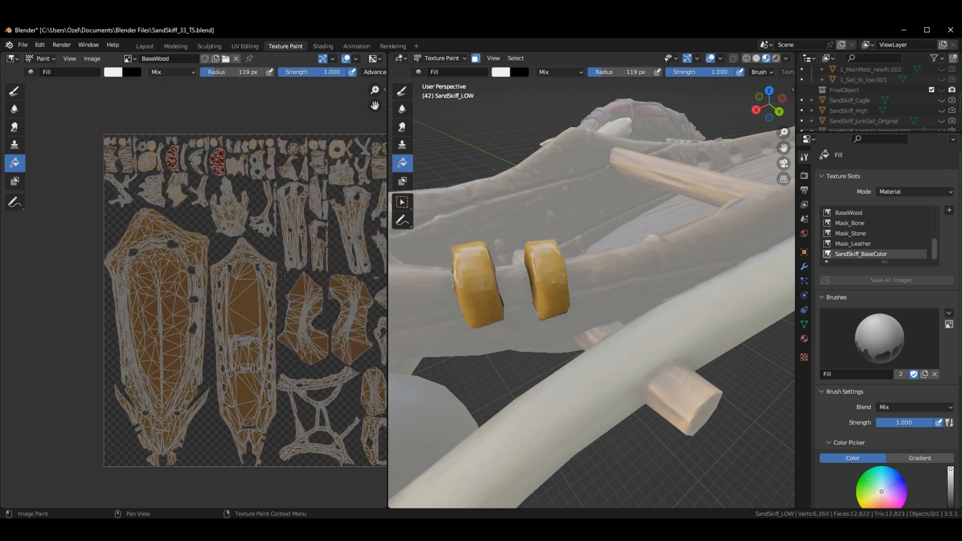
left_click(476, 58)
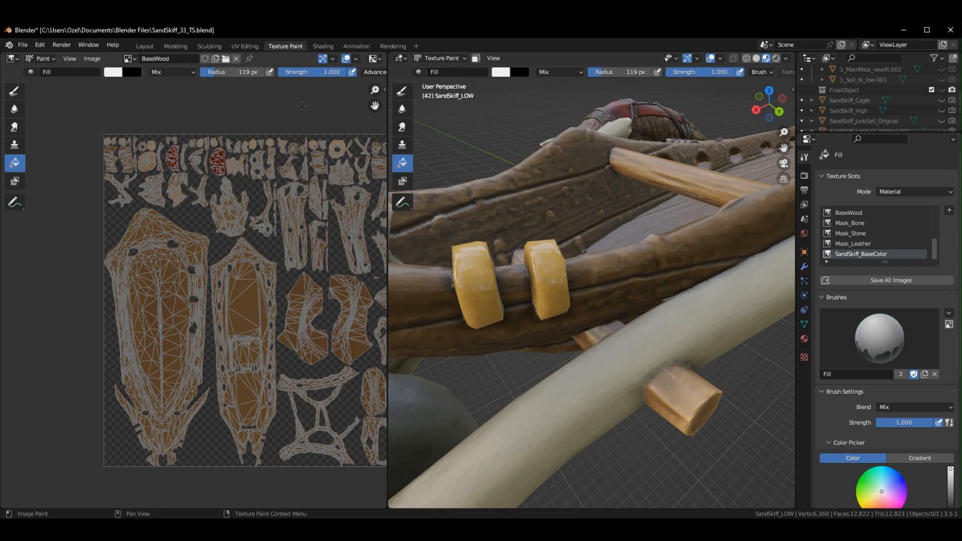
Examine the wood colouring across the UV islands of the BaseWood texture.
scroll(305, 253, "up", 4)
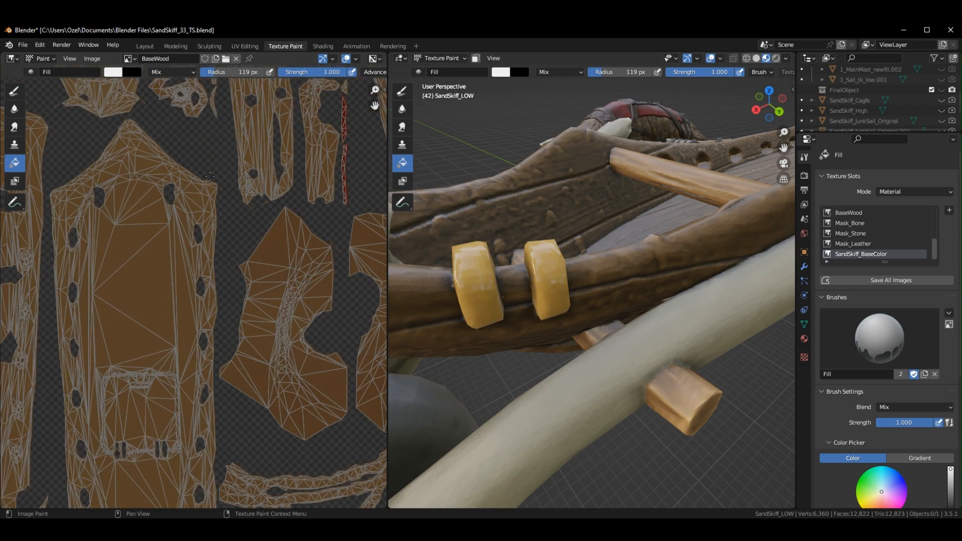
scroll(271, 316, "down", 5)
mouse_move(286, 318)
middle_mouse_down()
mouse_move(75, 203)
mouse_move(131, 165)
middle_mouse_up()
middle_click_drag(246, 411, 232, 270)
middle_click_drag(232, 431, 272, 370)
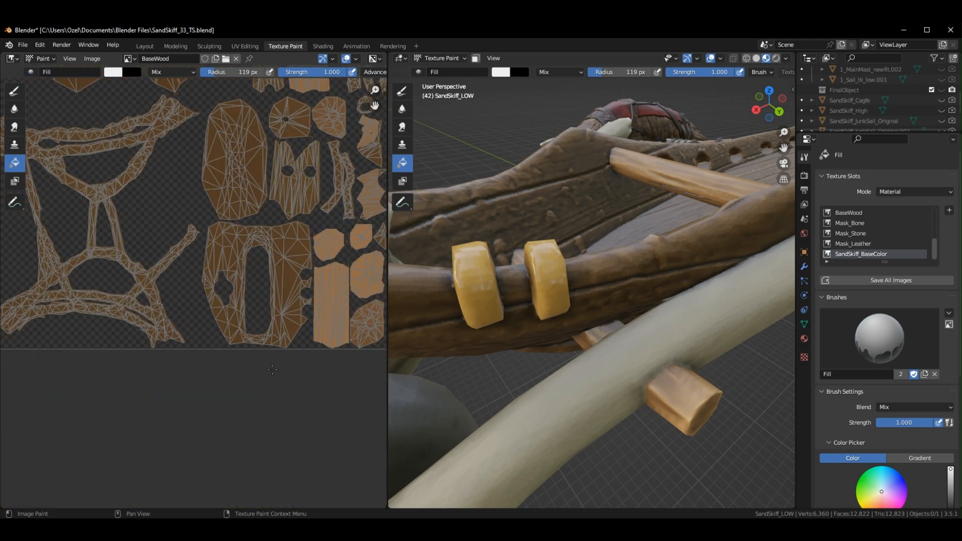
middle_click_drag(277, 195, 297, 390)
middle_click_drag(263, 90, 322, 245)
middle_click_drag(223, 168, 276, 299)
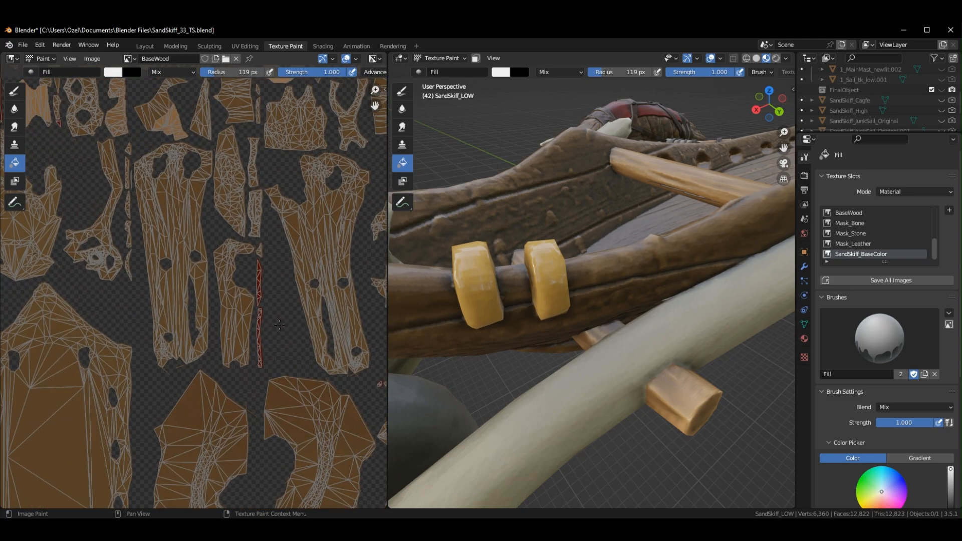
scroll(275, 299, "down", 5)
scroll(237, 278, "up", 5)
middle_click_drag(45, 112, 183, 238)
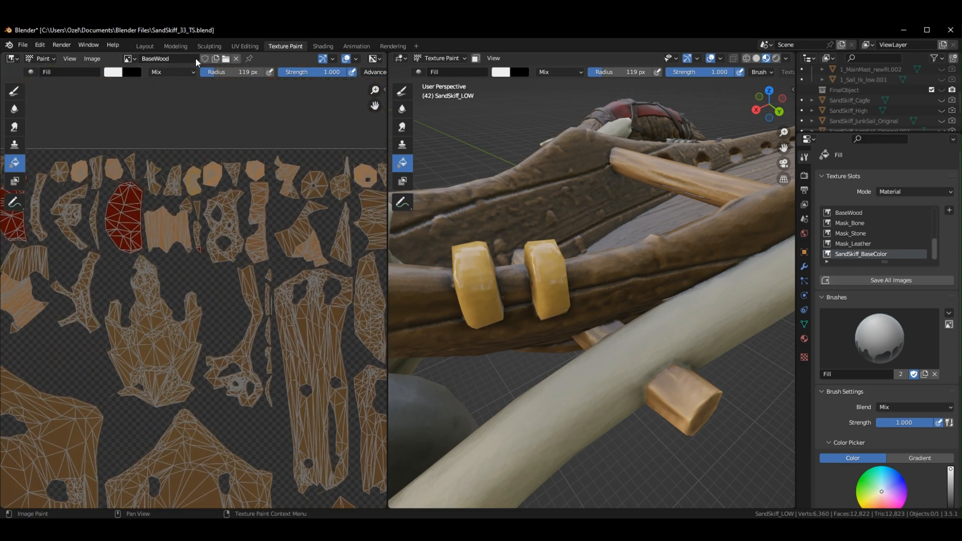
Compare the BaseWood, Mask_Leather, Mask_Stone, Mask_Bone and SandSkiff_BaseColor texture slots, ending with the whole Mask_Bone layout in view.
left_click(858, 242)
left_click(860, 232)
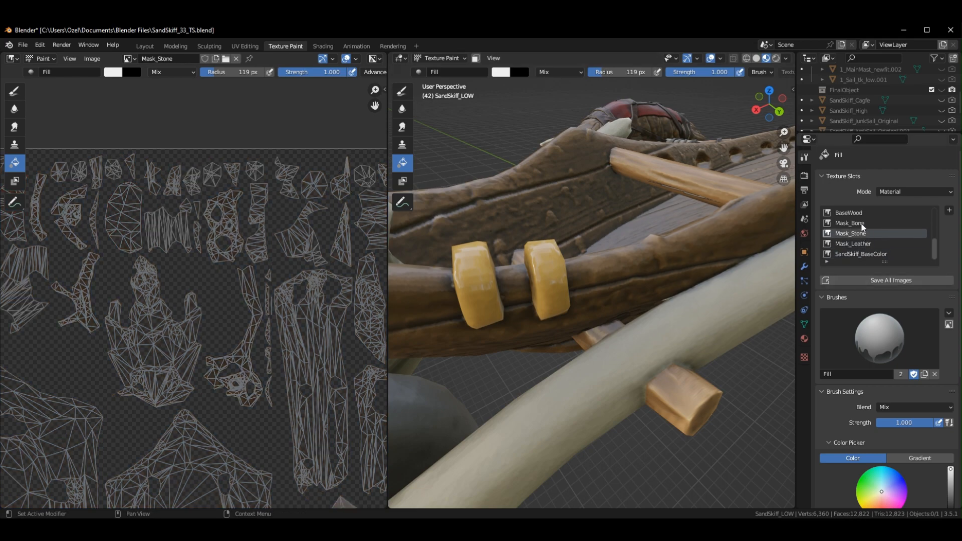
left_click(860, 222)
left_click(861, 215)
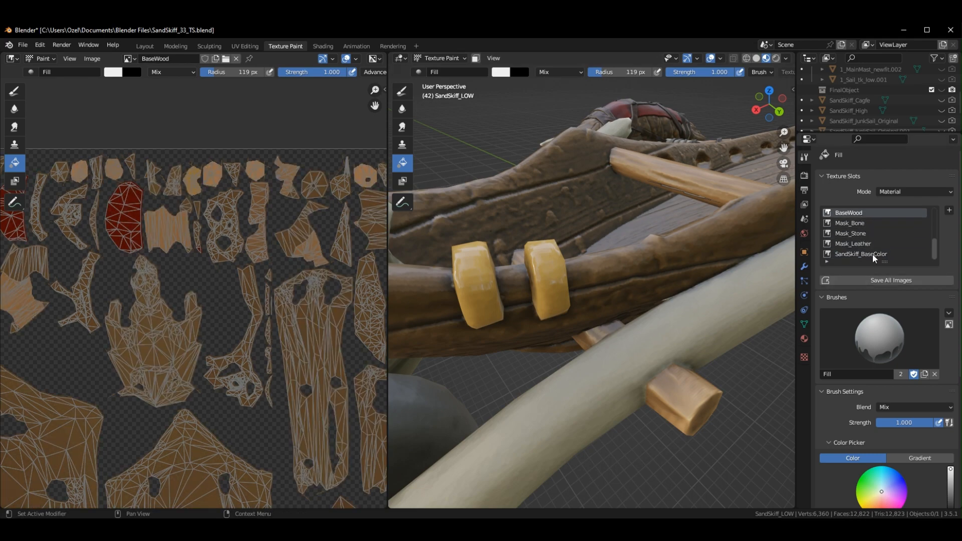
left_click(873, 253)
left_click(872, 243)
left_click(867, 233)
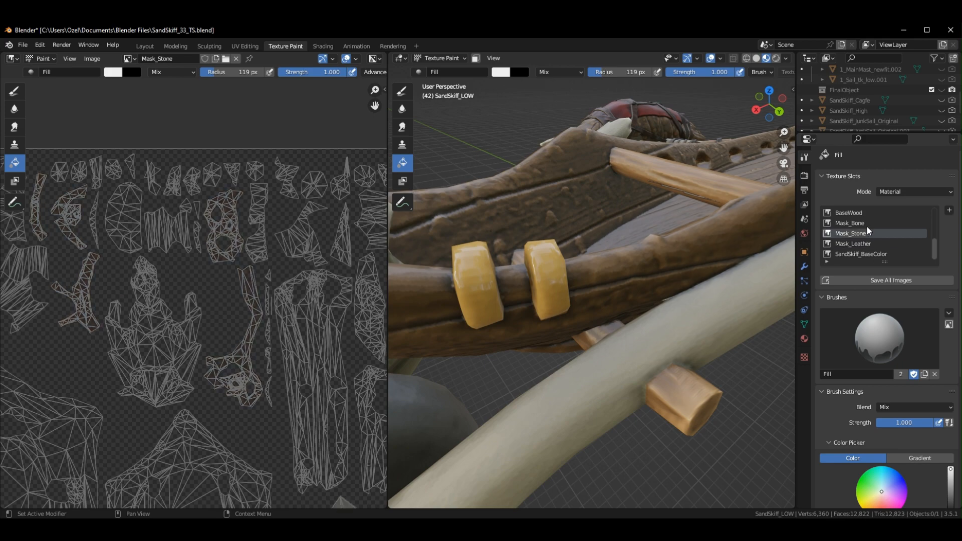
left_click(867, 224)
scroll(234, 267, "down", 5)
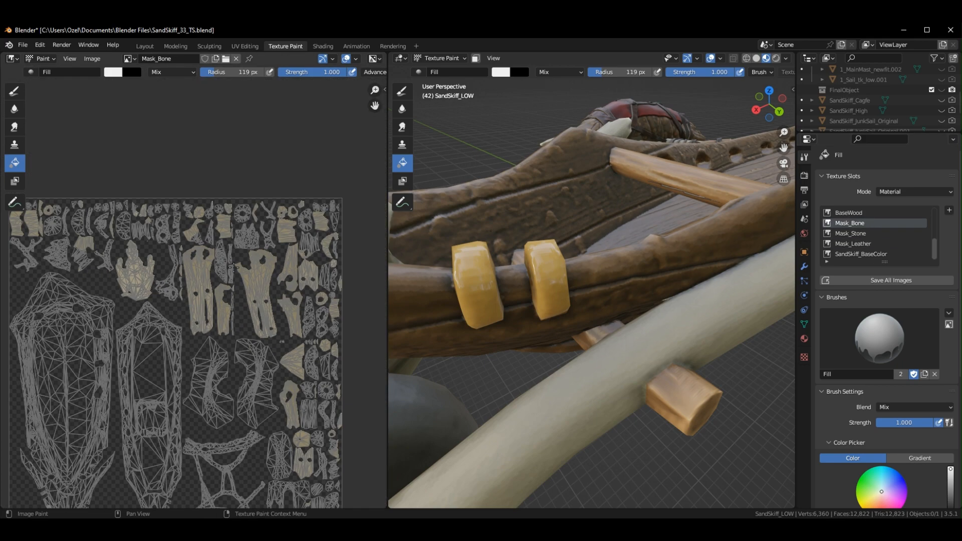
scroll(437, 240, "down", 5)
View the whole skiff, then open the Shading workspace and examine the node tree of its Color material.
middle_click_drag(439, 296, 542, 306)
middle_click_drag(505, 258, 620, 317)
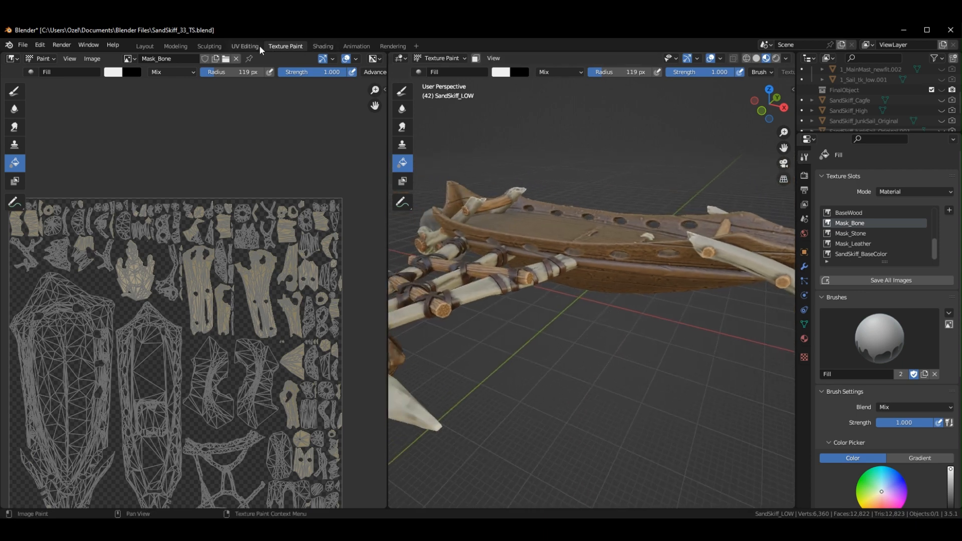
left_click(323, 45)
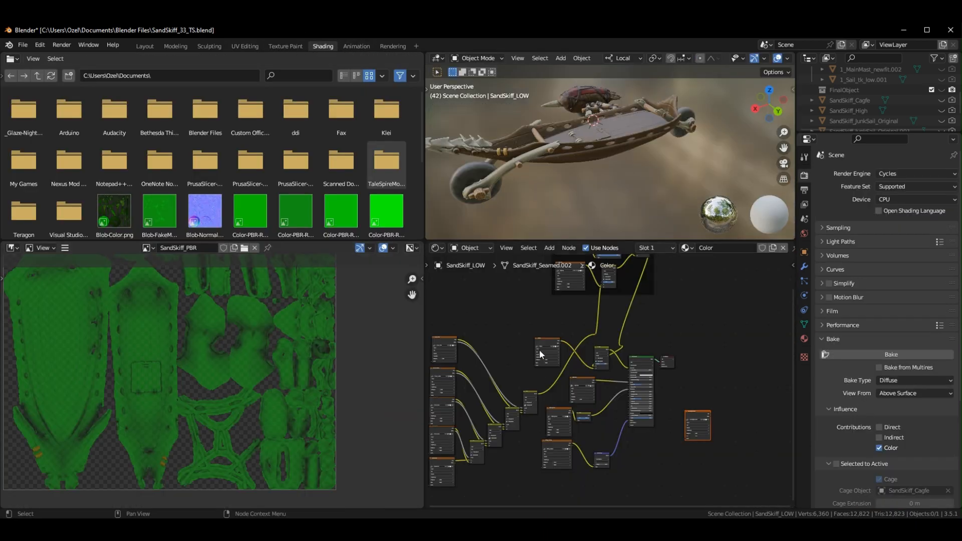
middle_click_drag(534, 315, 539, 412)
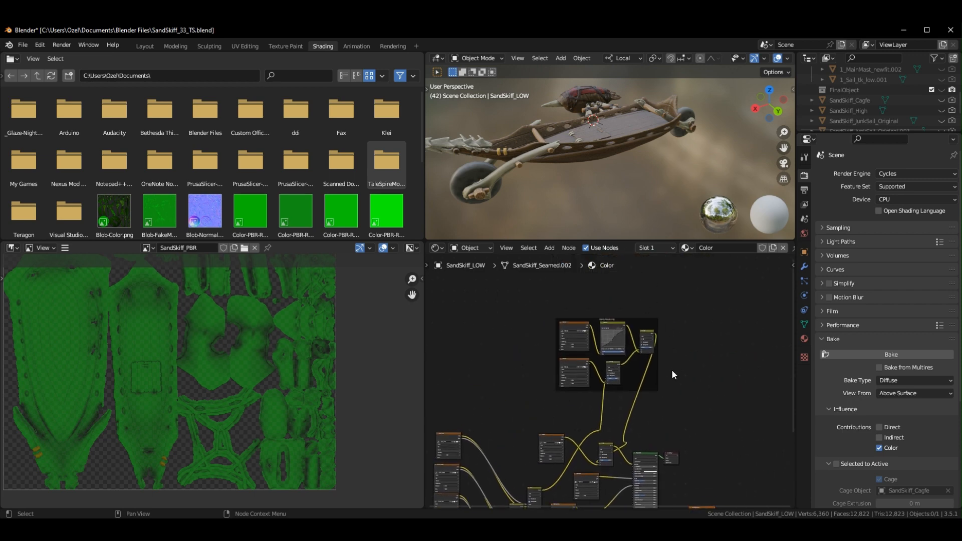
Enlarge the node editor by narrowing the image editor and shrinking the 3D viewport, bringing the mask texture nodes into view.
scroll(638, 397, "up", 2)
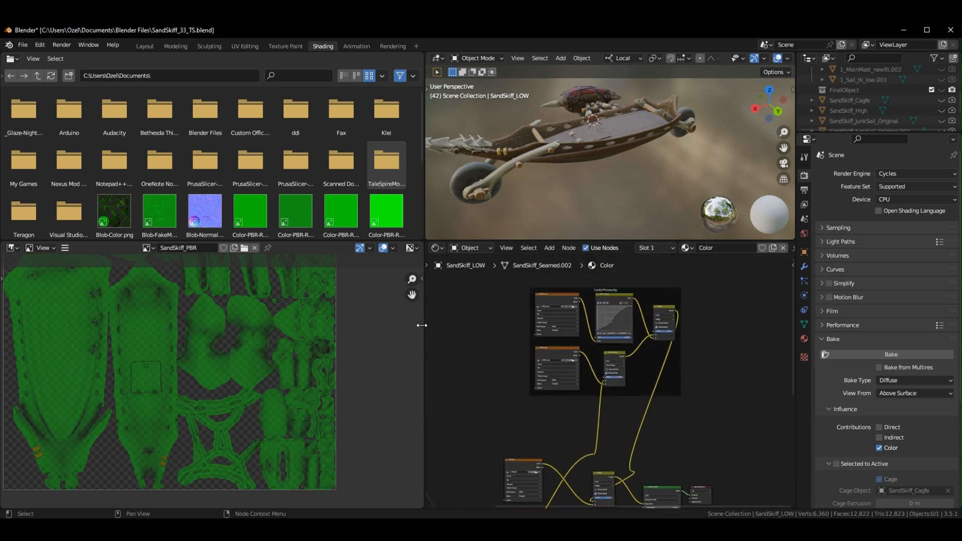
left_click_drag(423, 333, 97, 334)
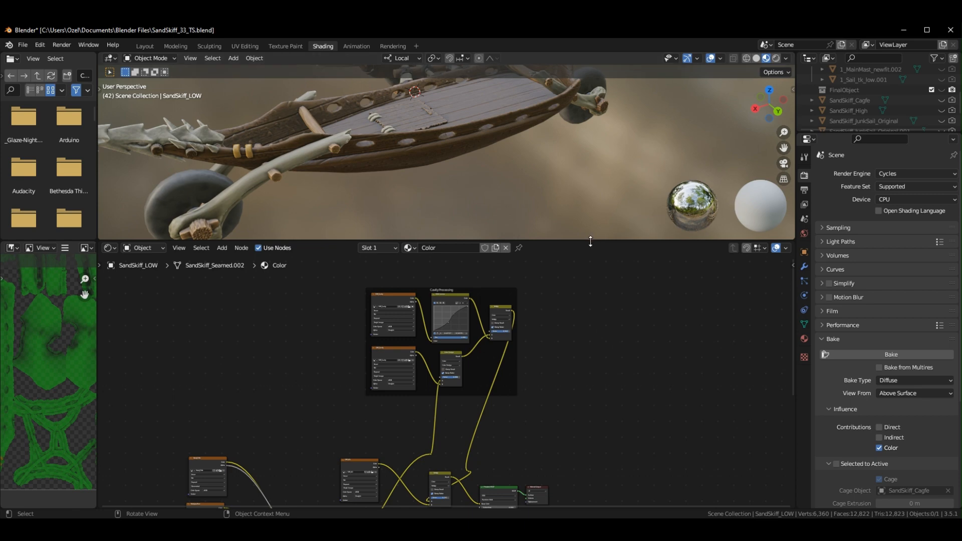
left_click_drag(590, 241, 596, 120)
middle_click_drag(312, 376, 442, 157)
scroll(453, 345, "up", 3)
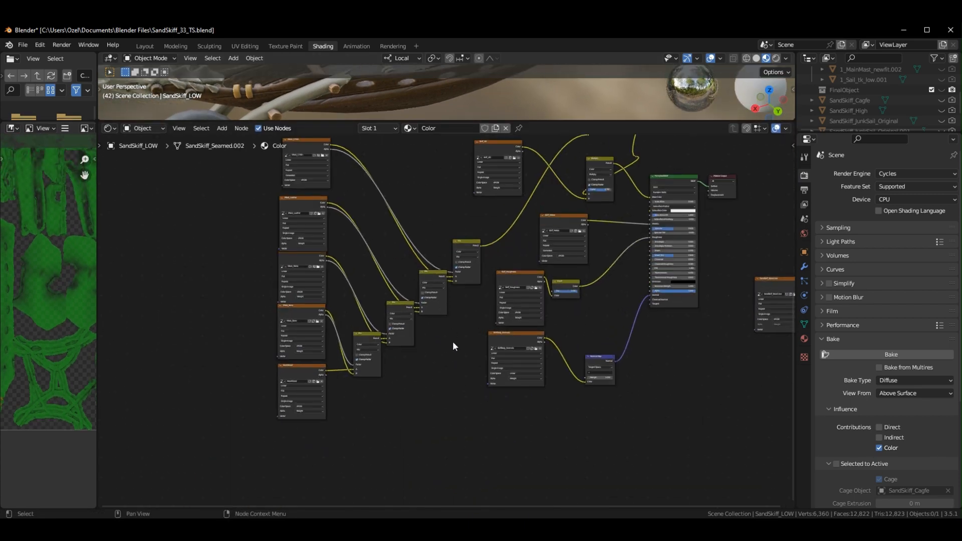
Slightly reposition the Mask_Leather and Mask_Bone texture nodes, and widen the image editor to show the Mask_Leather image.
scroll(452, 345, "up", 3)
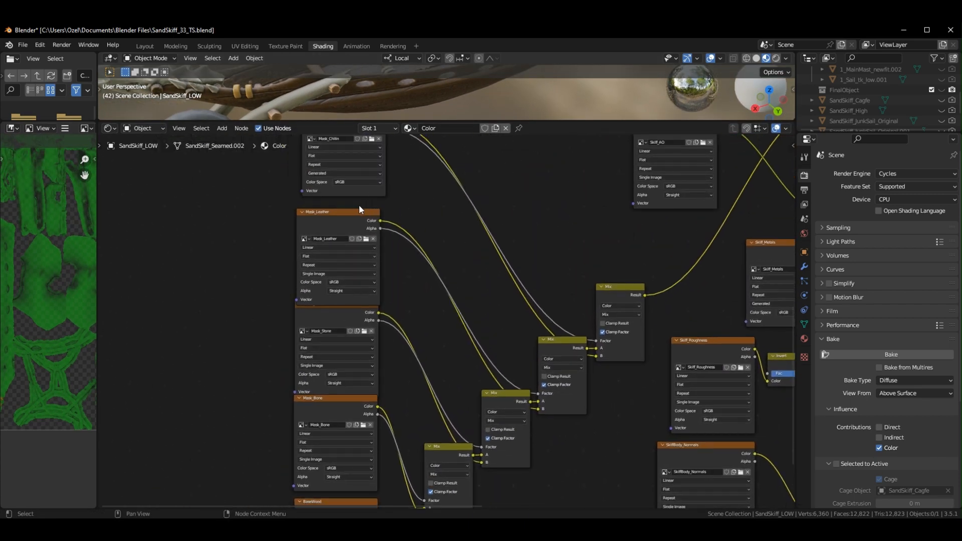
left_click_drag(359, 209, 359, 203)
middle_click_drag(411, 316, 446, 237)
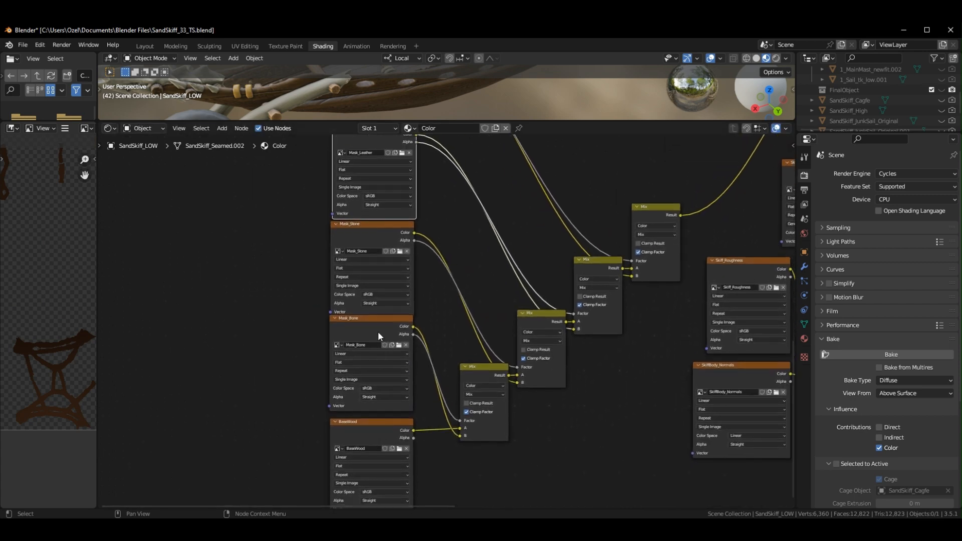
left_click_drag(377, 318, 376, 321)
middle_click_drag(443, 246, 448, 341)
left_click_drag(382, 221, 371, 219)
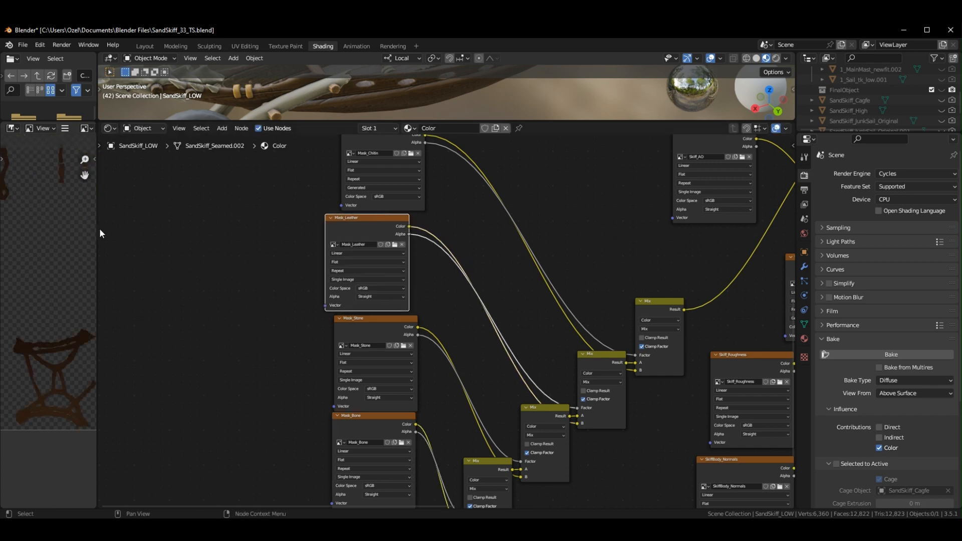
left_click_drag(100, 233, 261, 231)
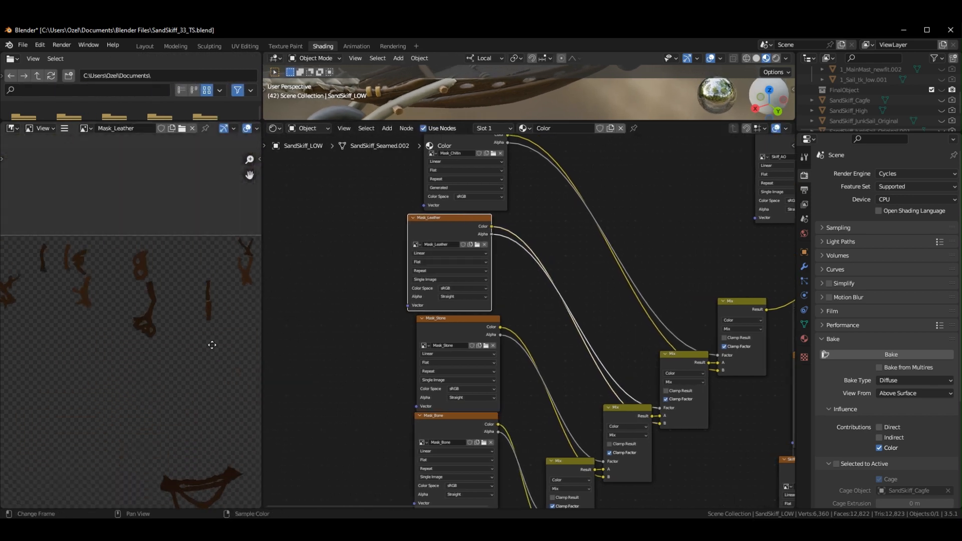
middle_click_drag(212, 345, 99, 259)
Display the BaseWood, Mask_Bone, Mask_Stone, Mask_Leather and Mask_Chitin images in turn from their texture nodes.
middle_click_drag(374, 403, 354, 294)
left_click(418, 411)
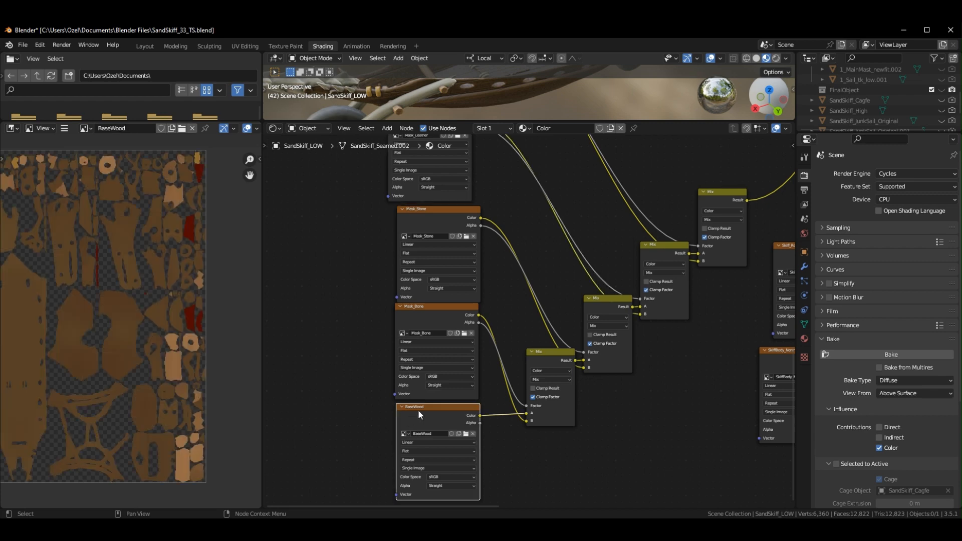
left_click(422, 331)
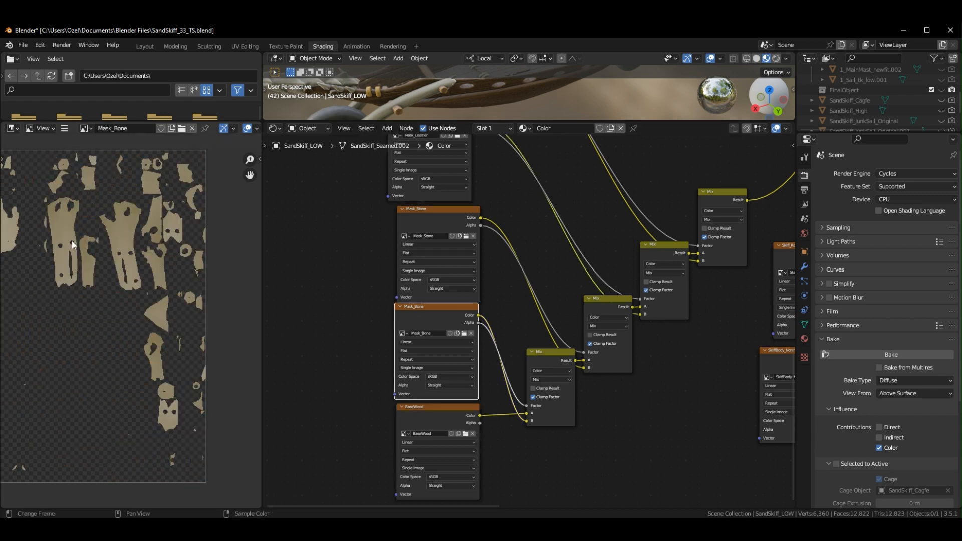
left_click(438, 217)
middle_click_drag(311, 191, 327, 332)
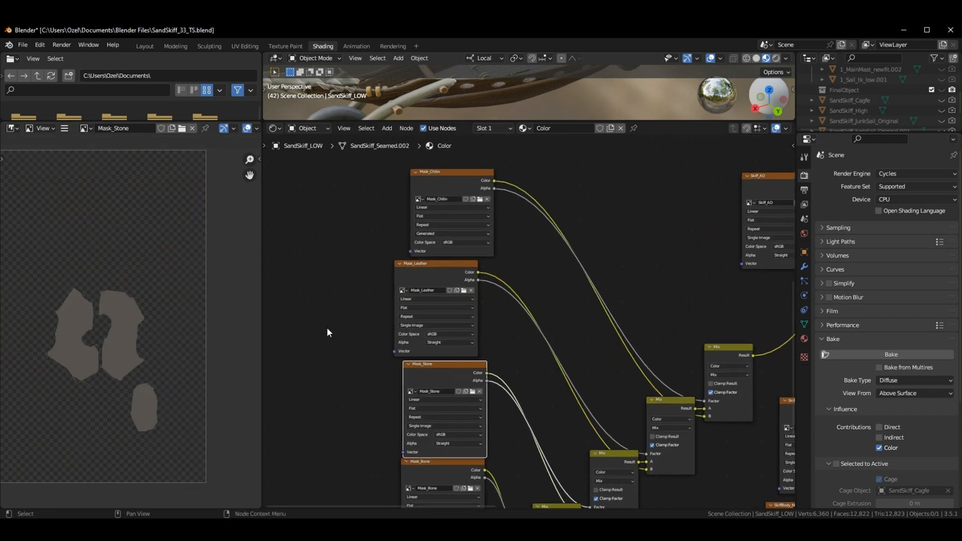
left_click(425, 272)
left_click(445, 173)
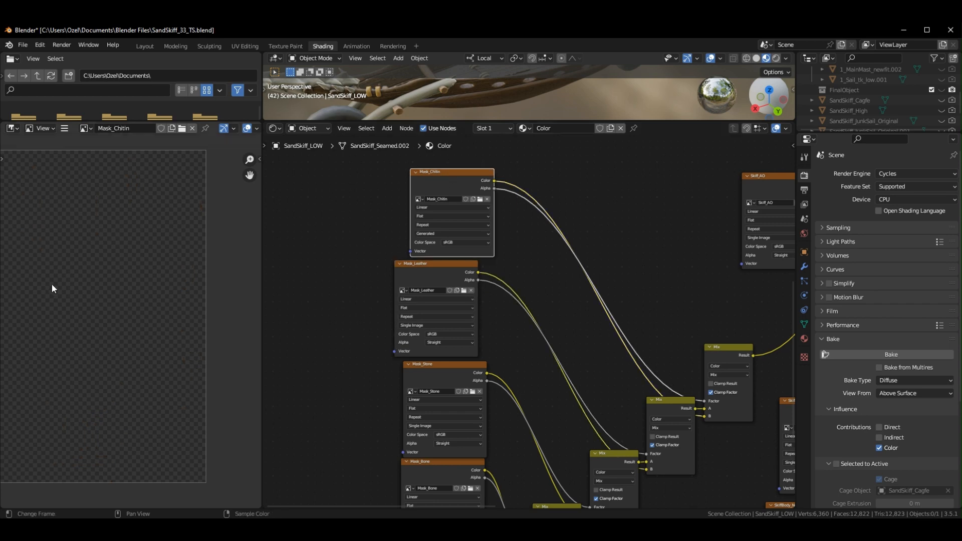
middle_click_drag(64, 282, 156, 269)
Rearrange the upper three Mix nodes so each sits beside its Mask_Stone, Mask_Leather or Mask_Chitin texture node.
middle_click_drag(323, 331, 210, 316)
middle_click_drag(551, 311, 532, 215)
scroll(548, 194, "down", 2)
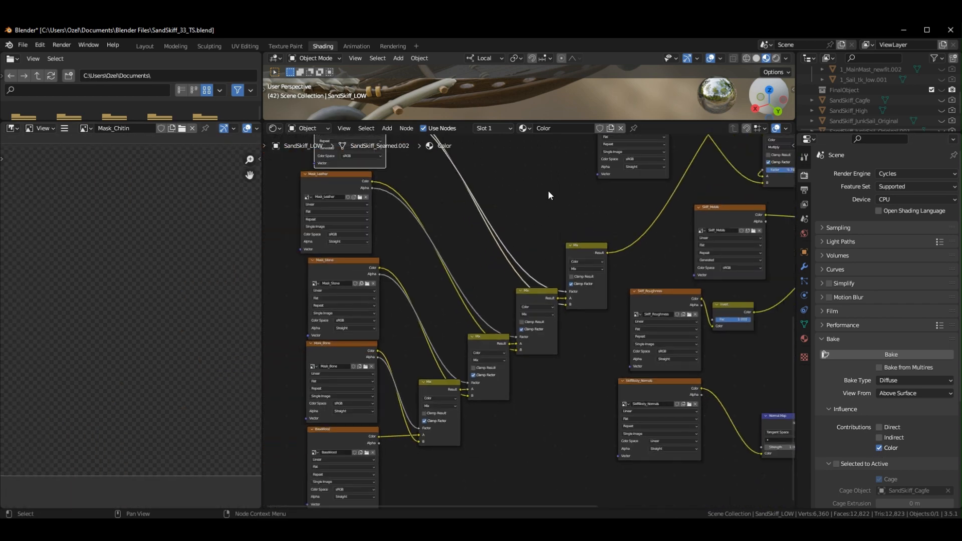
middle_click_drag(496, 174, 572, 284)
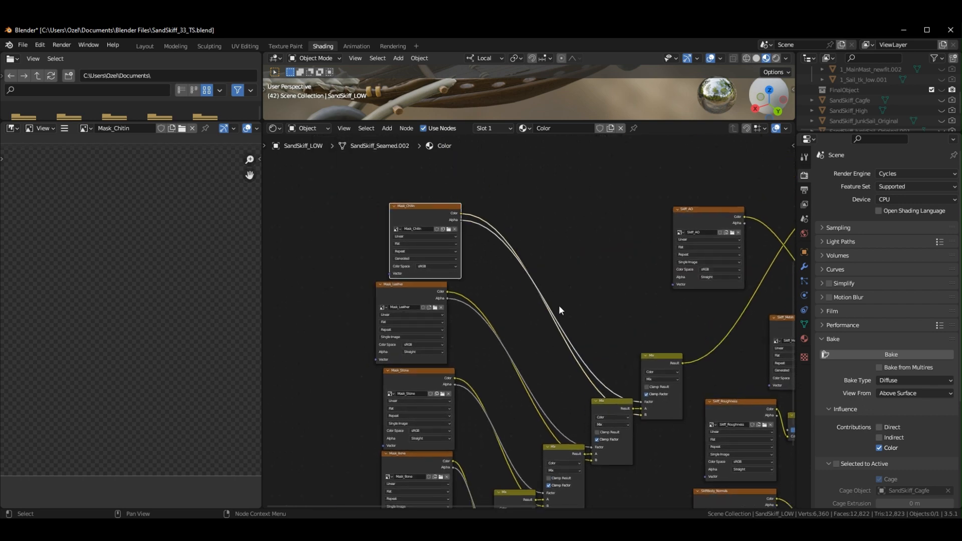
middle_click_drag(593, 387, 576, 304)
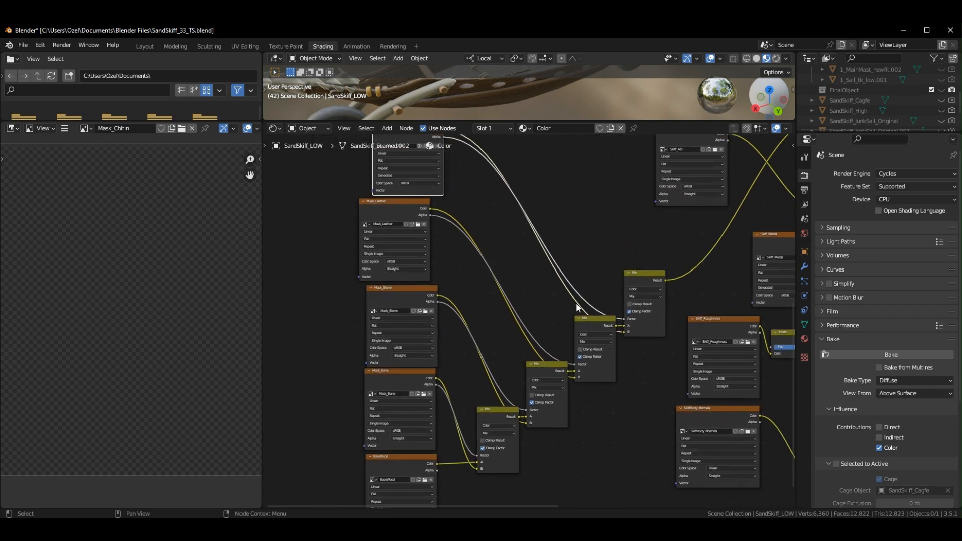
left_click_drag(551, 367, 515, 320)
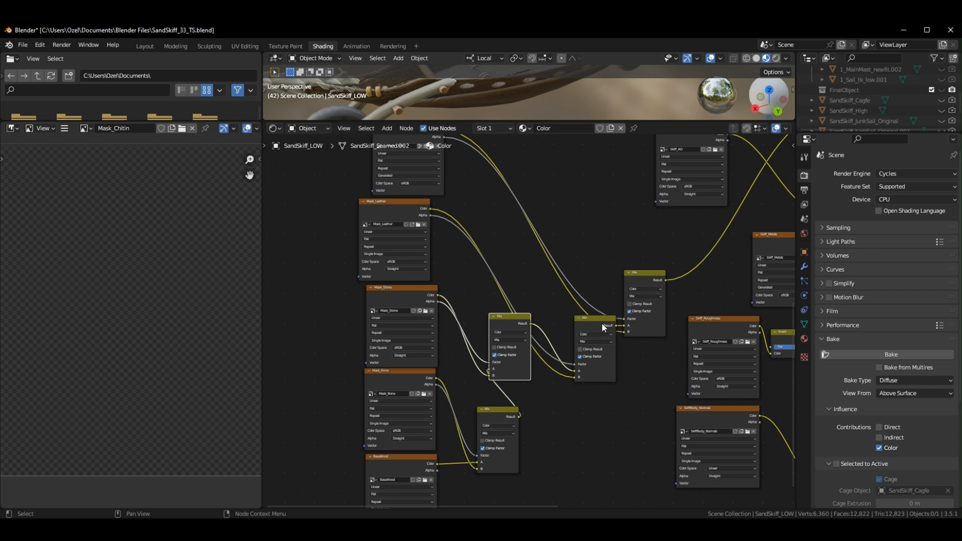
left_click_drag(597, 319, 512, 234)
left_click_drag(654, 275, 524, 146)
middle_click_drag(589, 215, 640, 257)
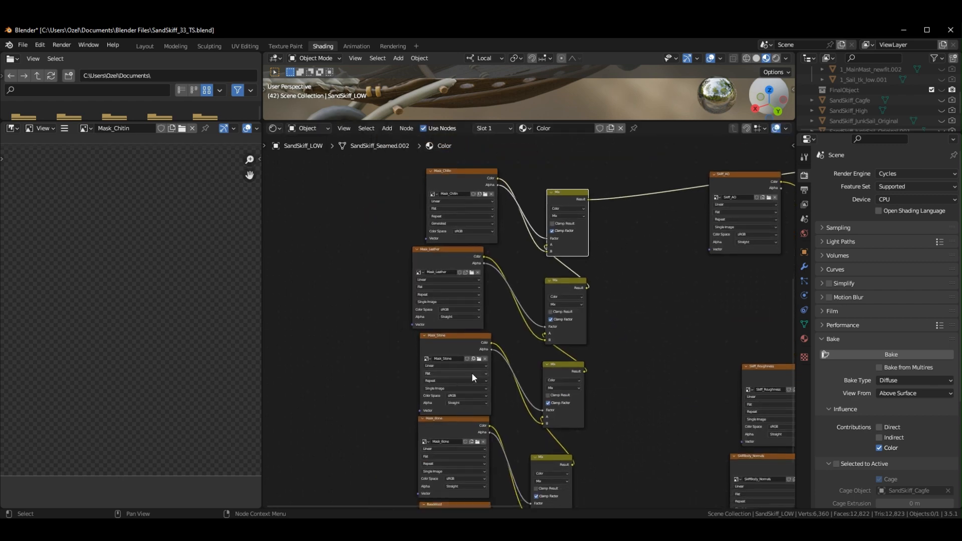
Follow the mix stack upward by displaying the BaseWood, Mask_Bone, Mask_Stone and Mask_Leather images.
middle_click_drag(640, 344, 625, 246)
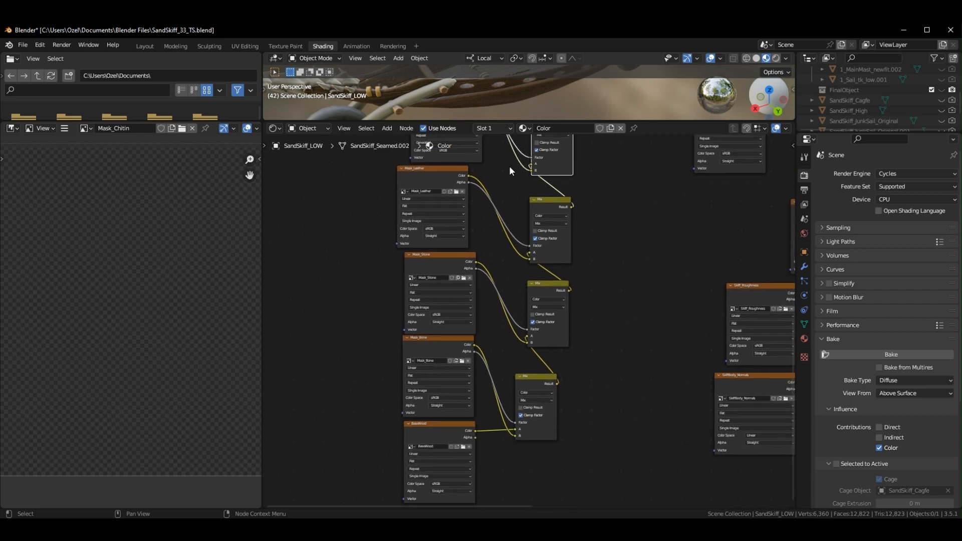
left_click(447, 422)
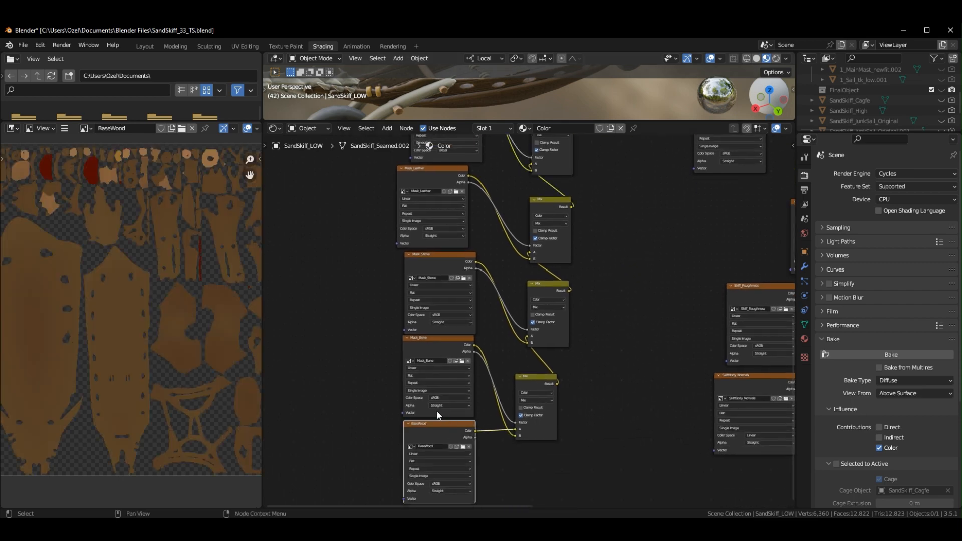
left_click(441, 351)
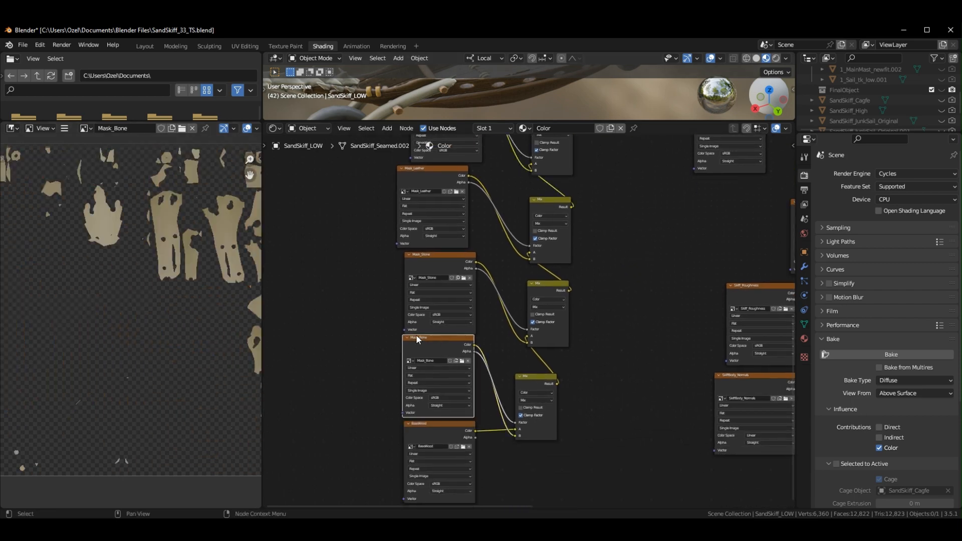
left_click(435, 255)
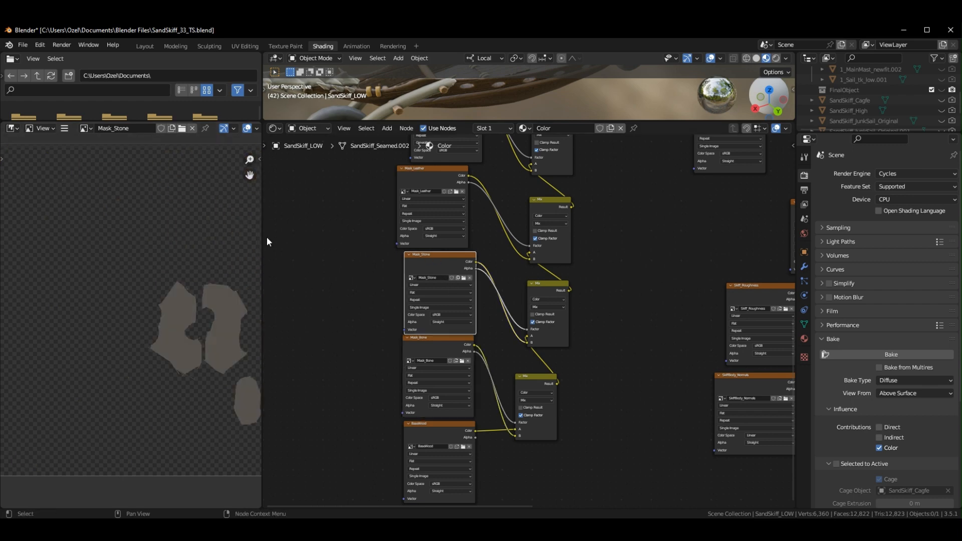
left_click(414, 174)
Examine the Cavity Processing frame and display the Skiff_Cavity image from its two texture nodes.
middle_click_drag(626, 165, 407, 358)
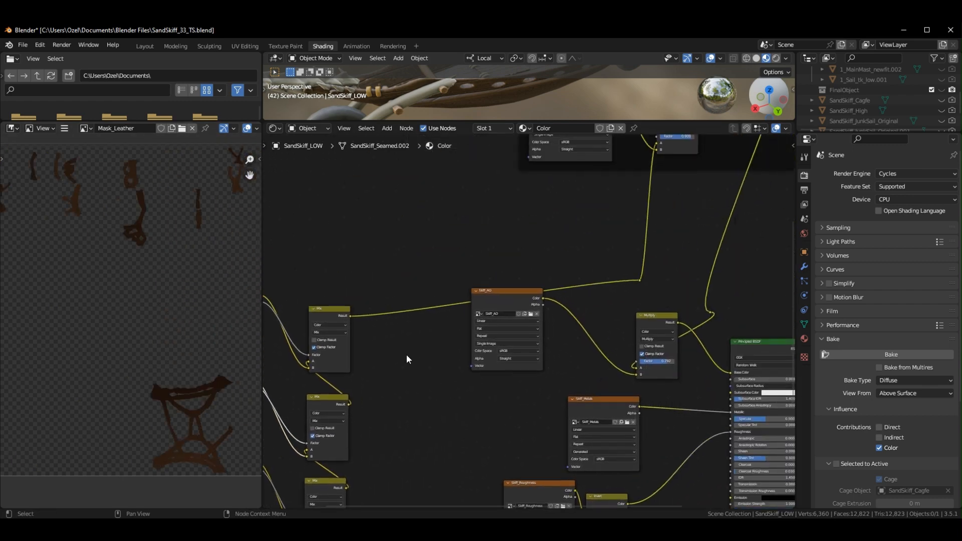
middle_click_drag(499, 221, 332, 384)
middle_click_drag(469, 288, 457, 305)
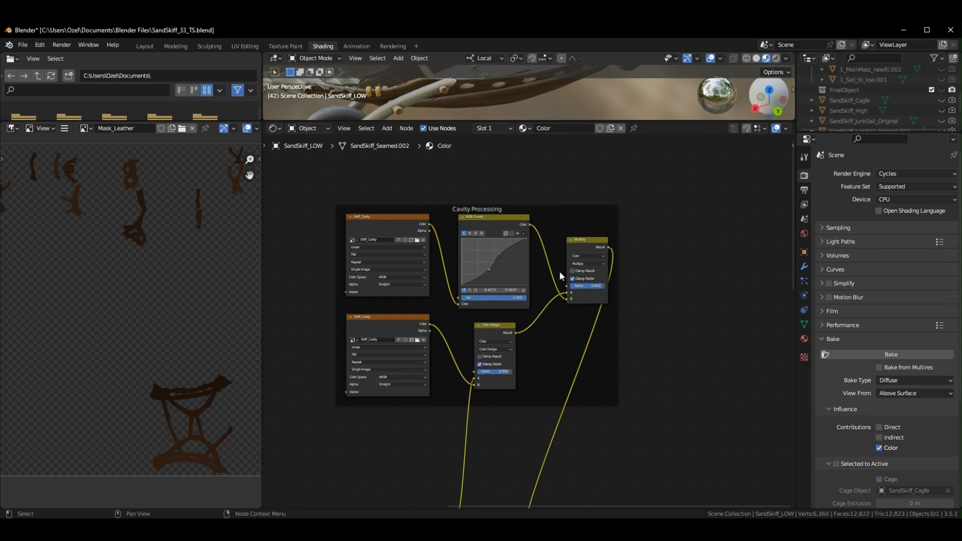
scroll(564, 281, "up", 1)
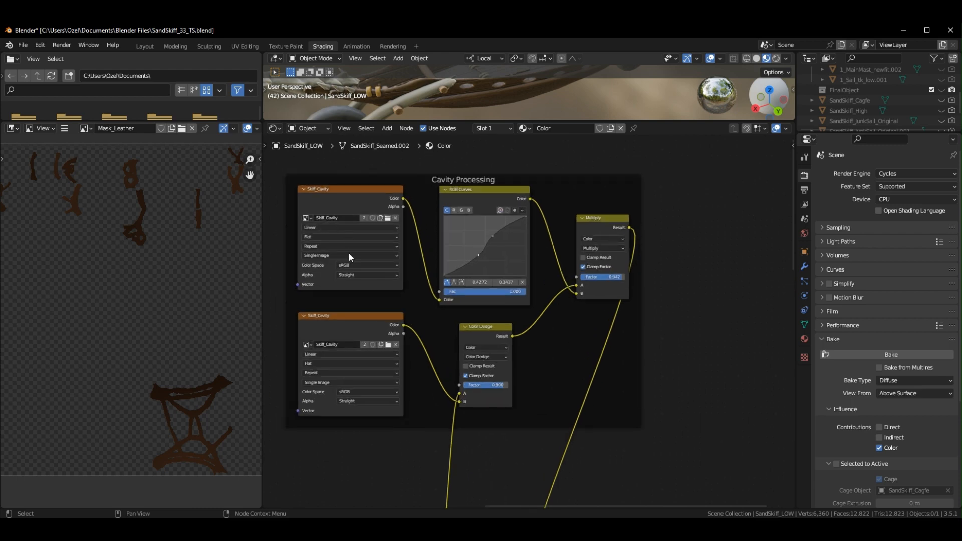
left_click_drag(356, 318, 363, 314)
left_click_drag(365, 195, 364, 200)
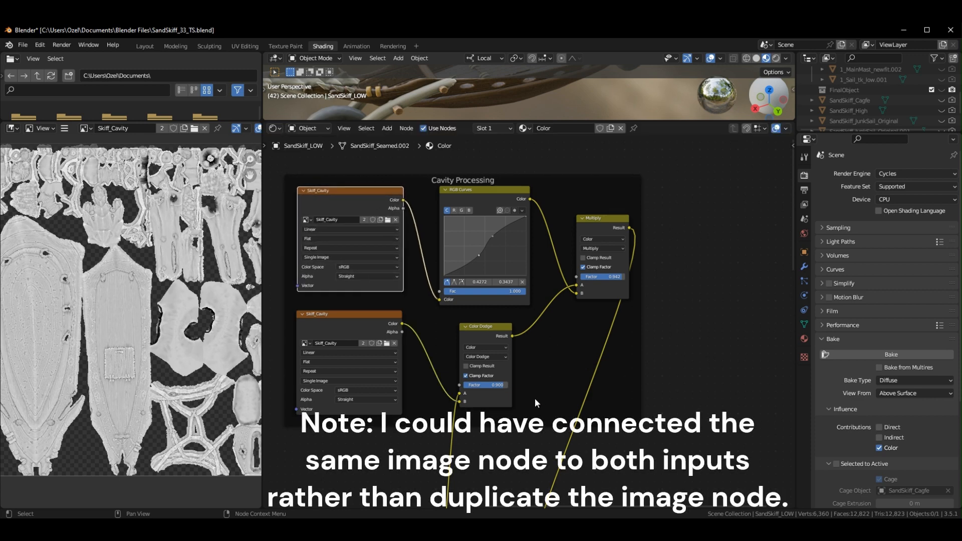
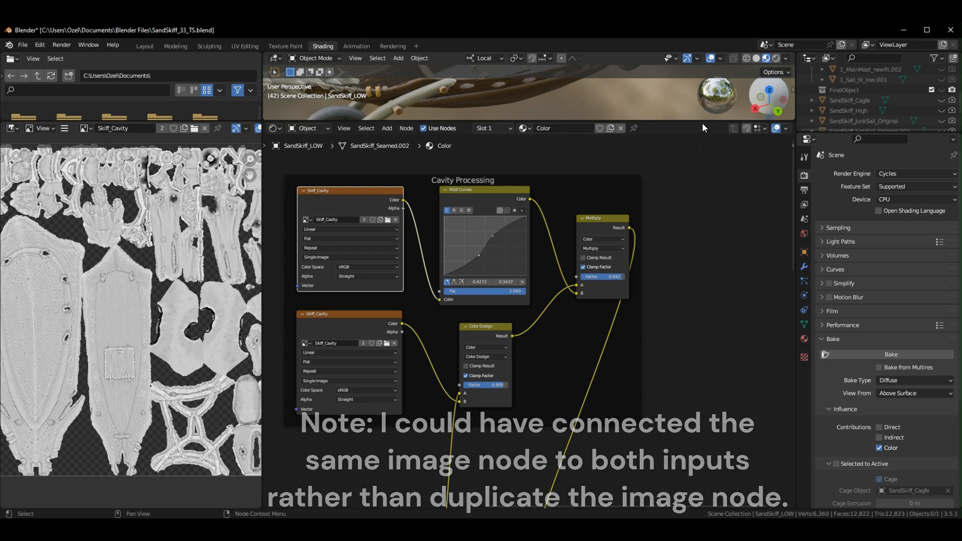
Enlarge the 3D viewport, narrow the image editor and view the side of the skiff's hull.
left_click_drag(702, 123, 701, 207)
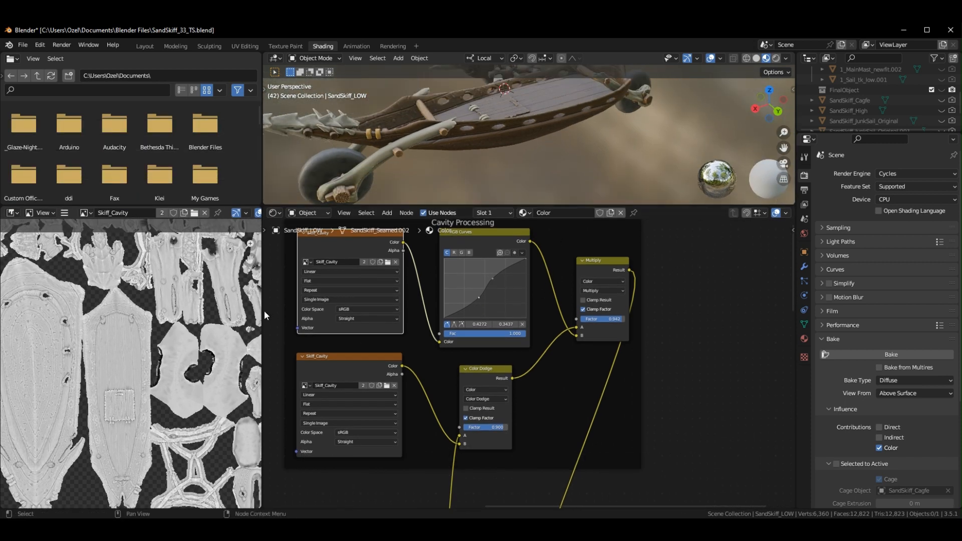
left_click_drag(261, 314, 60, 313)
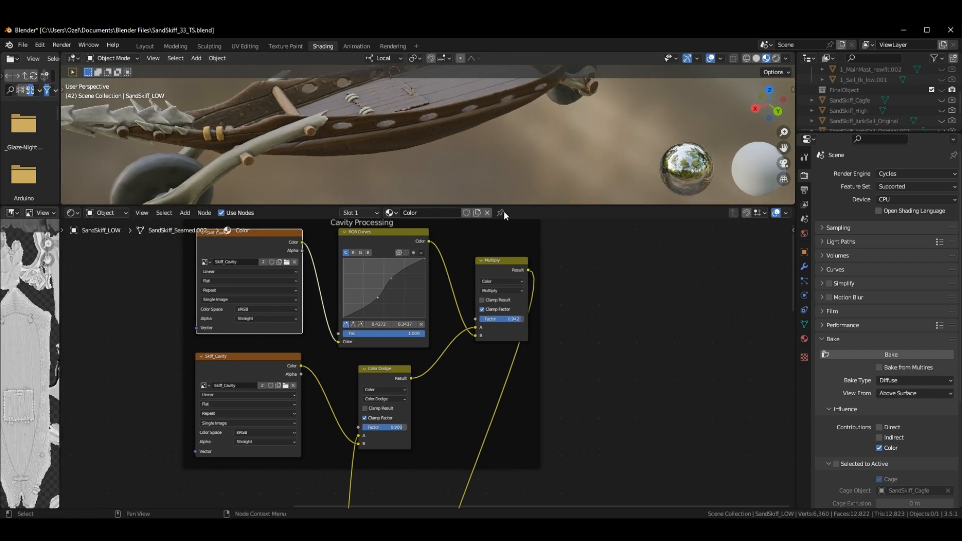
left_click_drag(539, 204, 539, 290)
middle_click_drag(330, 200, 497, 188)
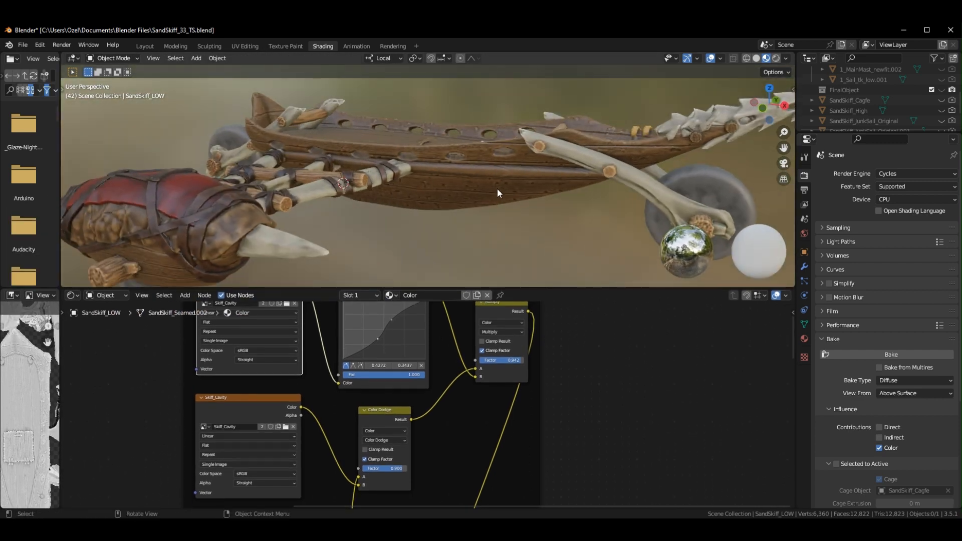
Mute and unmute the Color Dodge node in the Cavity Processing frame to compare its effect on the skiff.
left_click(380, 413)
key("m")
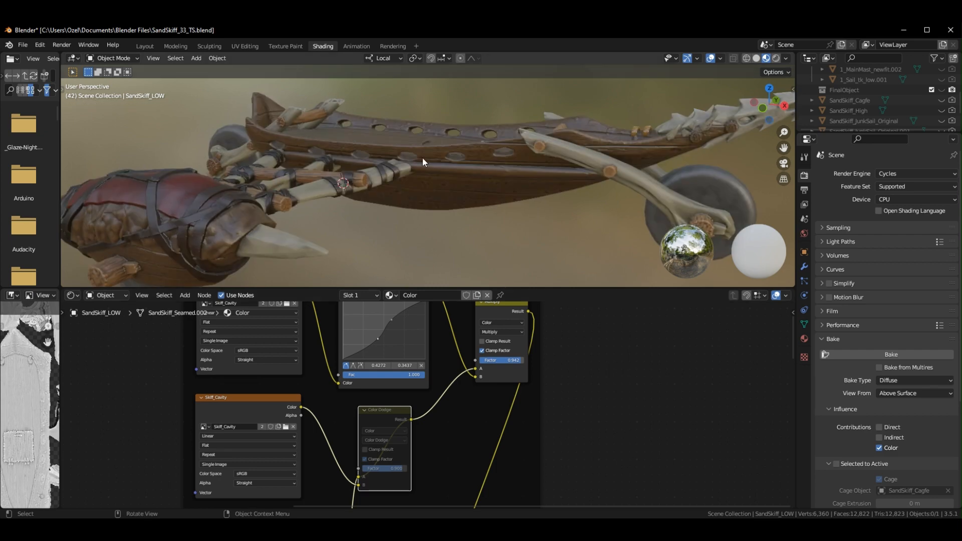
key("m")
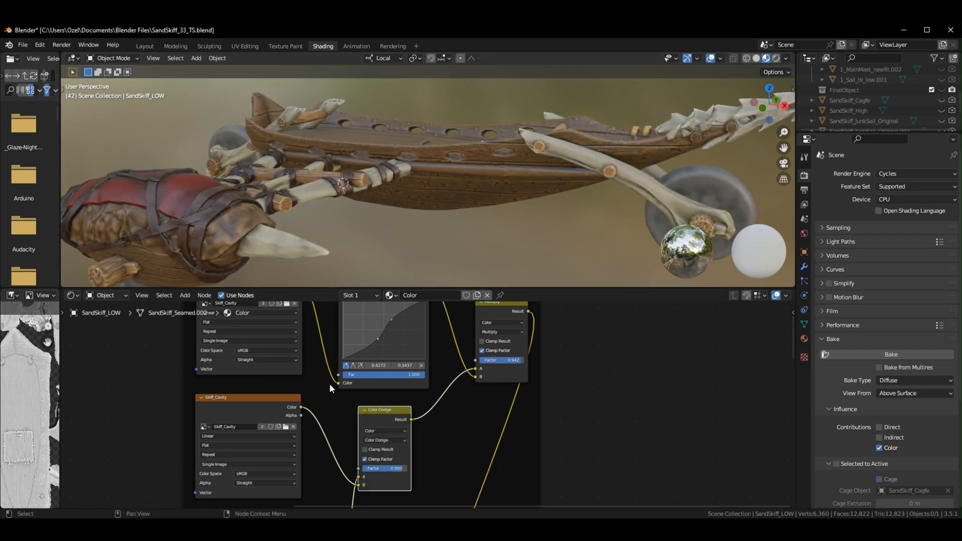
left_click_drag(260, 409, 264, 406)
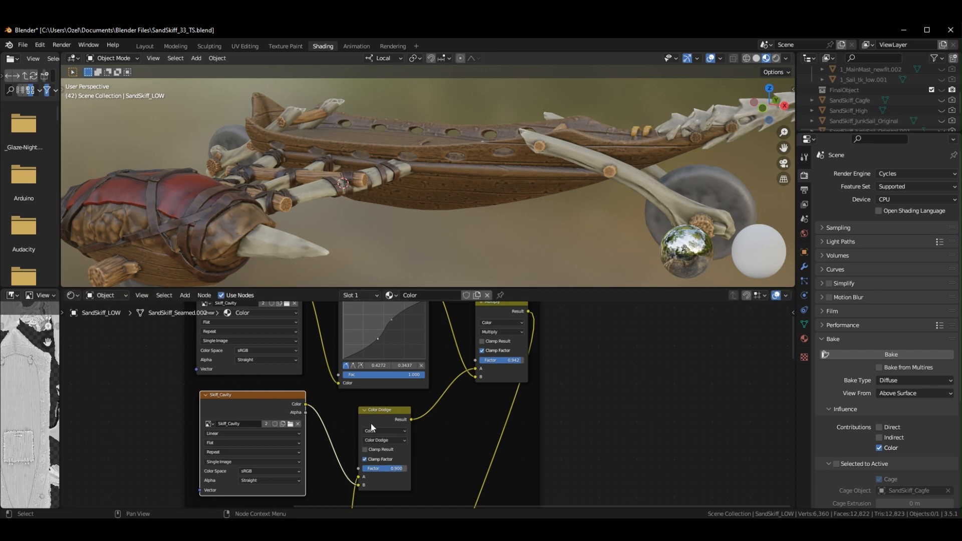
left_click(381, 413)
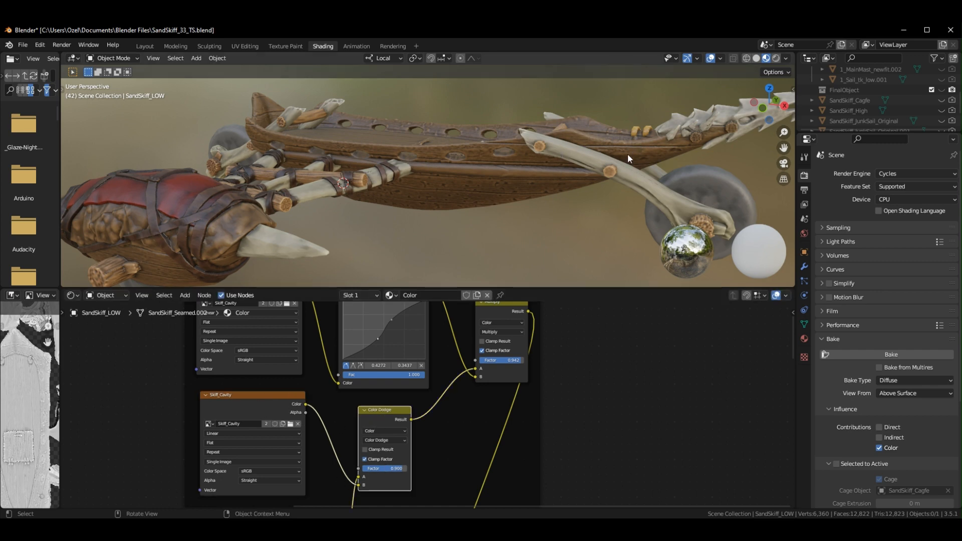
Mute the Multiply node in the Cavity Processing frame and inspect the hull planks up close.
middle_click_drag(591, 355, 604, 413)
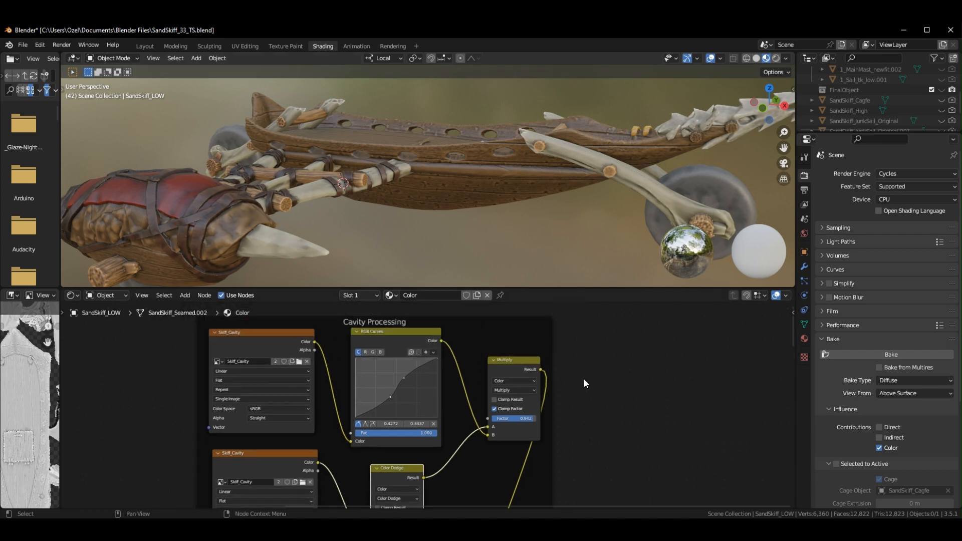
left_click(514, 359)
key("m")
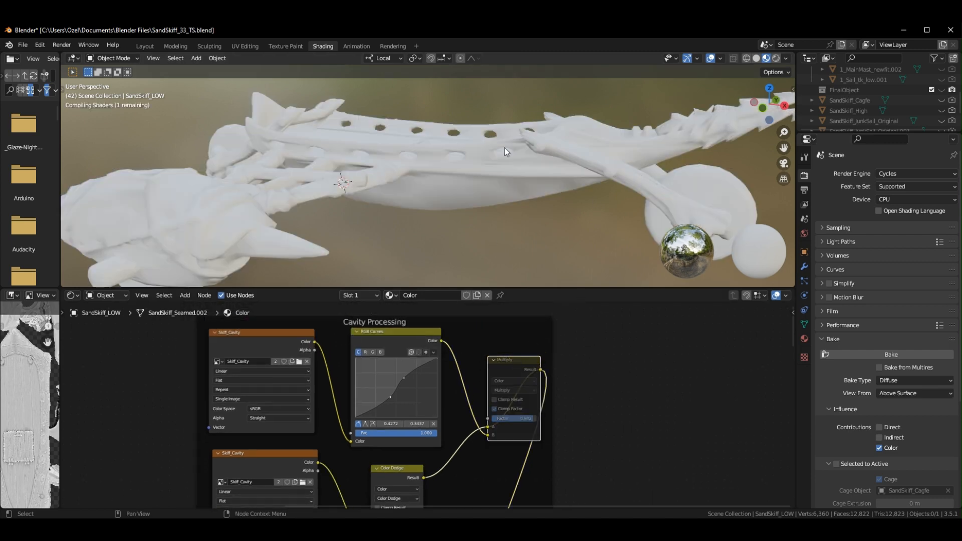
middle_click_drag(405, 203, 438, 181)
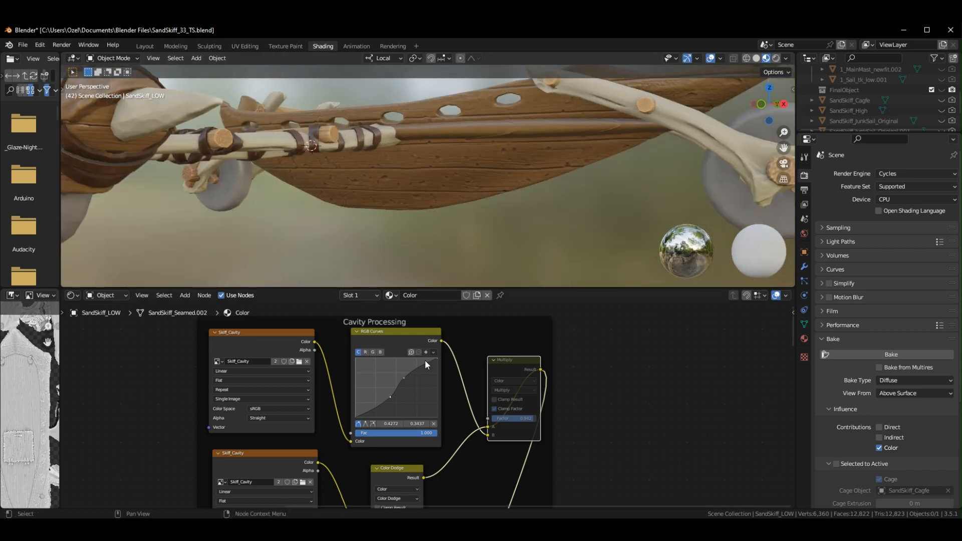
Unmute the Multiply node in the Cavity Processing frame and view the skiff's deck and hull from several angles.
middle_click_drag(420, 134, 453, 242)
key("m")
scroll(416, 187, "up", 5)
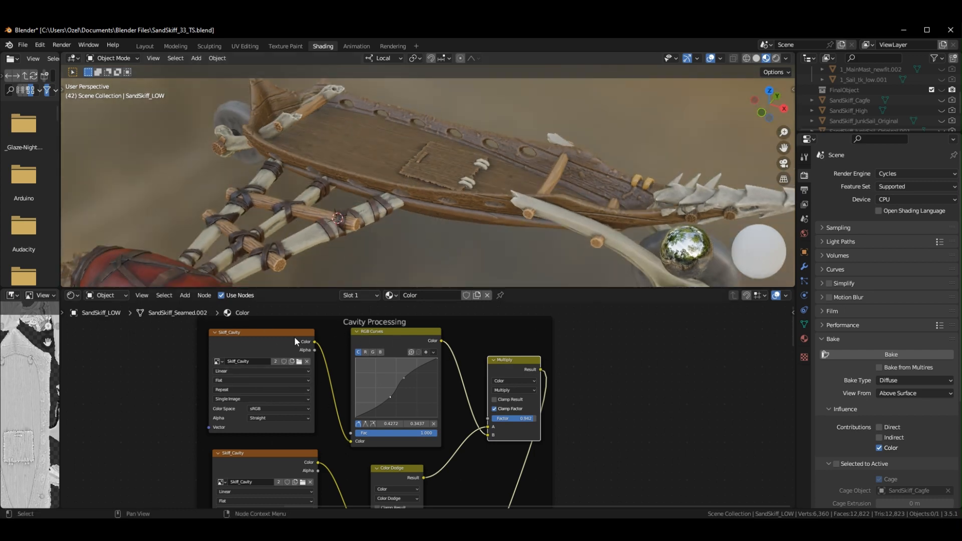
middle_click_drag(488, 232, 478, 206)
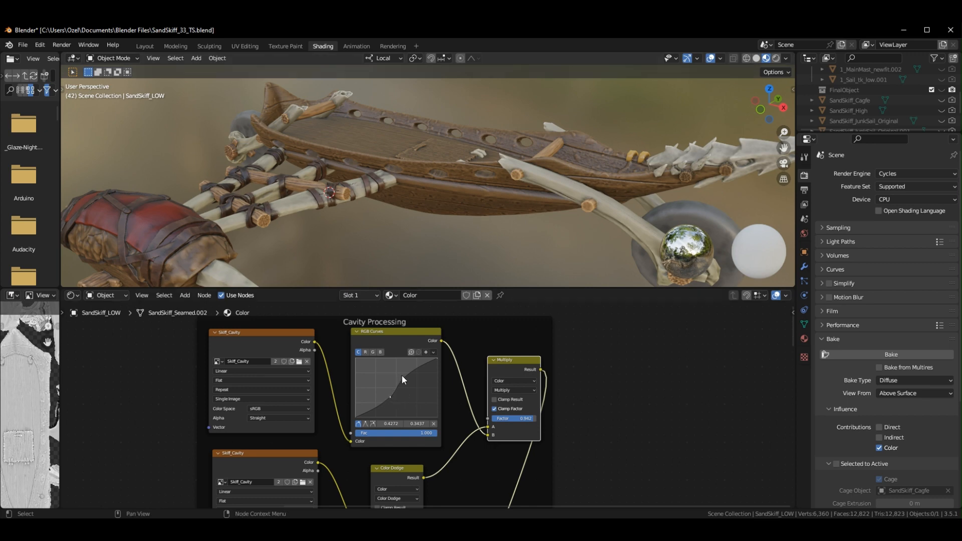
Try several curve shapes on the upper RGB Curves node in the Cavity Processing frame and inspect the hull.
mouse_move(402, 374)
left_mouse_down()
mouse_move(415, 375)
mouse_move(419, 406)
mouse_move(424, 368)
left_mouse_up()
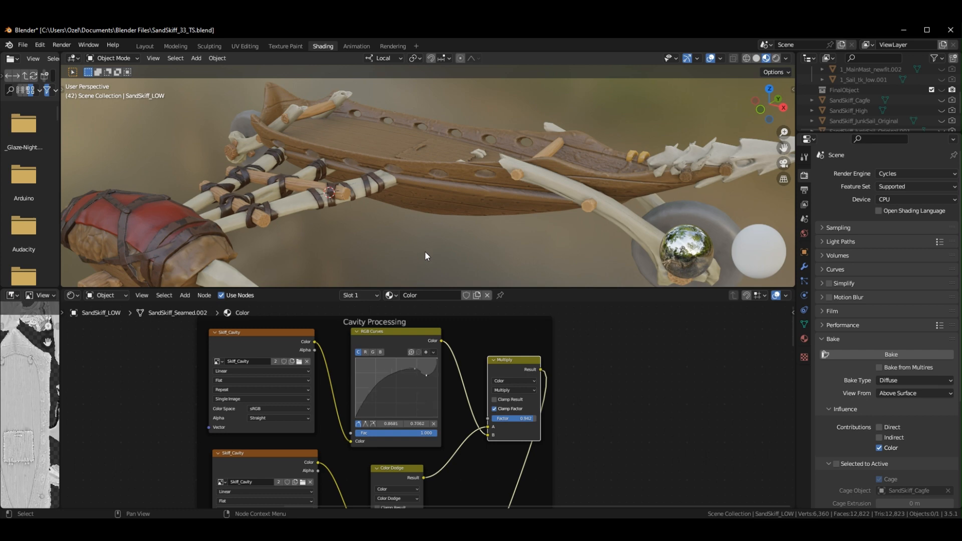
left_click(366, 387)
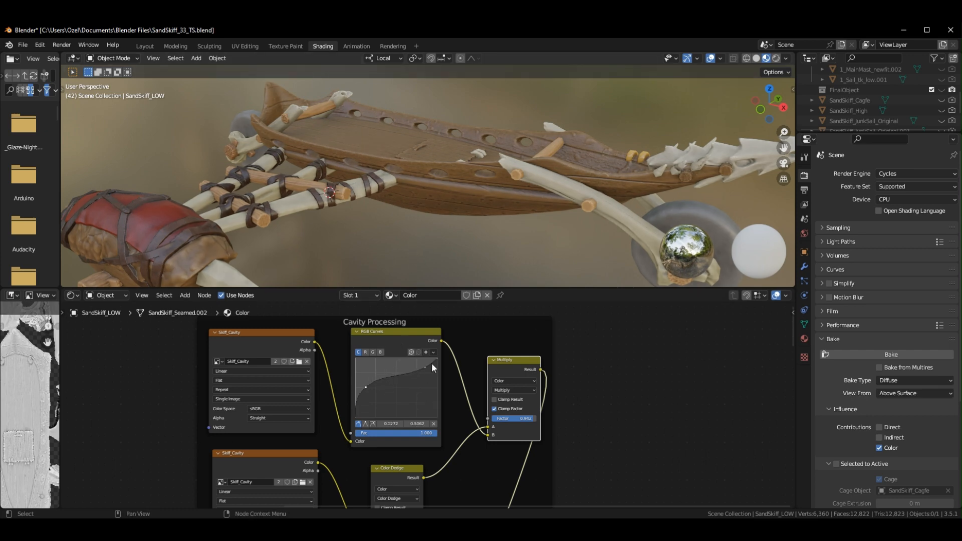
mouse_move(423, 370)
left_mouse_down()
mouse_move(395, 412)
mouse_move(421, 393)
mouse_move(411, 399)
mouse_move(386, 382)
mouse_move(404, 373)
mouse_move(398, 392)
left_mouse_up()
middle_click_drag(495, 240, 481, 224)
Undo the RGB Curves changes and unmute the Multiply node in the Cavity Processing frame to view the hull.
key("ctrl+z")
key("ctrl+z")
key("ctrl+z")
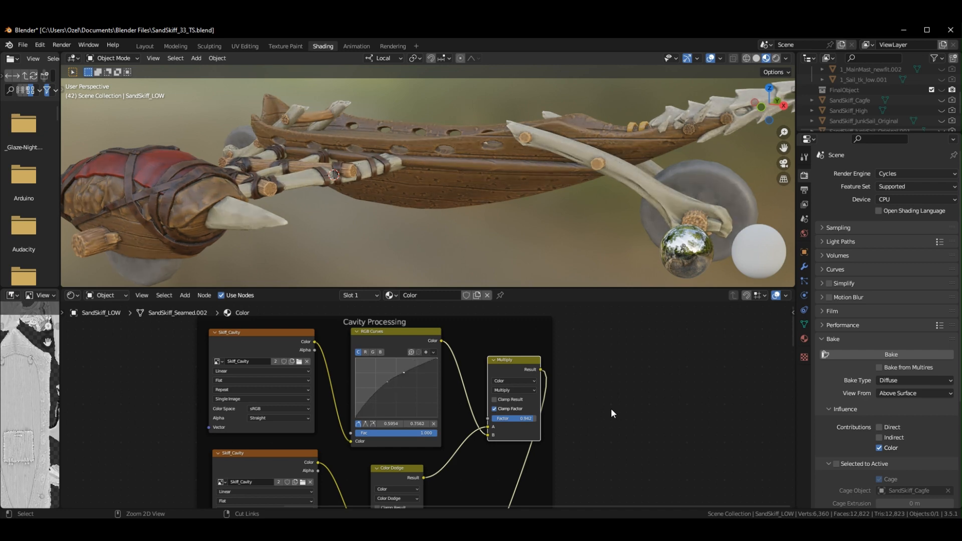
key("ctrl+z")
key("ctrl+z")
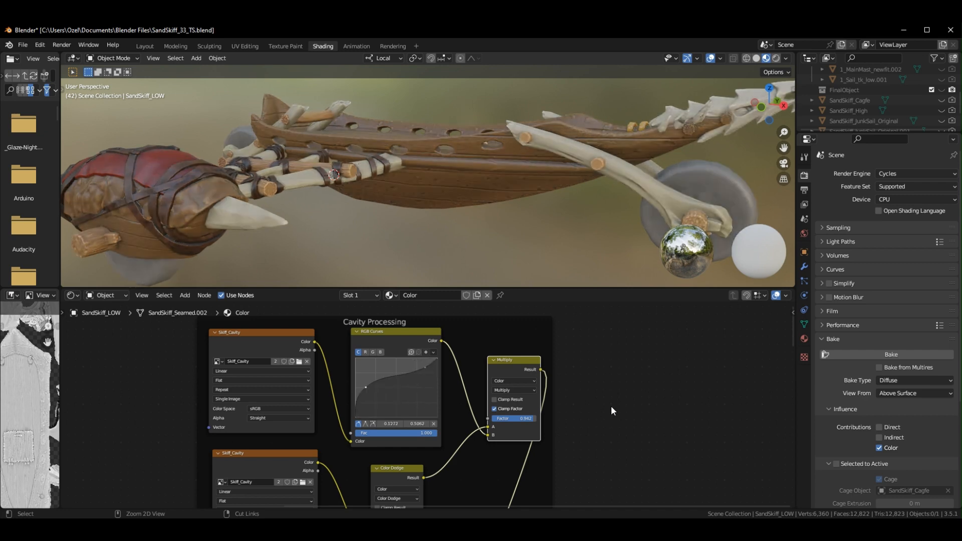
key("ctrl+z")
key("ctrl+z")
key("ctrl+z")
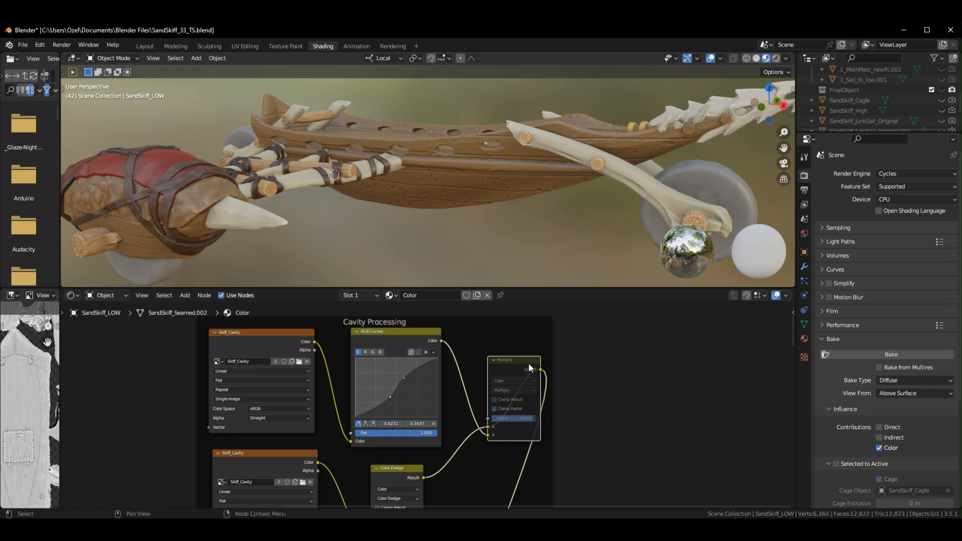
key("m")
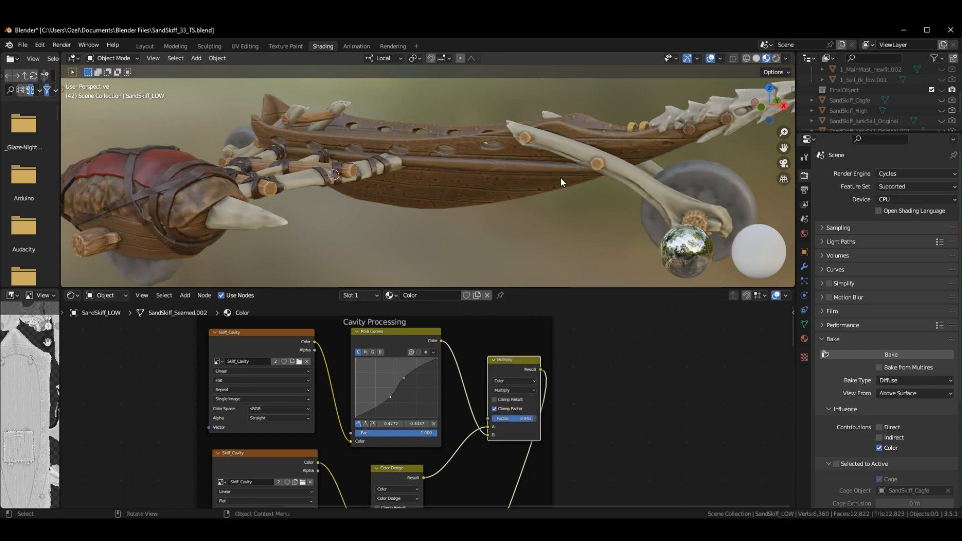
middle_click_drag(543, 176, 496, 201)
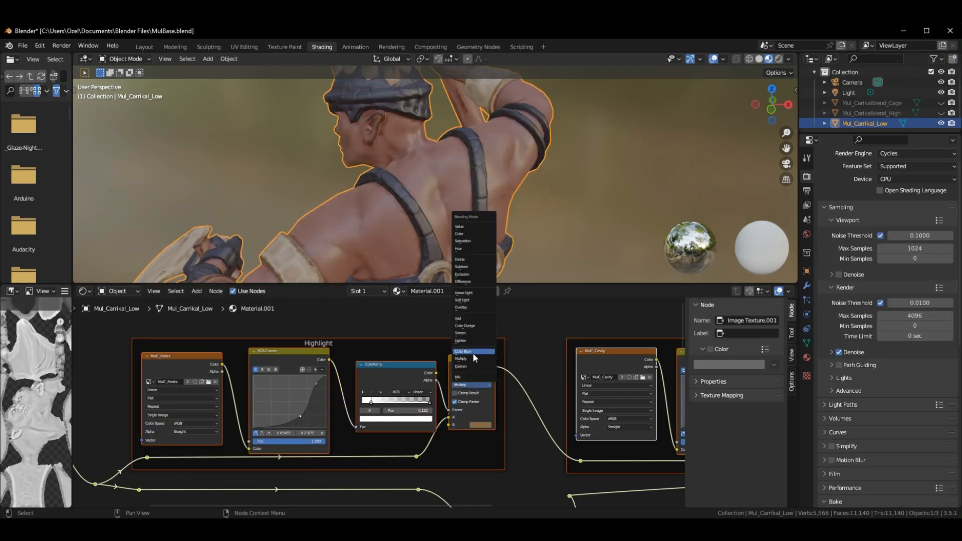
Compare blending modes including Overlay, Lighten and Linear Light on the mix node in Mul_Carrikal_Low's Highlight frame.
left_click(492, 362)
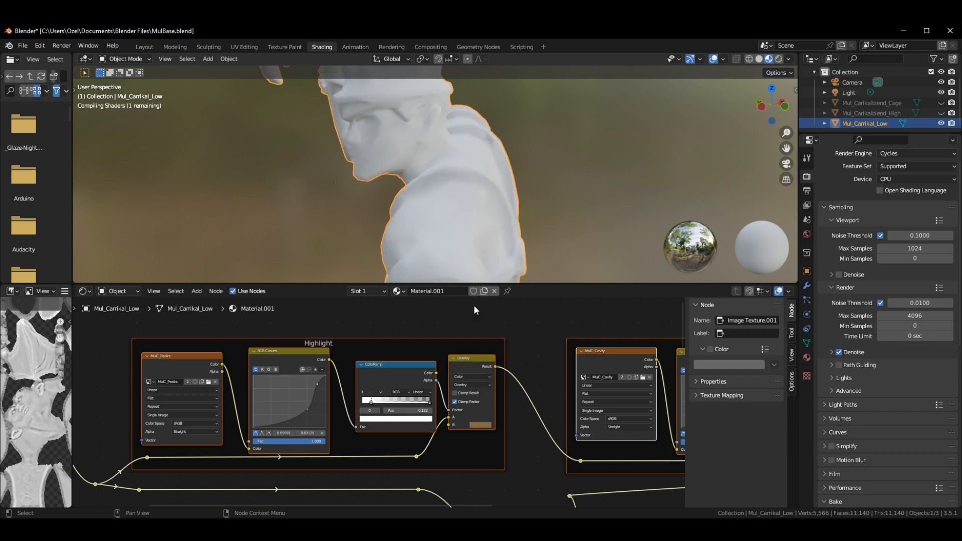
left_click(472, 384)
left_click(468, 335)
mouse_move(451, 251)
middle_mouse_down()
mouse_move(423, 220)
mouse_move(473, 219)
mouse_move(503, 187)
middle_mouse_up()
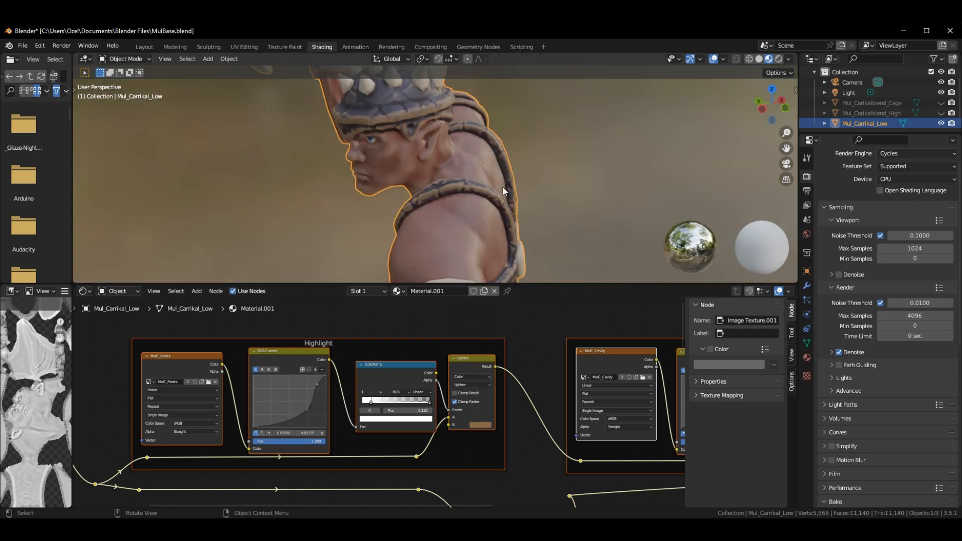
left_click(472, 385)
left_click(469, 351)
left_click(472, 384)
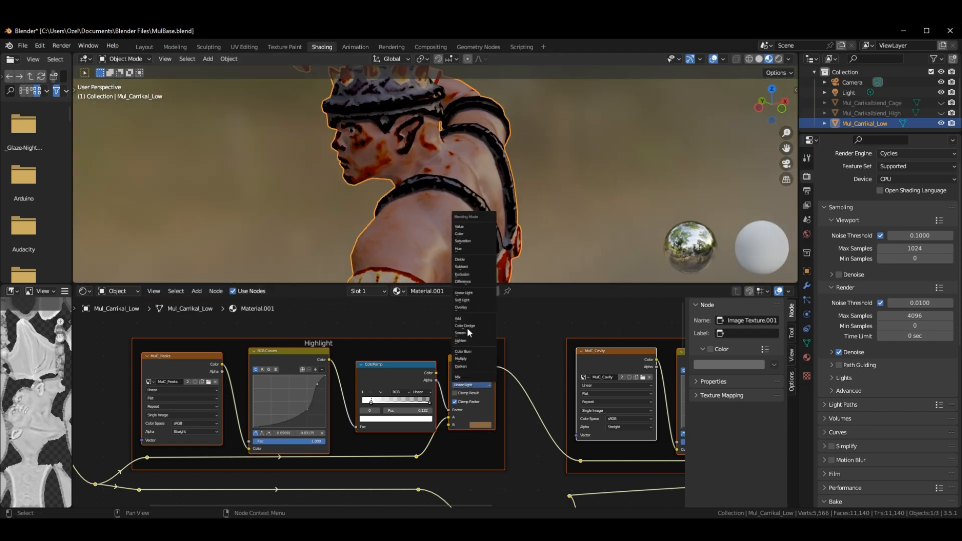
left_click(469, 328)
middle_click_drag(431, 220, 361, 226)
In the Texture Paint workspace, fill the masked leather faces of Mul_Carrikal_Low with dark red on the MulC_Cavity image.
left_click(284, 47)
left_click(387, 60)
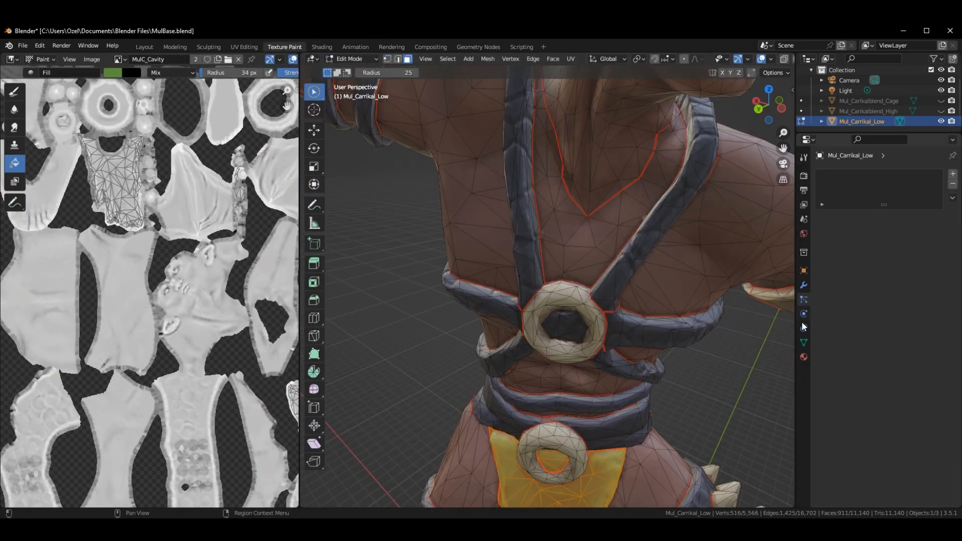
left_click(371, 59)
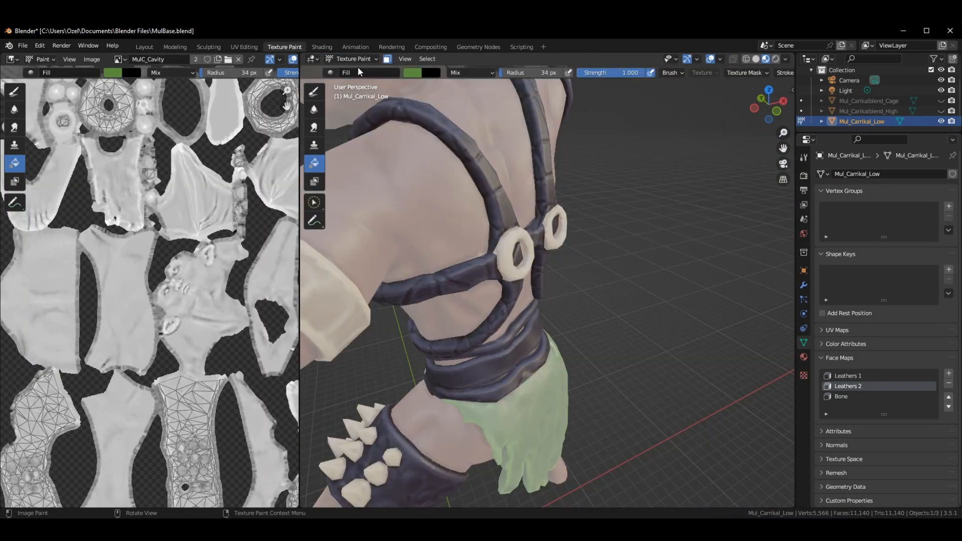
left_click(412, 73)
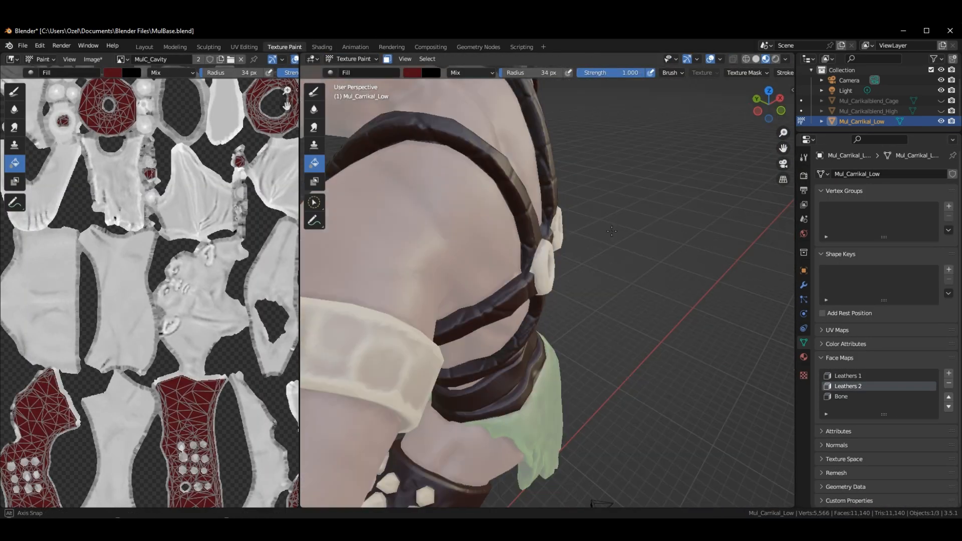
scroll(626, 260, "down", 5)
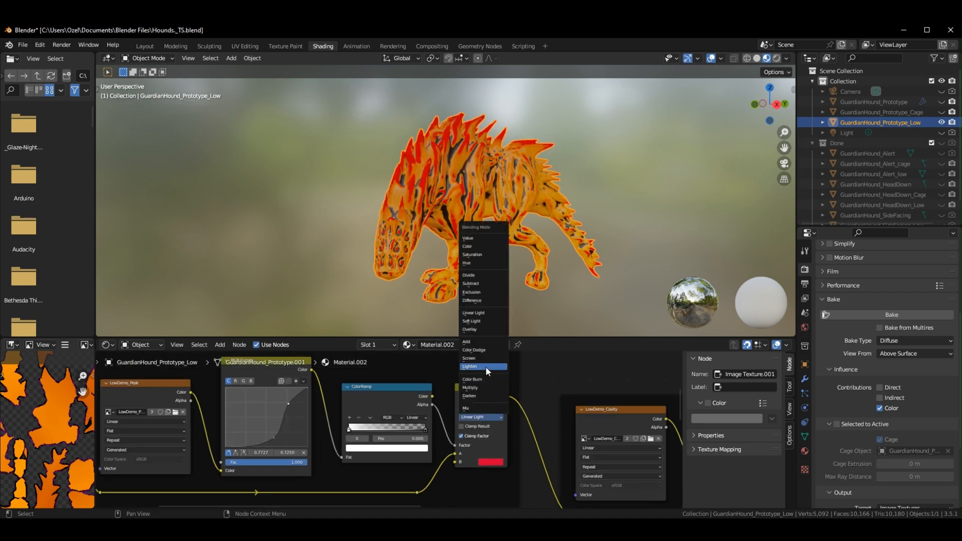
Try the Lighten, Color Dodge and Linear Light blending modes and another B colour on the hound's peak mix node.
left_click(486, 367)
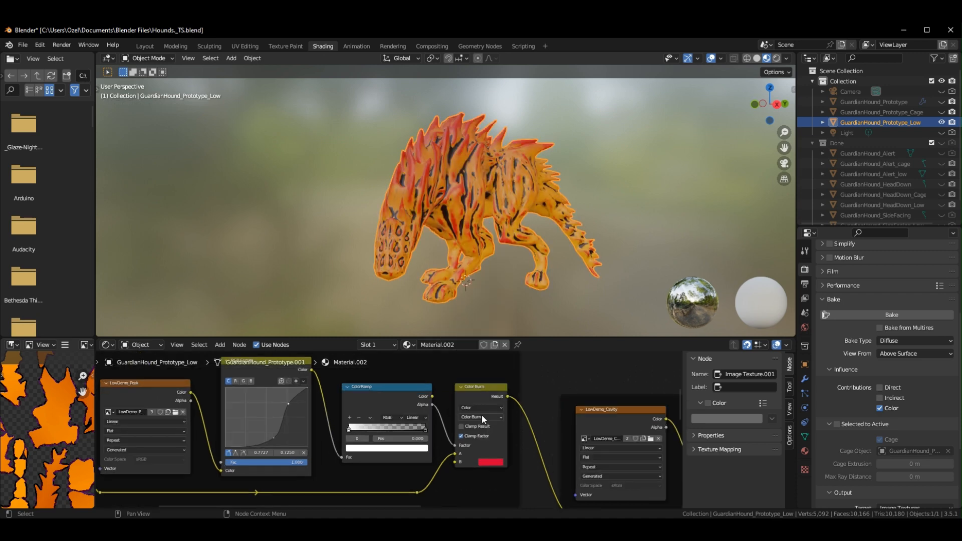
left_click(482, 417)
left_click(482, 350)
left_click(483, 417)
left_click(486, 313)
left_click(491, 462)
left_click(511, 399)
left_click(497, 397)
mouse_move(543, 362)
left_mouse_down()
mouse_move(543, 392)
mouse_move(543, 354)
left_mouse_up()
Set the hound's peak mix node to Color Burn and give its B input an orange-red colour.
left_click(481, 417)
left_click(484, 379)
left_click(491, 462)
left_click(523, 377)
left_click(517, 394)
left_click(511, 407)
Reshape the RGB Curves node fed by the LowDemo_Peak texture by moving its lower and upper curve points.
mouse_move(273, 438)
left_mouse_down()
mouse_move(248, 416)
mouse_move(258, 445)
left_mouse_up()
left_click_drag(288, 404, 279, 407)
left_click(517, 286)
Brighten the dark purple B colour of the Multiply node in the hound's cavity frame.
middle_click_drag(561, 426, 229, 376)
left_click(521, 435)
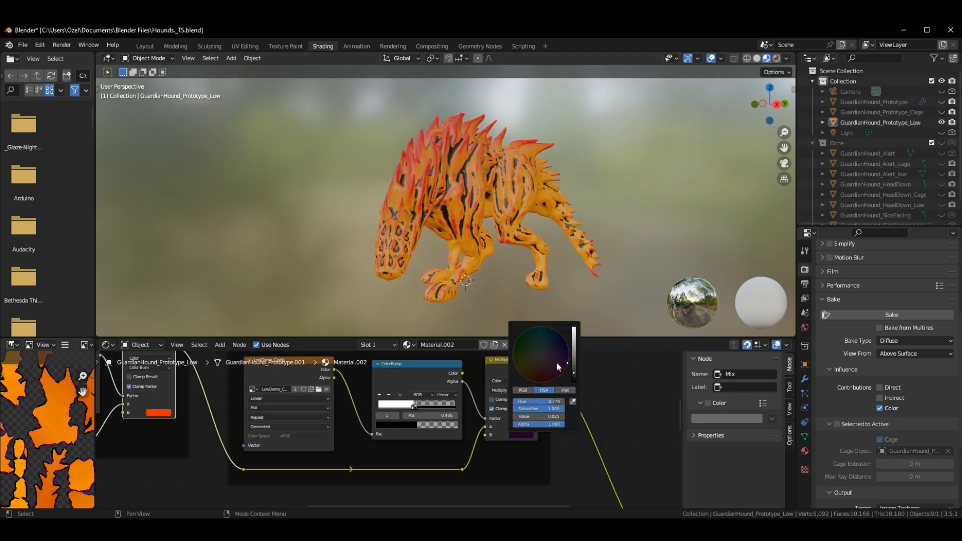
left_click_drag(573, 374, 574, 329)
left_click(521, 435)
Toggle muting on the peak and cavity mix nodes to compare their effect on the hound.
left_click(148, 396)
key("m")
left_click(521, 435)
left_click(148, 396)
key("m")
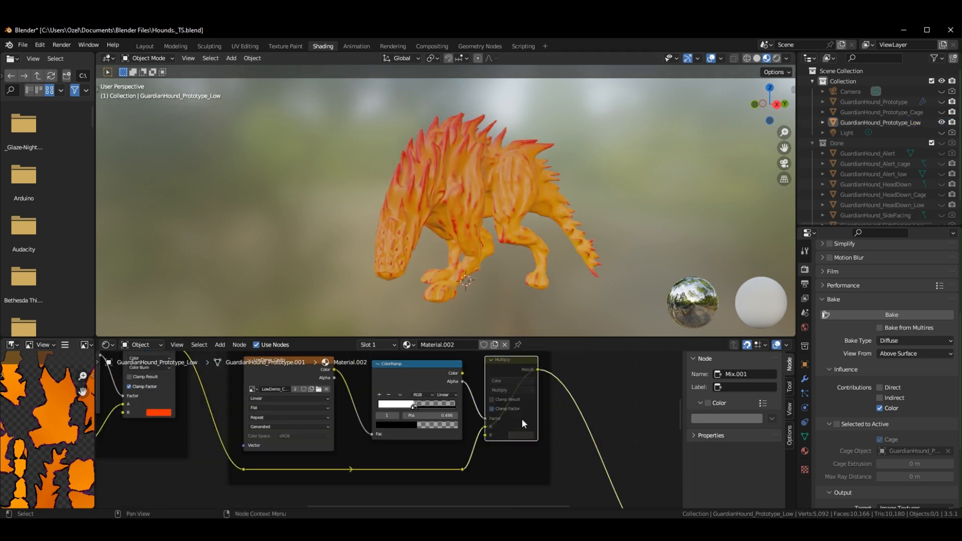
left_click(521, 435)
left_click_drag(542, 358, 545, 372)
left_click(499, 365)
key("m")
Try darker and brighter B colours on the cavity mix node and change its blending mode to Lighten.
left_click(521, 435)
left_click_drag(574, 329, 573, 376)
left_click_drag(544, 372, 573, 328)
left_click(518, 390)
left_click(518, 390)
left_click(518, 320)
Try olive-yellow and dark magenta B colours at varying brightness on the cavity Lighten node while viewing the hound.
left_click(521, 436)
left_click_drag(545, 347, 534, 359)
left_click_drag(574, 328, 574, 350)
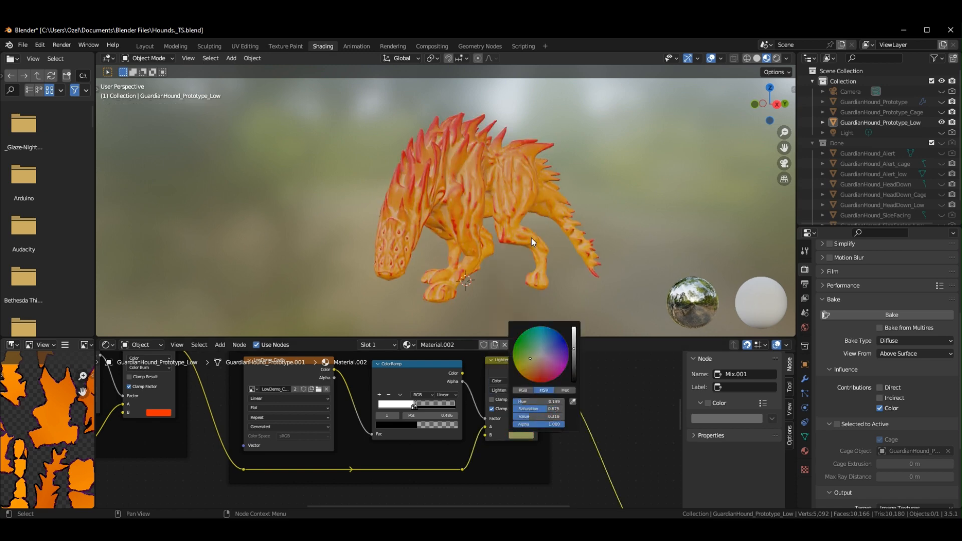
middle_click_drag(531, 280, 466, 275)
left_click(521, 435)
left_click_drag(574, 351, 574, 338)
middle_click_drag(430, 271, 504, 284)
left_click(520, 435)
left_click_drag(574, 338, 574, 370)
left_click_drag(535, 359, 549, 370)
Try the Saturation and Mix blending modes on the cavity mix node with varied B colour brightness.
left_click(519, 391)
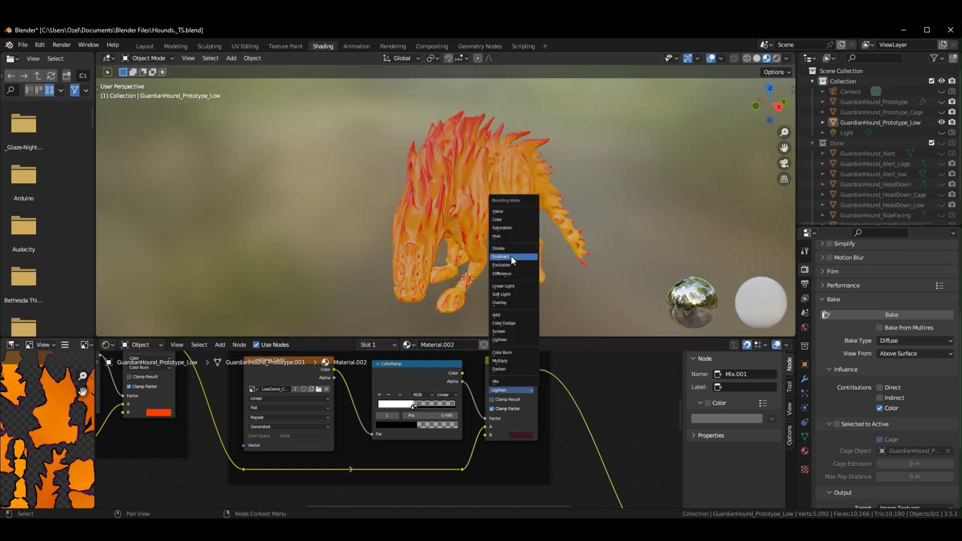
left_click(510, 218)
left_click(512, 390)
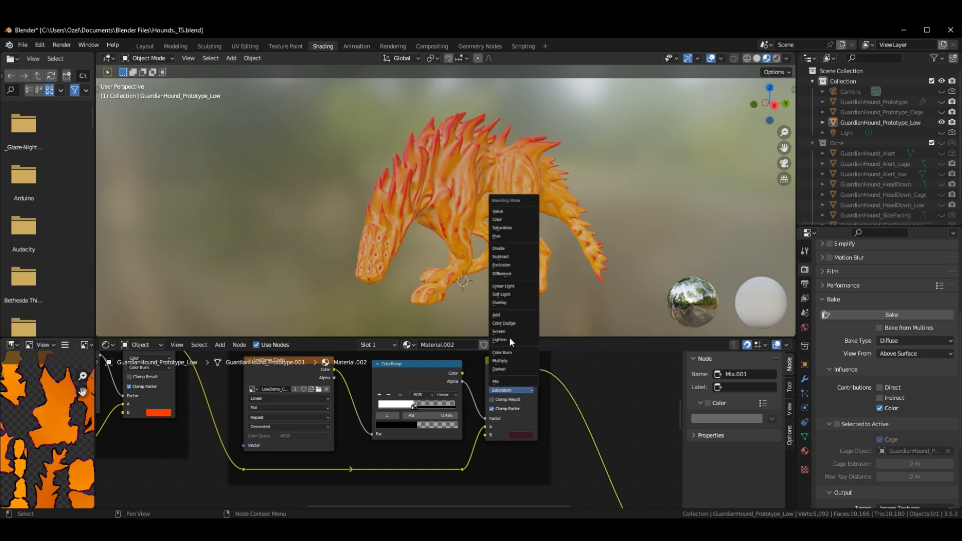
left_click(505, 380)
left_click(520, 435)
left_click_drag(574, 378, 574, 333)
left_click_drag(549, 370, 543, 383)
mouse_move(573, 333)
left_mouse_down()
mouse_move(548, 276)
mouse_move(573, 365)
left_mouse_up()
mouse_move(543, 381)
left_mouse_down()
mouse_move(557, 357)
mouse_move(538, 381)
left_mouse_up()
mouse_move(574, 366)
left_mouse_down()
mouse_move(573, 329)
mouse_move(574, 367)
mouse_move(573, 340)
left_mouse_up()
Try the Color Burn and Color Dodge blending modes on the cavity mix node with a shifted B colour.
left_click(506, 390)
left_click(506, 350)
left_click(522, 435)
left_click(521, 435)
left_click_drag(538, 381, 530, 382)
left_click(512, 391)
left_click(509, 320)
Set the B colour of the cavity mix node to a bright golden yellow.
left_click(521, 435)
mouse_move(573, 340)
left_mouse_down()
mouse_move(574, 365)
mouse_move(547, 359)
left_mouse_up()
left_click_drag(574, 365, 545, 225)
mouse_move(574, 328)
left_mouse_down()
mouse_move(573, 367)
mouse_move(529, 369)
left_mouse_up()
Try Multiply on the cavity mix node, set its blending mode to Lighten and check the golden-yellow cavities.
left_click(519, 394)
left_click(519, 391)
left_click(512, 360)
left_click(521, 390)
left_click(512, 339)
left_click(520, 436)
middle_click_drag(519, 251, 556, 255)
left_click(521, 435)
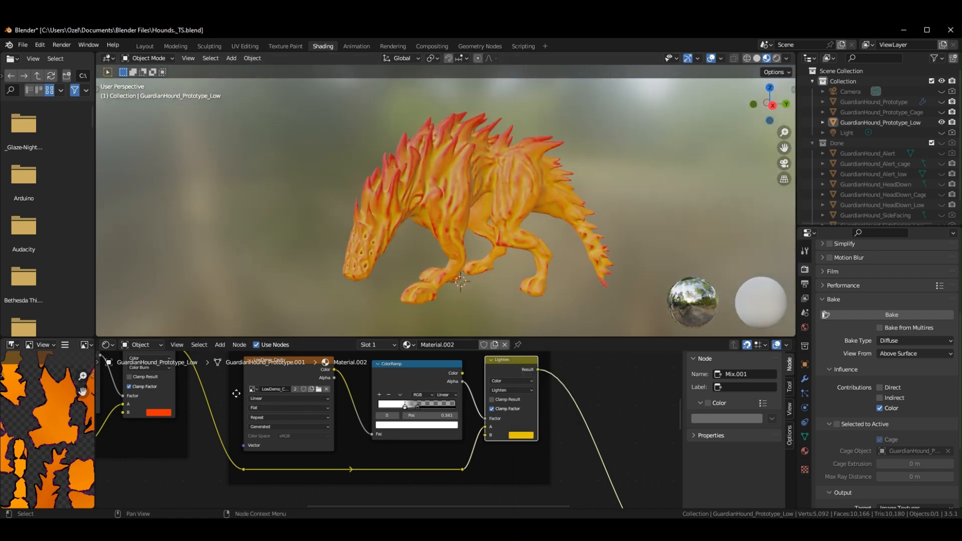
middle_click_drag(410, 406, 440, 445)
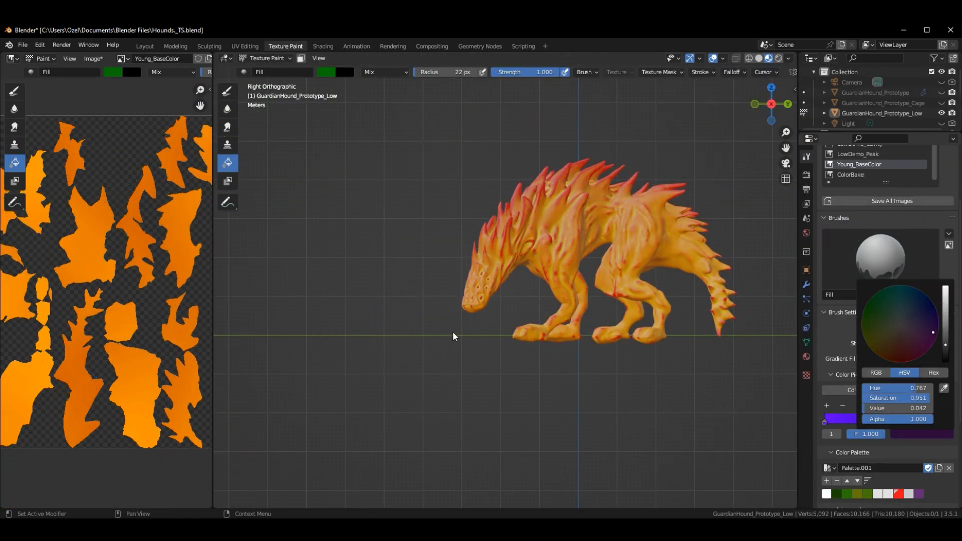
Fill the hound's Young_BaseColor texture with a linear gradient running from violet to dark purple.
mouse_move(531, 149)
left_mouse_down()
mouse_move(585, 362)
mouse_move(600, 285)
left_mouse_up()
left_click(824, 422)
left_click(927, 434)
left_click_drag(945, 288, 946, 352)
left_click(951, 422)
left_click(926, 434)
mouse_move(576, 165)
left_mouse_down()
mouse_move(581, 341)
mouse_move(576, 166)
left_mouse_up()
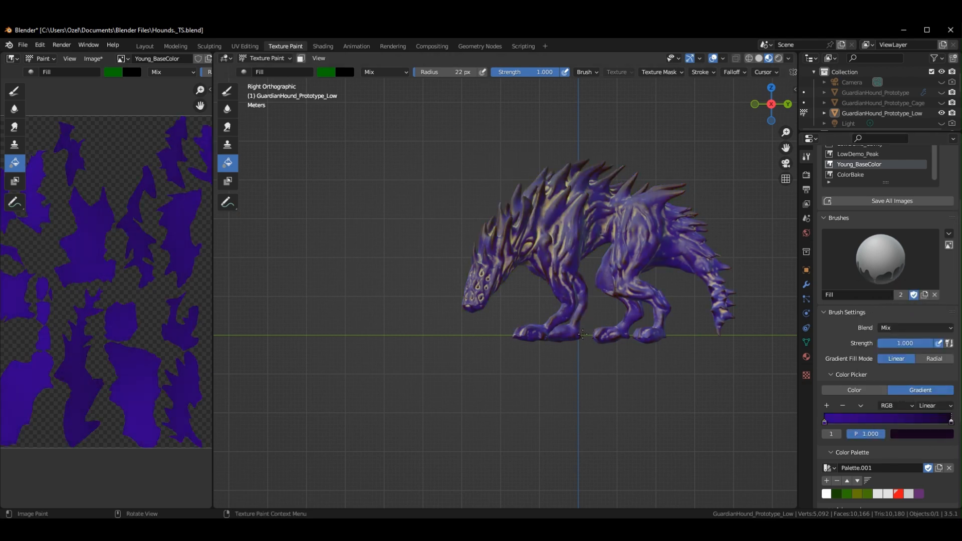
Paint the eye-shaped pits on both sides of the hound's head magenta with the TexDraw brush.
middle_click_drag(431, 231, 531, 251)
scroll(526, 260, "up", 5)
left_click(227, 91)
left_click(903, 432)
middle_click_drag(481, 281, 576, 286)
left_click_drag(557, 370, 558, 382)
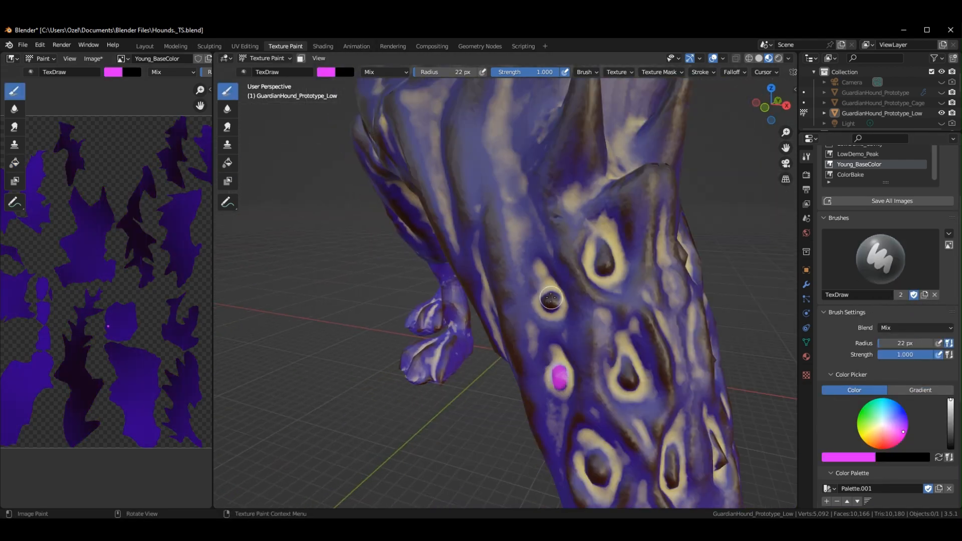
left_click_drag(551, 298, 552, 305)
left_click_drag(604, 250, 605, 270)
left_click_drag(616, 388, 614, 370)
middle_click_drag(576, 401, 628, 383)
middle_click_drag(658, 337, 619, 340)
left_click_drag(479, 343, 473, 376)
left_click_drag(553, 345, 559, 362)
middle_click_drag(556, 358, 521, 351)
left_click_drag(431, 311, 424, 335)
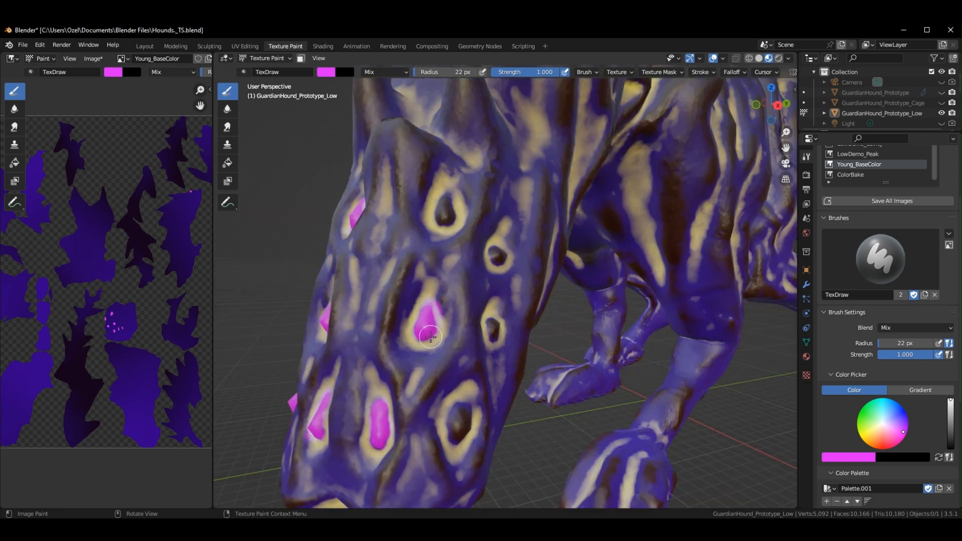
left_click_drag(443, 203, 440, 220)
middle_click_drag(451, 216, 419, 213)
left_click_drag(427, 210, 418, 213)
left_click(407, 280)
left_click(360, 363)
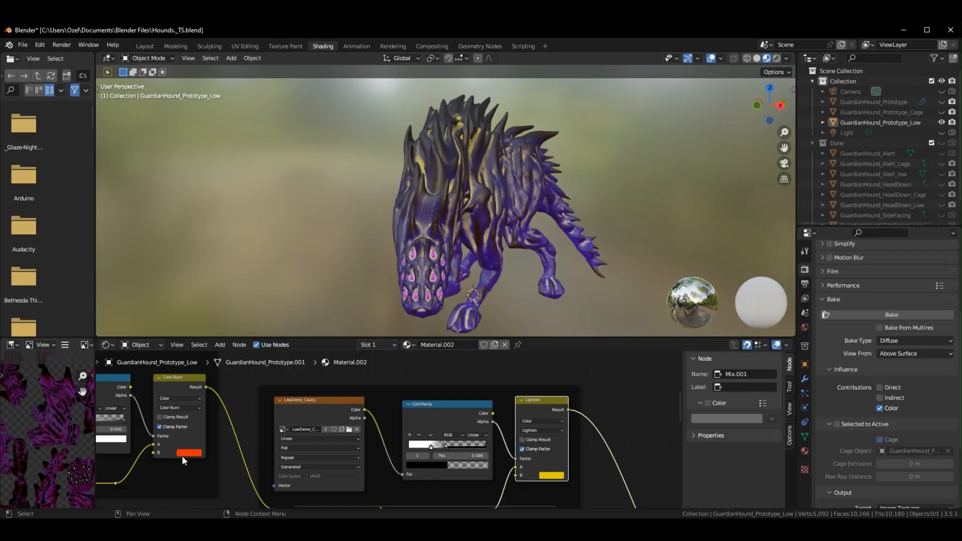
Change the B colours of the peak Color Burn node and the cavity Lighten node to dark purple.
mouse_move(242, 346)
left_mouse_down()
mouse_move(242, 397)
mouse_move(242, 385)
left_mouse_up()
left_click(551, 475)
left_click_drag(576, 403, 589, 409)
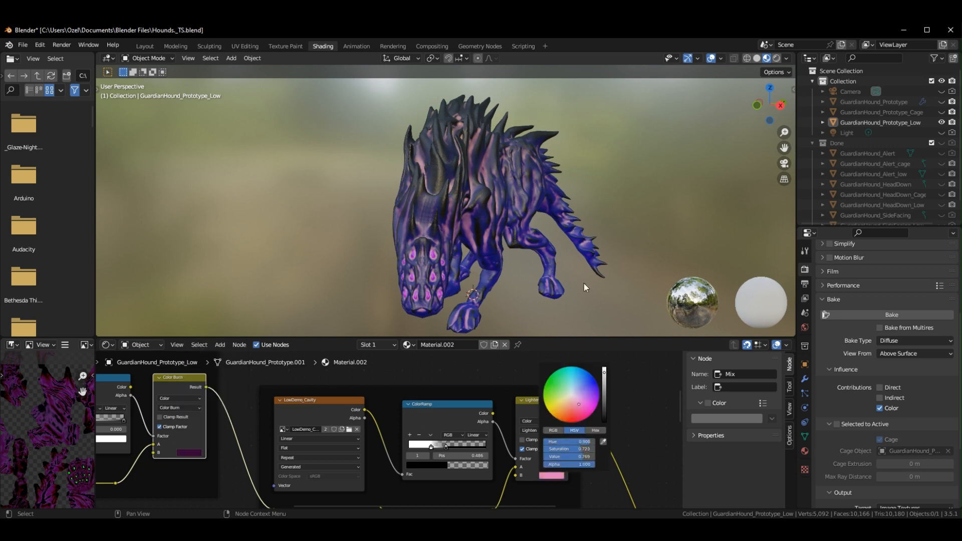
left_click_drag(604, 370, 604, 404)
scroll(562, 256, "up", 2)
middle_click_drag(599, 261, 555, 252)
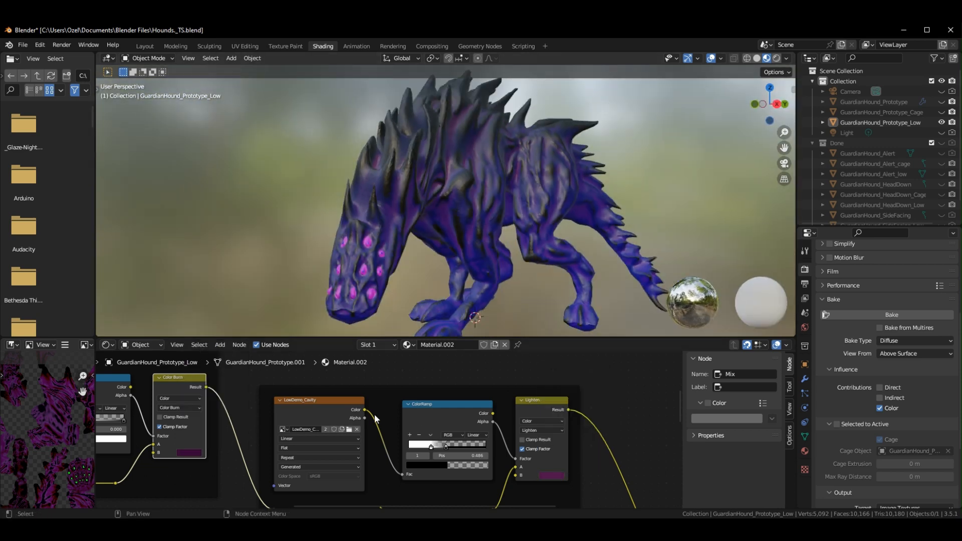
Adjust the hound's peak curve and fine-tune the dark stop position on the cavity ColorRamp.
middle_click_drag(251, 416, 480, 439)
left_click_drag(202, 431, 201, 412)
middle_click_drag(551, 461, 374, 424)
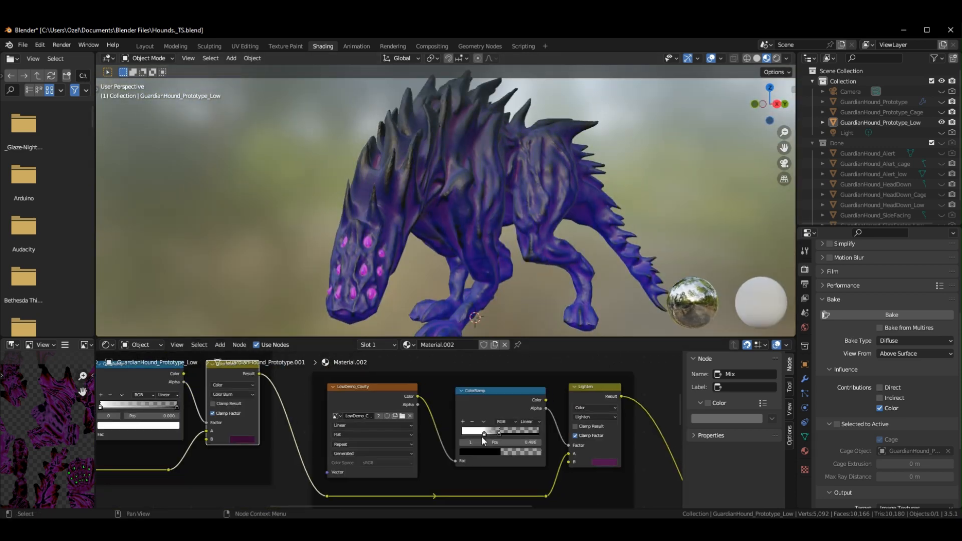
left_click_drag(482, 436, 476, 435)
mouse_move(477, 435)
left_mouse_down()
mouse_move(504, 431)
mouse_move(484, 434)
left_mouse_up()
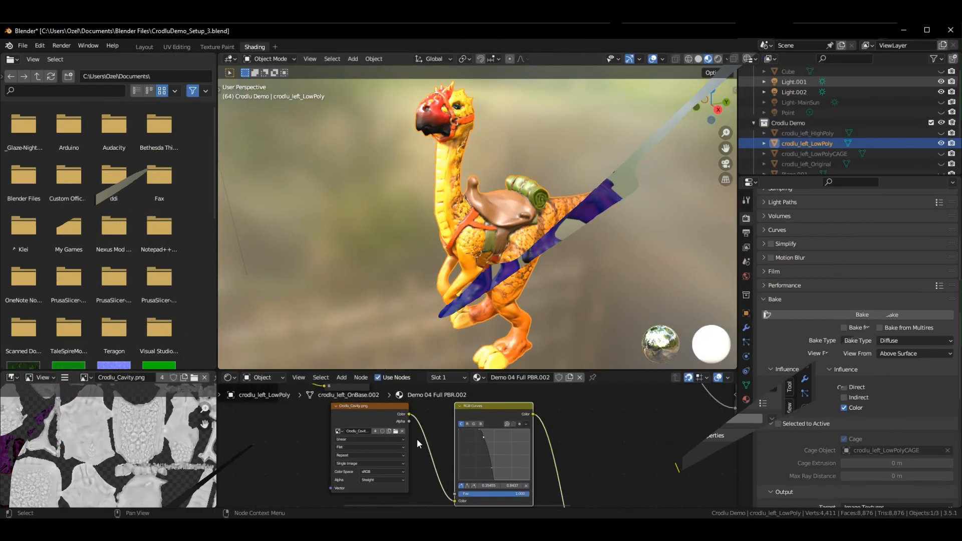
Adjust a point on the crodlu's cavity curve and change the colour of the Multiply node.
mouse_move(490, 469)
left_mouse_down()
mouse_move(476, 441)
mouse_move(494, 466)
left_mouse_up()
middle_click_drag(627, 503, 566, 445)
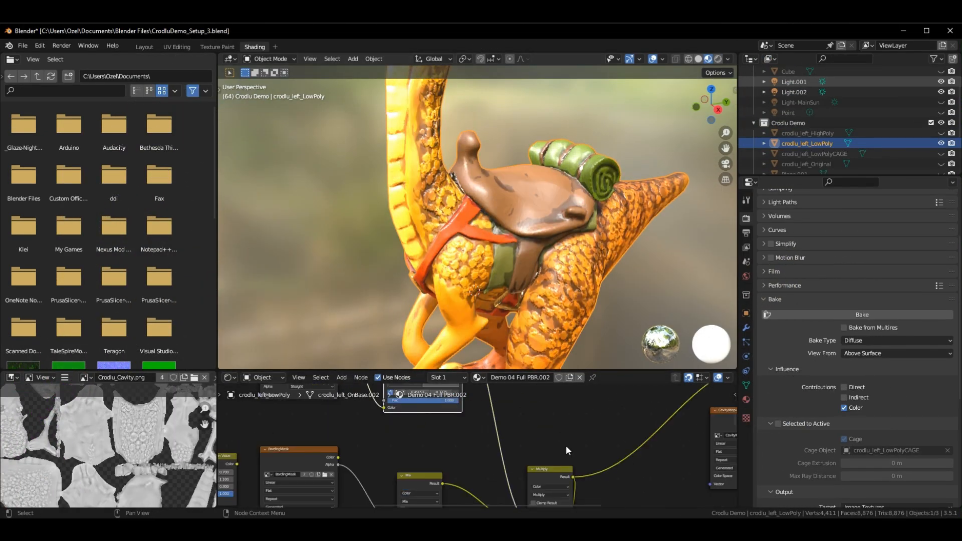
scroll(566, 446, "down", 3)
left_click(520, 464)
left_click_drag(532, 502, 555, 407)
left_click(532, 408)
Reshape the middle points of the RGB Curves node feeding the Multiply node's factor.
middle_click_drag(423, 418, 427, 430)
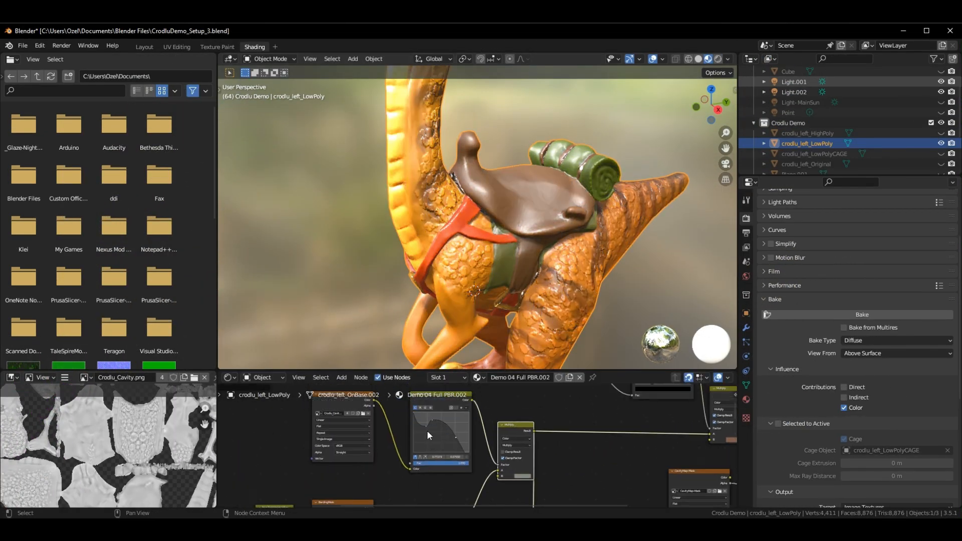
left_click_drag(425, 426, 439, 415)
left_click_drag(440, 439, 443, 438)
middle_click_drag(451, 281, 539, 282)
left_click_drag(439, 416, 435, 415)
Change the Multiply node's B colour to dark brown.
left_click(522, 476)
left_click_drag(535, 420, 528, 424)
left_click_drag(558, 413, 558, 428)
Pull the cavity curve's lower point down and inward to make a steep falloff, checking the effect on the crodlu's head and saddle.
middle_click_drag(494, 312, 454, 315)
left_click_drag(443, 437, 437, 427)
middle_click_drag(493, 251, 463, 251)
scroll(481, 215, "down", 5)
scroll(501, 145, "up", 4)
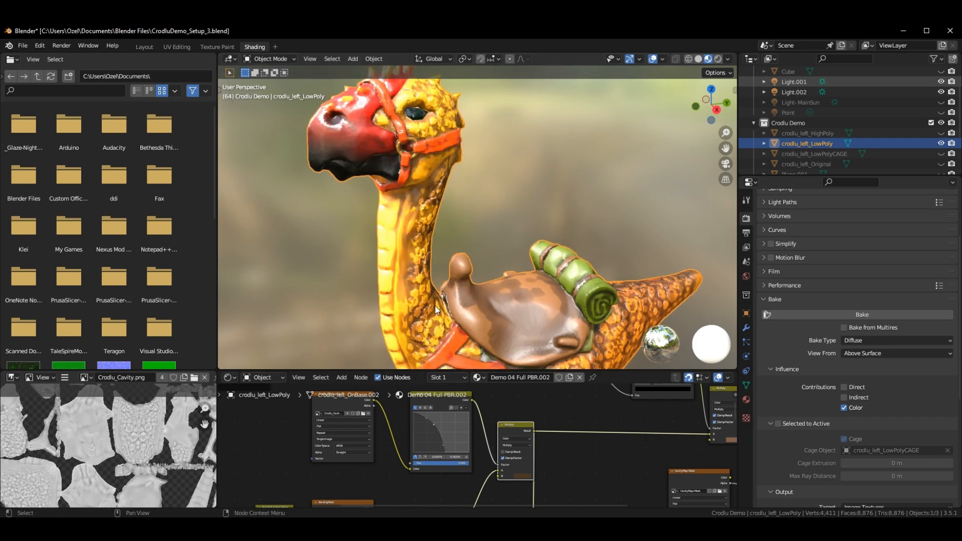
left_click_drag(443, 445, 436, 429)
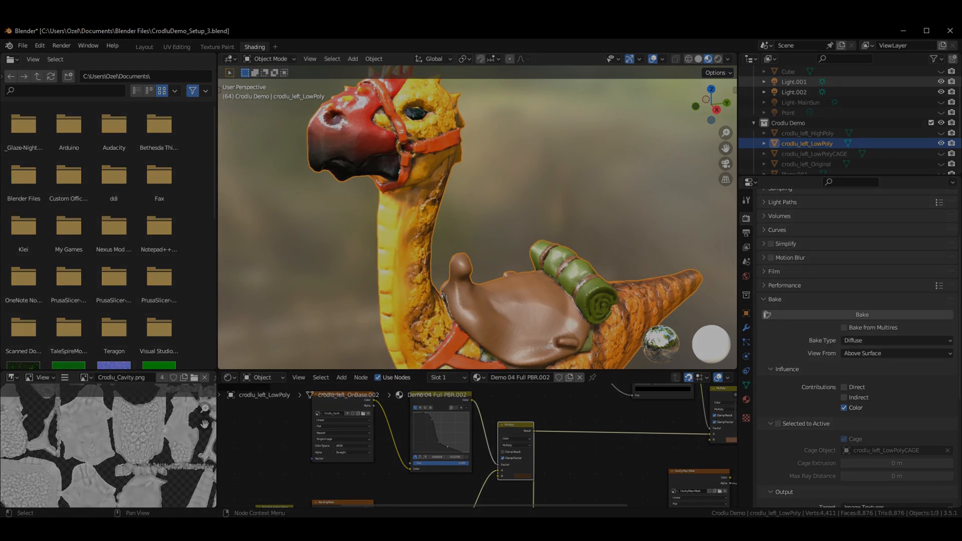